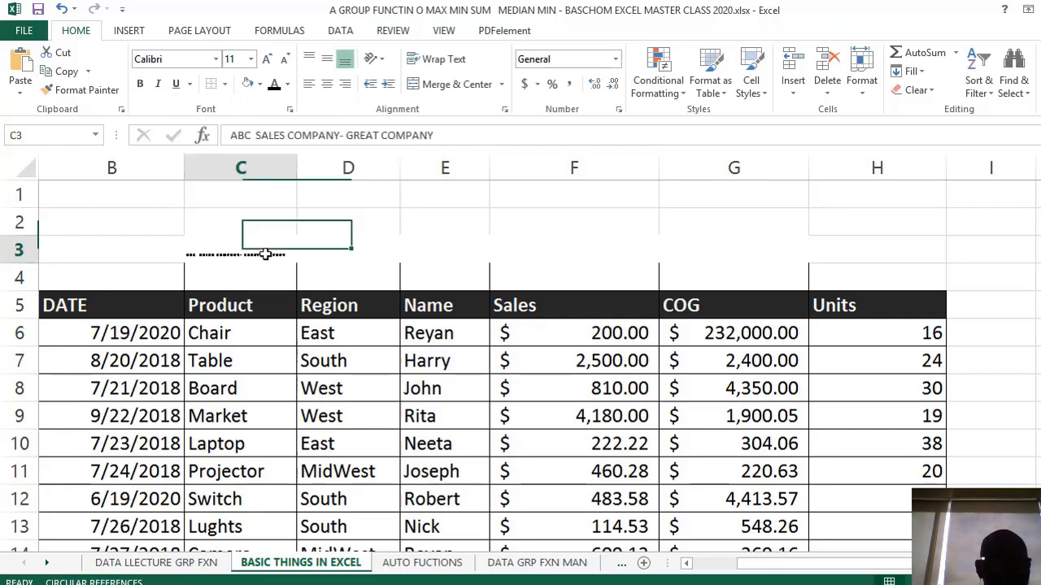
# Try font size 48 on the company title in C3.
pyautogui.click(251, 60)
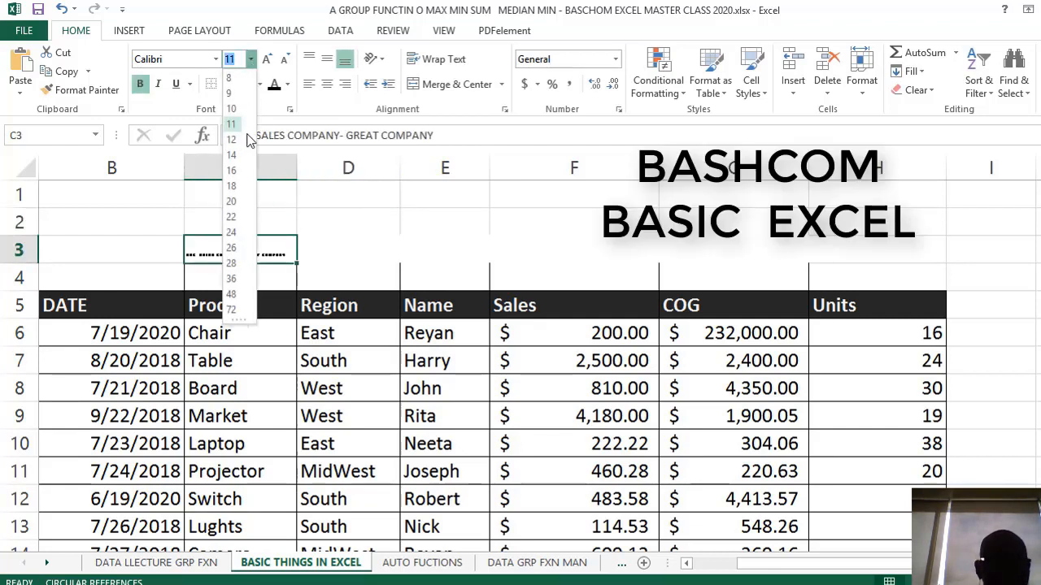
pyautogui.click(231, 294)
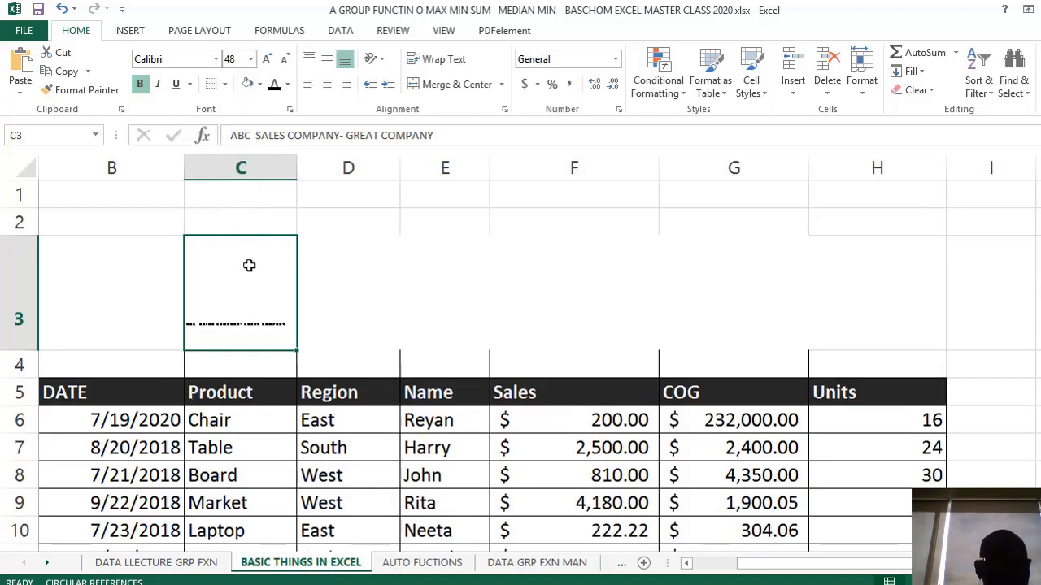
pyautogui.hotkey('ctrl', 'z')
# Undo the earlier addition to the title text in C3 and the latest width changes of column C.
pyautogui.hotkey('ctrl', 'z')
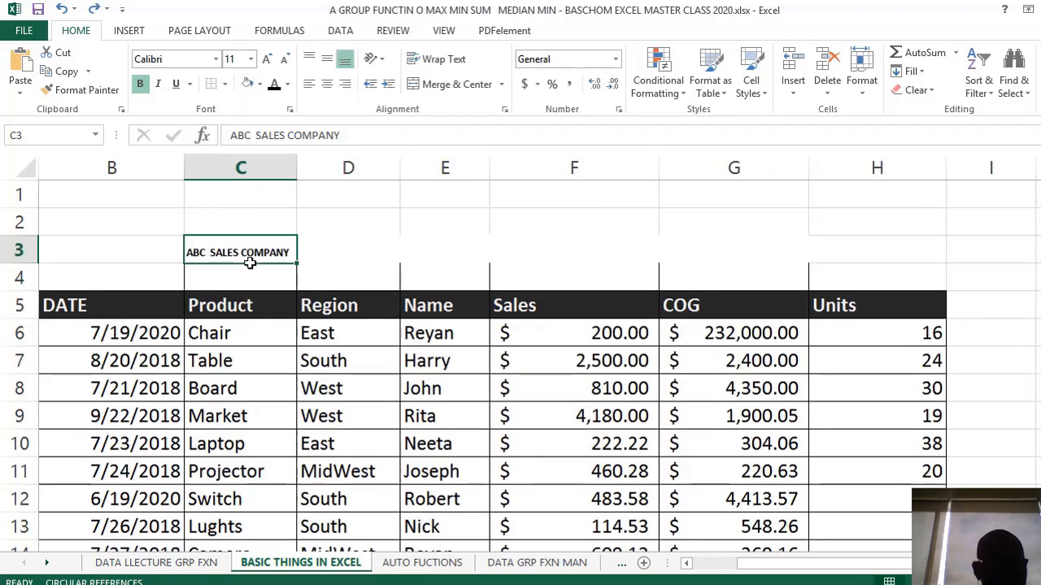
pyautogui.hotkey('ctrl', 'z')
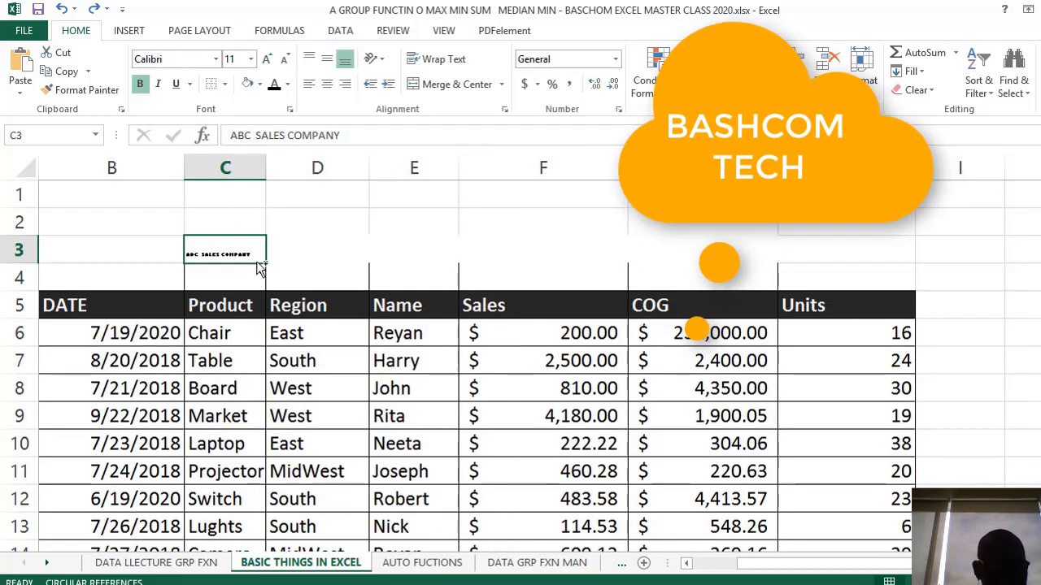
pyautogui.hotkey('ctrl', 'z')
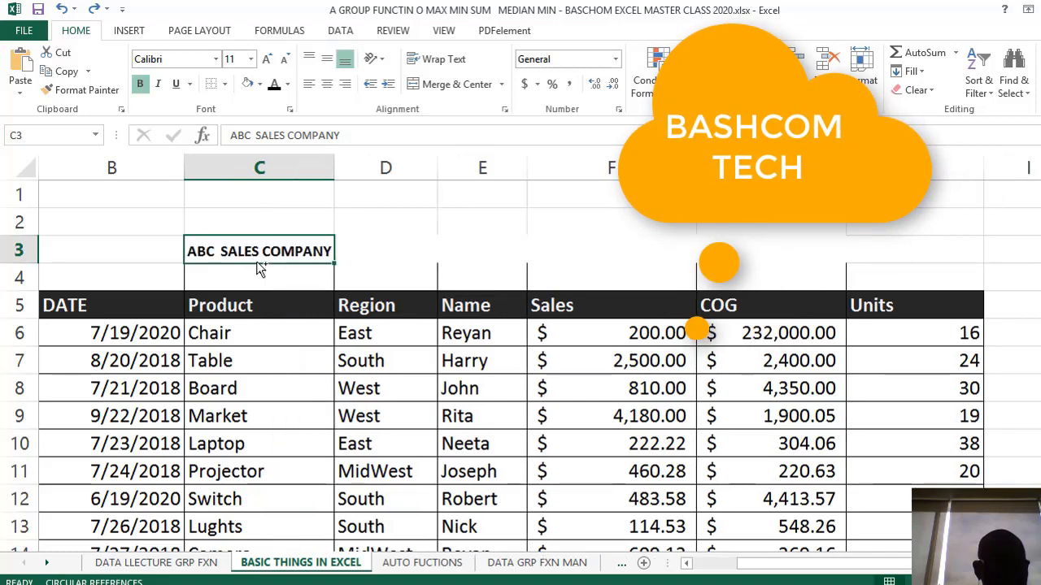
# Apply all borders to the company title cell and the empty cell beside it, C3:D3.
pyautogui.click(411, 257)
pyautogui.moveTo(301, 242); pyautogui.dragTo(354, 226)
pyautogui.moveTo(279, 252); pyautogui.dragTo(395, 260)
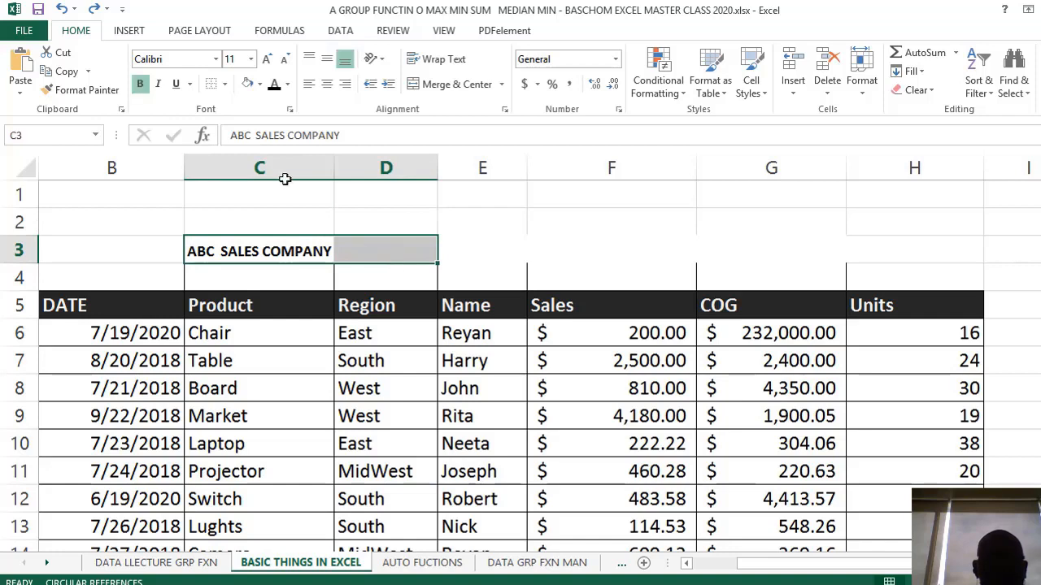
pyautogui.click(224, 84)
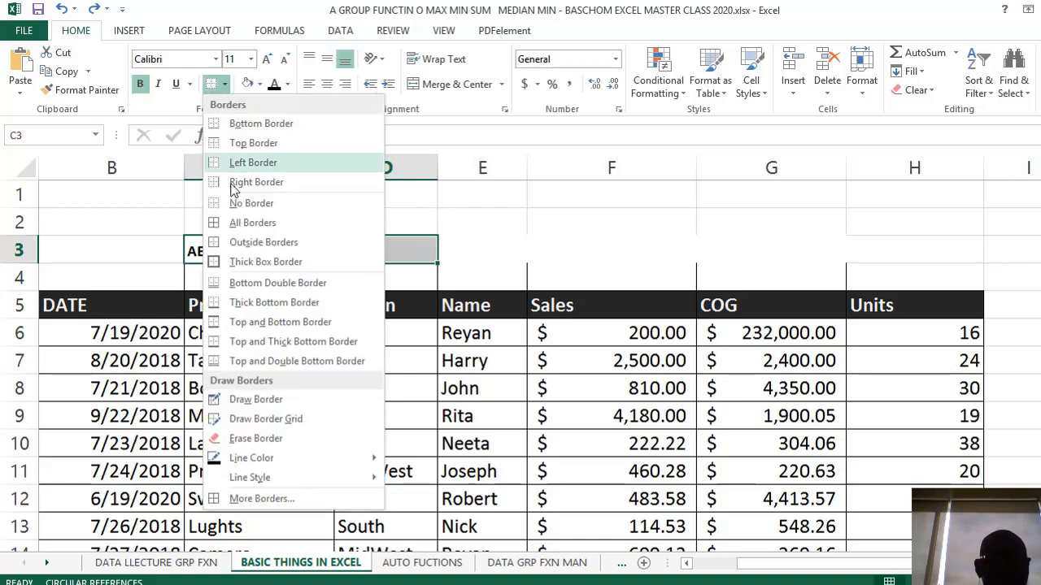
pyautogui.click(228, 226)
pyautogui.click(385, 213)
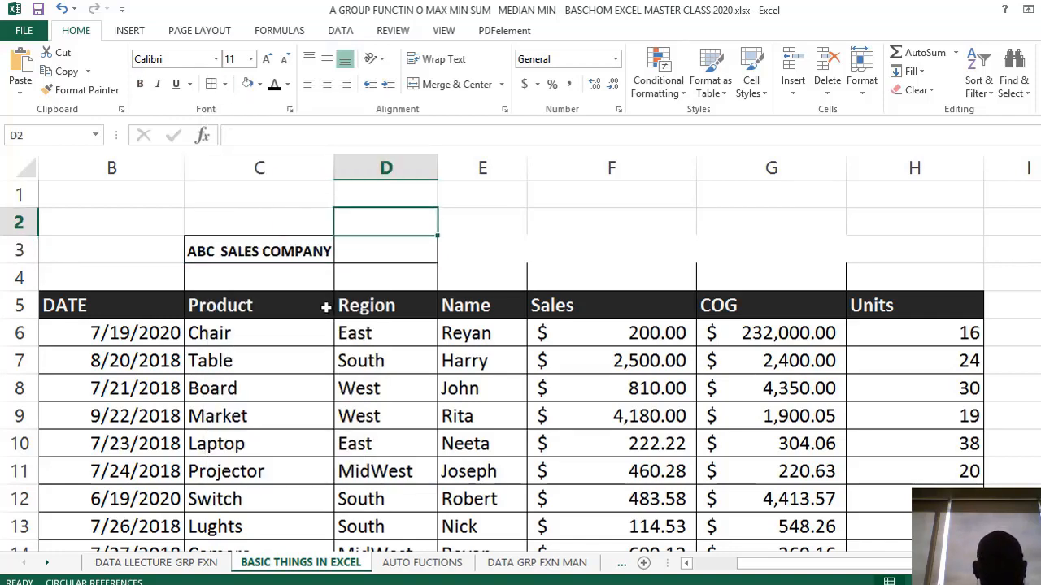
pyautogui.click(266, 287)
# Merge cells C3:D3 through the cell alignment settings and turn off Shrink to fit.
pyautogui.moveTo(230, 252); pyautogui.dragTo(347, 254)
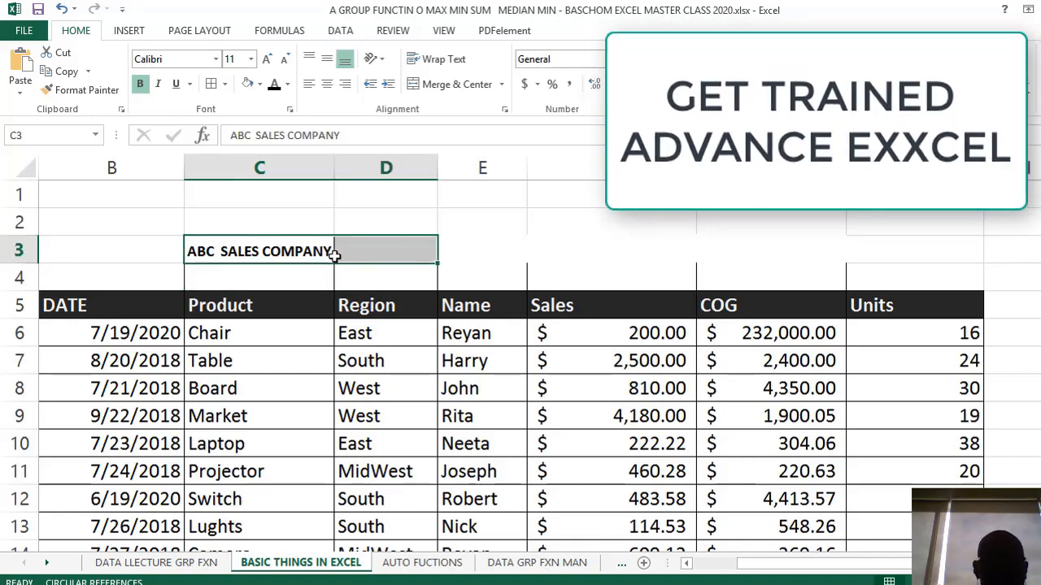
pyautogui.rightClick(336, 258)
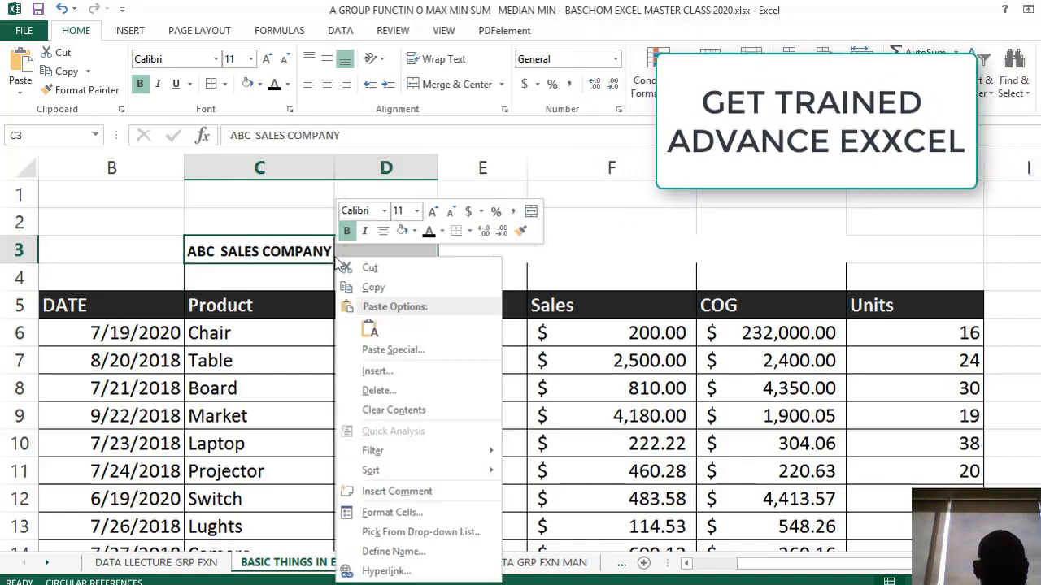
pyautogui.click(413, 512)
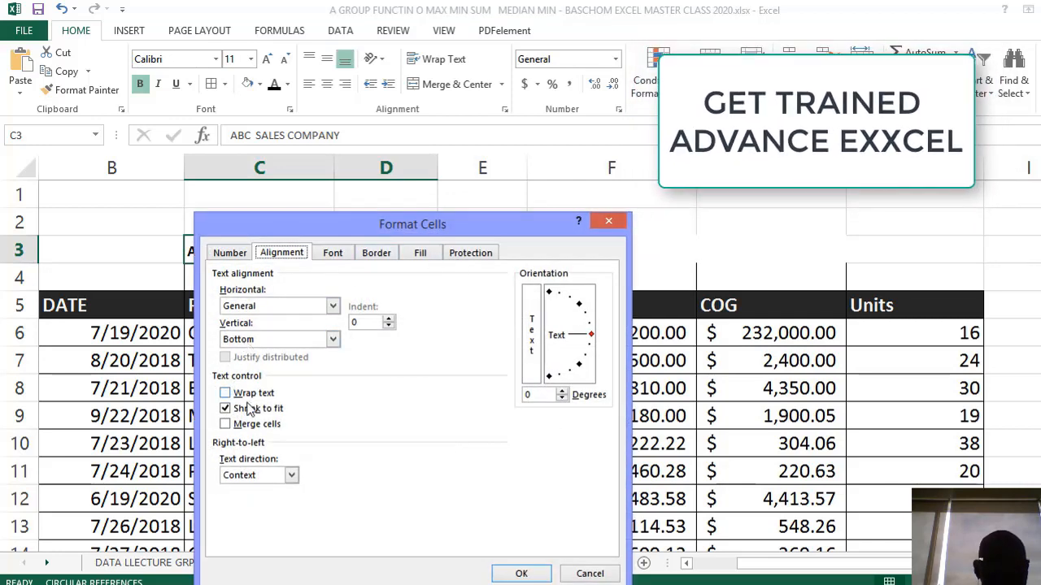
pyautogui.click(240, 412)
pyautogui.click(226, 424)
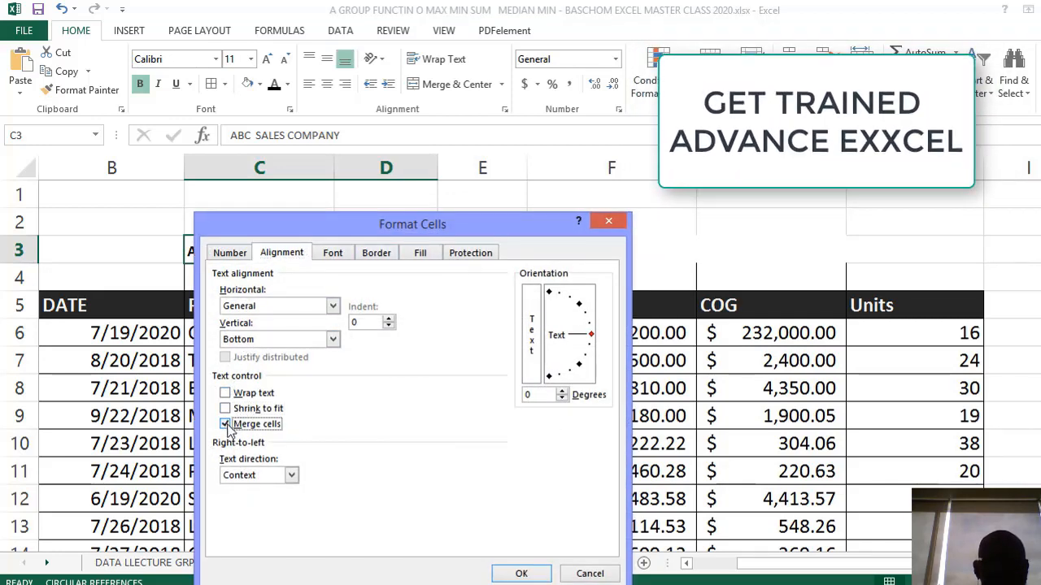
pyautogui.click(521, 573)
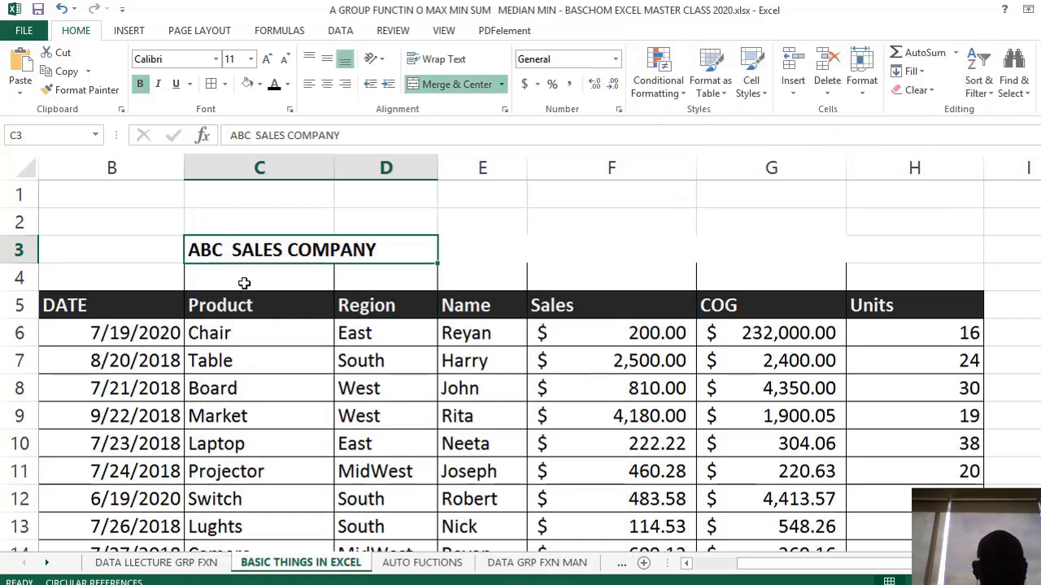
pyautogui.click(281, 230)
pyautogui.click(281, 243)
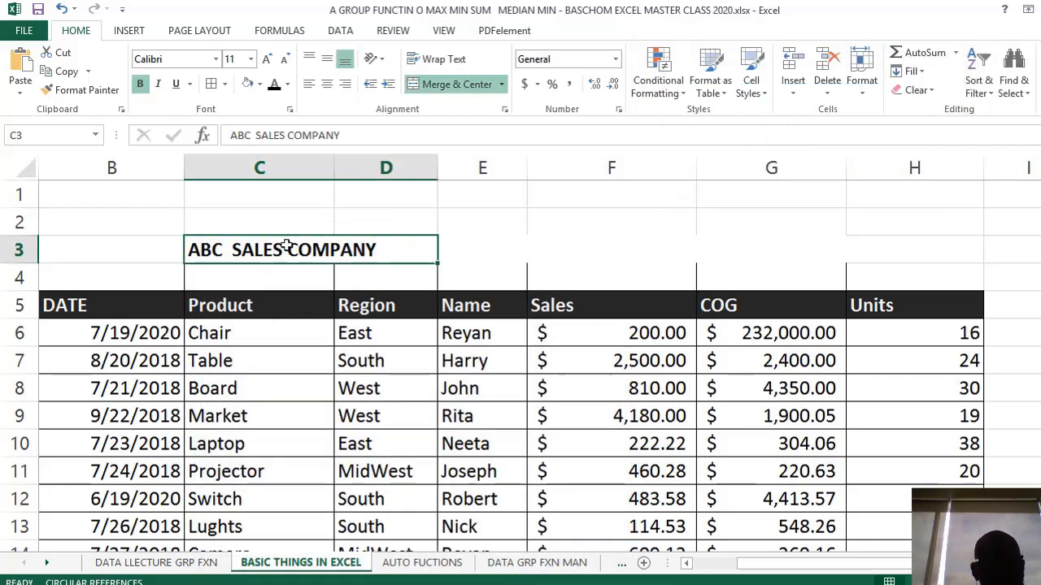
pyautogui.click(323, 386)
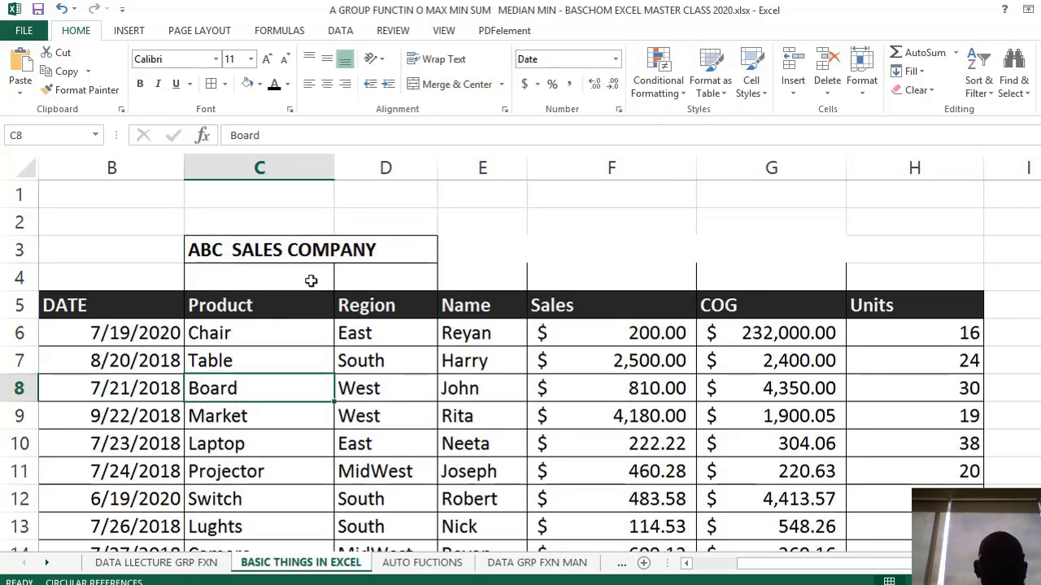
# Unmerge the company title cell C3:D3 and turn on Shrink to fit in its alignment settings.
pyautogui.click(319, 252)
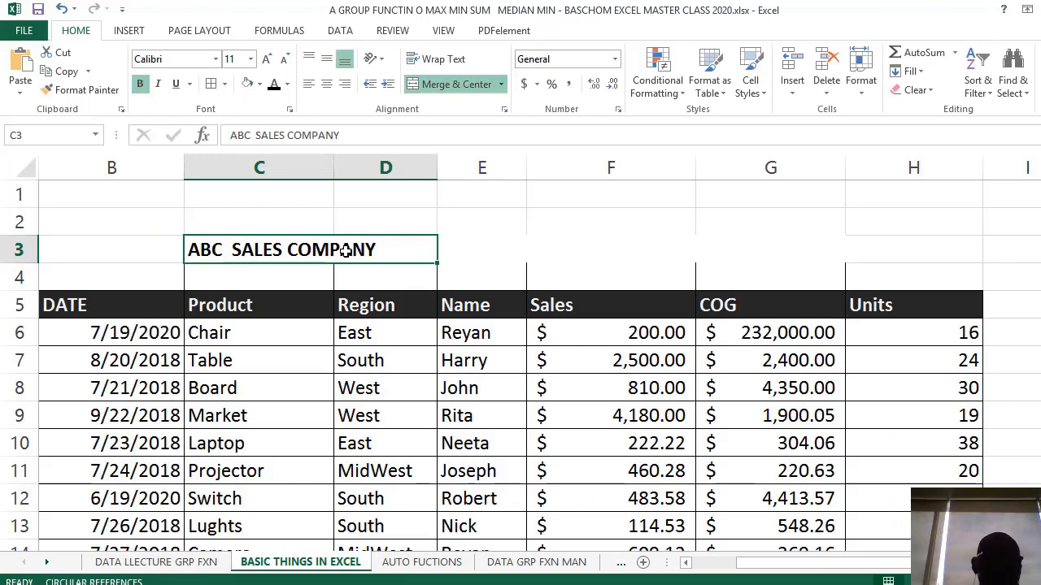
pyautogui.click(348, 366)
pyautogui.click(311, 246)
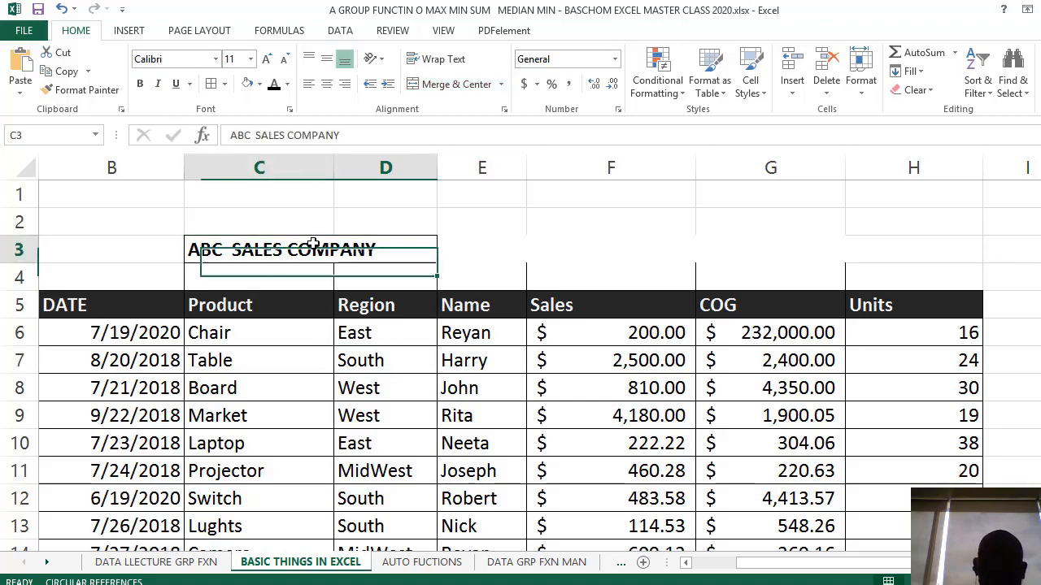
pyautogui.rightClick(318, 244)
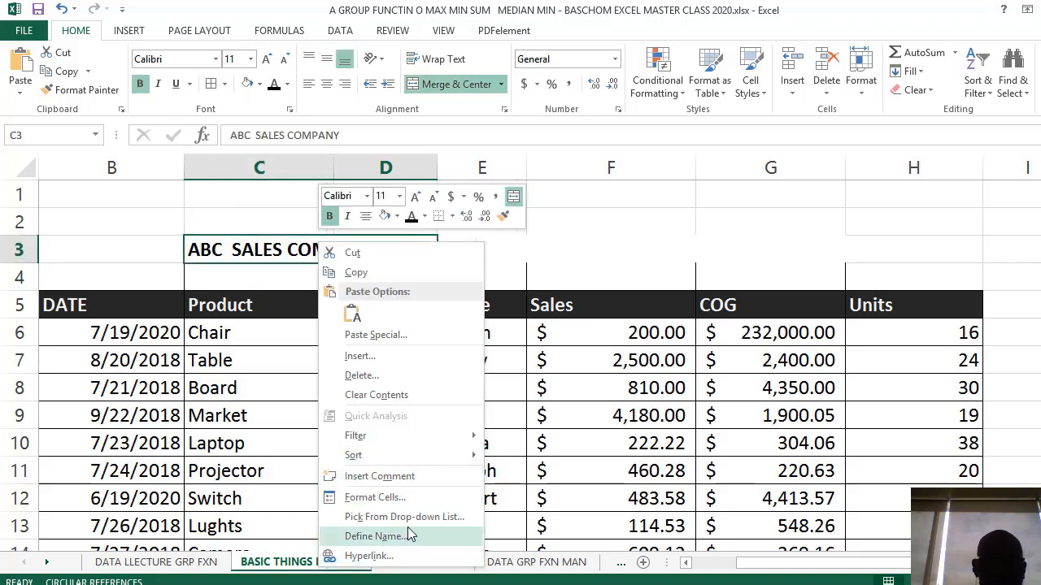
pyautogui.click(366, 497)
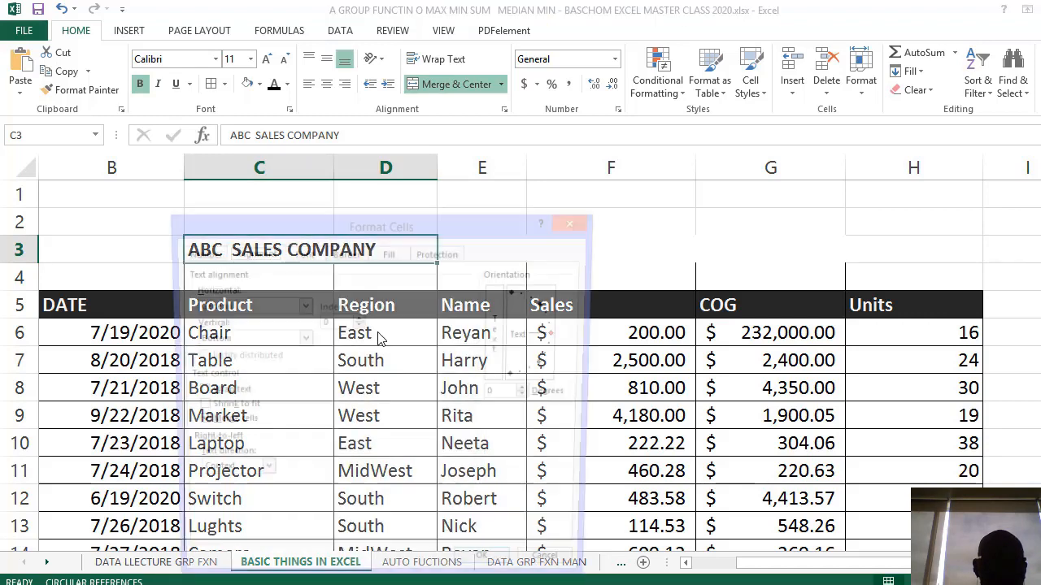
pyautogui.click(195, 424)
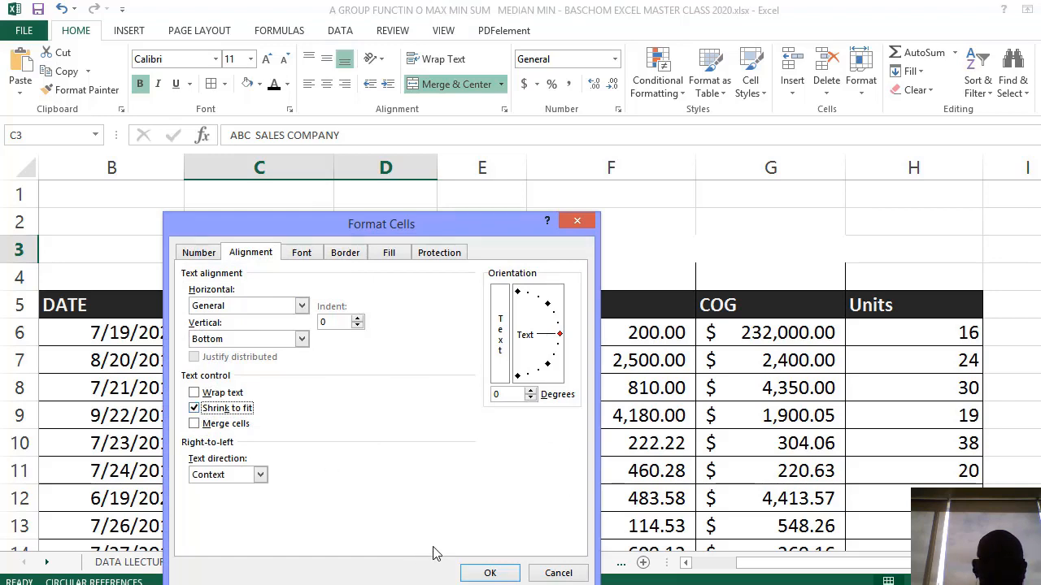
pyautogui.click(488, 572)
pyautogui.click(457, 244)
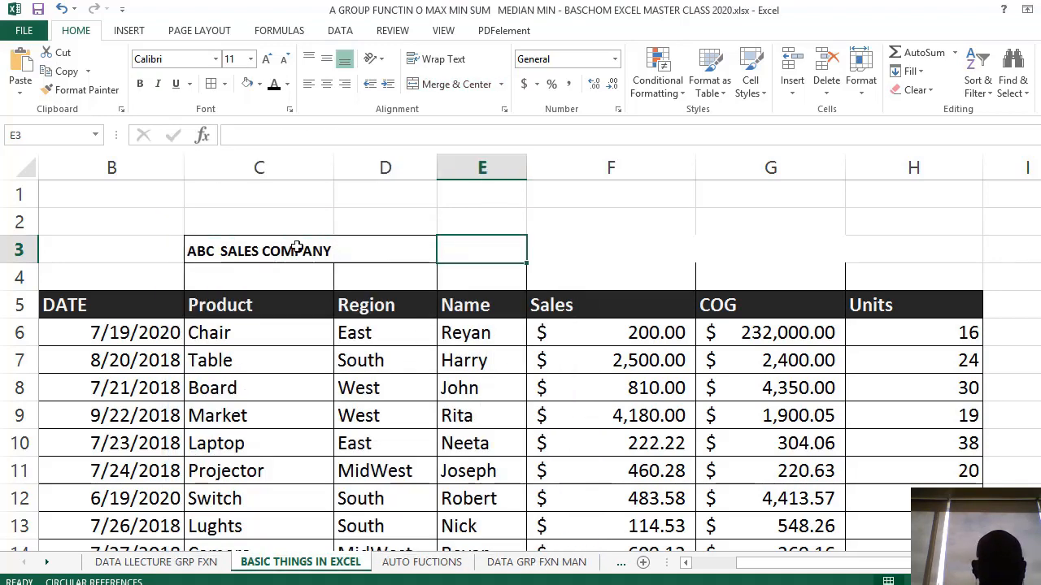
# Check title cell C3 and its neighbour D3 individually to see whether they are separate.
pyautogui.moveTo(298, 241)
pyautogui.mouseDown()
pyautogui.moveTo(353, 251)
pyautogui.moveTo(297, 253)
pyautogui.mouseUp()
pyautogui.click(360, 256)
pyautogui.click(268, 266)
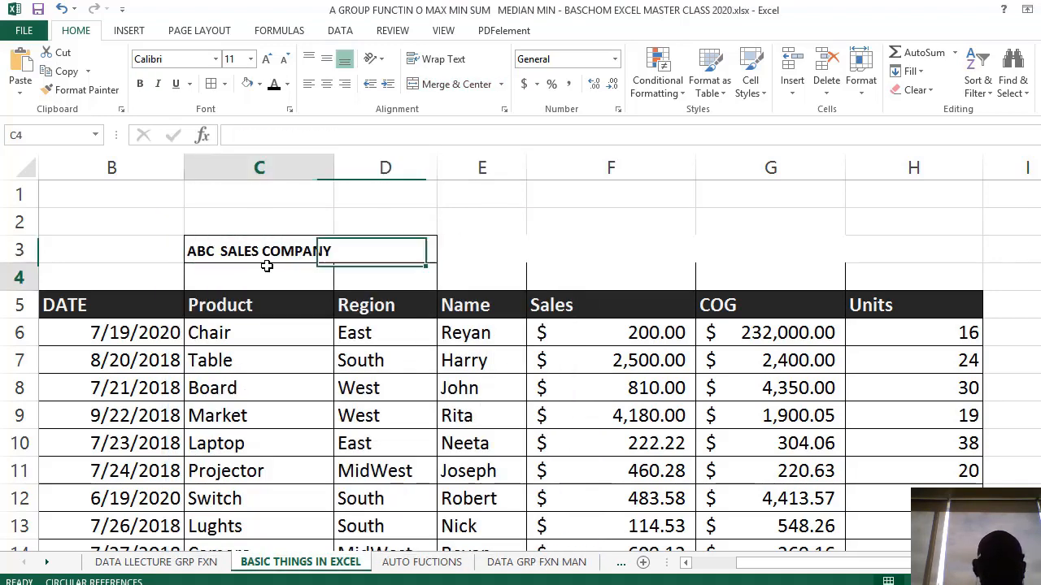
pyautogui.click(297, 251)
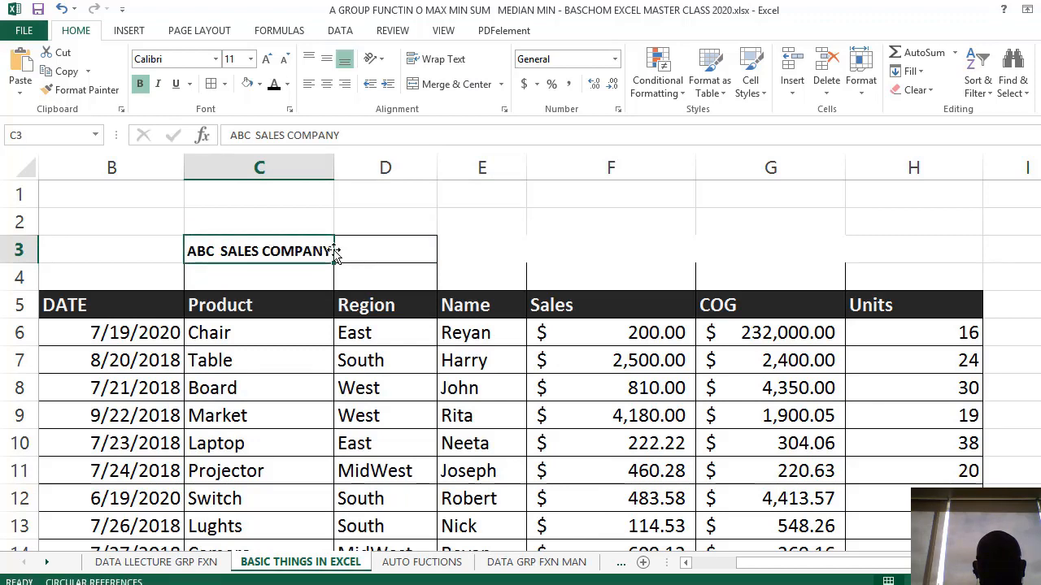
pyautogui.click(348, 249)
pyautogui.scroll(-5, 344, 334)
pyautogui.scroll(5, 350, 344)
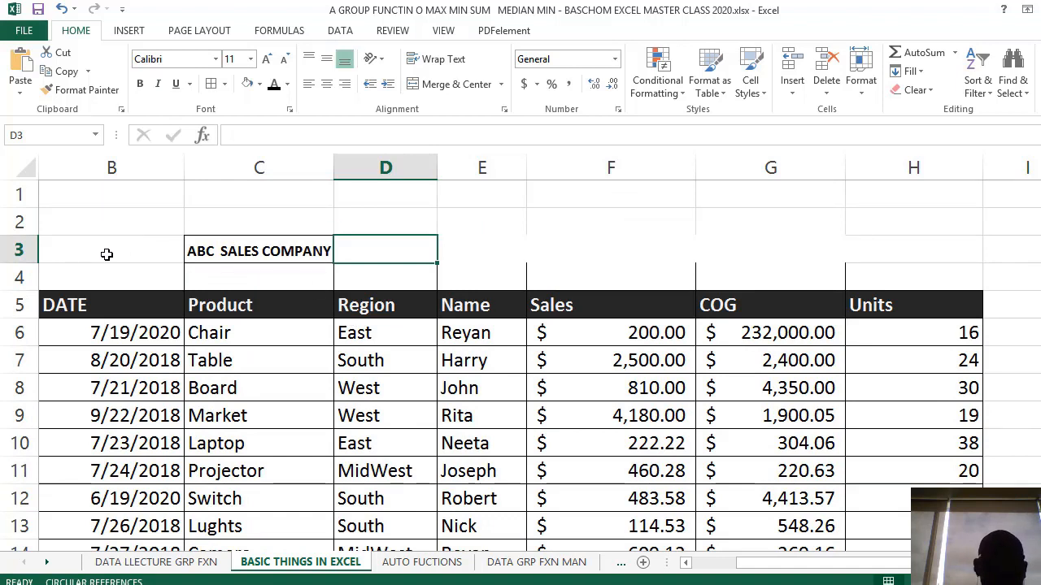
# Hide row 3 with the company title and unhide it again.
pyautogui.click(236, 258)
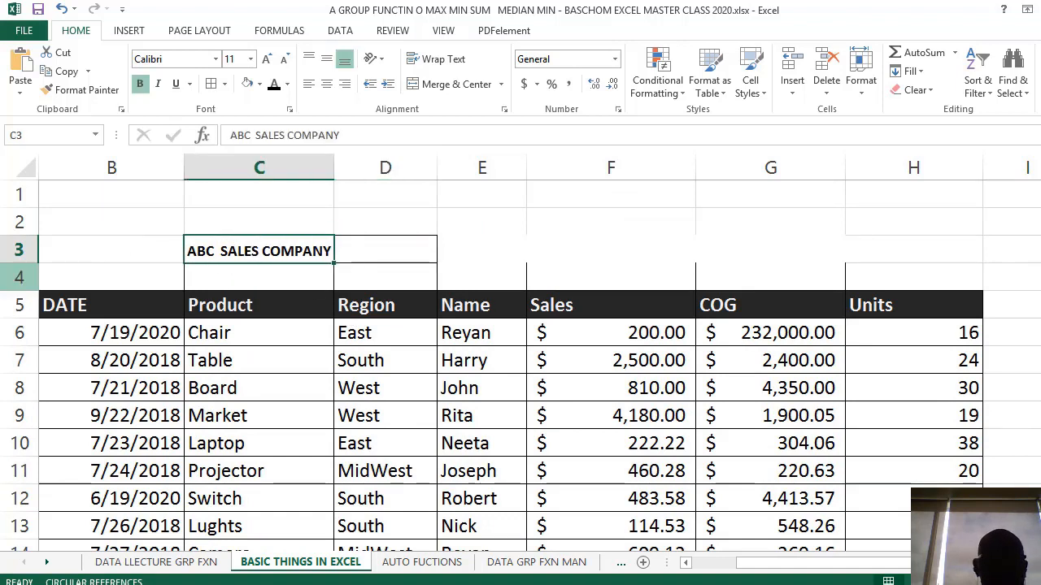
pyautogui.click(18, 250)
pyautogui.rightClick(23, 253)
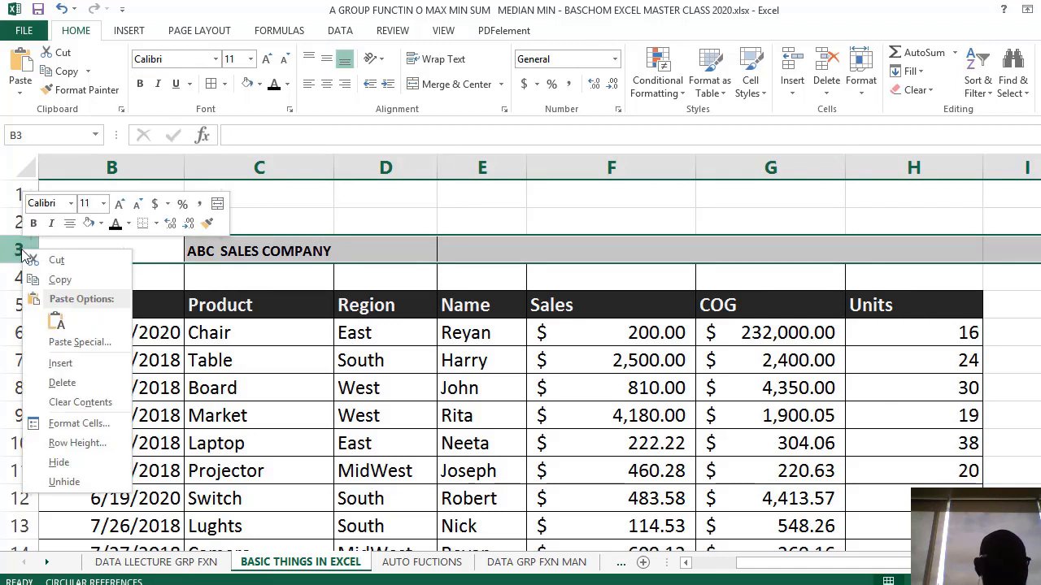
pyautogui.click(59, 463)
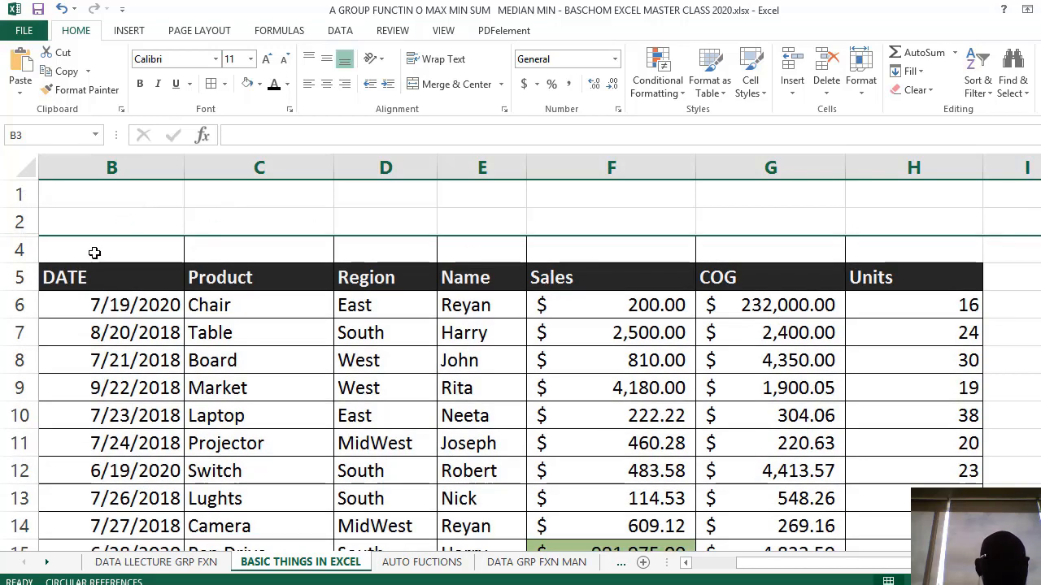
pyautogui.rightClick(36, 235)
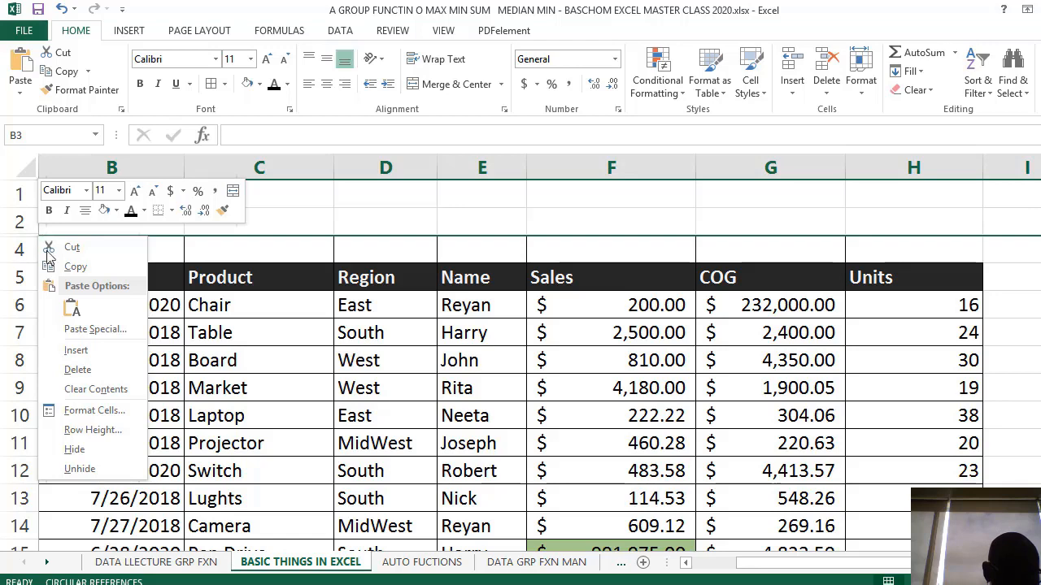
pyautogui.click(80, 469)
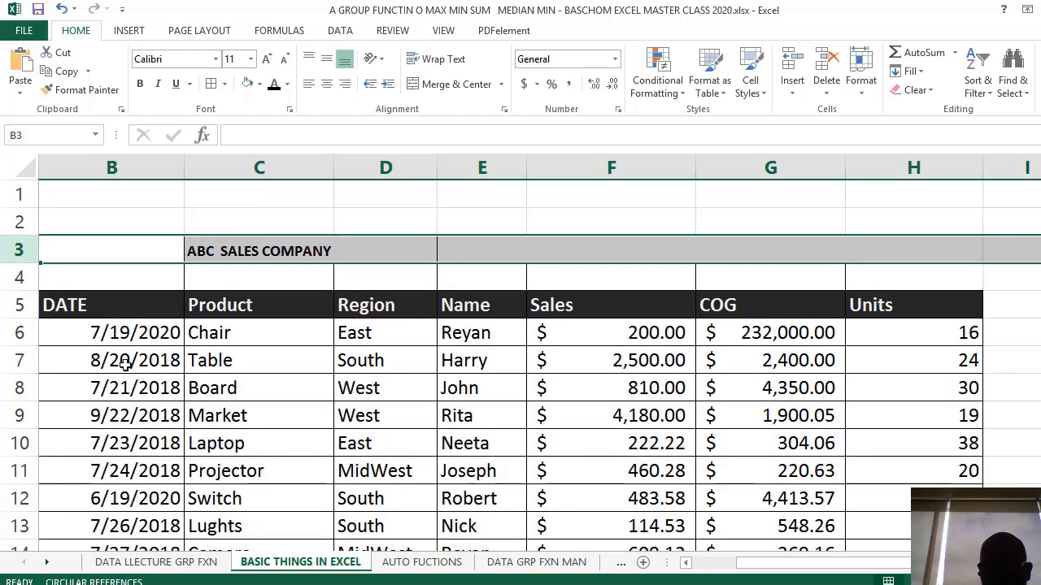
pyautogui.click(302, 367)
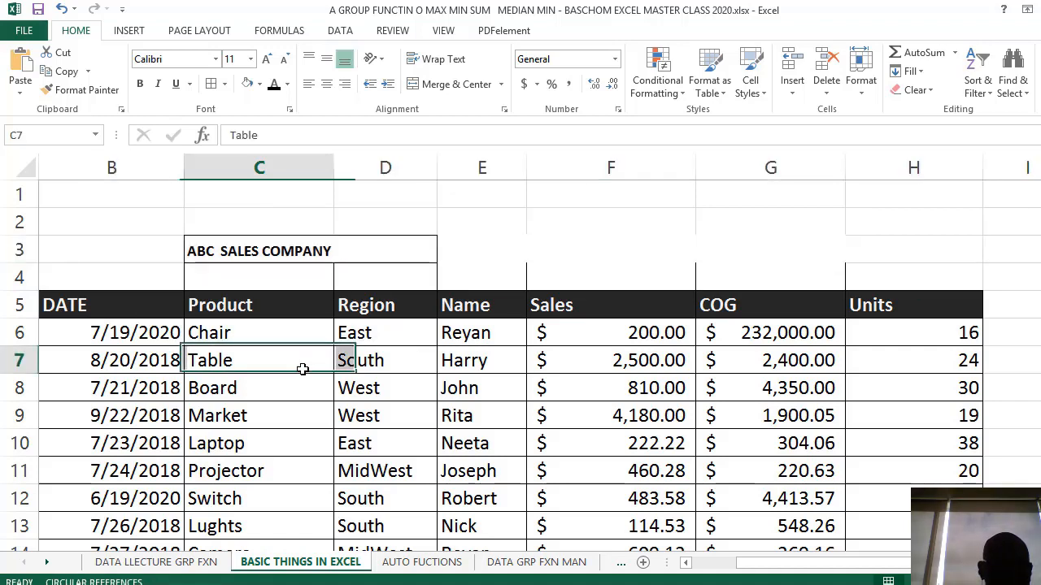
# Hide the company title row once more and undo the hiding.
pyautogui.click(199, 249)
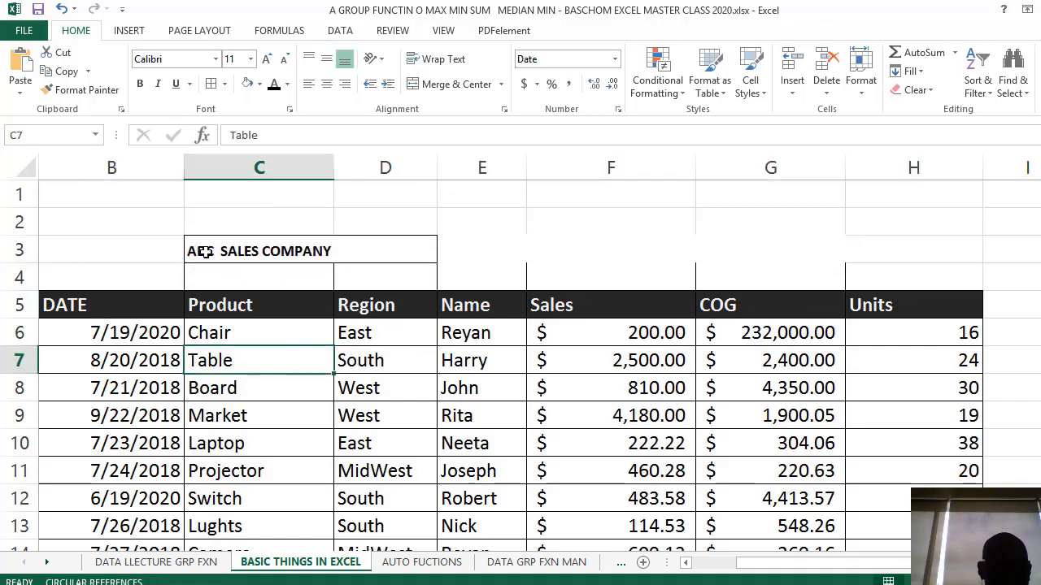
pyautogui.click(19, 248)
pyautogui.rightClick(21, 251)
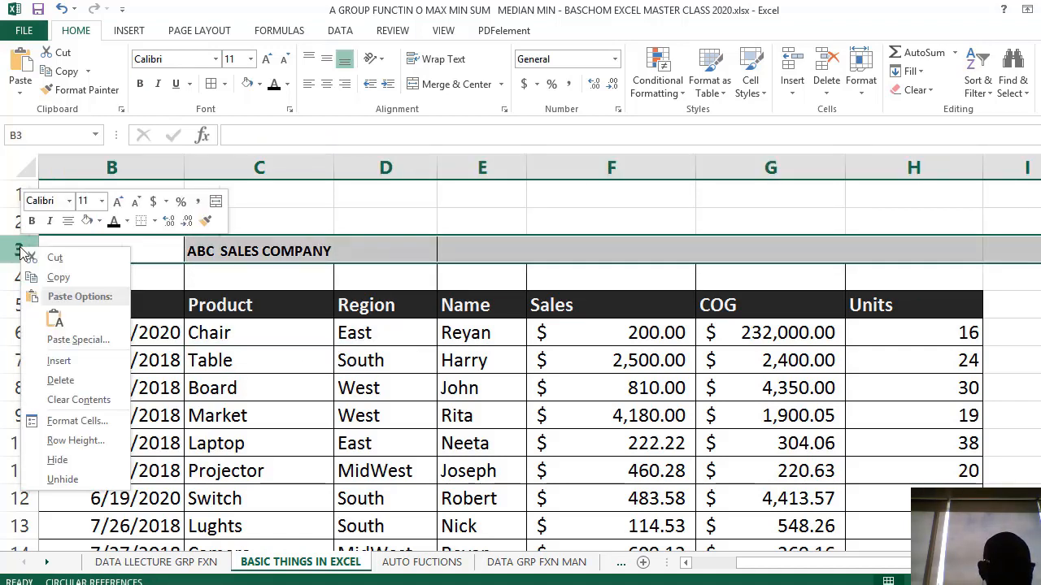
pyautogui.click(81, 460)
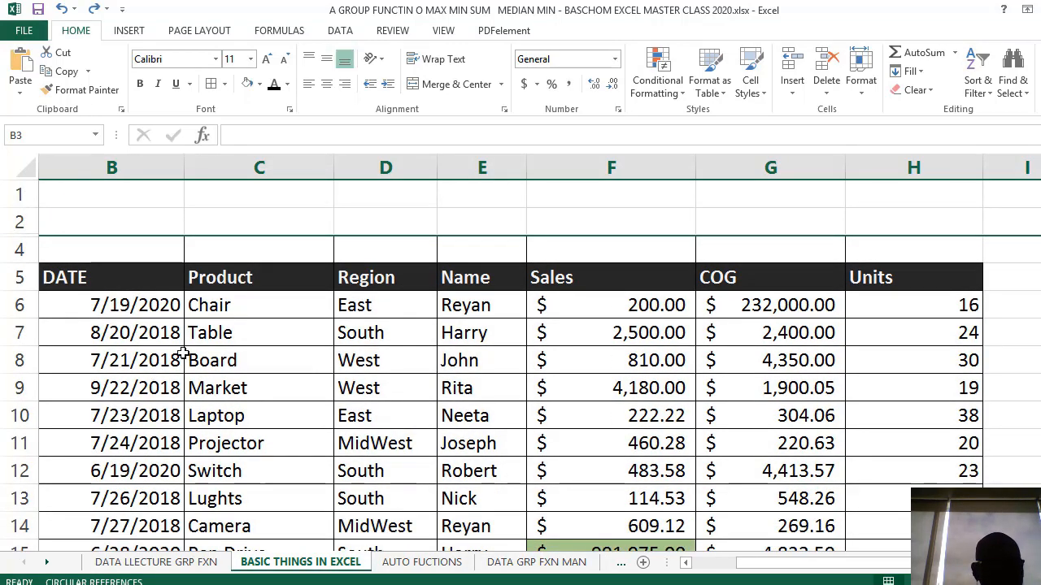
pyautogui.hotkey('ctrl', 'z')
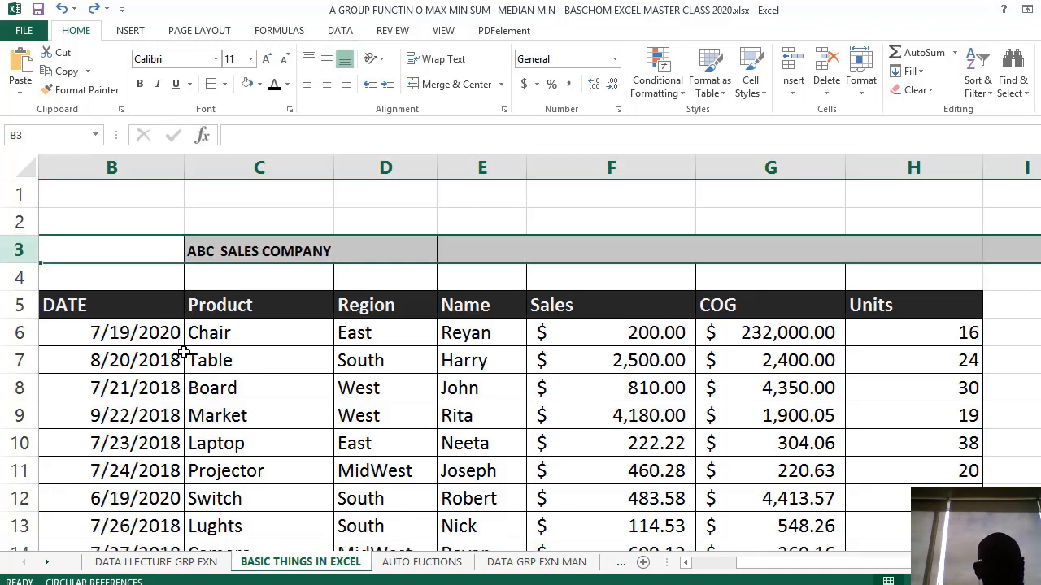
# Repeat hiding the company title row 3 and unhide it from the boundary between rows 2 and 4.
pyautogui.rightClick(15, 249)
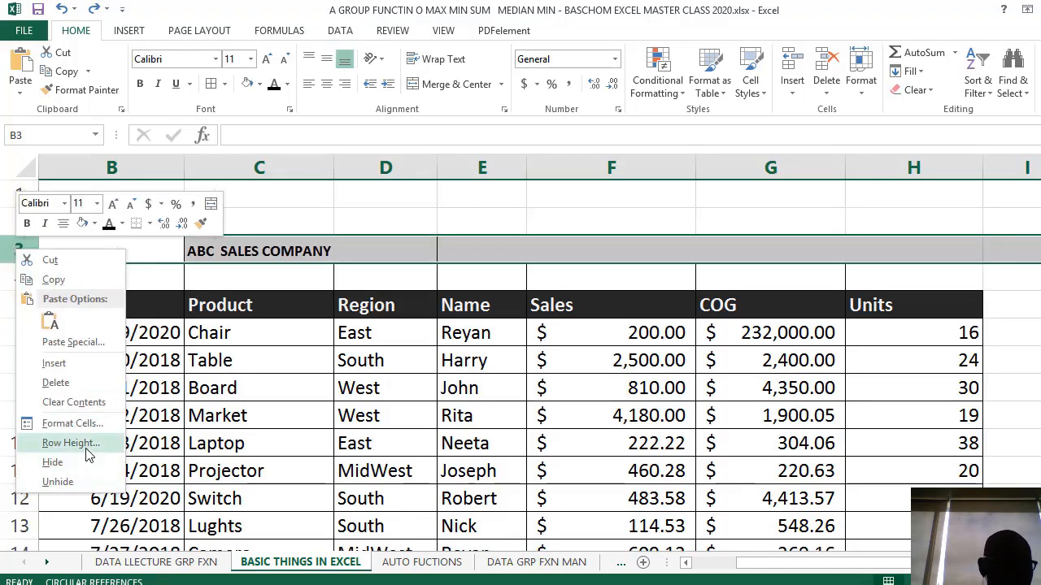
pyautogui.click(52, 462)
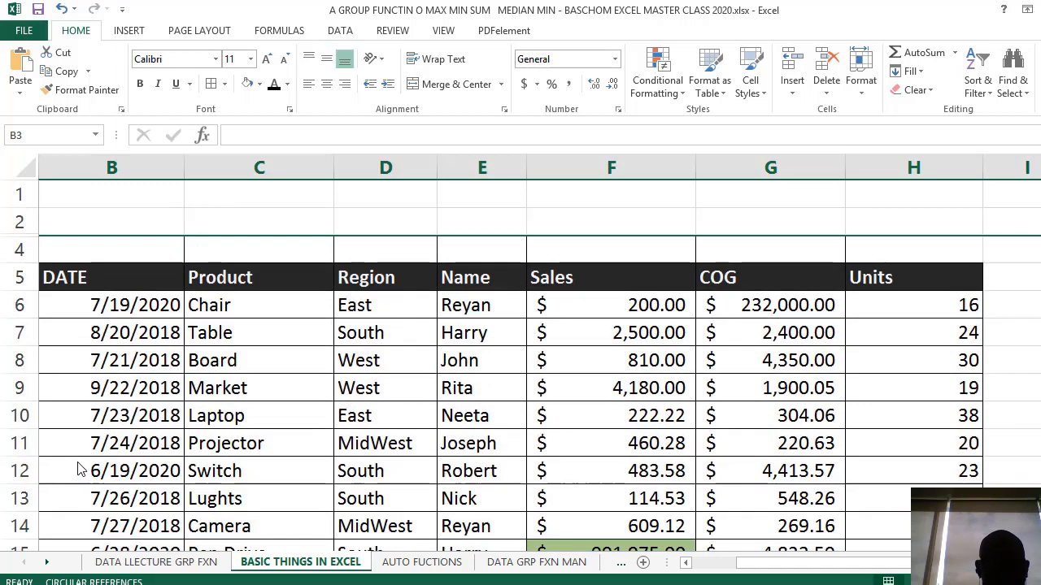
pyautogui.rightClick(30, 236)
pyautogui.click(87, 470)
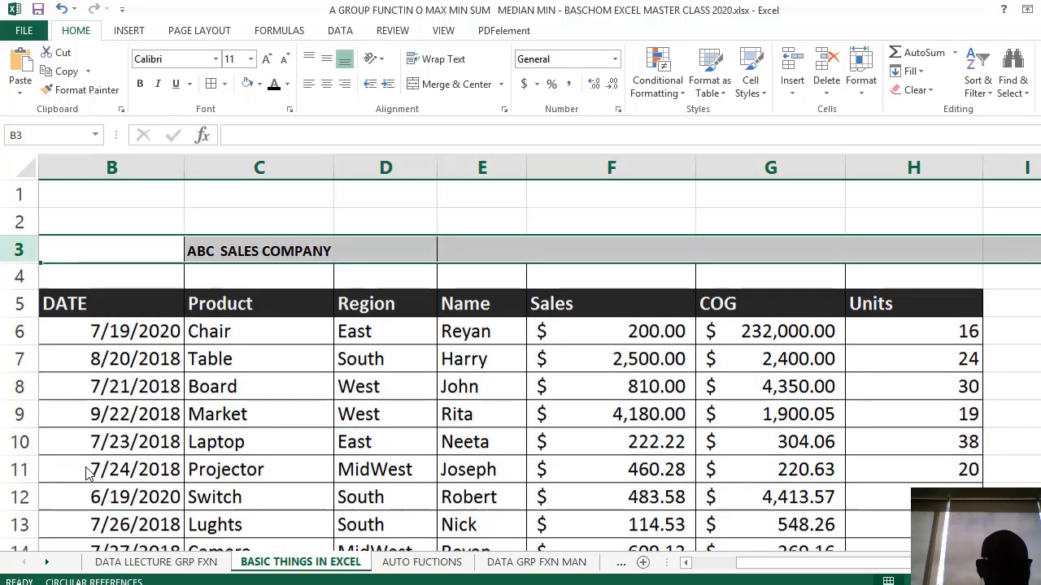
pyautogui.click(382, 360)
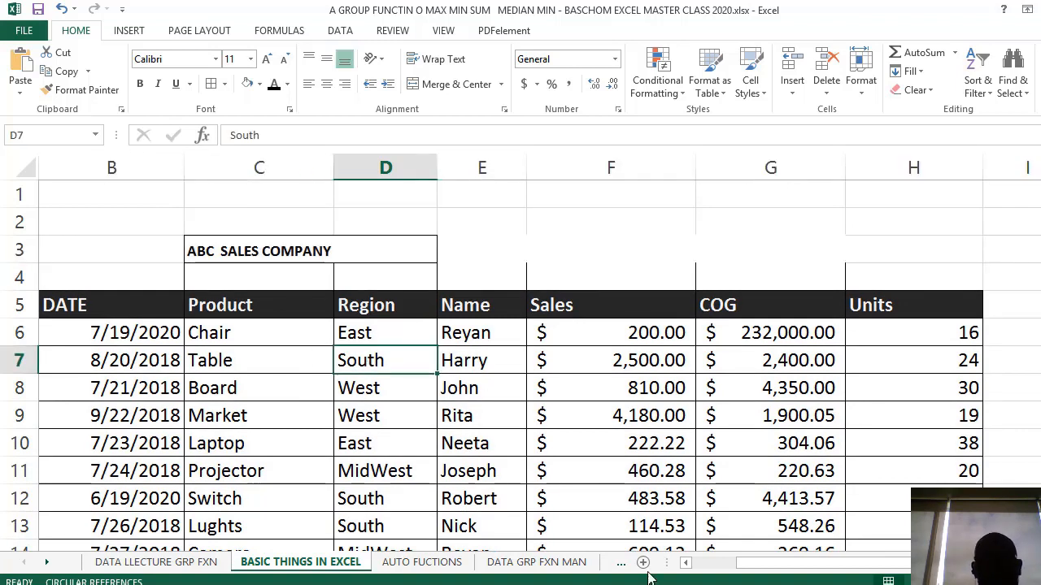
pyautogui.click(296, 244)
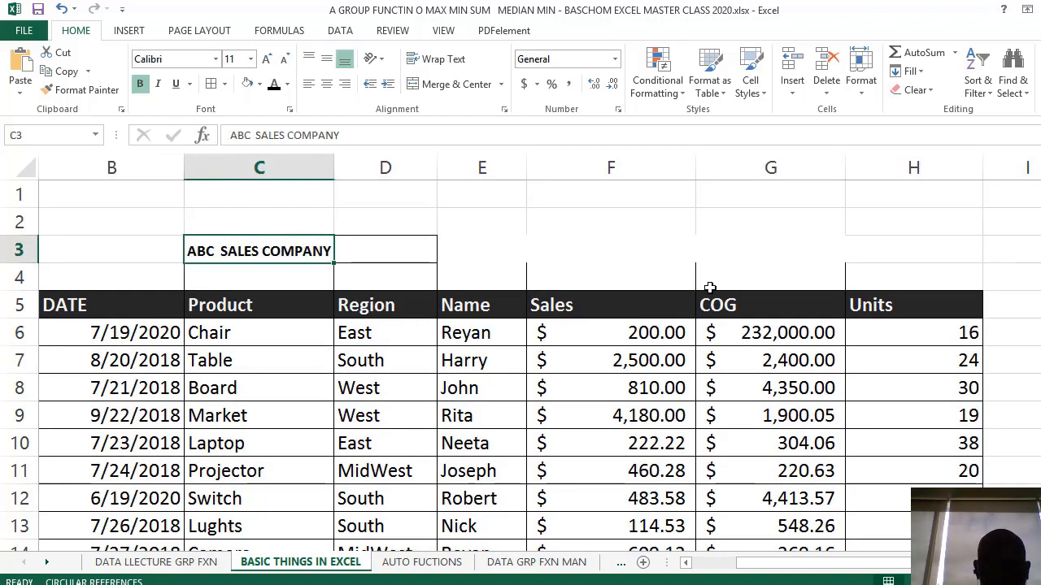
pyautogui.click(709, 167)
pyautogui.click(329, 265)
pyautogui.click(641, 228)
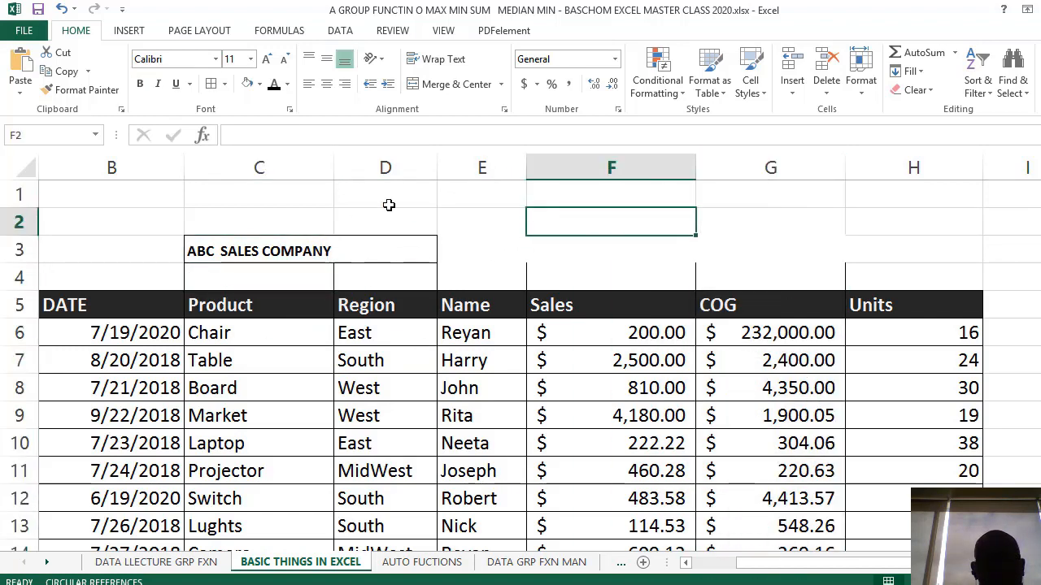
pyautogui.click(295, 200)
pyautogui.click(274, 272)
pyautogui.click(268, 241)
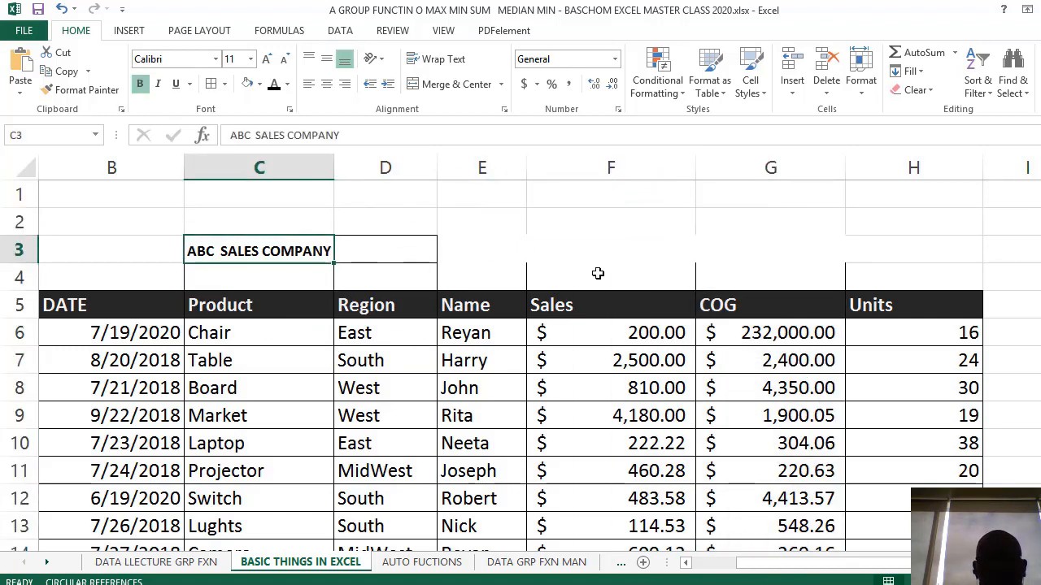
pyautogui.click(770, 305)
pyautogui.scroll(-2, 725, 279)
pyautogui.scroll(2, 725, 279)
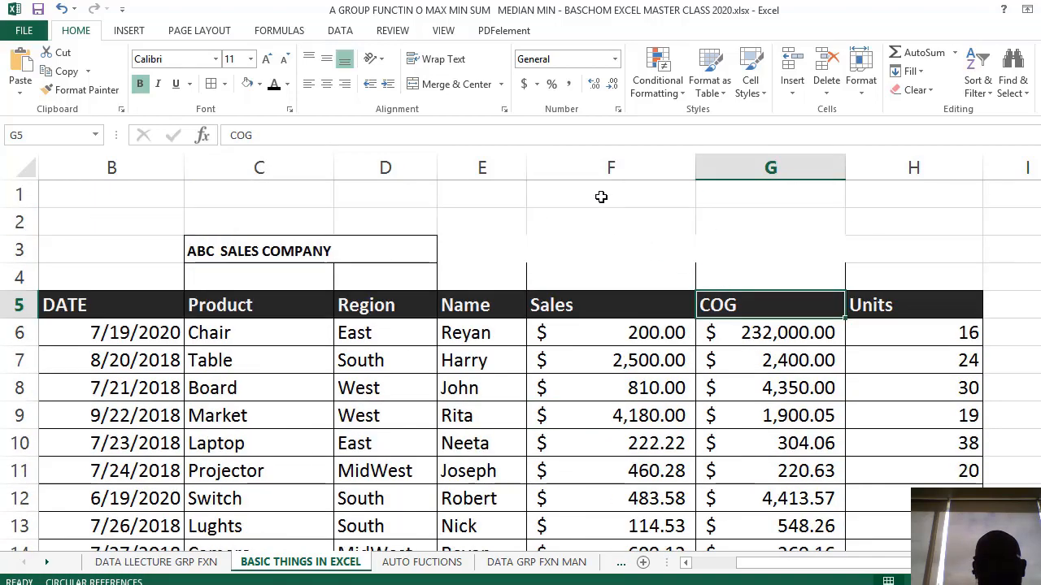
# Hide the Sales column F.
pyautogui.click(628, 163)
pyautogui.scroll(-5, 638, 234)
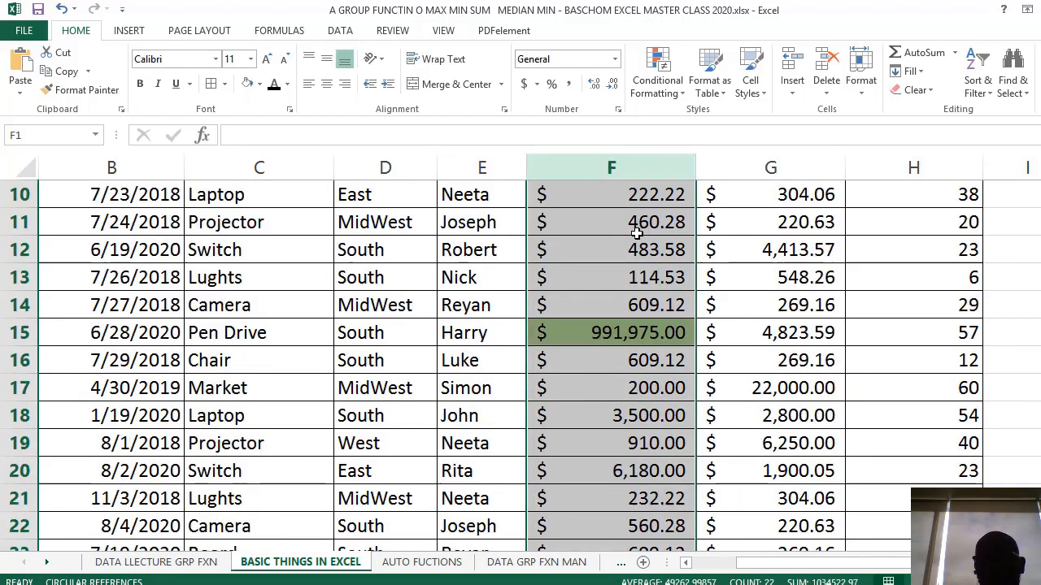
pyautogui.scroll(5, 637, 234)
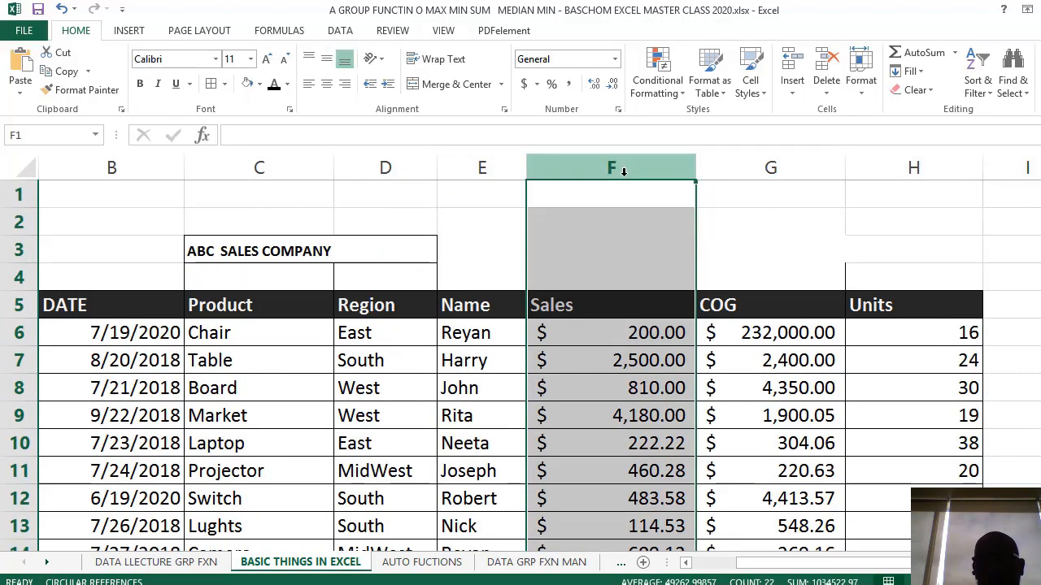
pyautogui.click(623, 168)
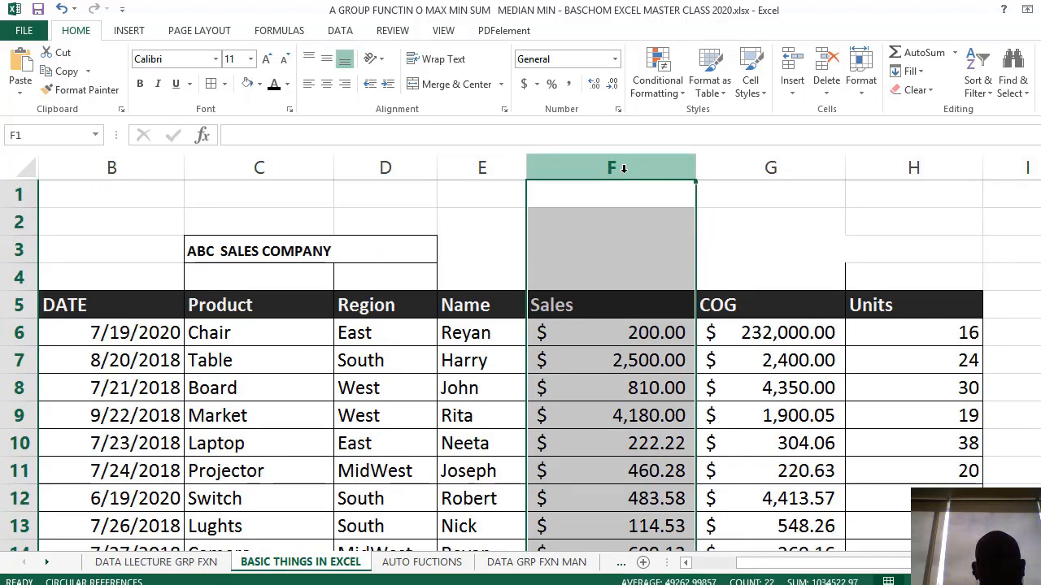
pyautogui.rightClick(622, 168)
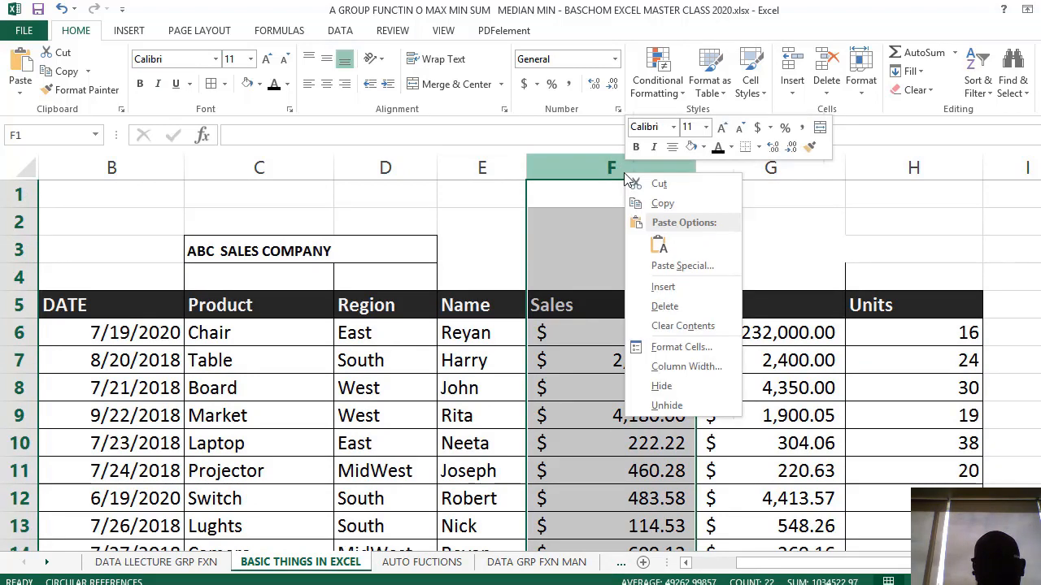
pyautogui.click(665, 387)
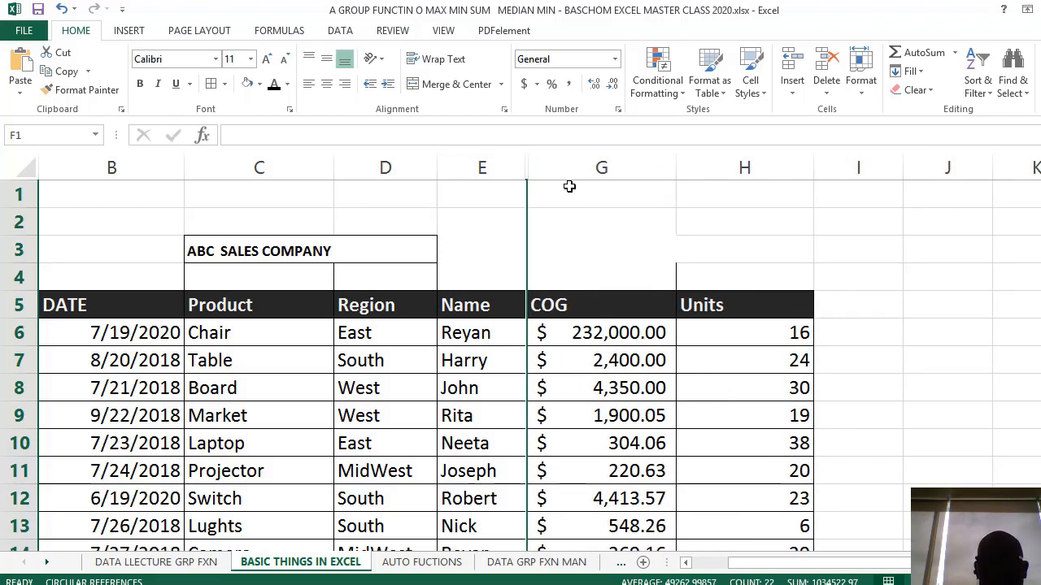
# Try to bring back the hidden Sales column with the Unhide command while only column E is selected.
pyautogui.rightClick(523, 170)
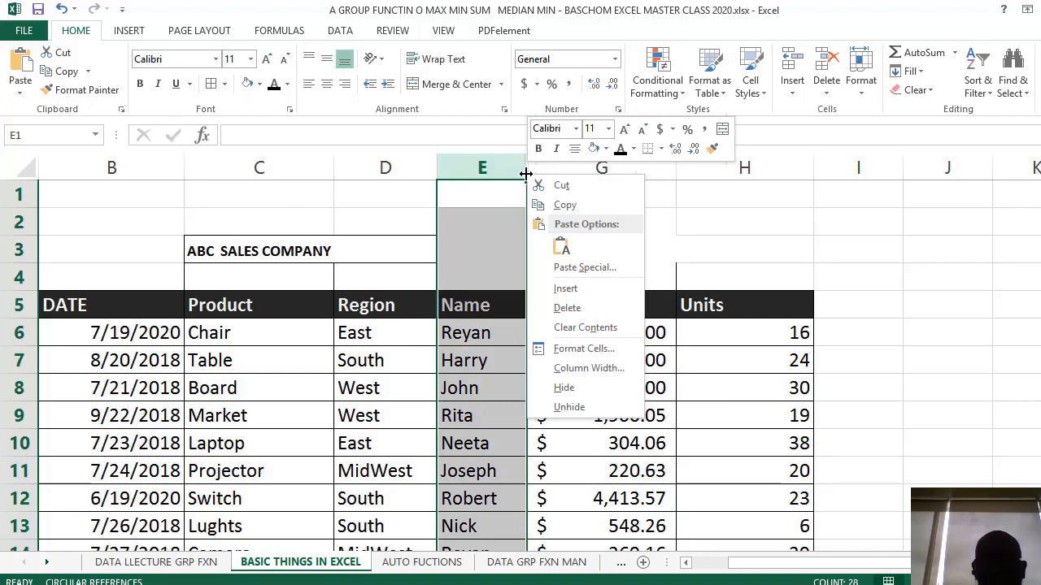
pyautogui.click(578, 409)
pyautogui.click(533, 258)
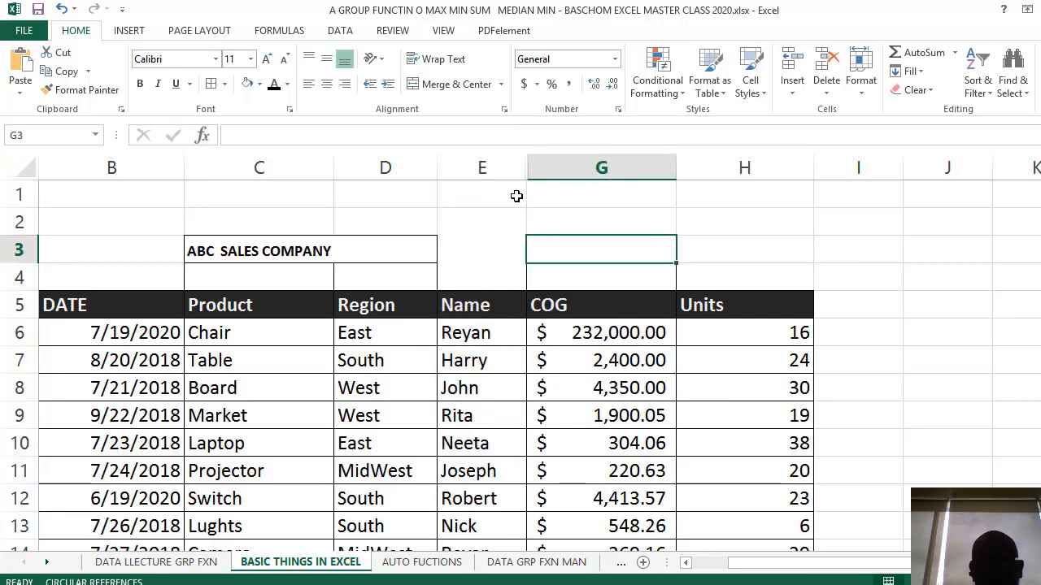
pyautogui.rightClick(525, 169)
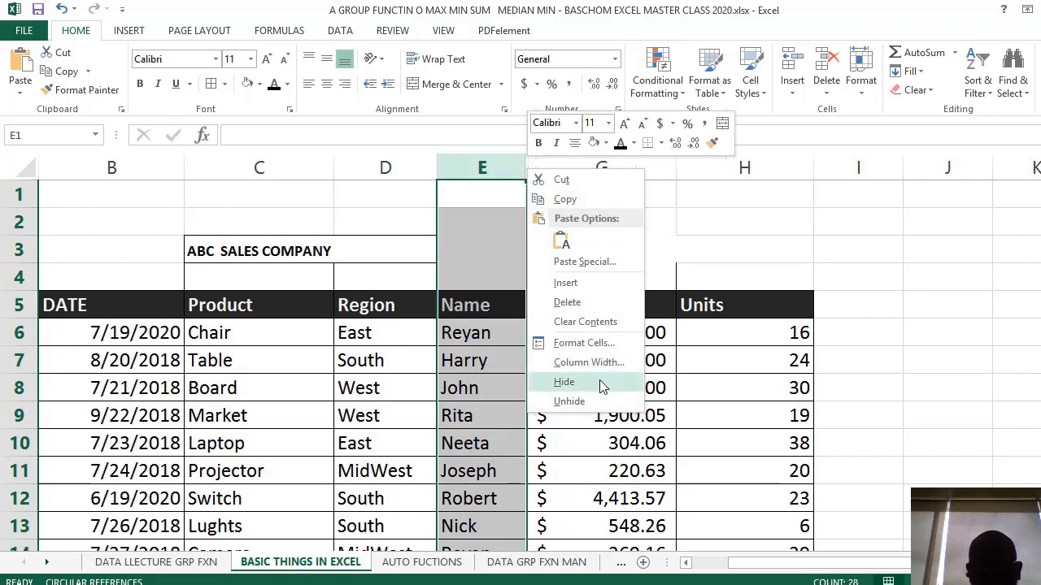
pyautogui.click(582, 402)
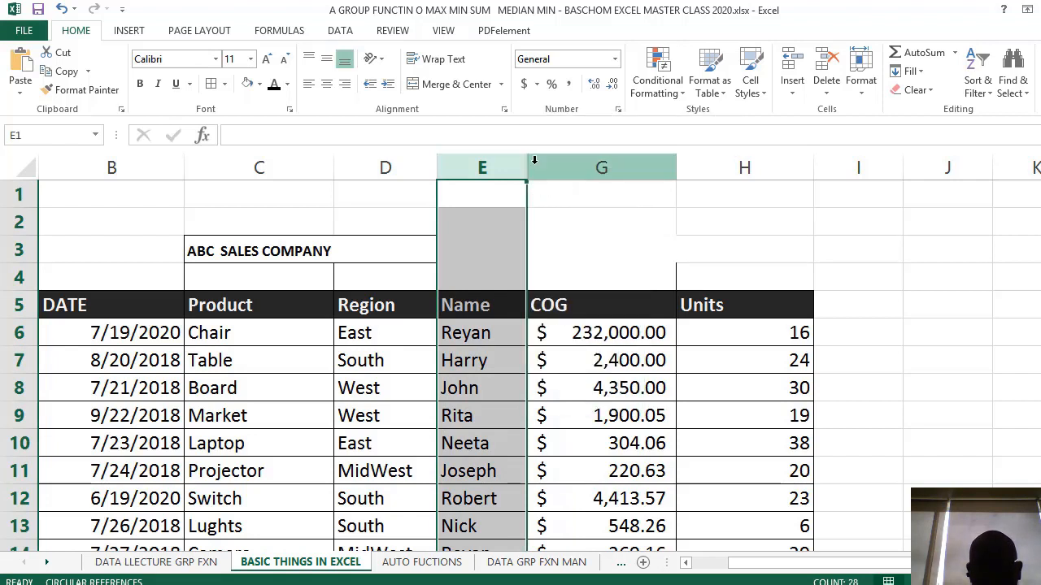
# Restore the hidden Sales column F by pulling it open from the boundary between columns E and G, and check its contents.
pyautogui.moveTo(529, 165); pyautogui.dragTo(656, 176)
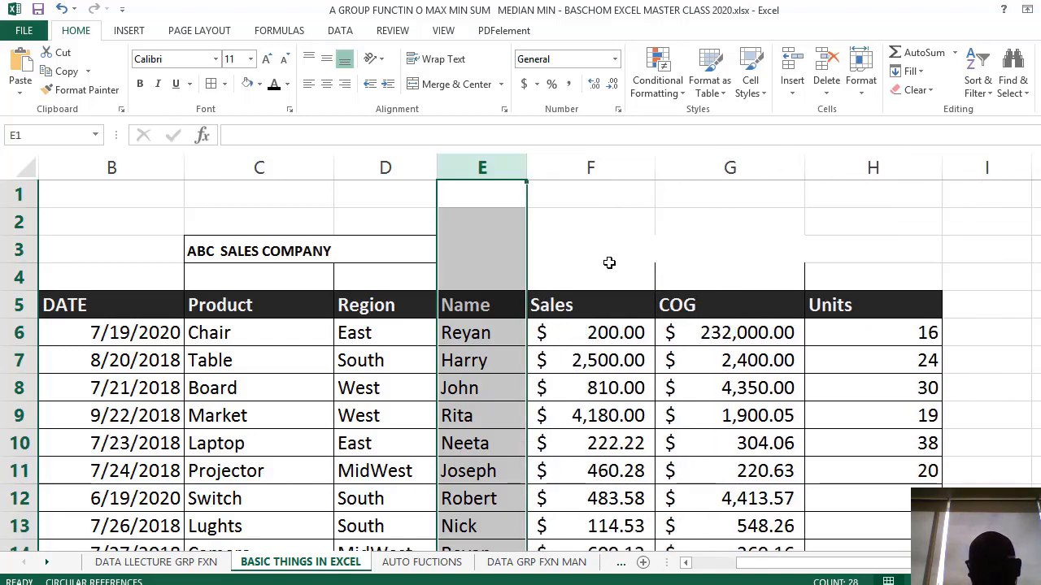
pyautogui.click(615, 274)
pyautogui.scroll(-2, 616, 274)
pyautogui.scroll(-4, 619, 277)
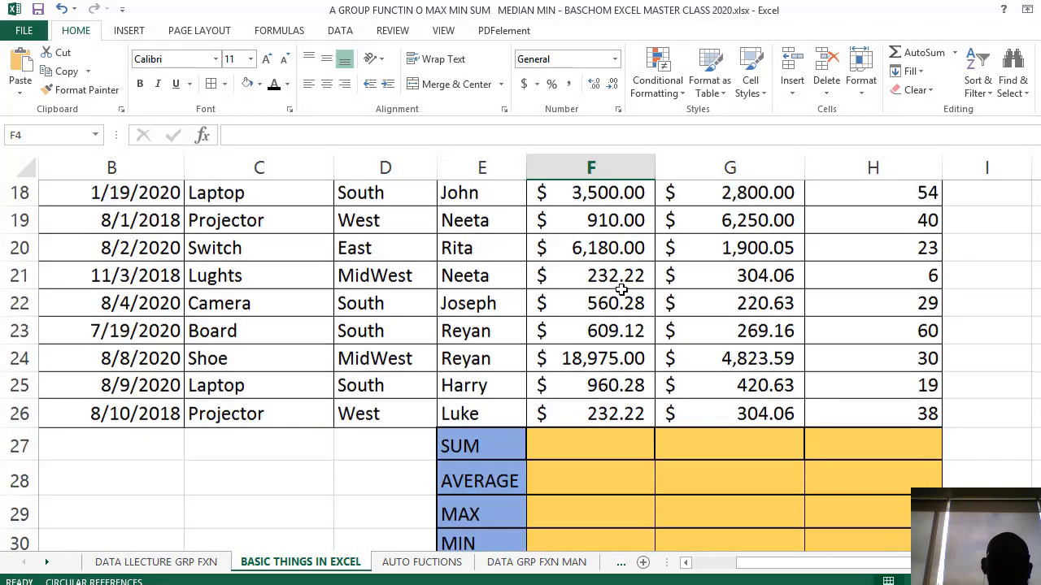
pyautogui.scroll(6, 621, 272)
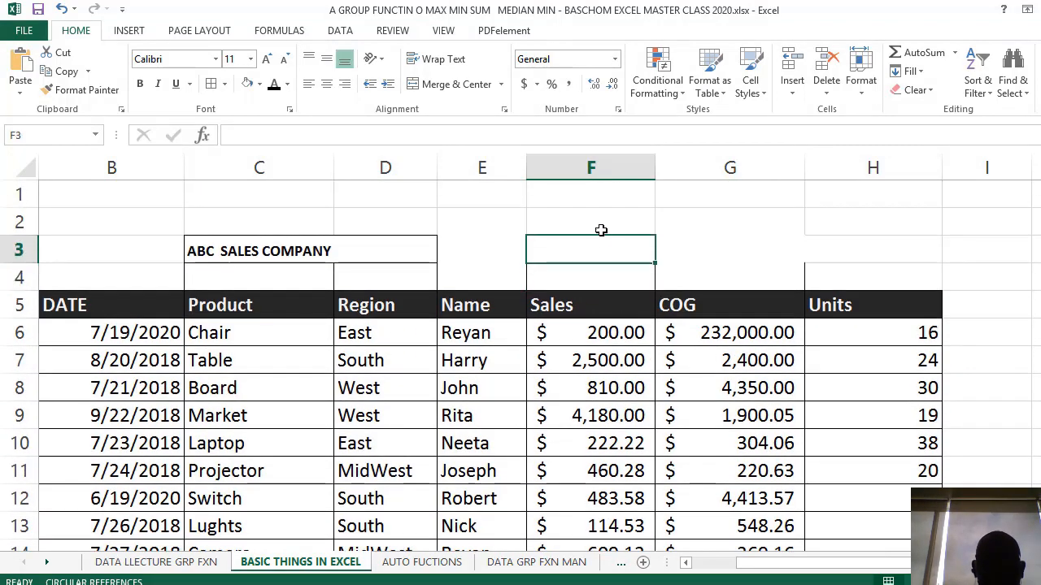
pyautogui.click(596, 167)
pyautogui.click(578, 359)
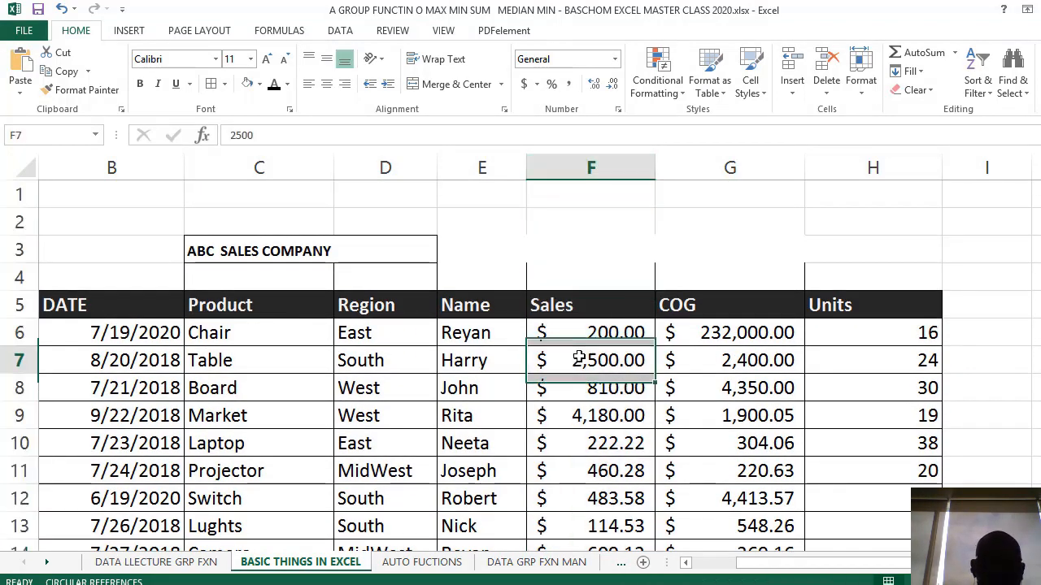
pyautogui.click(609, 261)
# Delete the empty row 1 above the company title.
pyautogui.rightClick(25, 195)
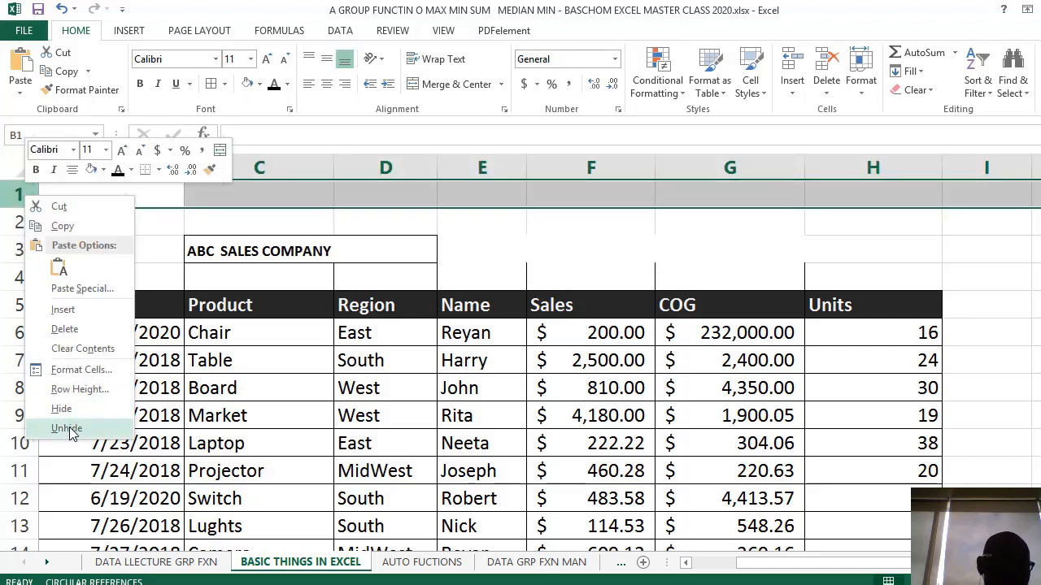
pyautogui.click(65, 329)
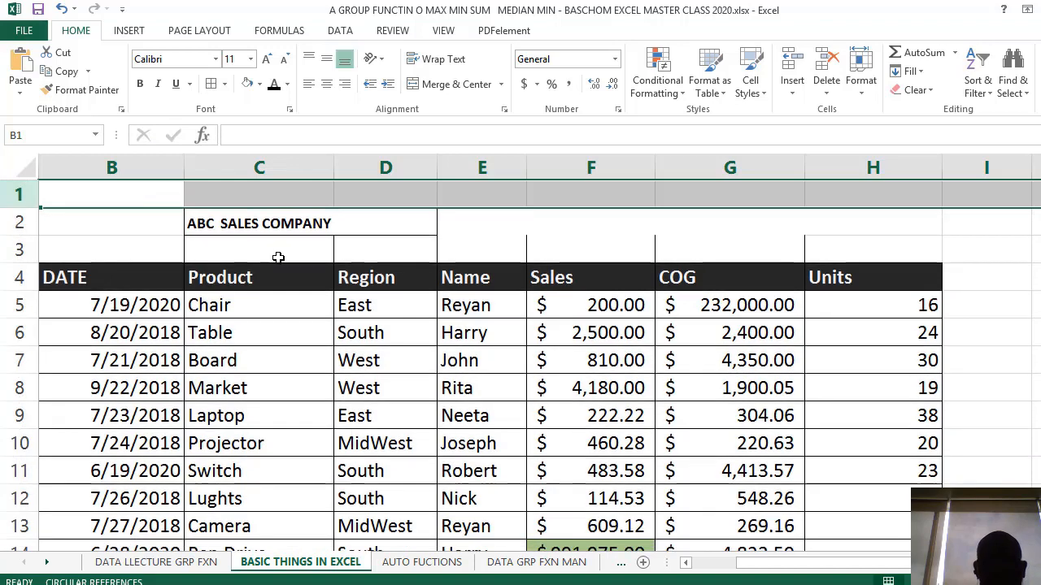
pyautogui.click(279, 250)
pyautogui.click(259, 226)
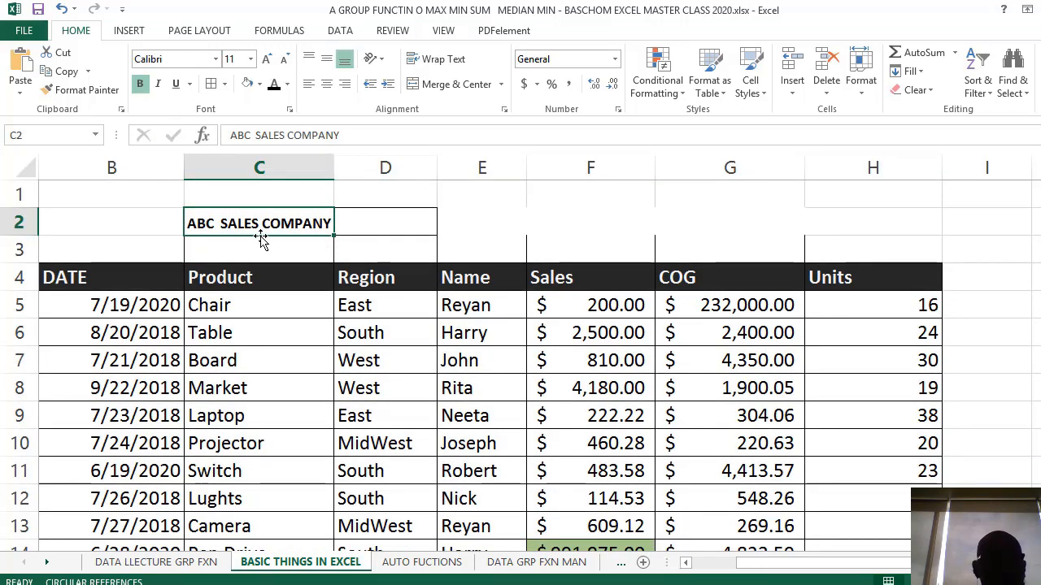
# Switch to the presentation slide to review the list of cell formatting topics and return to the Excel worksheet.
pyautogui.hotkey('alt', 'Tab')
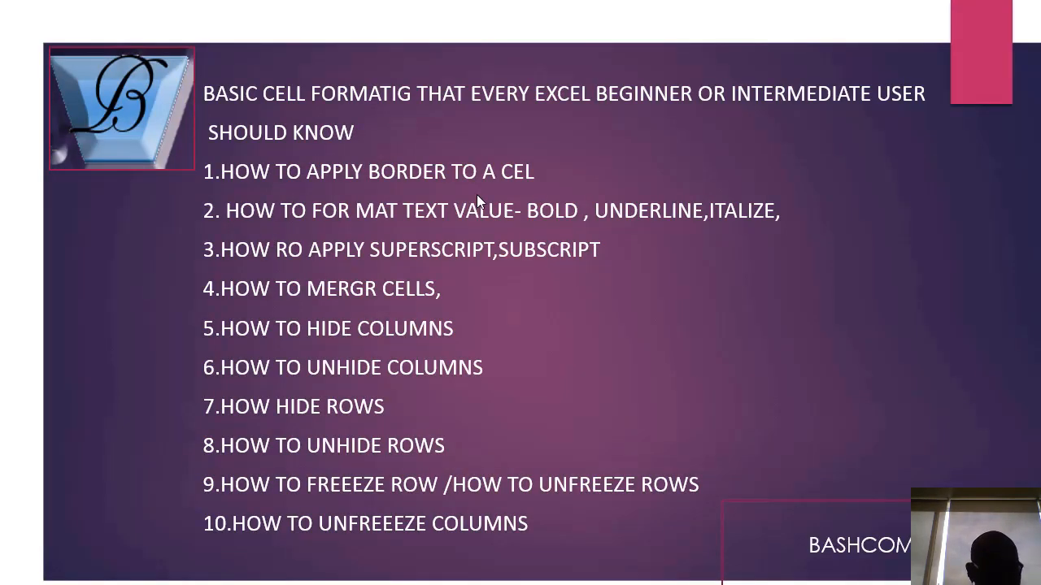
pyautogui.hotkey('alt', 'Tab')
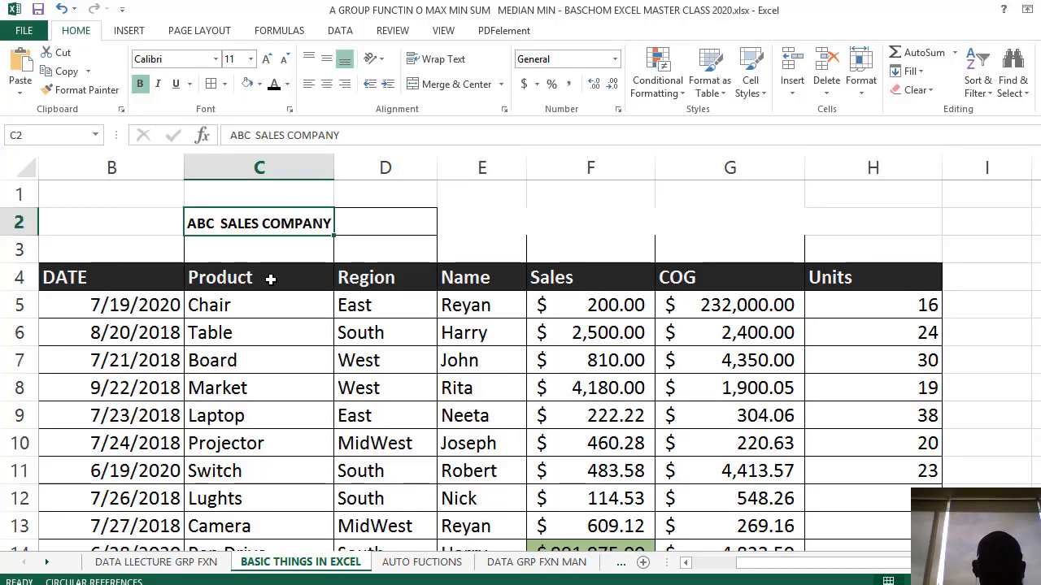
pyautogui.click(271, 279)
pyautogui.click(279, 225)
pyautogui.click(362, 372)
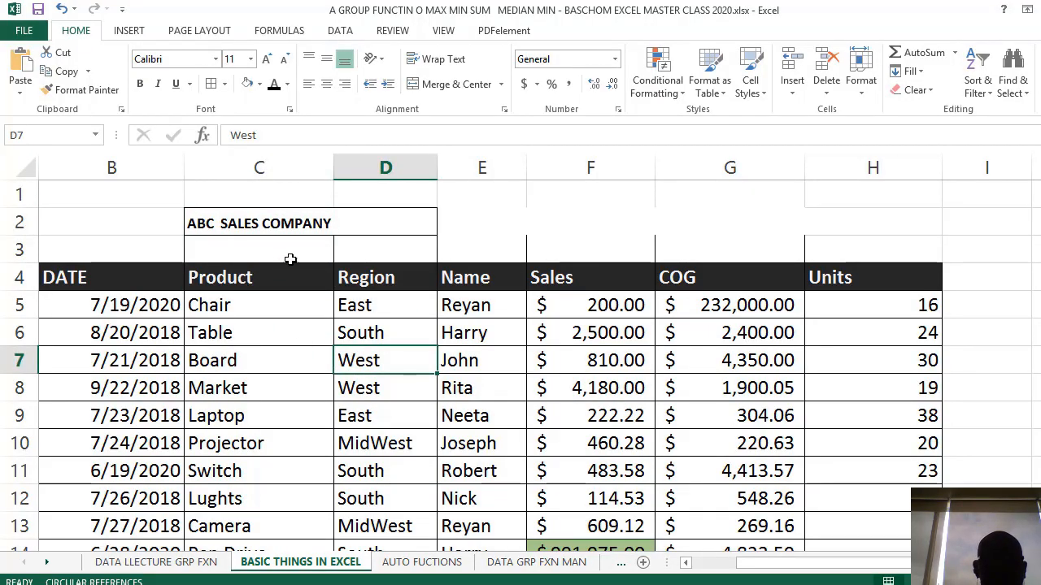
# Remove all borders from the company title cell C2 and the adjacent empty cell D2.
pyautogui.click(246, 219)
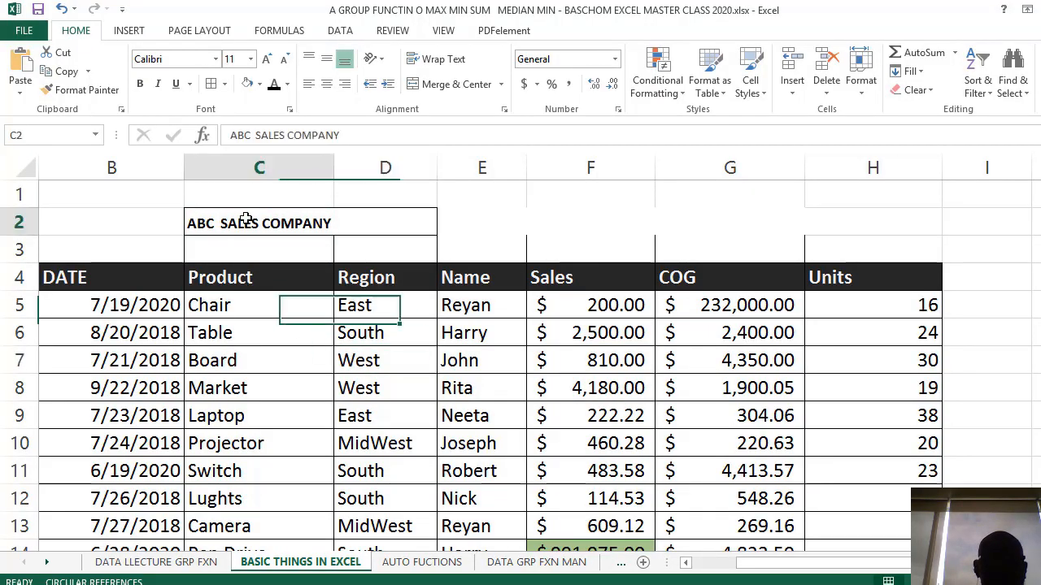
pyautogui.click(225, 84)
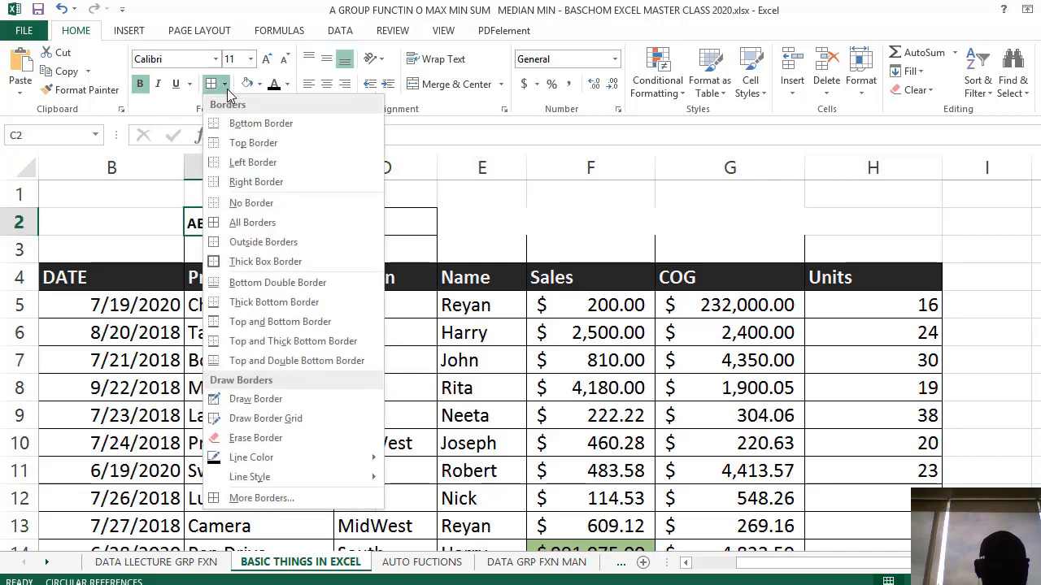
pyautogui.click(264, 203)
pyautogui.click(311, 389)
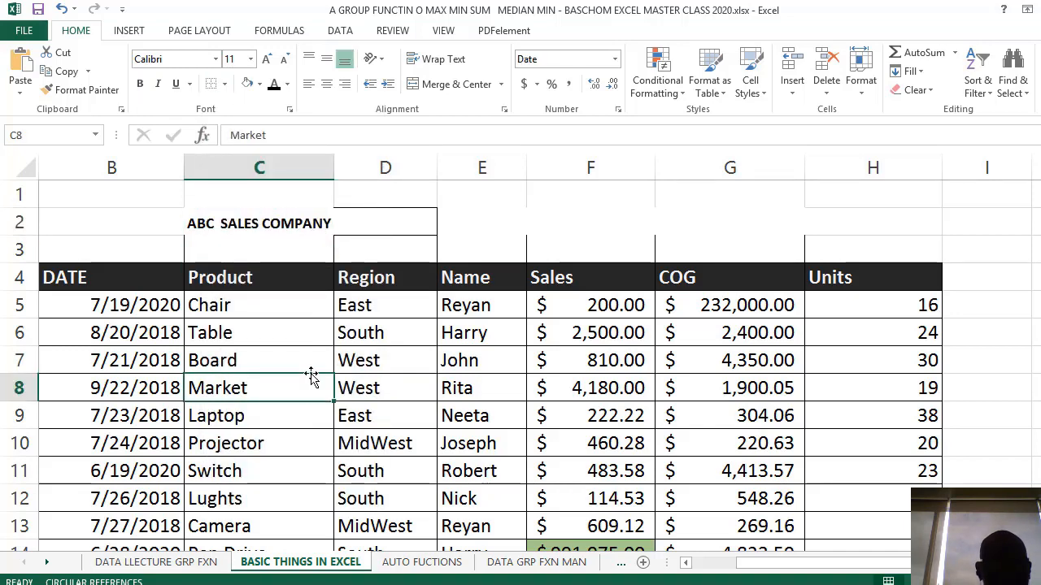
pyautogui.click(370, 231)
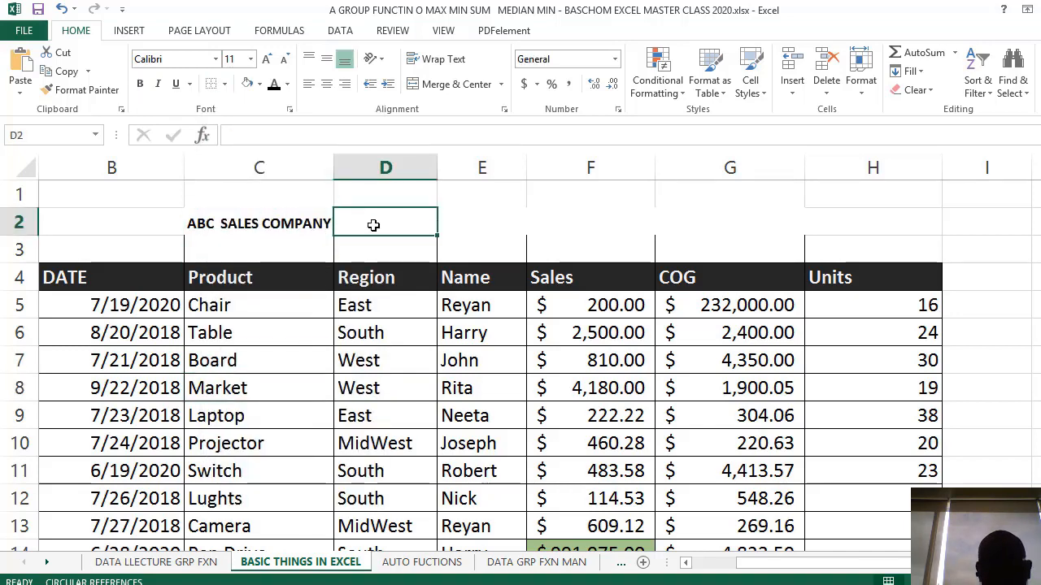
pyautogui.click(224, 84)
pyautogui.click(256, 203)
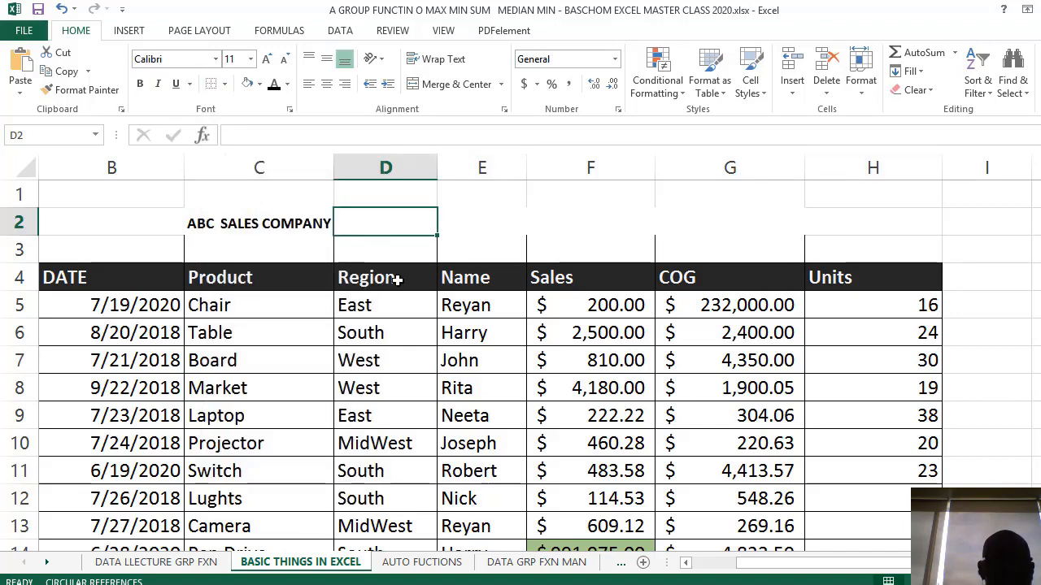
pyautogui.click(398, 382)
pyautogui.click(382, 233)
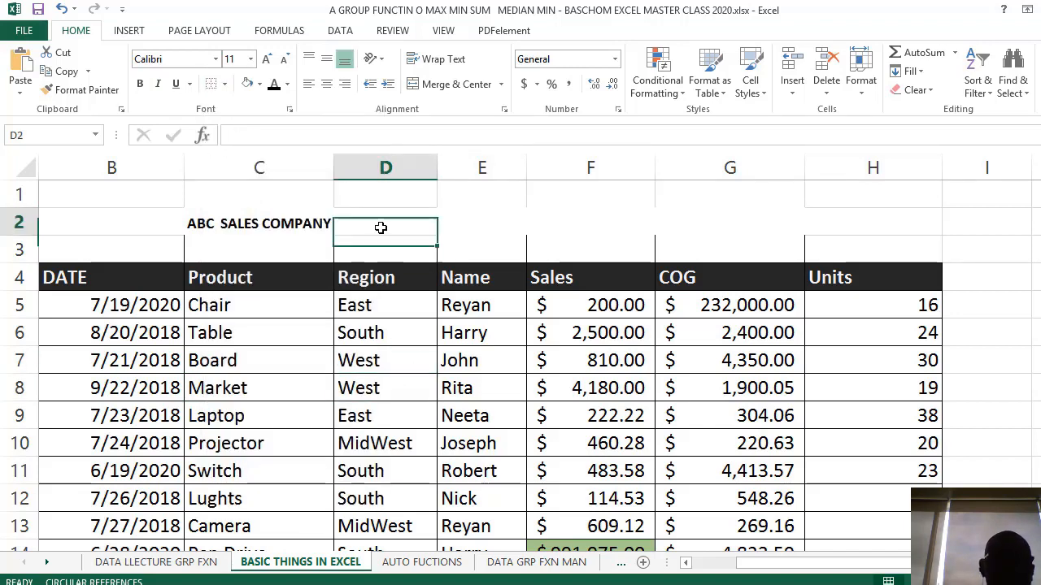
pyautogui.click(418, 332)
pyautogui.click(325, 257)
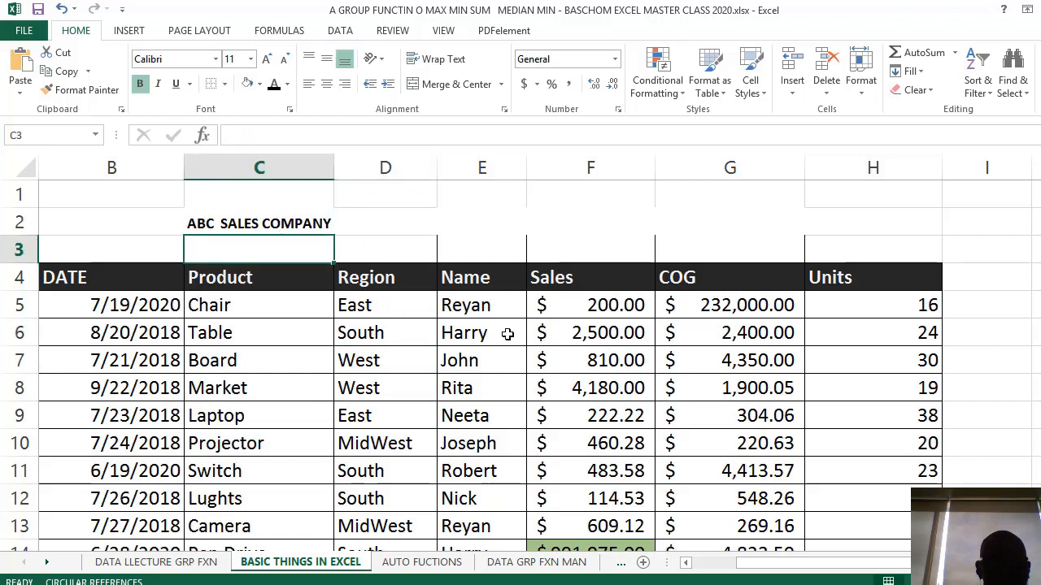
pyautogui.click(280, 223)
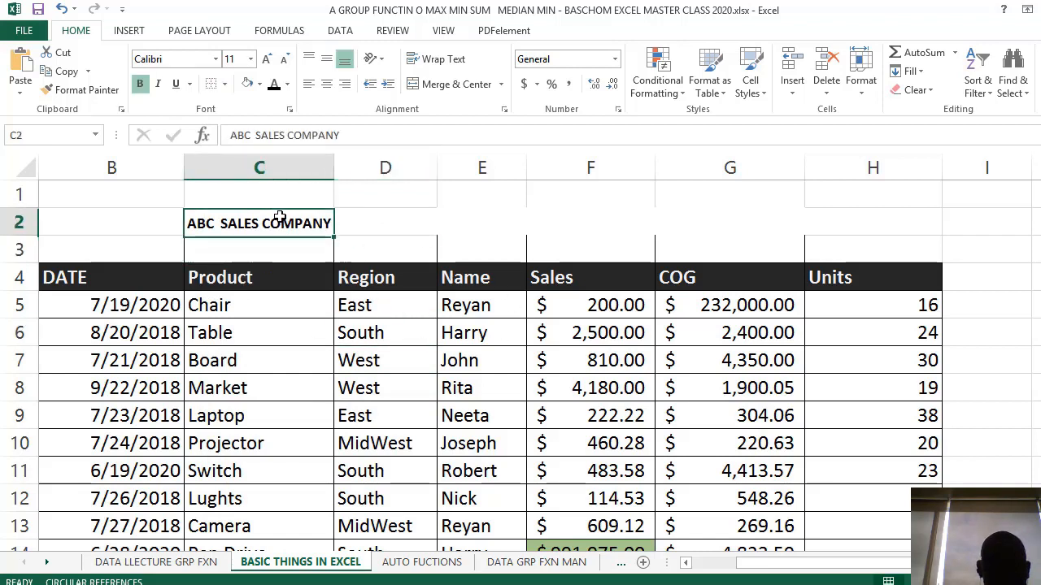
# Try a thick box border on the company title cell C2 and undo it.
pyautogui.click(225, 84)
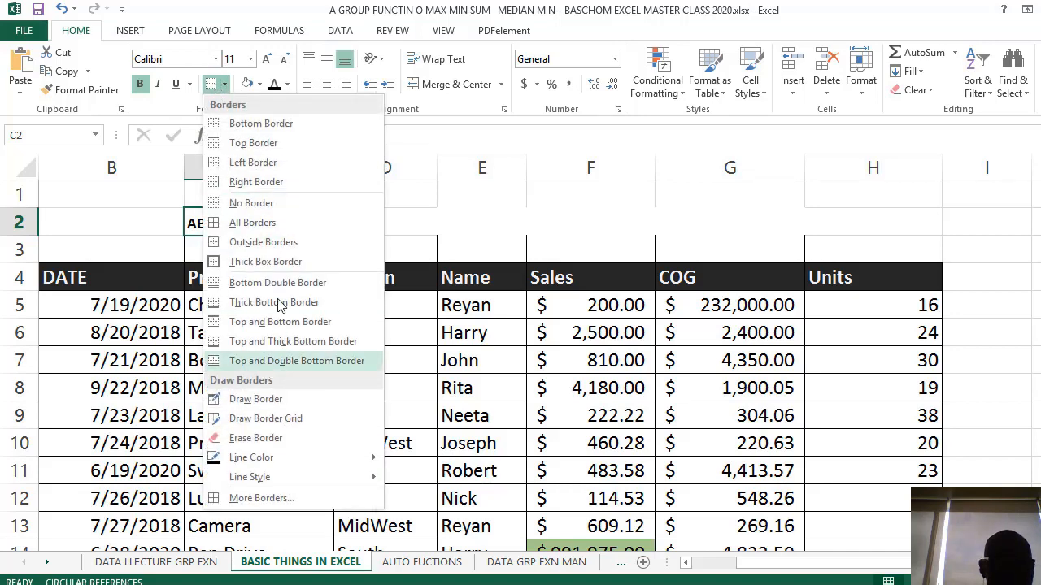
pyautogui.click(289, 265)
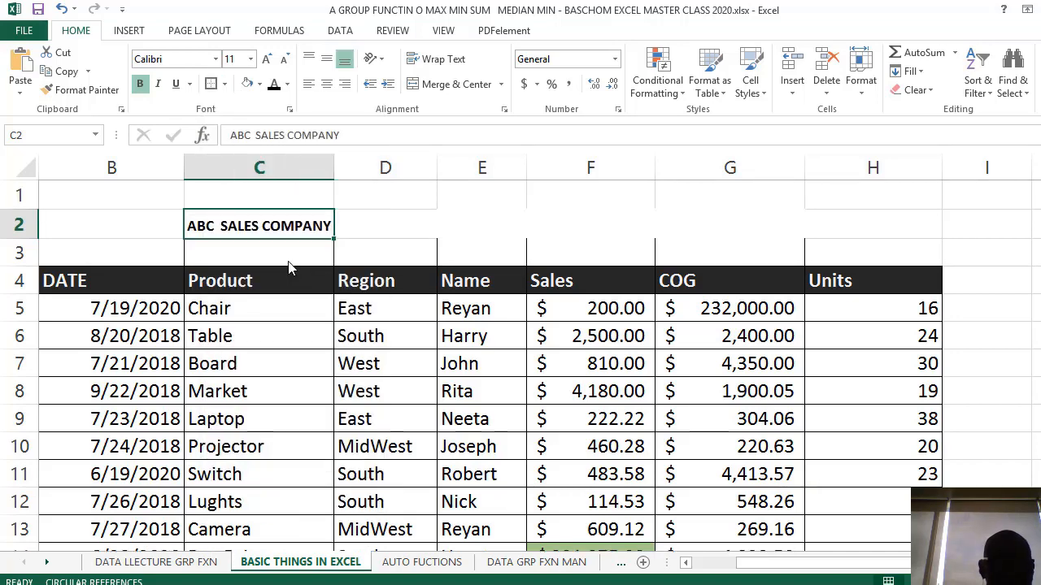
pyautogui.click(390, 237)
pyautogui.click(713, 218)
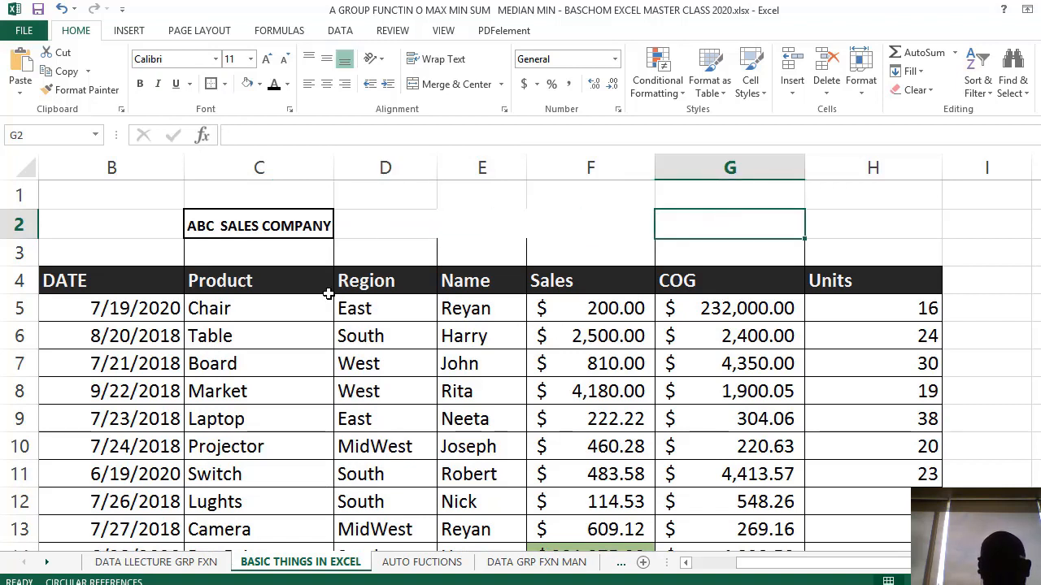
pyautogui.click(255, 223)
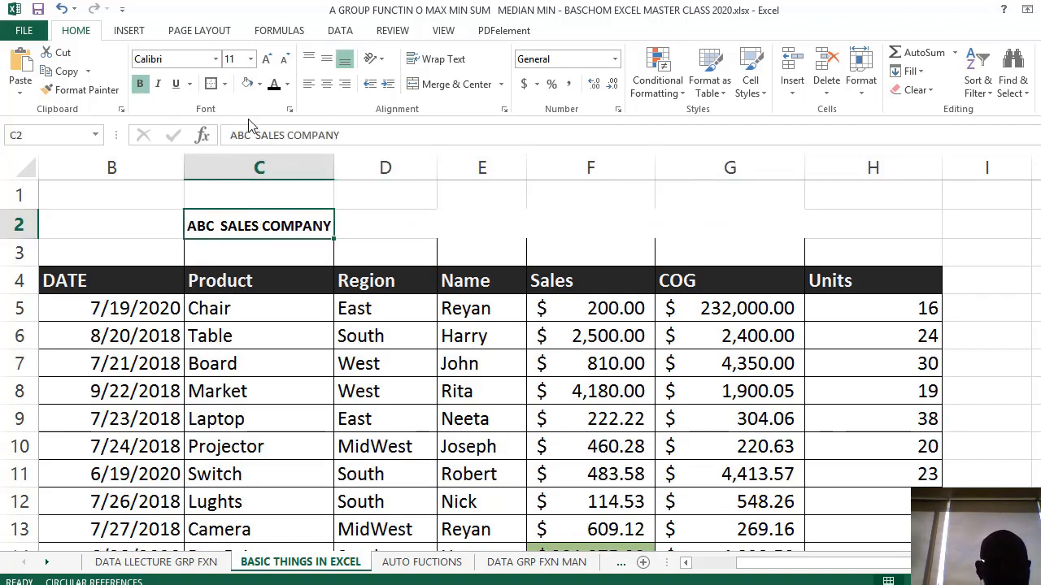
pyautogui.hotkey('ctrl', 'z')
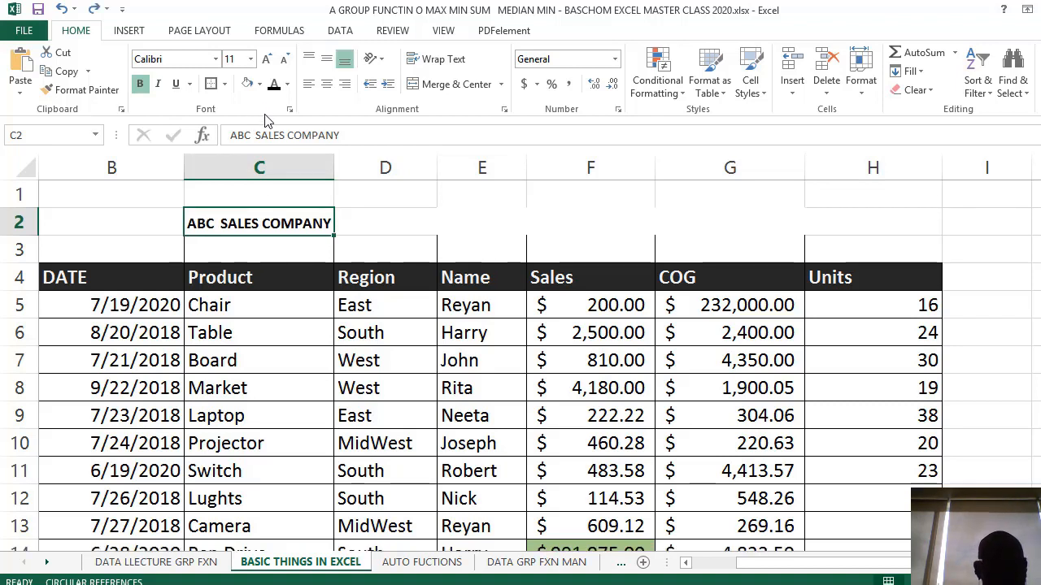
# Add a top border and a bottom border to the company title cell C2.
pyautogui.click(285, 250)
pyautogui.click(297, 220)
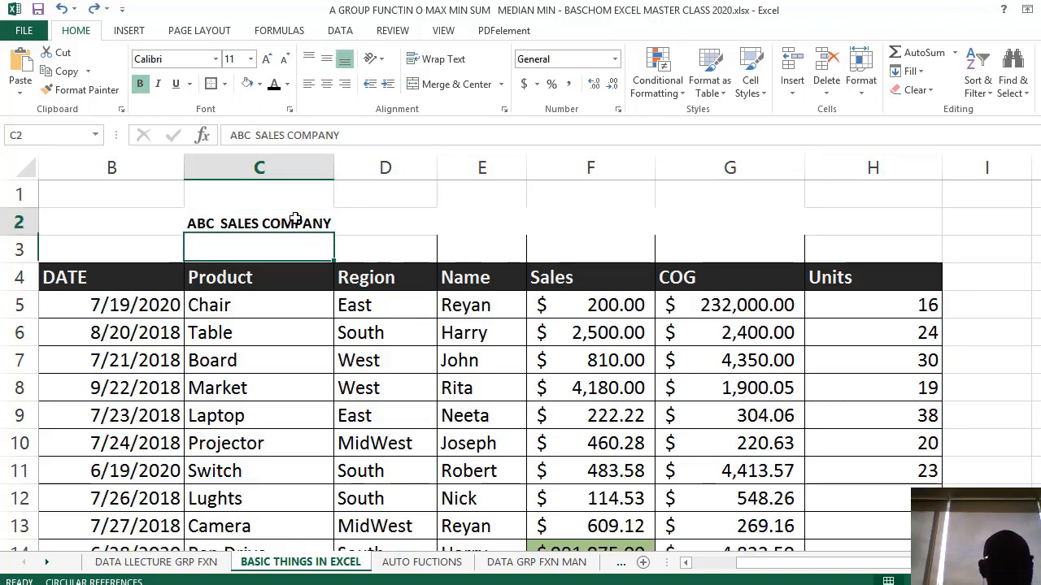
pyautogui.click(225, 85)
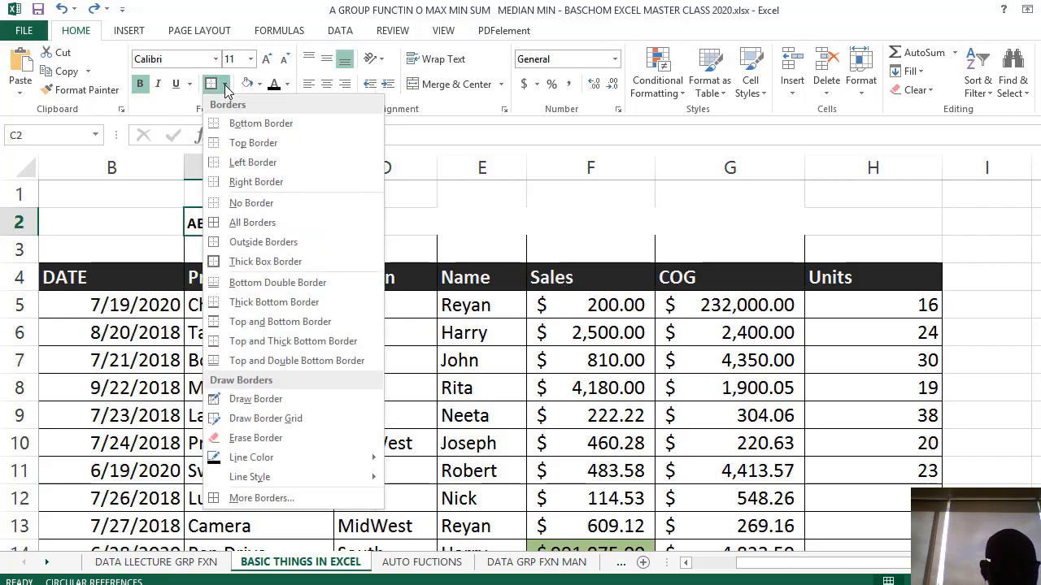
pyautogui.click(278, 143)
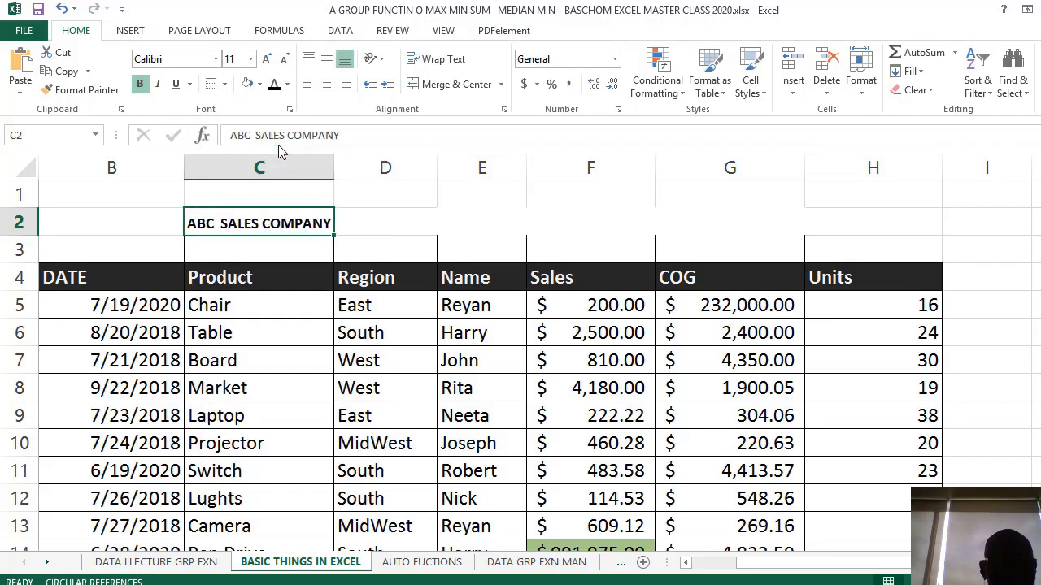
pyautogui.click(391, 227)
pyautogui.click(272, 213)
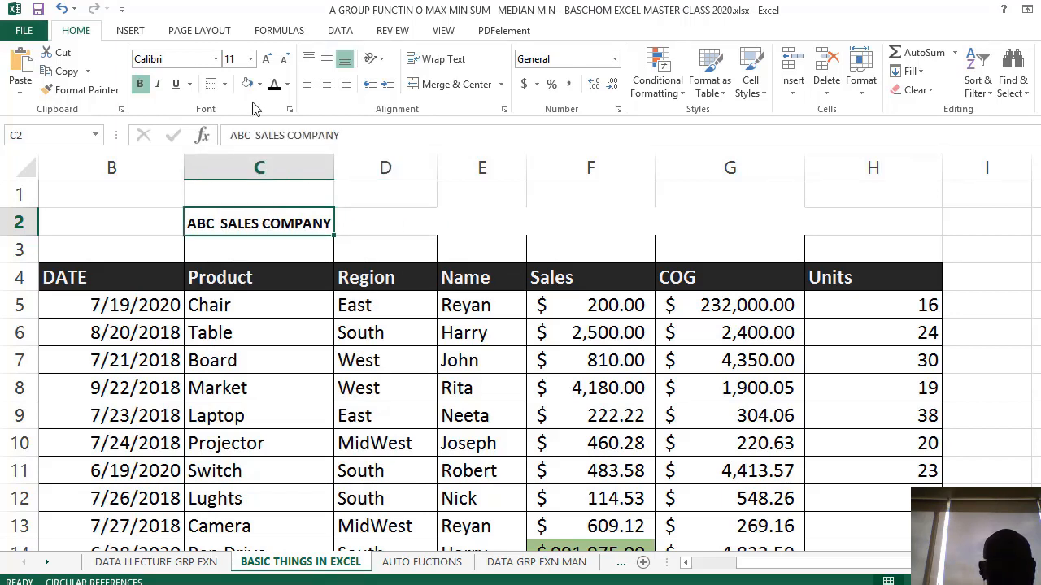
pyautogui.click(226, 85)
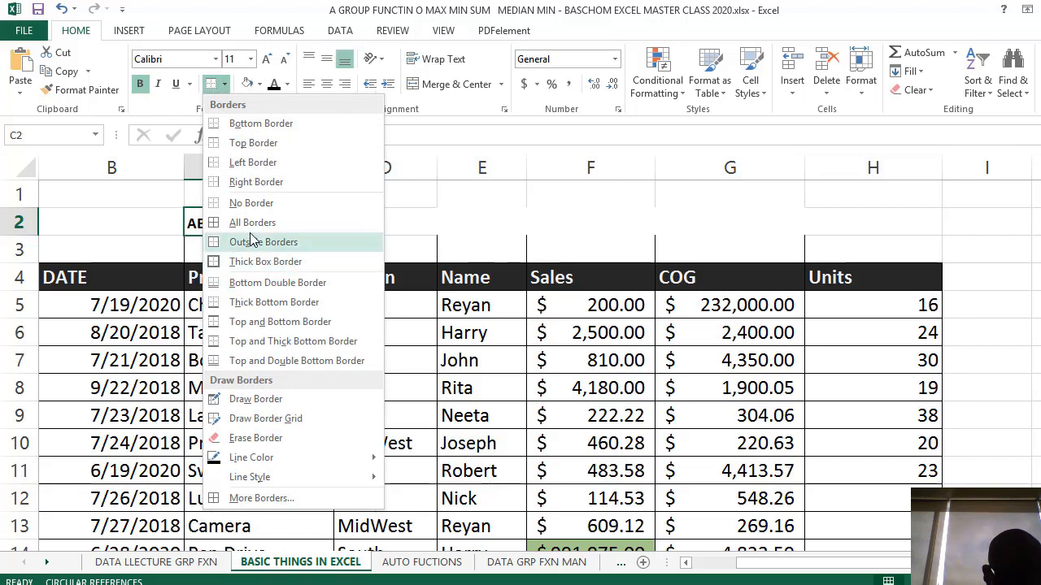
pyautogui.click(260, 124)
pyautogui.press('Down')
pyautogui.press('Down')
pyautogui.press('Down')
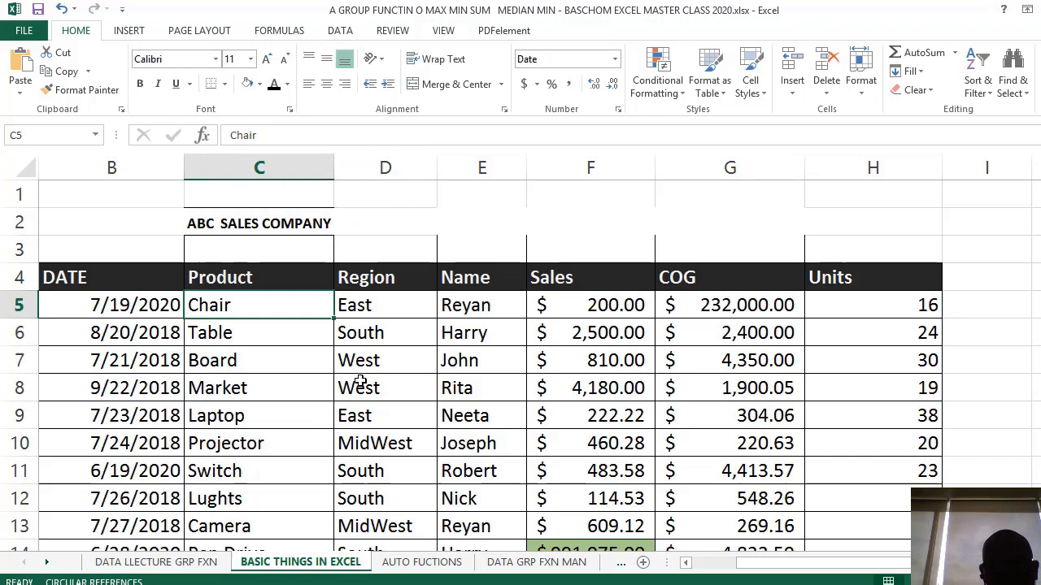
# Add a left border and a right border to the company title cell C2.
pyautogui.click(262, 232)
pyautogui.click(225, 84)
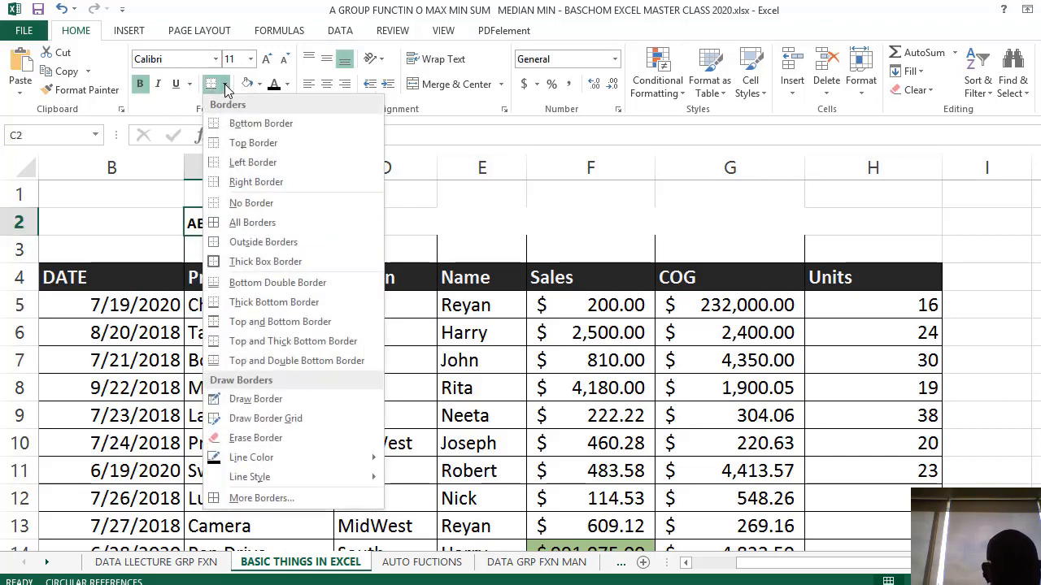
pyautogui.click(252, 163)
pyautogui.click(302, 354)
pyautogui.click(276, 224)
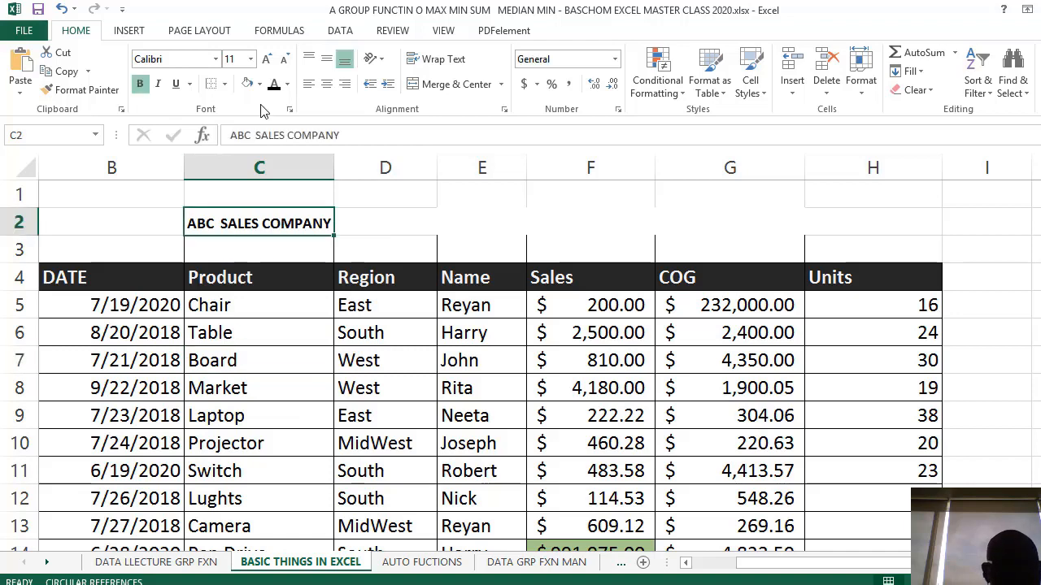
pyautogui.click(224, 84)
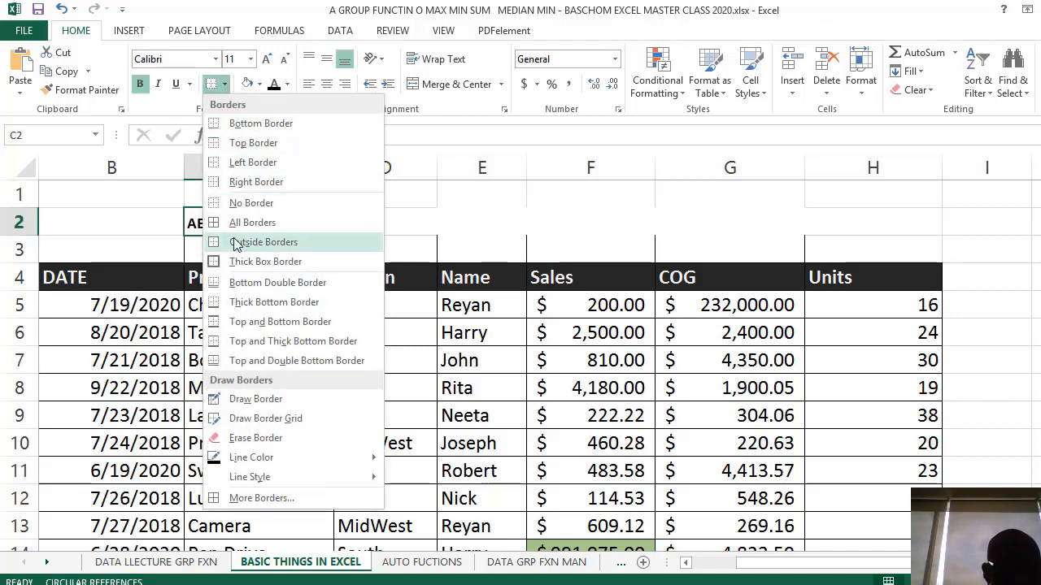
pyautogui.click(284, 182)
pyautogui.click(363, 361)
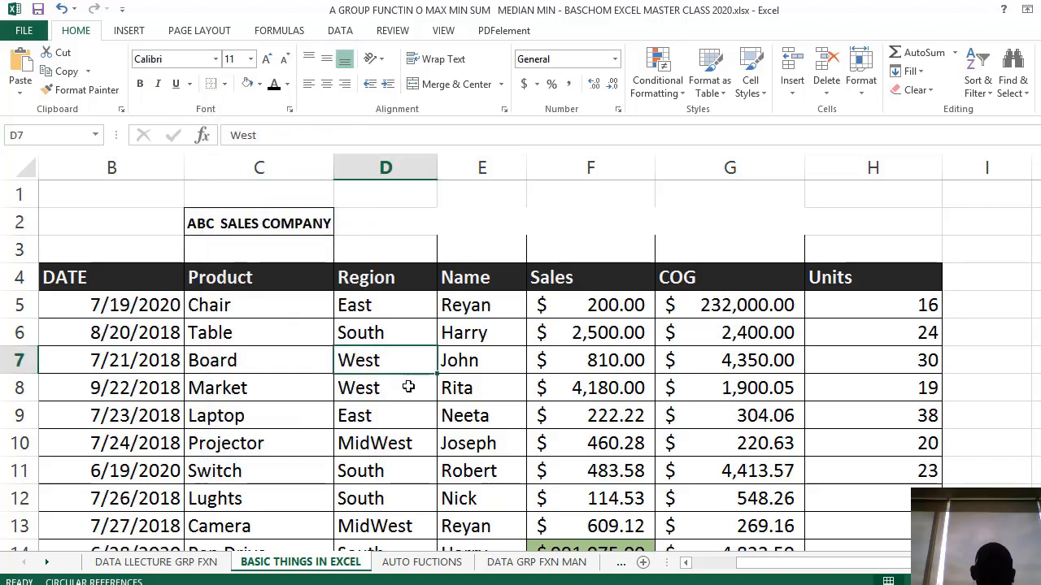
pyautogui.click(408, 388)
pyautogui.moveTo(667, 584)
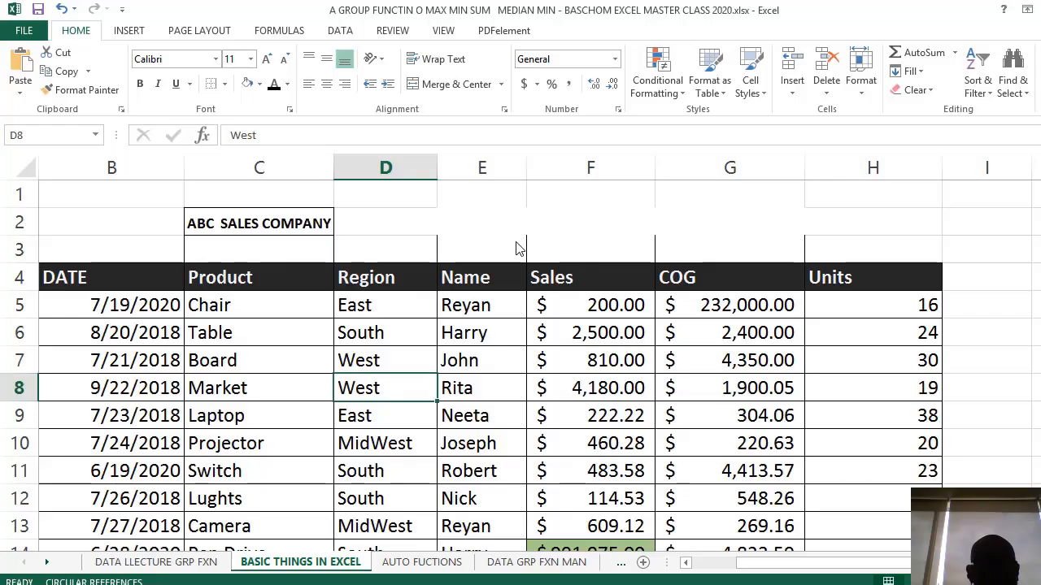
# Remove the bold formatting from the company title in C2 and restore it.
pyautogui.click(255, 222)
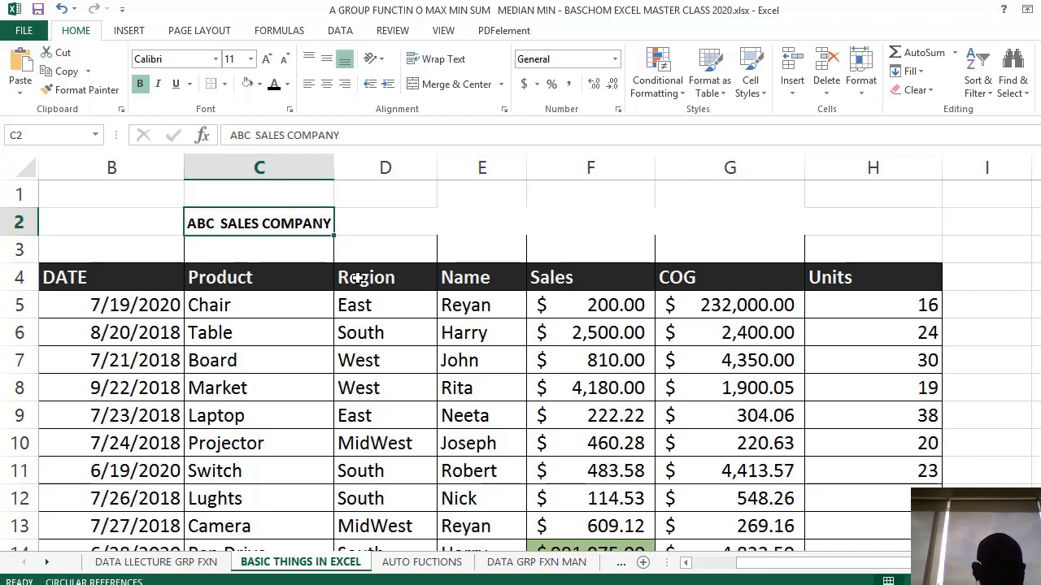
pyautogui.hotkey('ctrl', 'b')
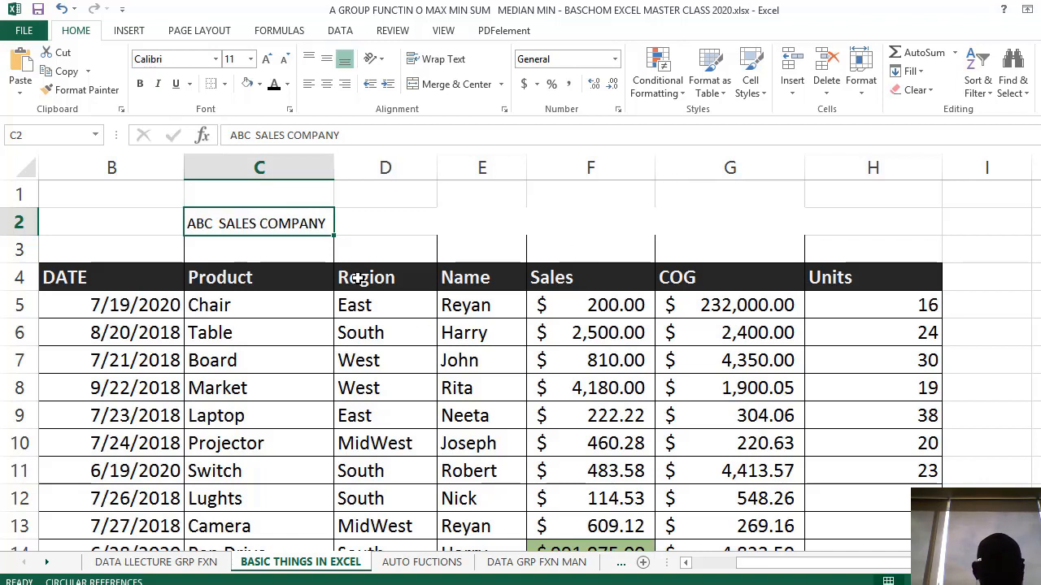
pyautogui.click(404, 409)
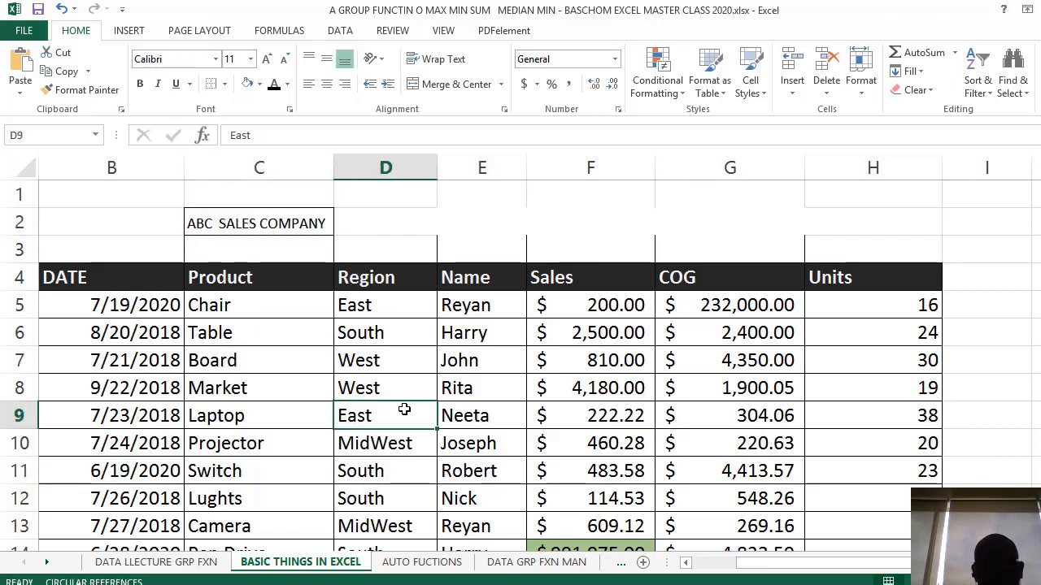
pyautogui.click(279, 225)
pyautogui.hotkey('ctrl', 'b')
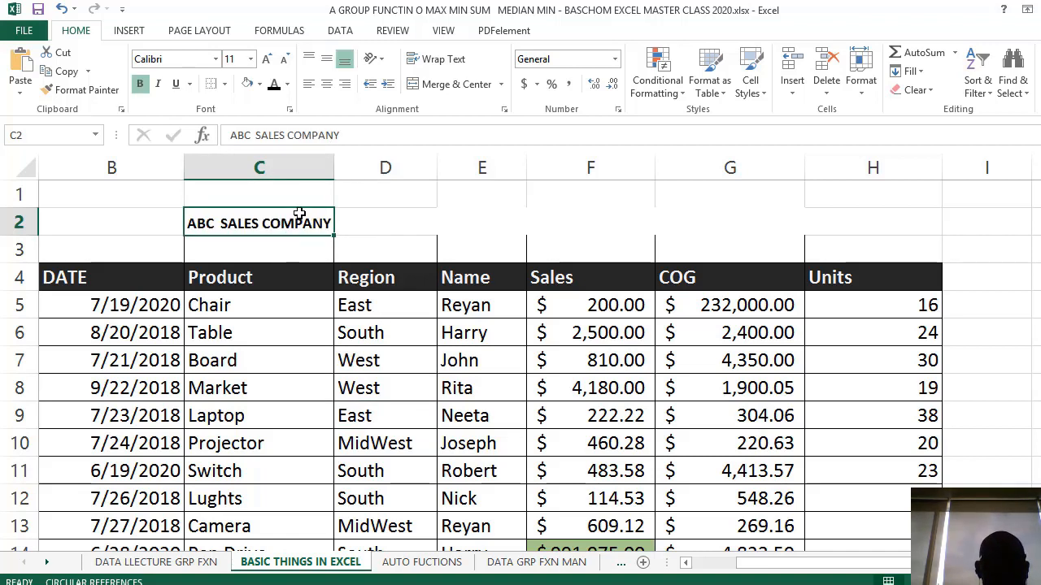
# Try red, blue and yellow font colors on the company title in C2.
pyautogui.click(287, 84)
pyautogui.click(287, 230)
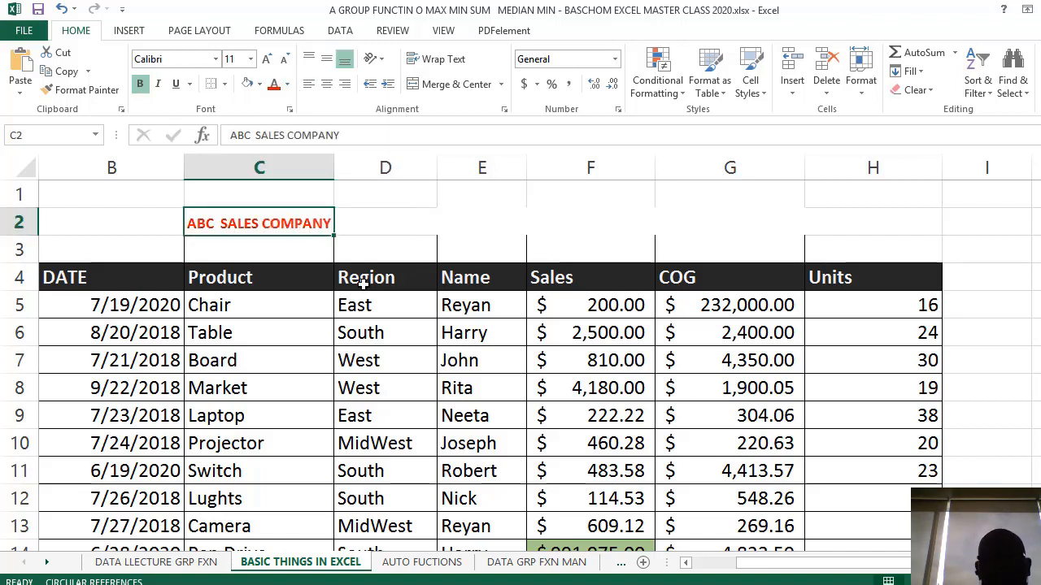
pyautogui.click(287, 83)
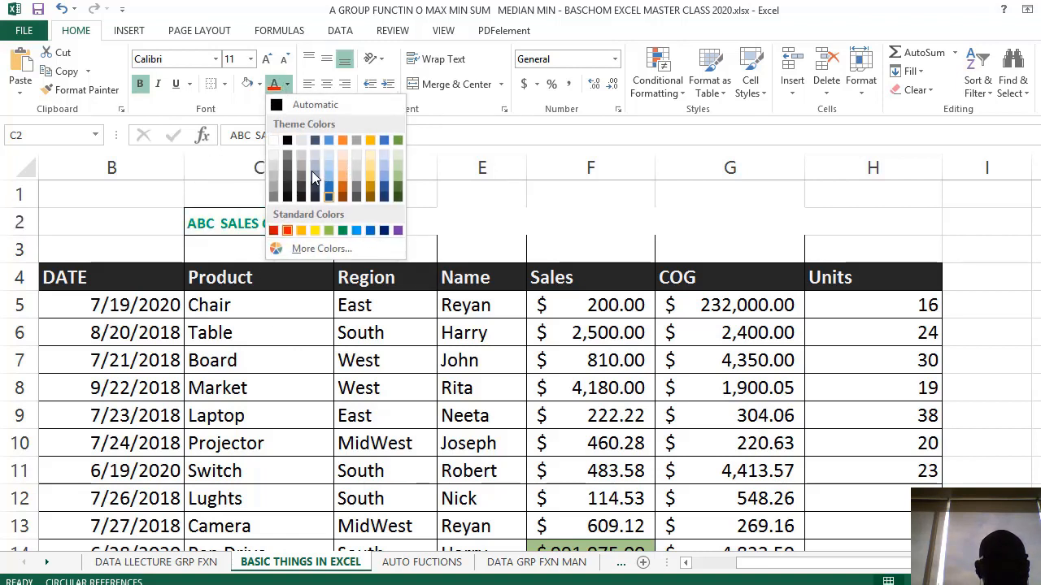
pyautogui.click(331, 188)
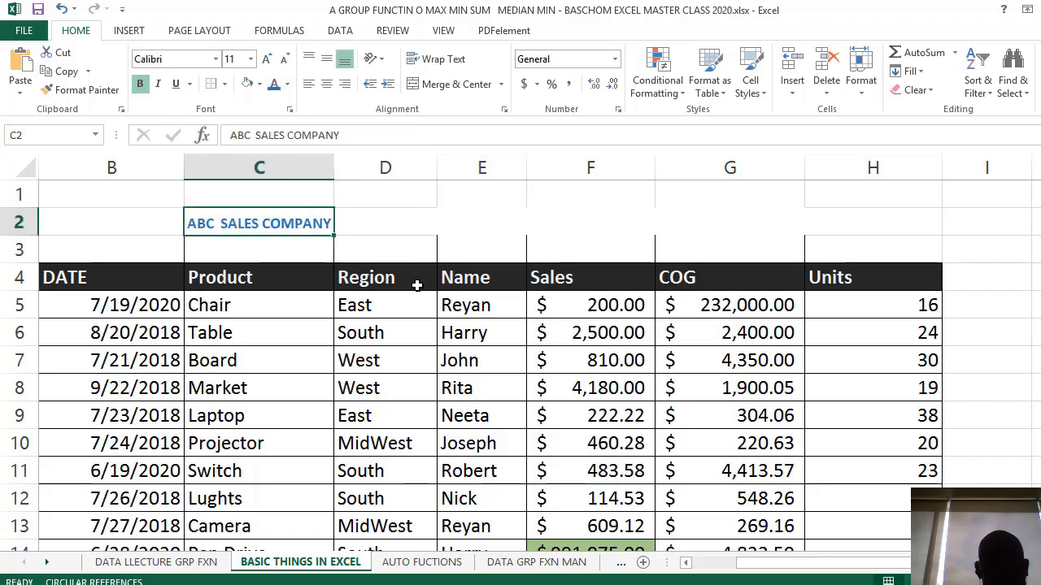
pyautogui.click(287, 84)
pyautogui.click(316, 232)
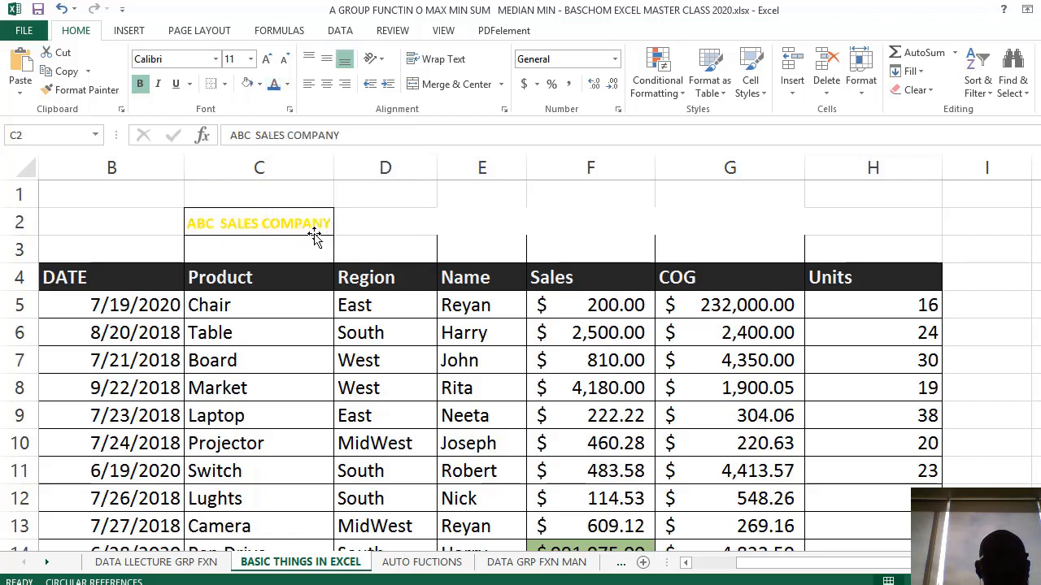
# Set the font color of the company title in C2 to the dark orange theme color.
pyautogui.click(287, 83)
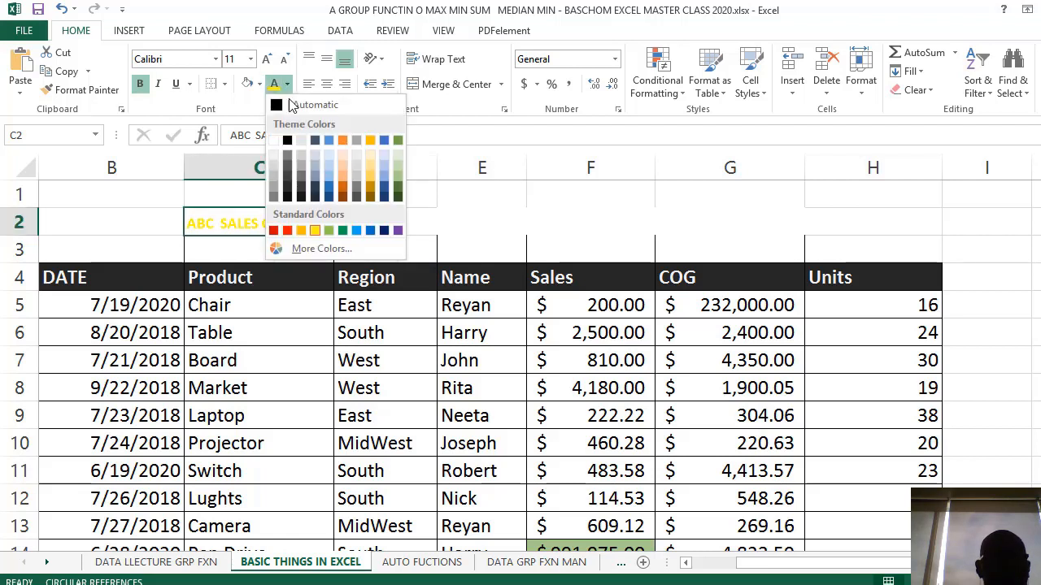
pyautogui.click(344, 189)
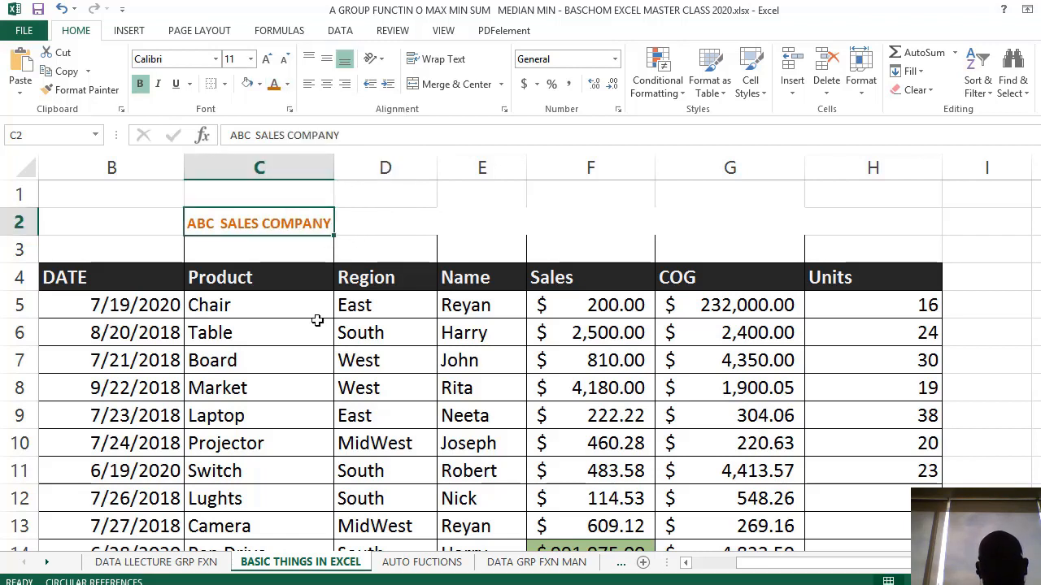
pyautogui.click(290, 193)
pyautogui.click(278, 244)
pyautogui.click(281, 223)
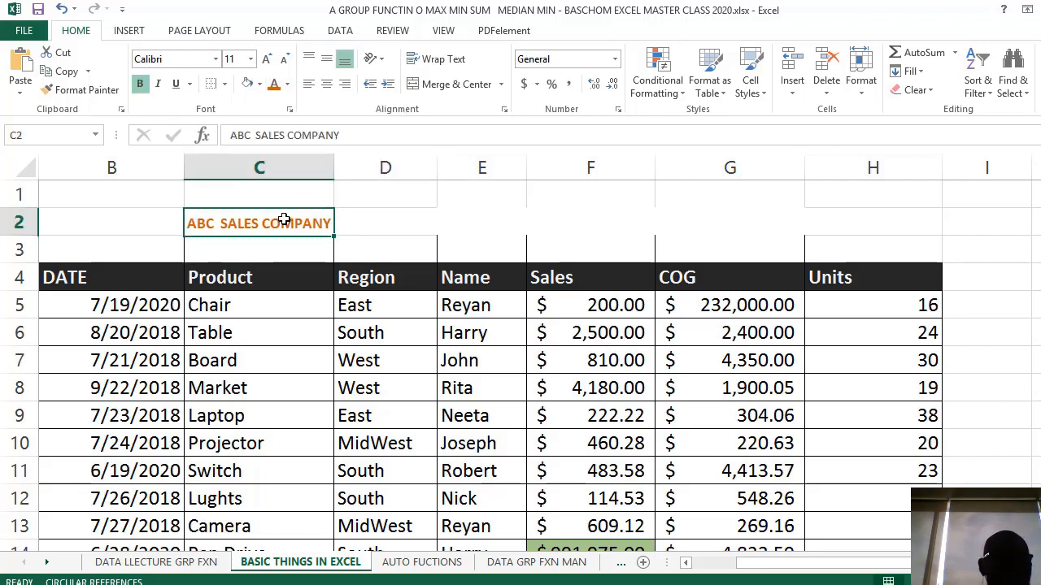
# Fill the company title cell C2 with the light gold theme color.
pyautogui.click(259, 84)
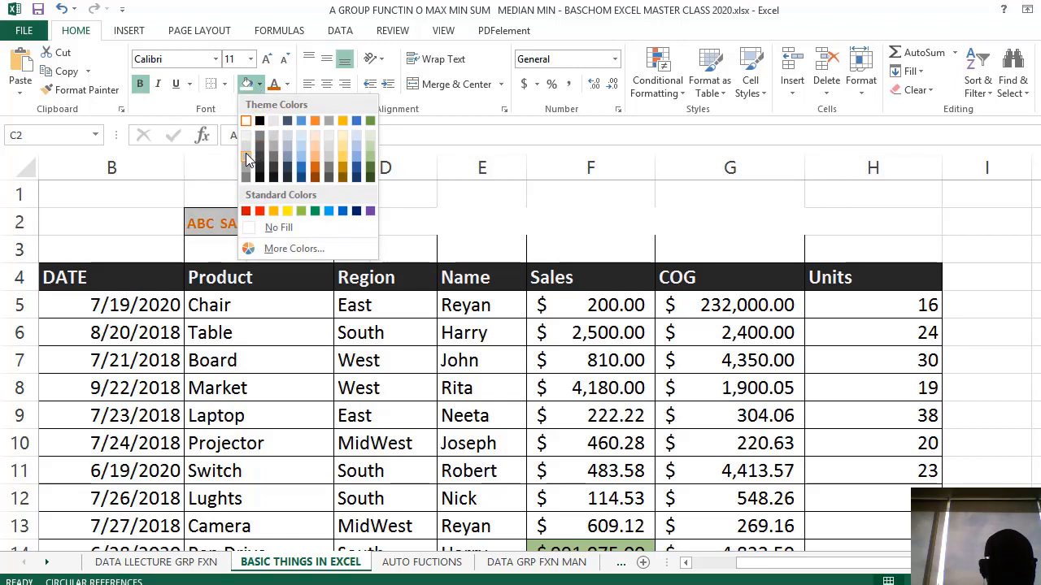
pyautogui.click(343, 155)
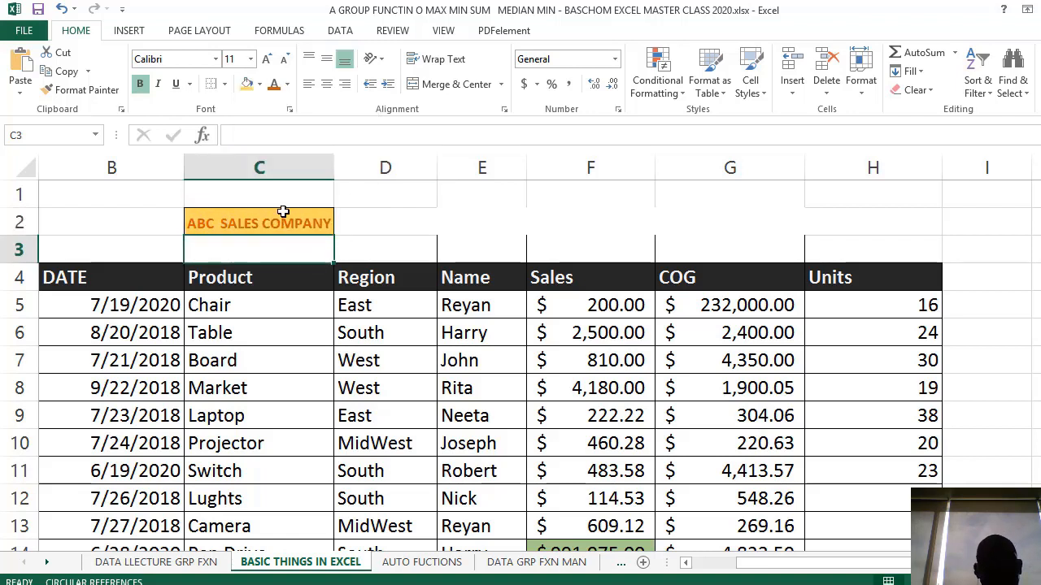
pyautogui.click(251, 203)
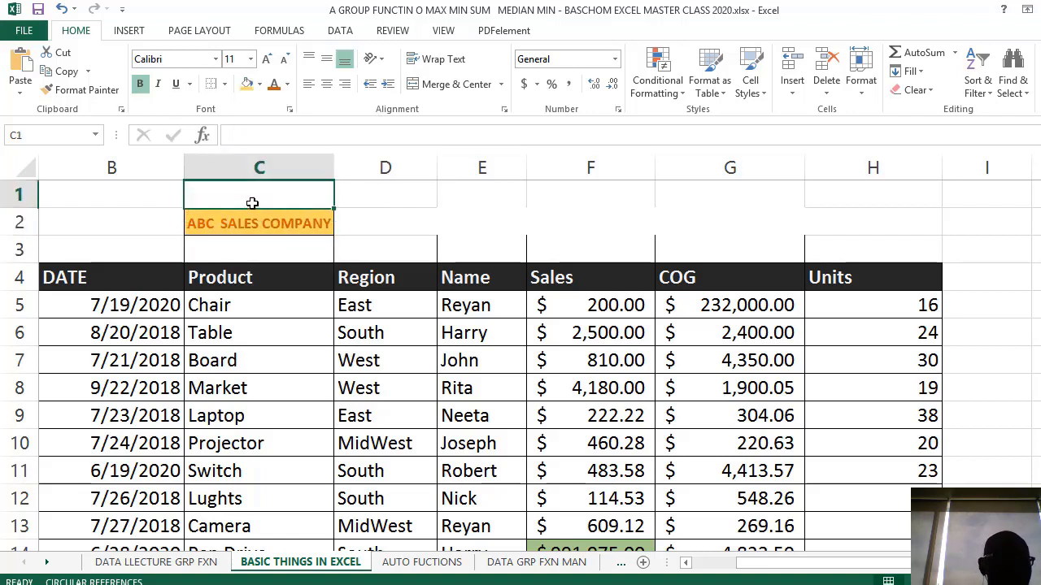
pyautogui.click(246, 223)
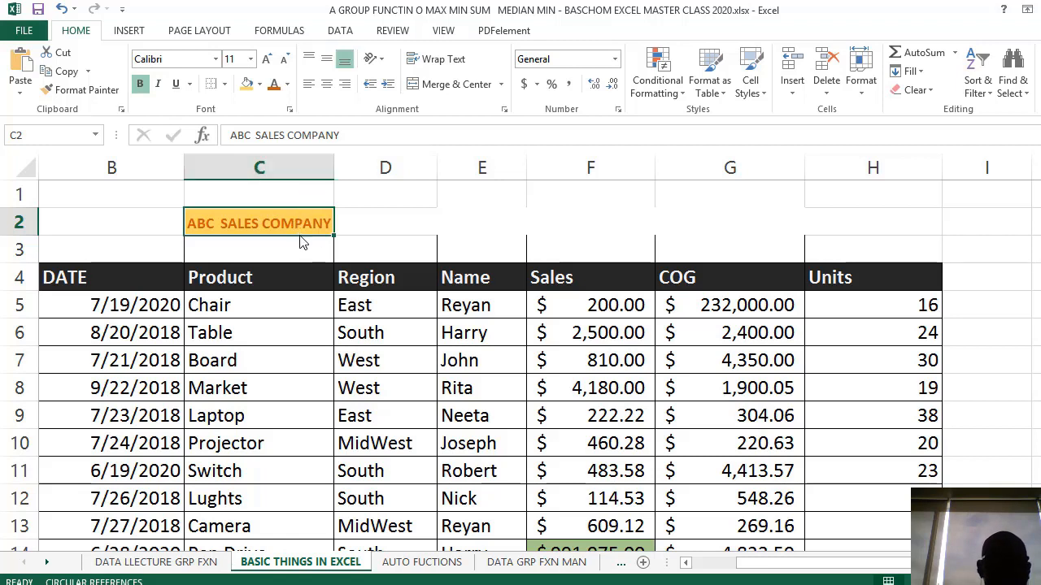
# Underline the company title in C2, undoing and redoing the underline once.
pyautogui.click(288, 189)
pyautogui.click(282, 217)
pyautogui.click(177, 86)
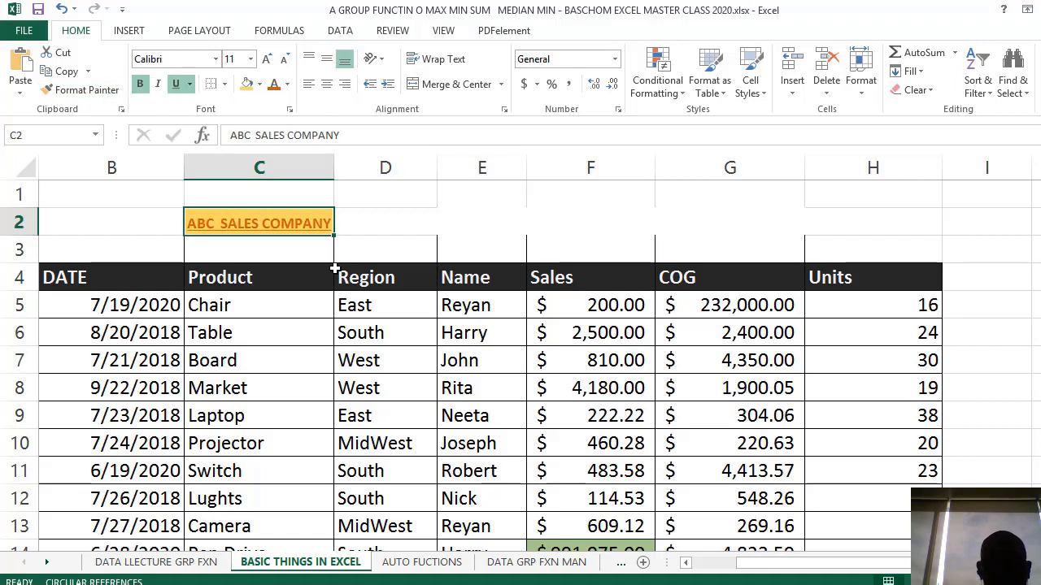
pyautogui.hotkey('ctrl', 'z')
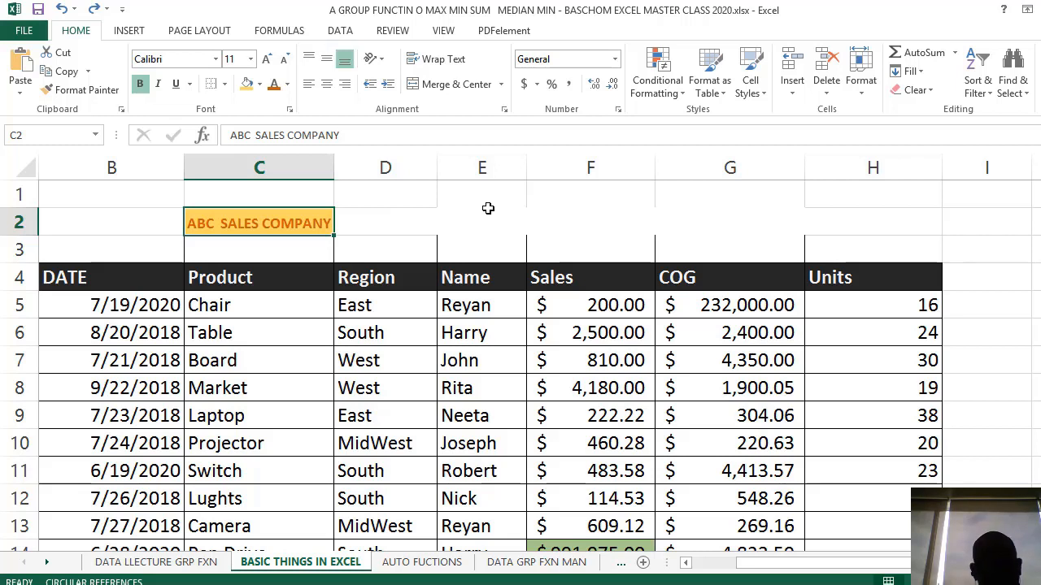
pyautogui.hotkey('ctrl', 'y')
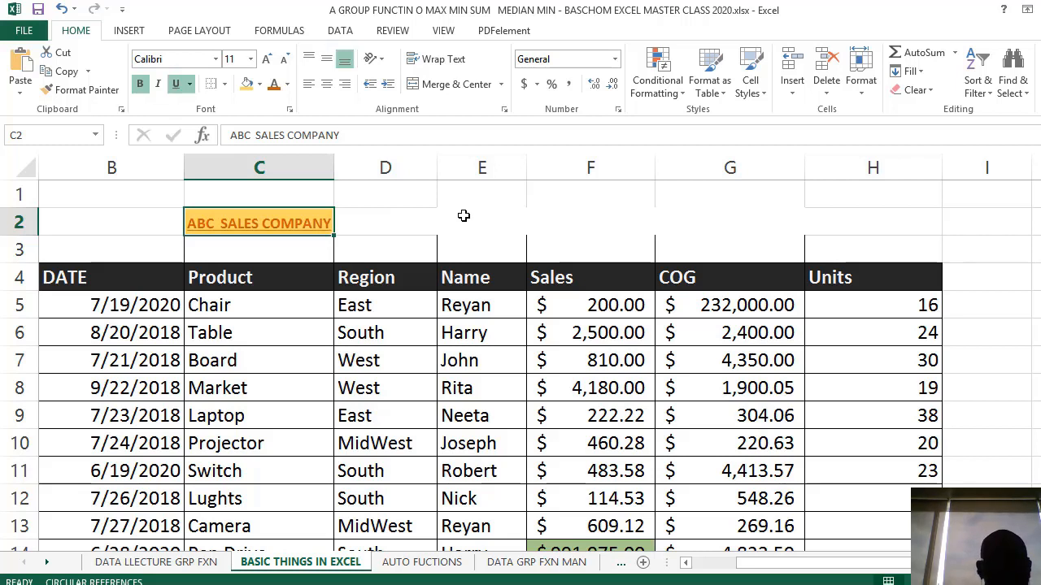
pyautogui.click(463, 215)
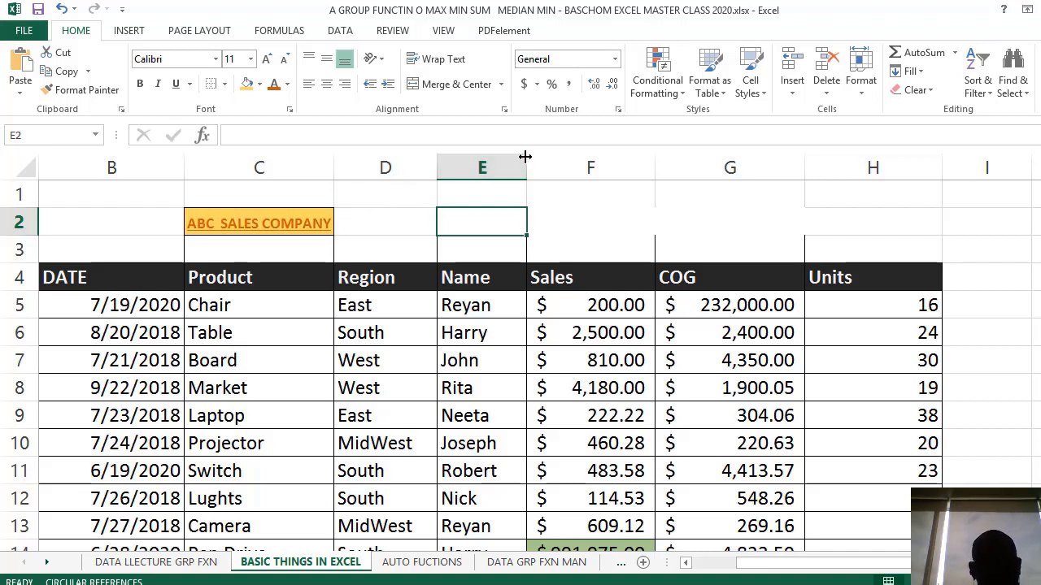
# Remove the underline from the company title in C2.
pyautogui.hotkey('ctrl', 'u')
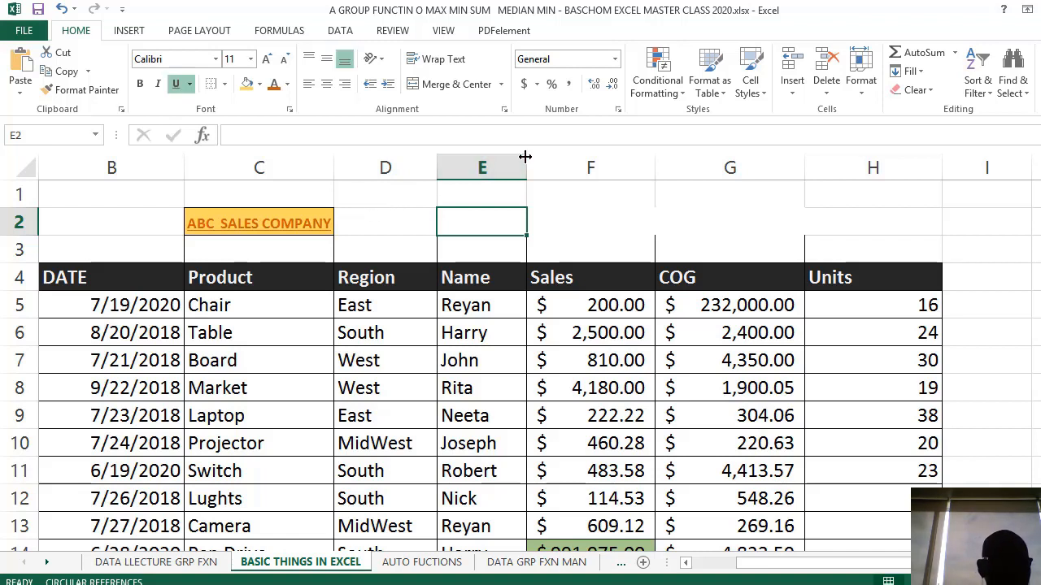
pyautogui.click(395, 216)
pyautogui.click(277, 243)
pyautogui.click(294, 223)
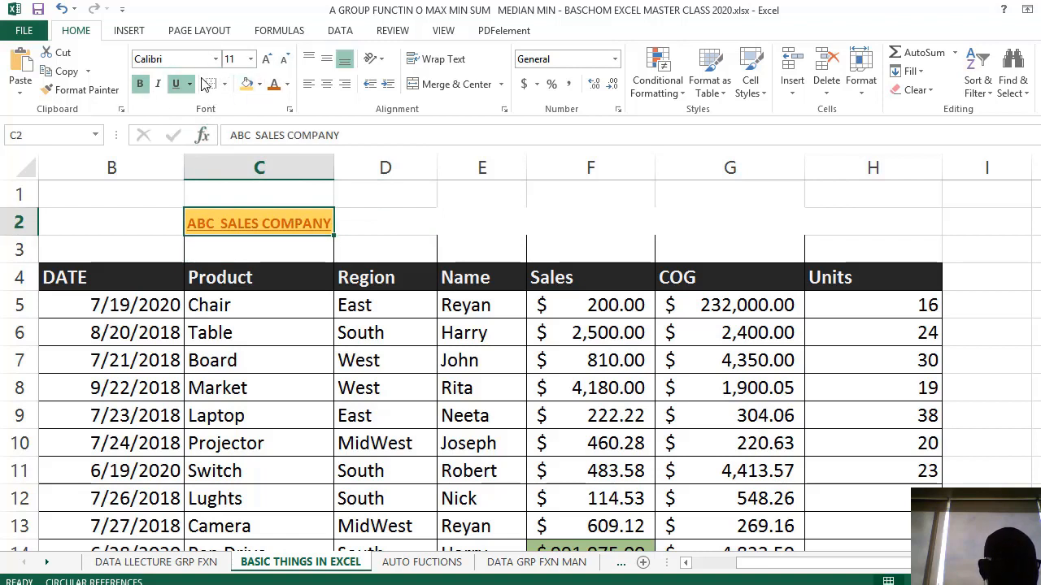
pyautogui.click(175, 83)
pyautogui.click(414, 221)
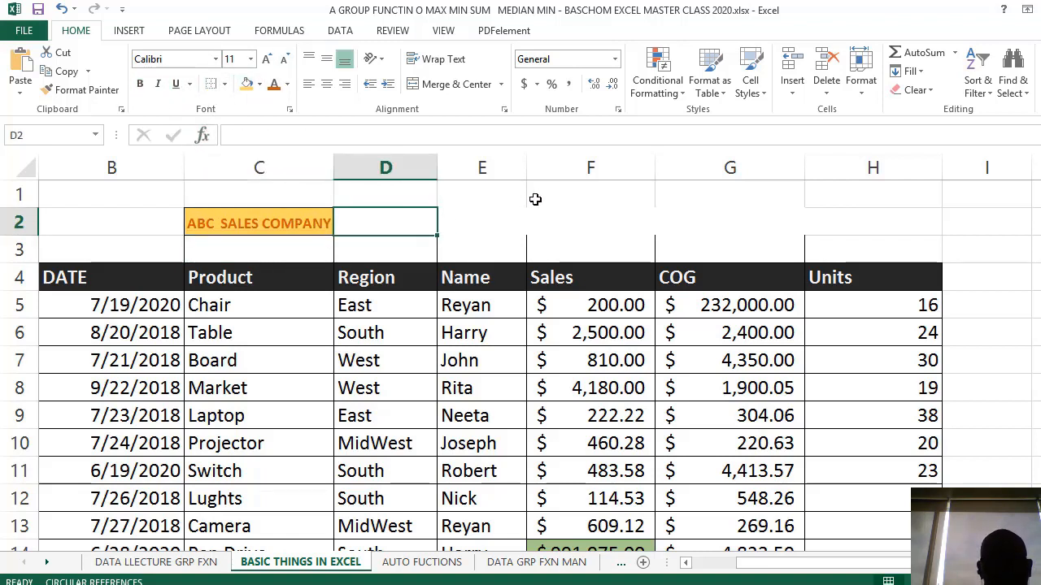
# Underline the company title in C2 again and remove that underline.
pyautogui.click(175, 84)
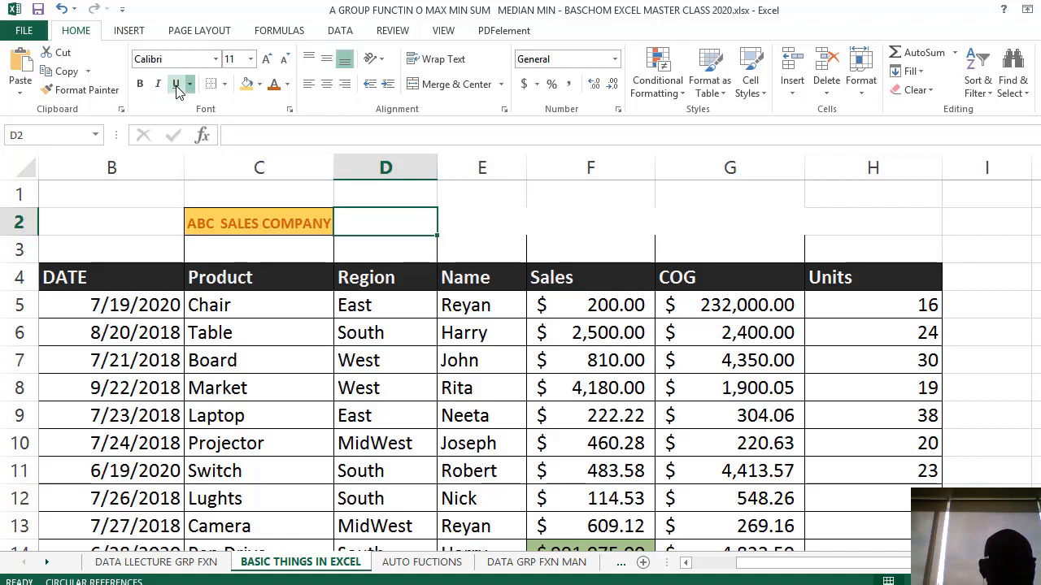
pyautogui.click(288, 255)
pyautogui.click(295, 220)
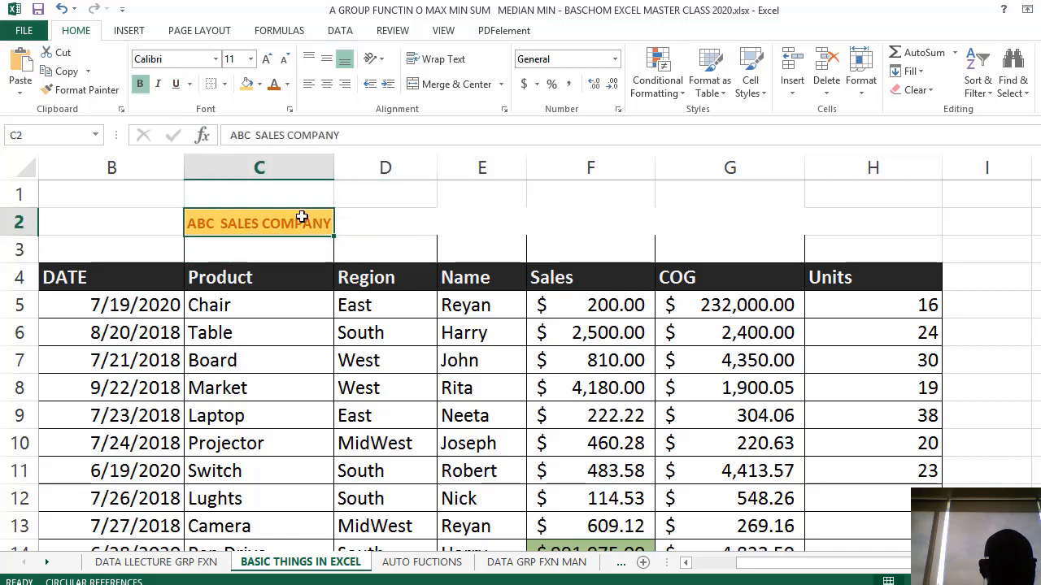
pyautogui.click(176, 84)
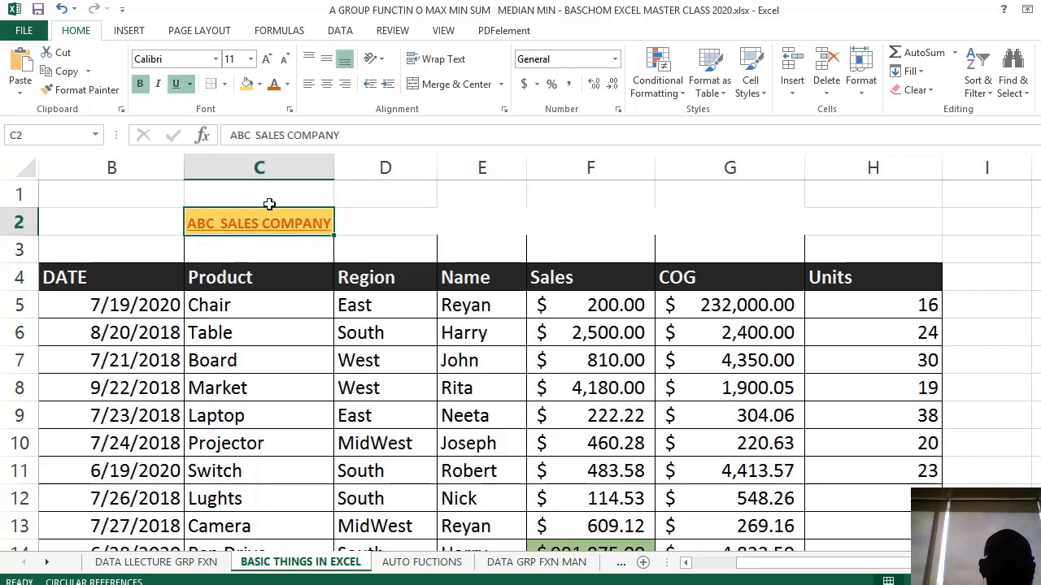
pyautogui.click(178, 85)
pyautogui.click(360, 226)
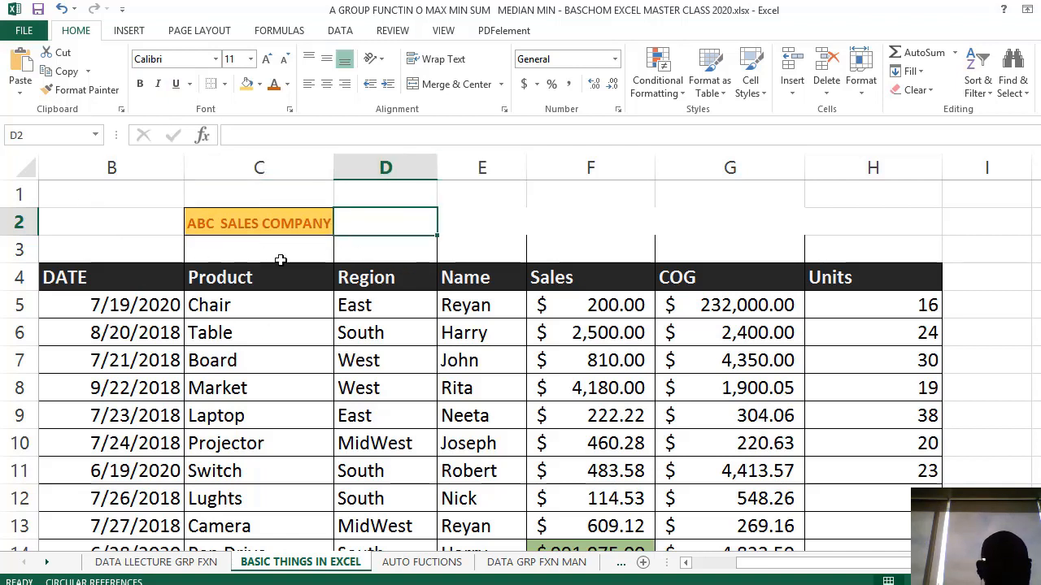
# Try italics on the company title in C2, applying and removing it twice.
pyautogui.click(308, 232)
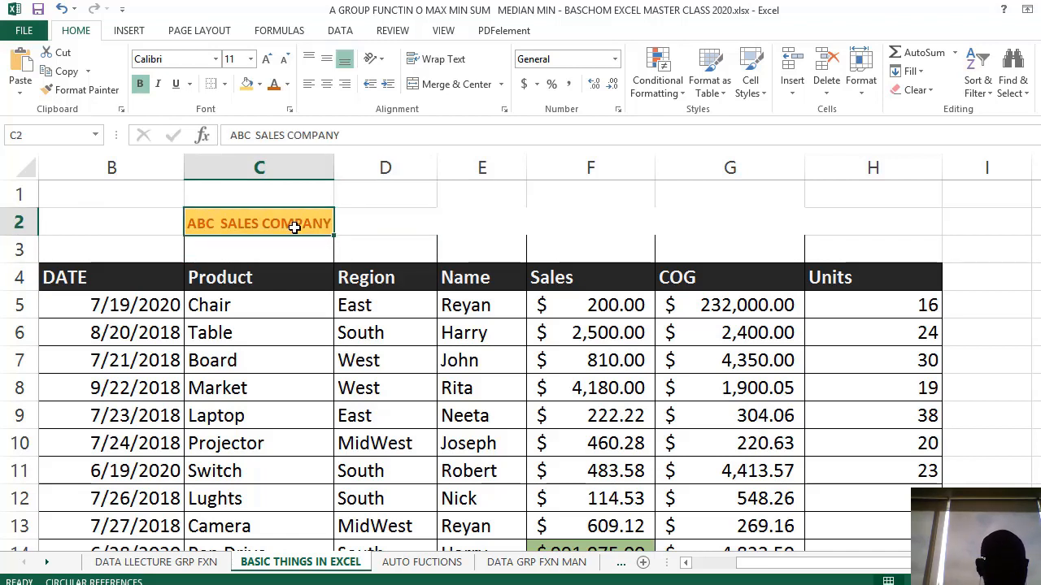
pyautogui.hotkey('ctrl', 'i')
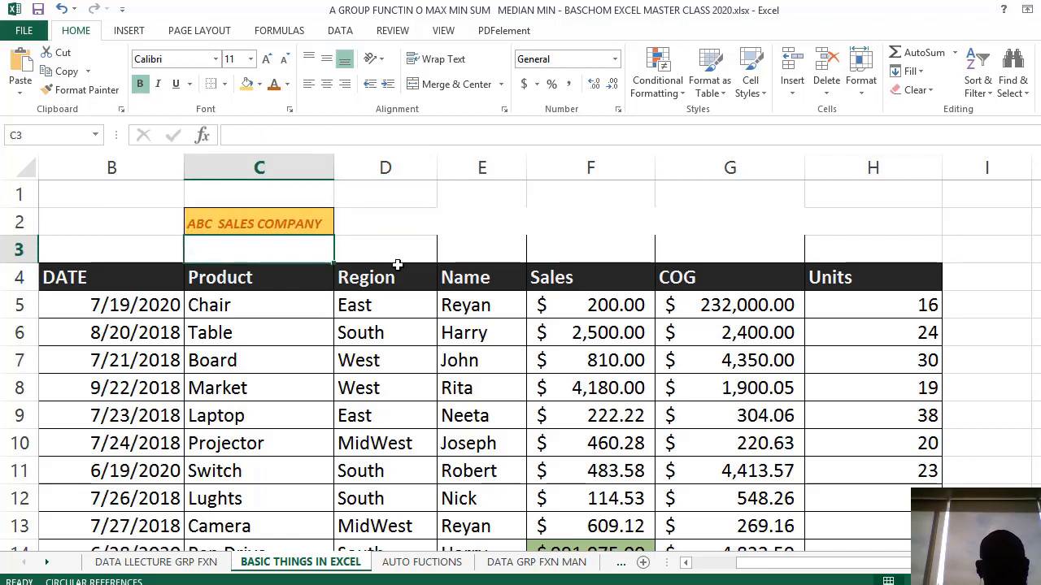
pyautogui.hotkey('ctrl', 'i')
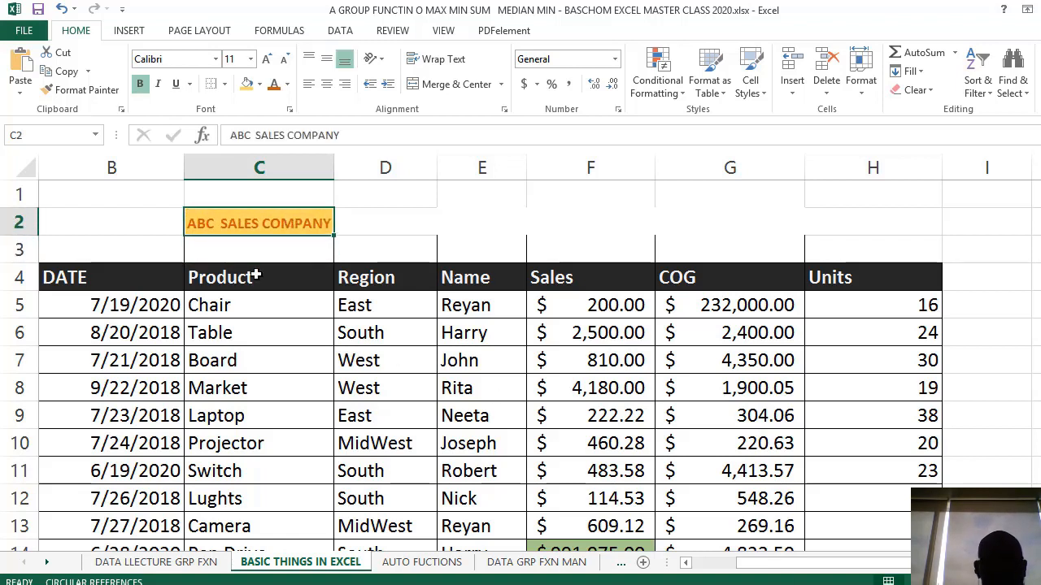
pyautogui.click(157, 85)
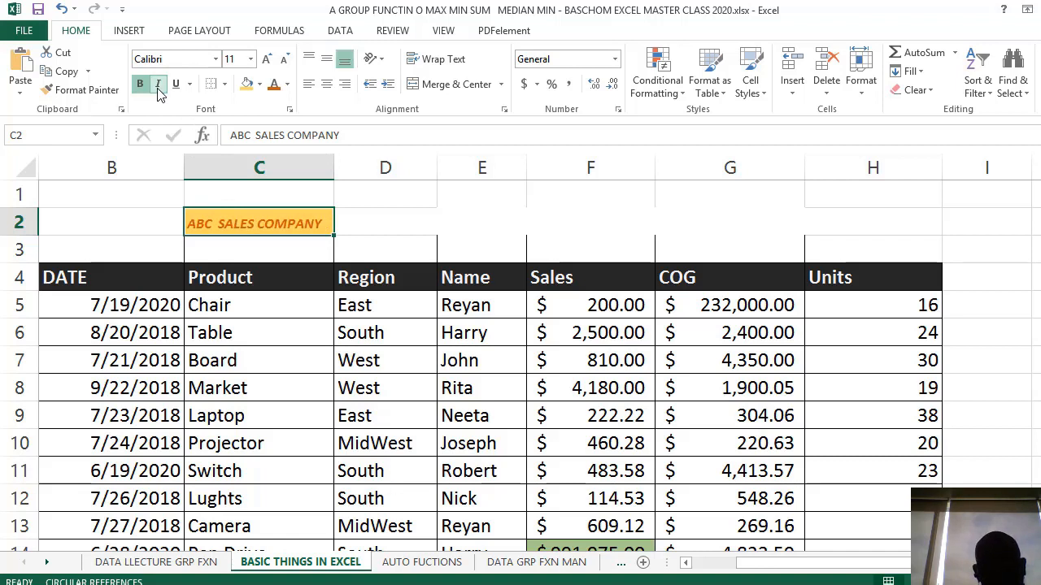
pyautogui.click(158, 85)
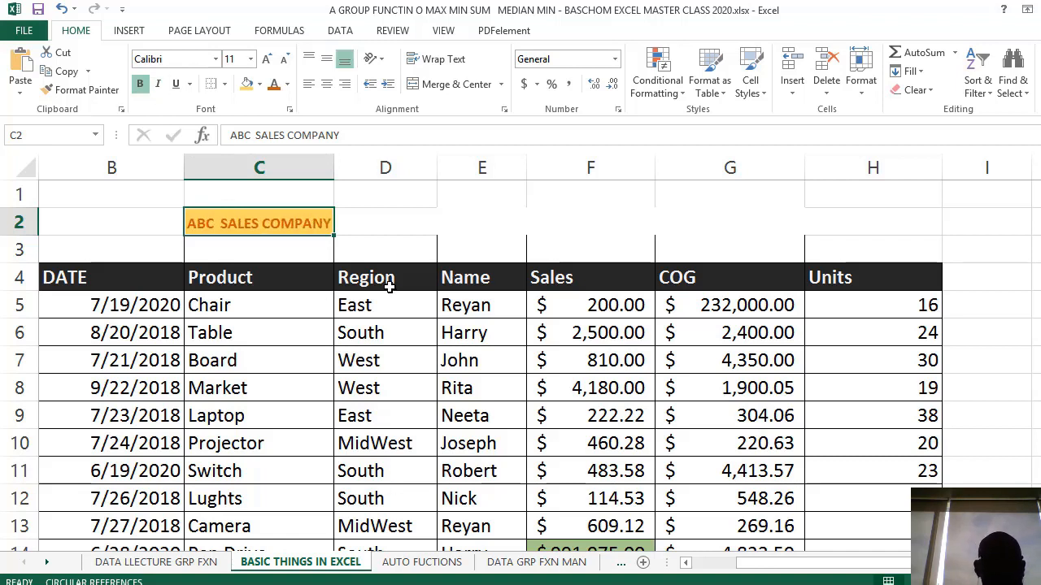
# Check the topic list on the presentation slide, return to the workbook and enter H20 in cell F2.
pyautogui.hotkey('alt', 'Tab')
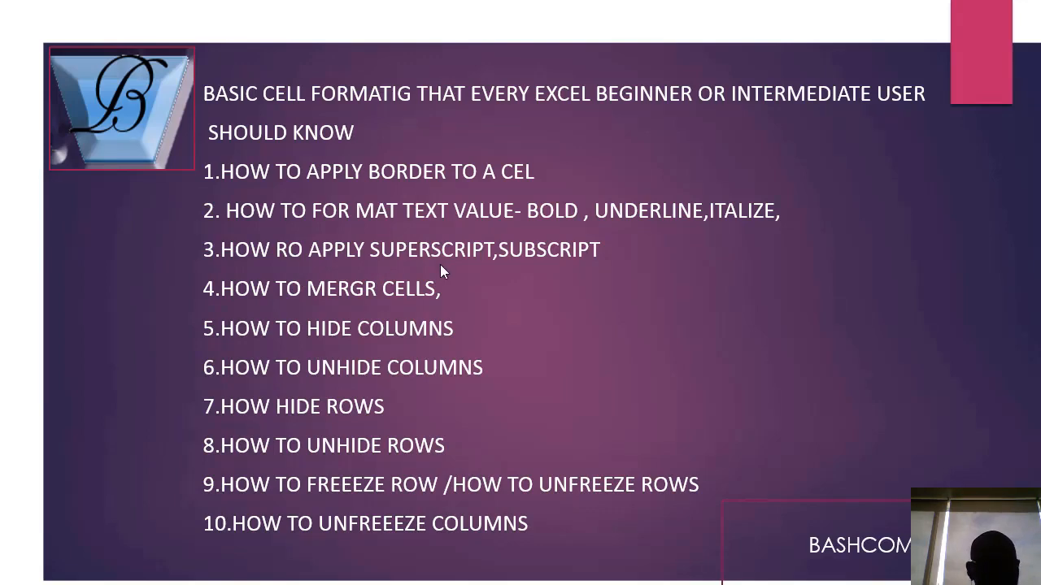
pyautogui.hotkey('alt', 'Tab')
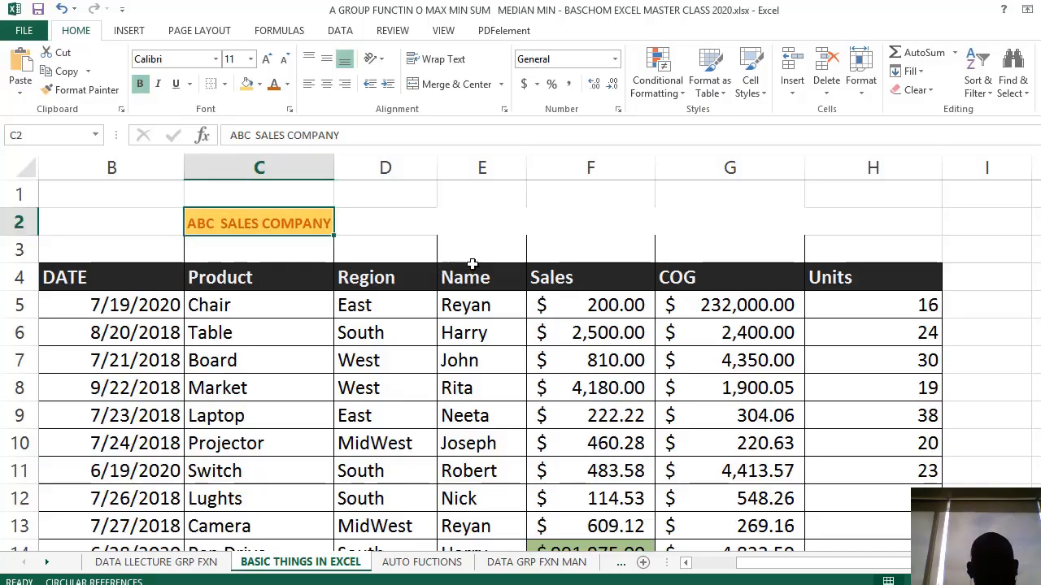
pyautogui.click(579, 224)
pyautogui.write('H')
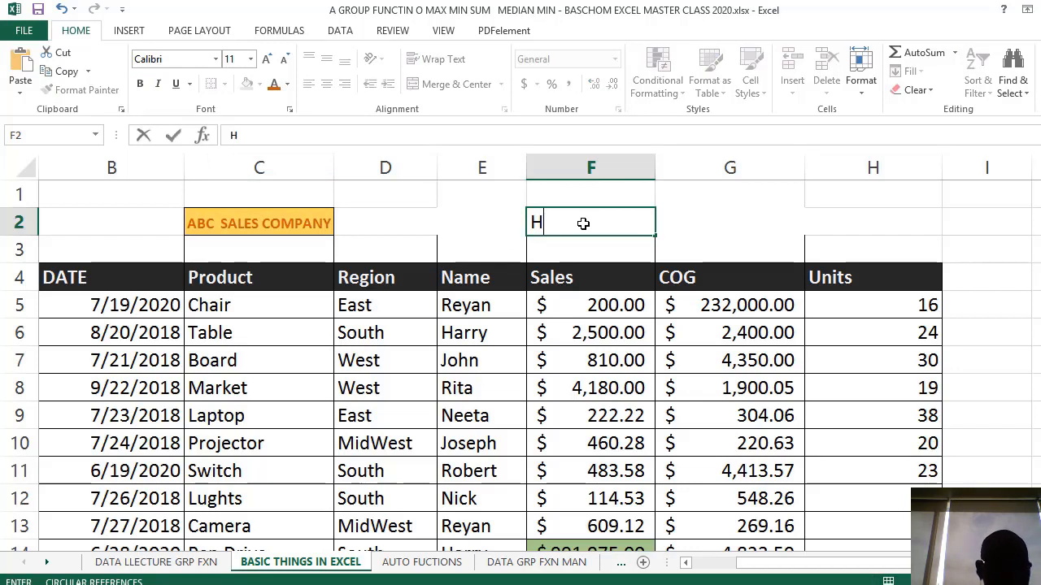
pyautogui.write('20')
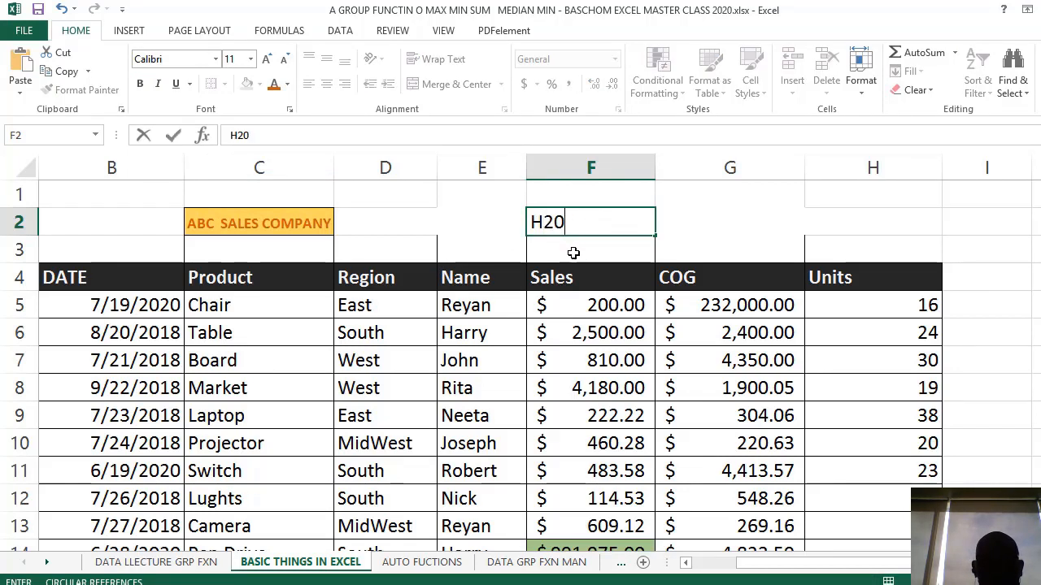
pyautogui.press('Return')
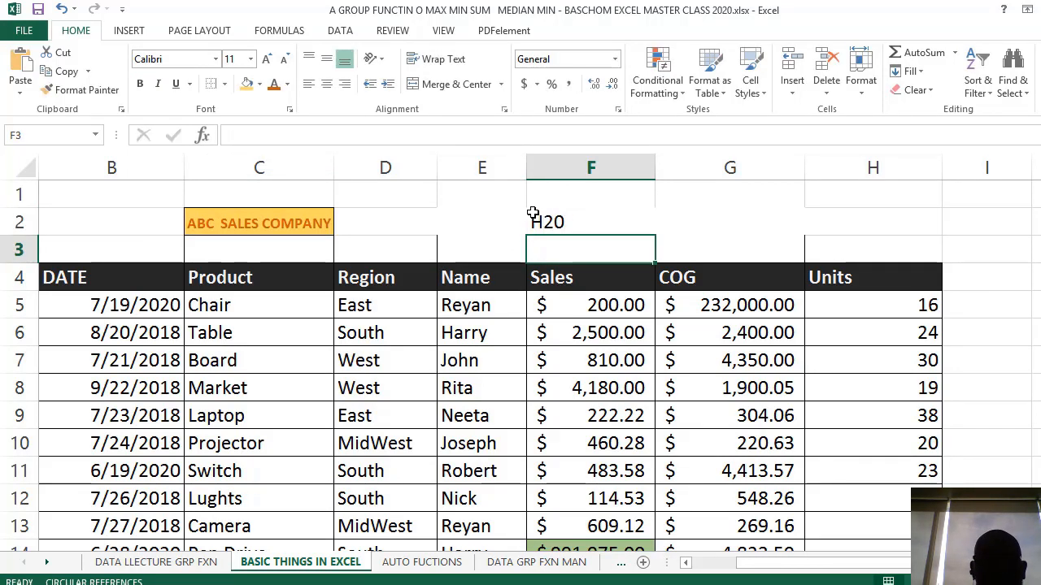
# Try reducing the 2 of H20 in F2 to font size 10 and bring it back to 11.
pyautogui.doubleClick(552, 222)
pyautogui.moveTo(554, 224); pyautogui.dragTo(546, 225)
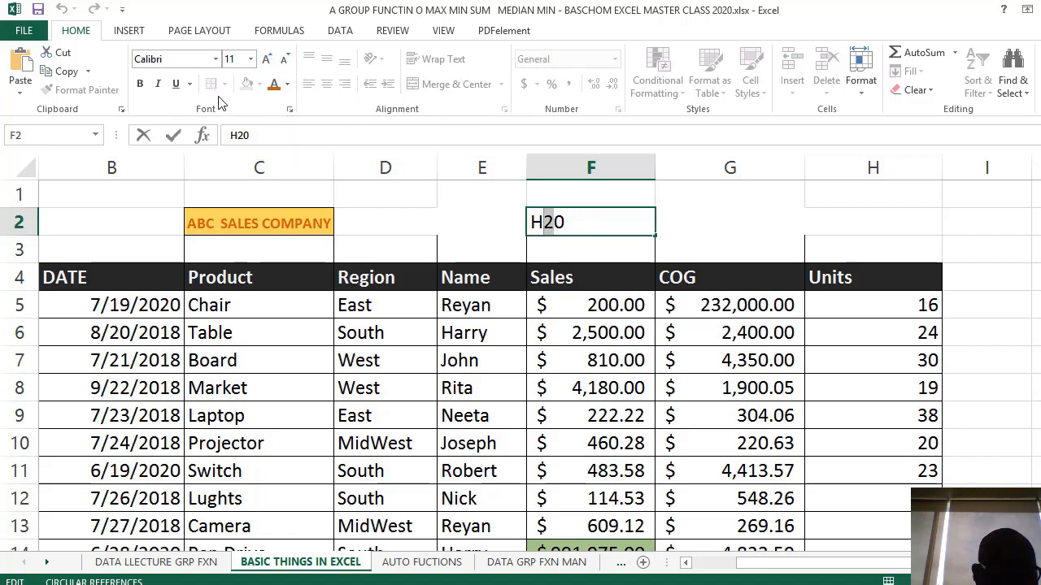
pyautogui.click(290, 58)
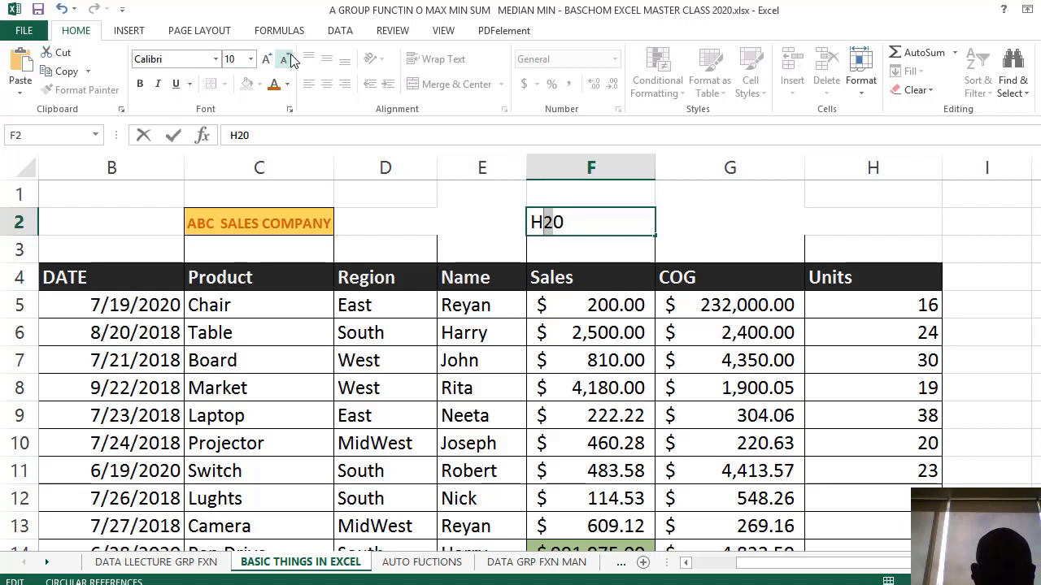
pyautogui.click(274, 60)
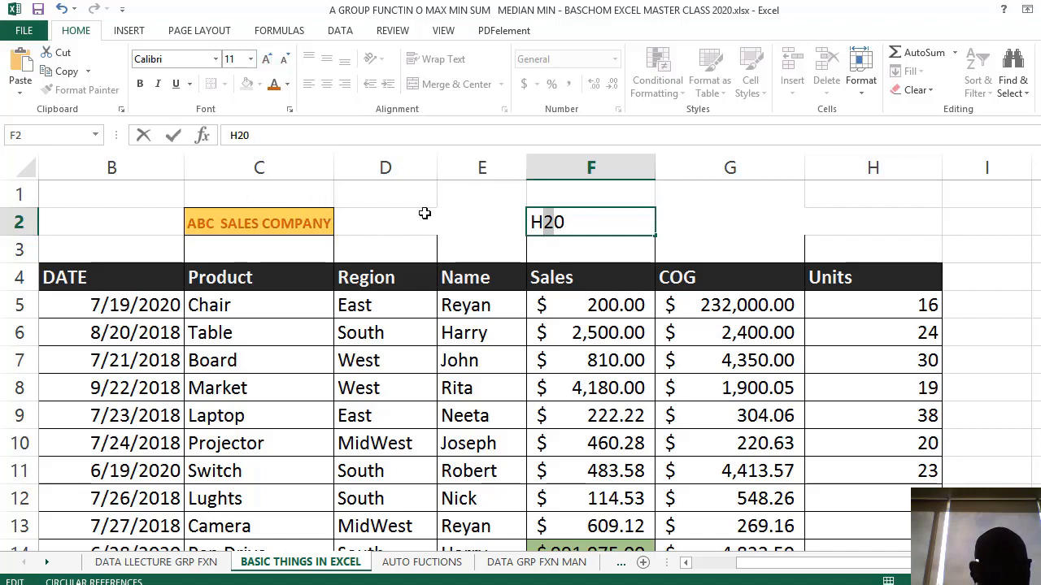
pyautogui.click(615, 229)
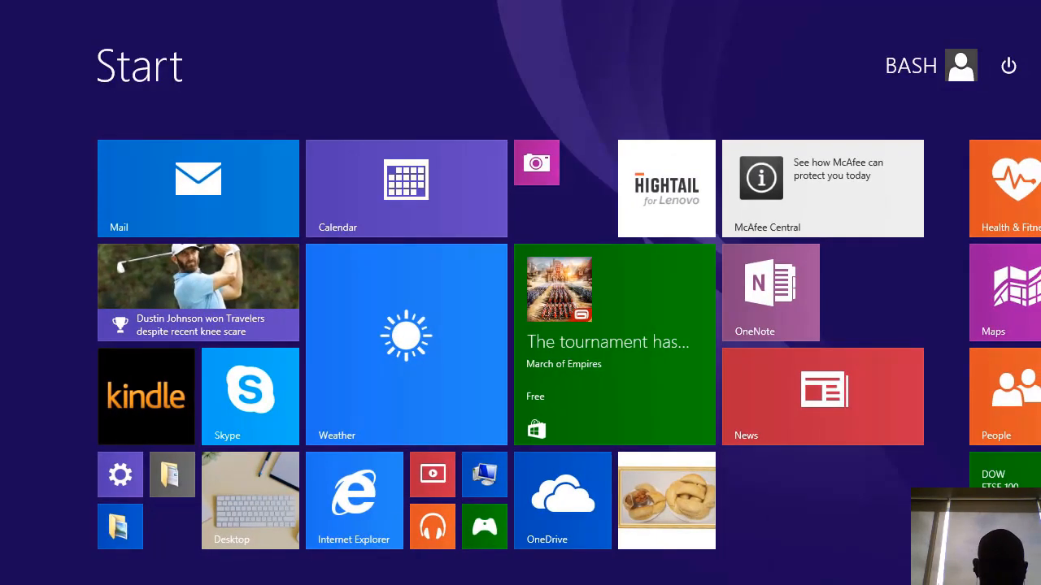
# Search for WORD 2007, open Microsoft Office Word 2007 and enter H20 in the blank document.
pyautogui.write('WORD 2007')
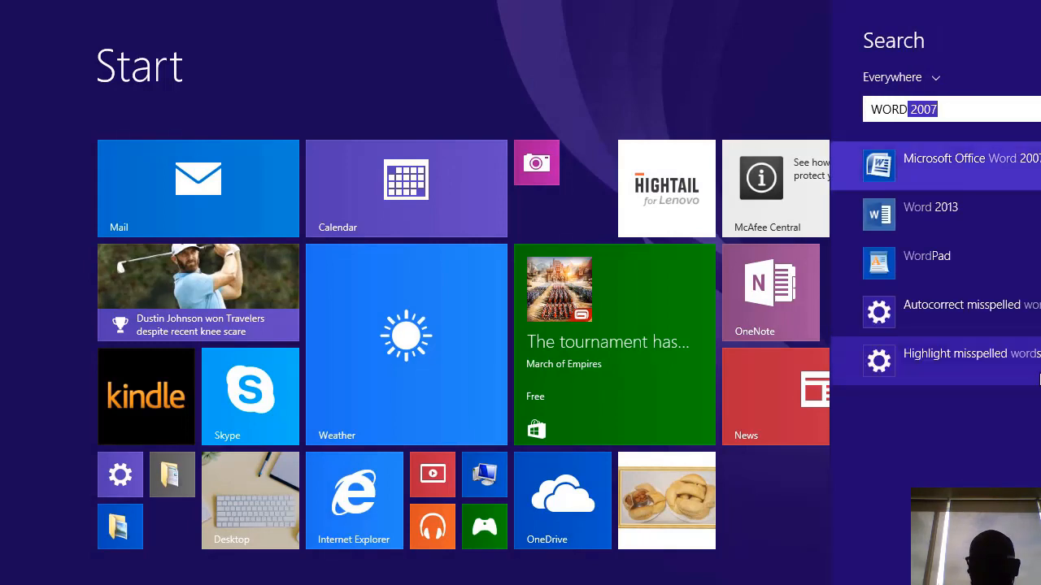
pyautogui.click(922, 181)
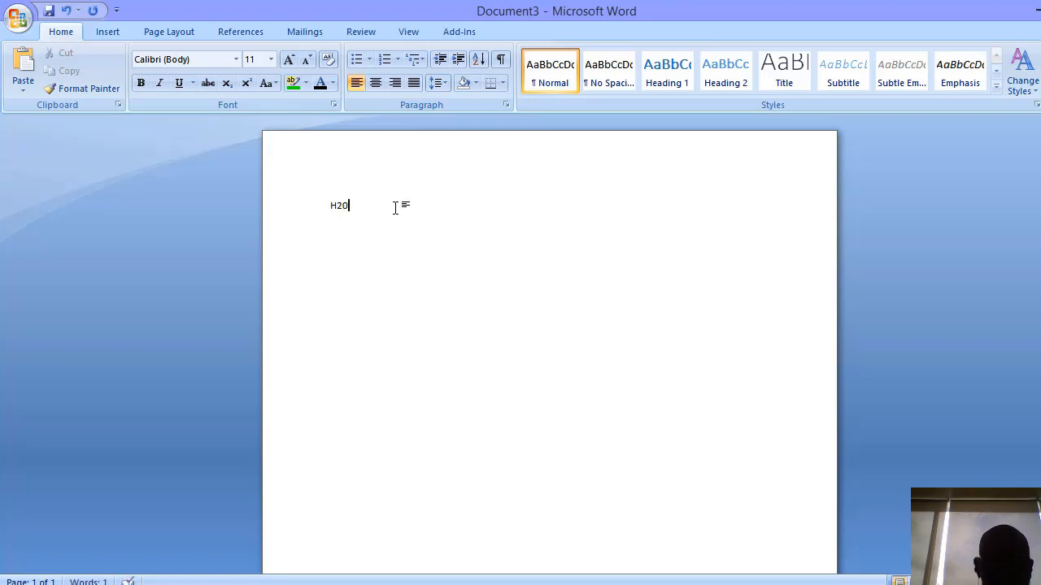
# Set the font size of the H20 text to 36.
pyautogui.moveTo(353, 205); pyautogui.dragTo(328, 206)
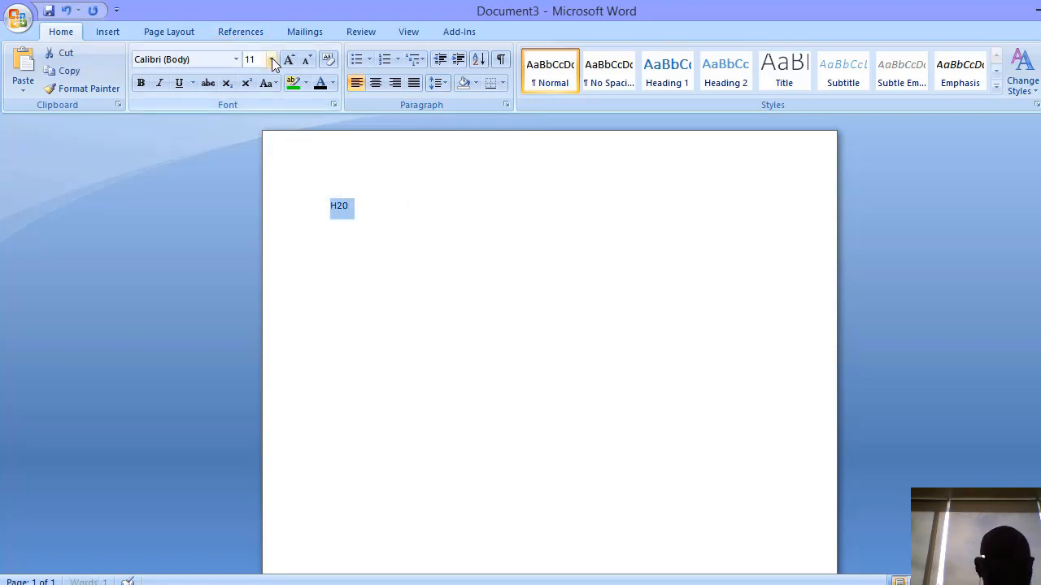
pyautogui.click(271, 60)
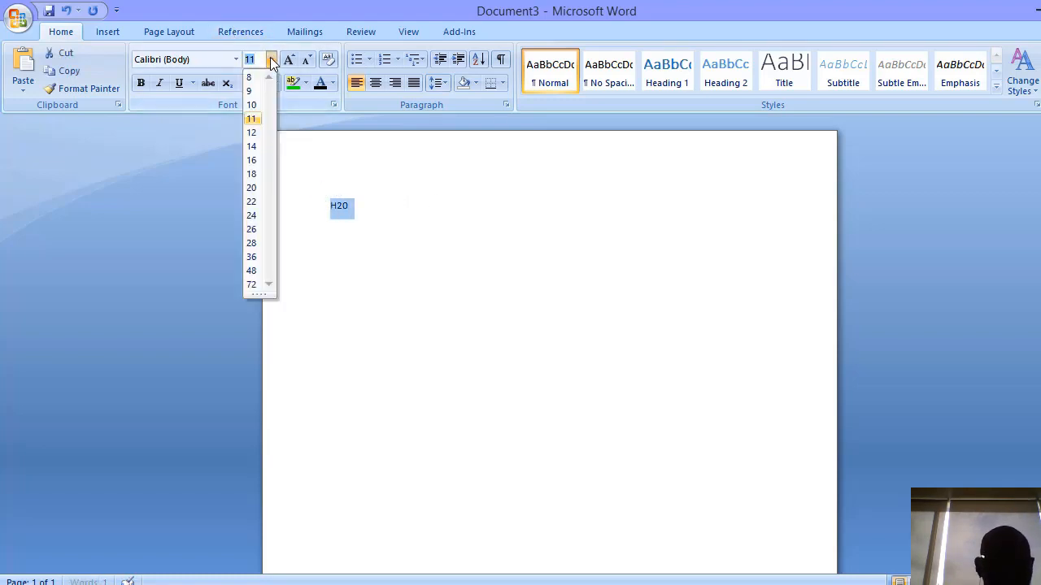
pyautogui.click(251, 259)
pyautogui.click(477, 227)
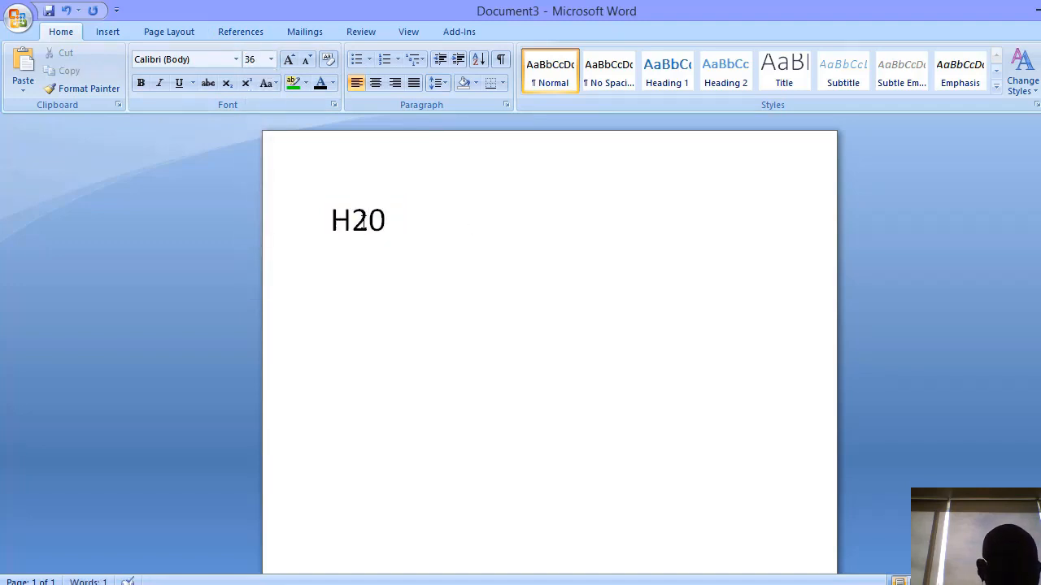
# Format the 2 in H20 as subscript.
pyautogui.moveTo(370, 219); pyautogui.dragTo(351, 219)
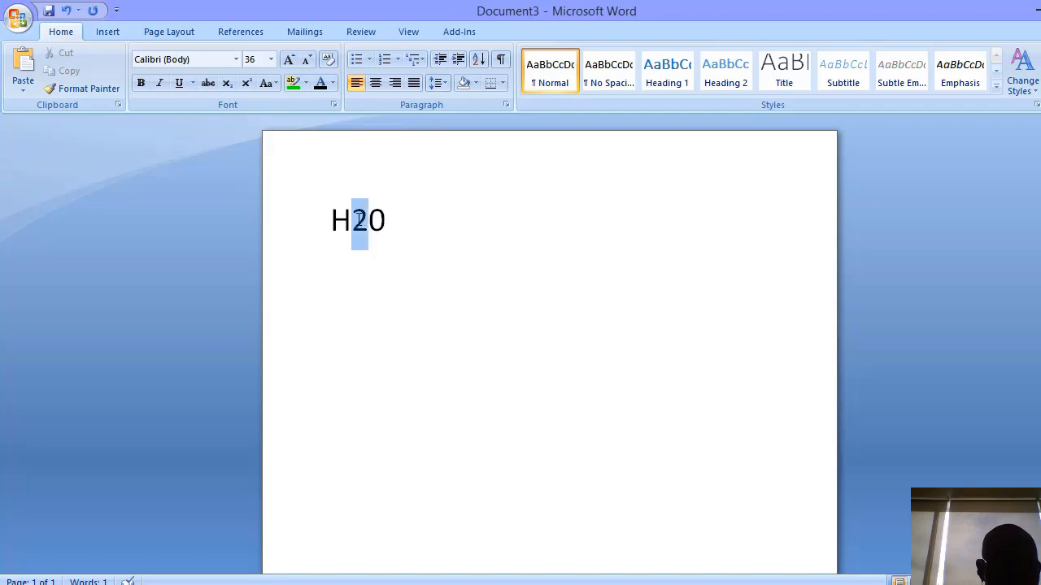
pyautogui.click(231, 86)
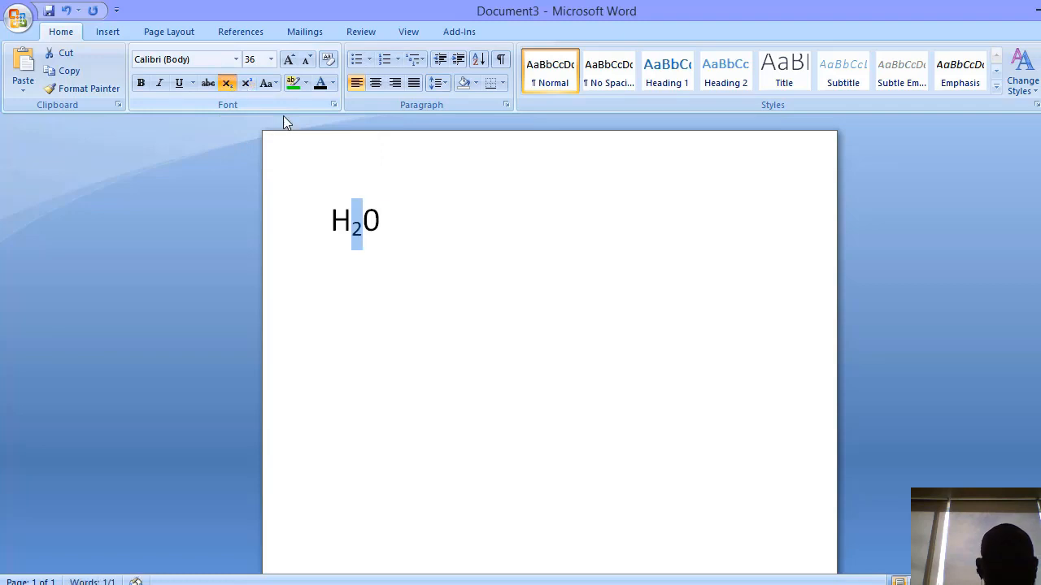
pyautogui.click(391, 228)
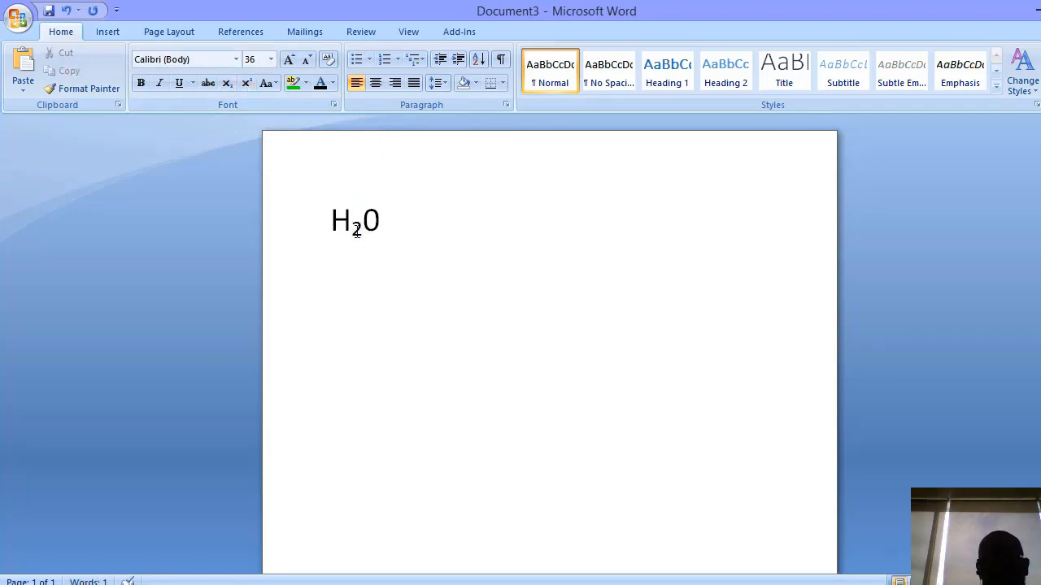
pyautogui.moveTo(358, 230); pyautogui.dragTo(364, 231)
pyautogui.click(394, 225)
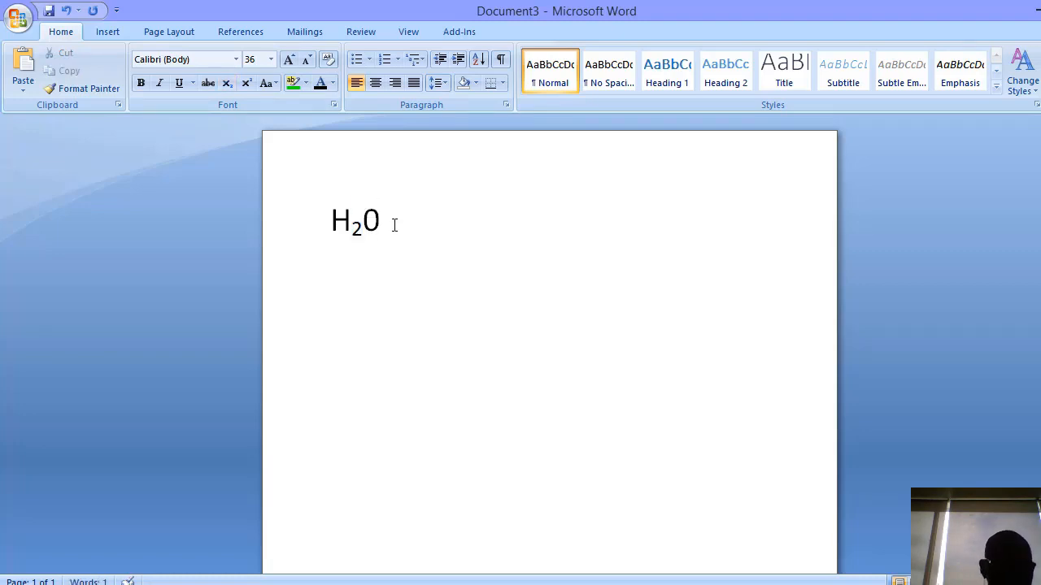
# Add a second H20 two lines below with its 2 as superscript, and copy both formulas.
pyautogui.write('H20')
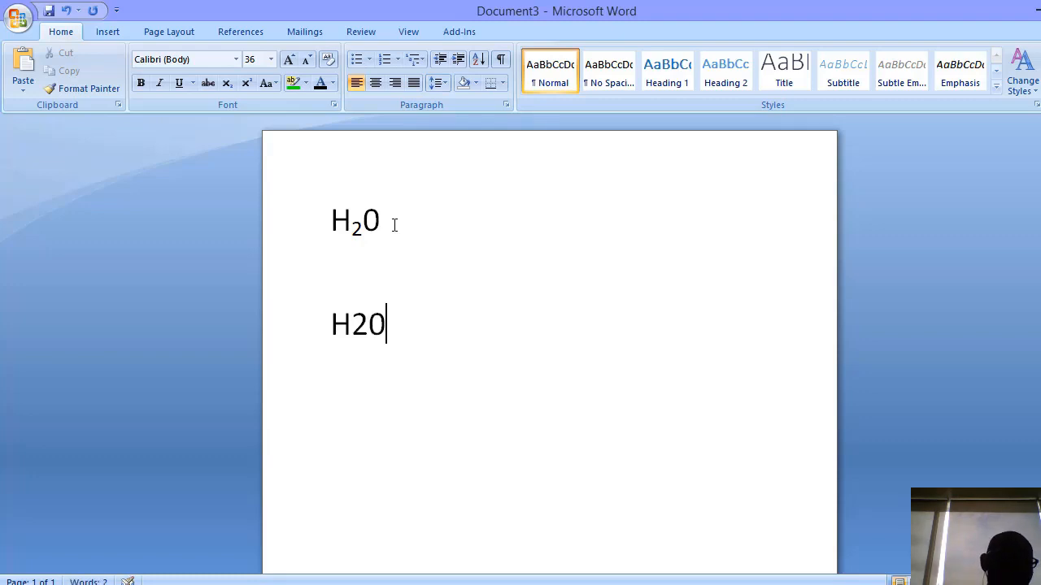
pyautogui.moveTo(369, 324); pyautogui.dragTo(312, 223)
pyautogui.hotkey('ctrl', 'c')
pyautogui.click(246, 85)
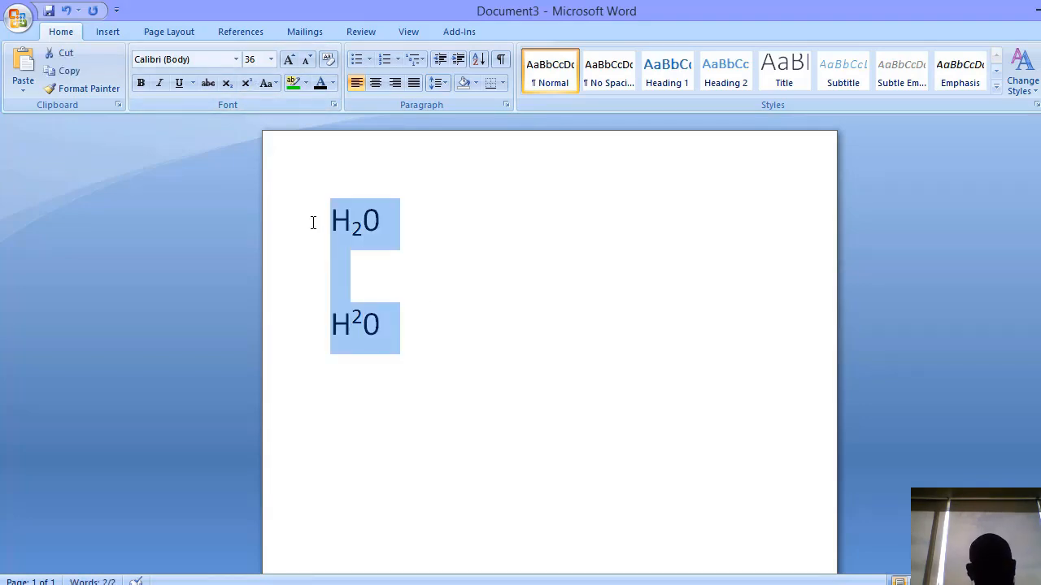
# Switch back to the Excel workbook, paste the copied formulas starting at cell H1 and undo the paste.
pyautogui.hotkey('alt', 'Tab')
pyautogui.hotkey('alt', 'Tab')
pyautogui.hotkey('alt', 'Tab')
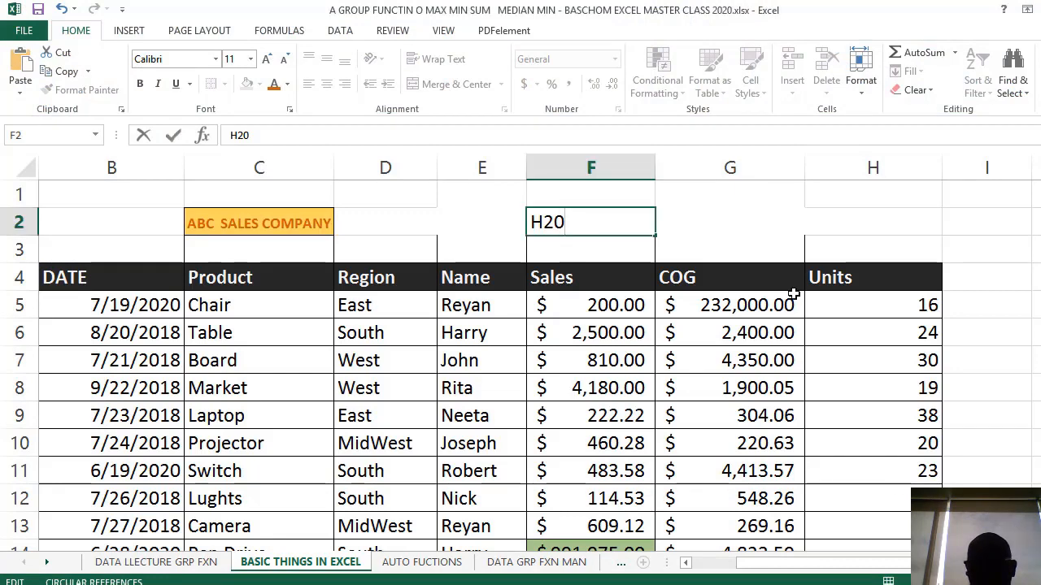
pyautogui.click(838, 202)
pyautogui.write('H2O H2O')
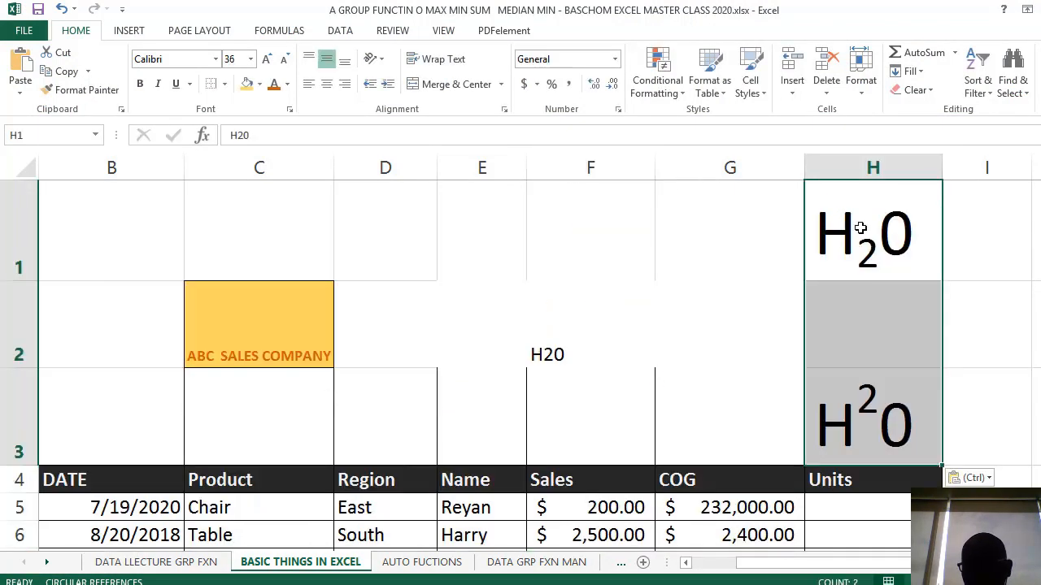
pyautogui.hotkey('ctrl', 'z')
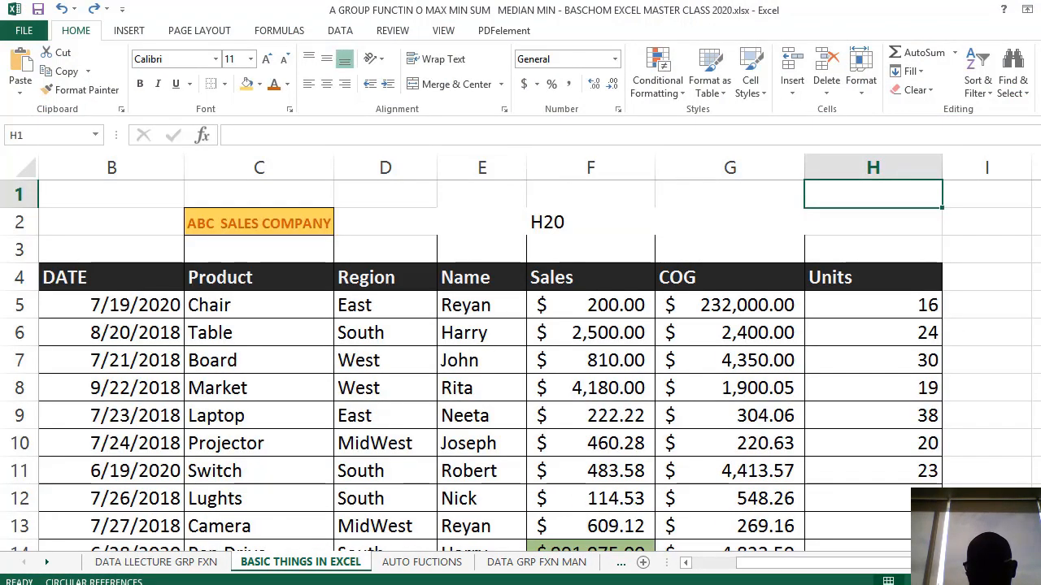
# Paste the copied subscript and superscript formulas starting at cell J6 and set their font size to 10.
pyautogui.hscroll(2, 751, 351)
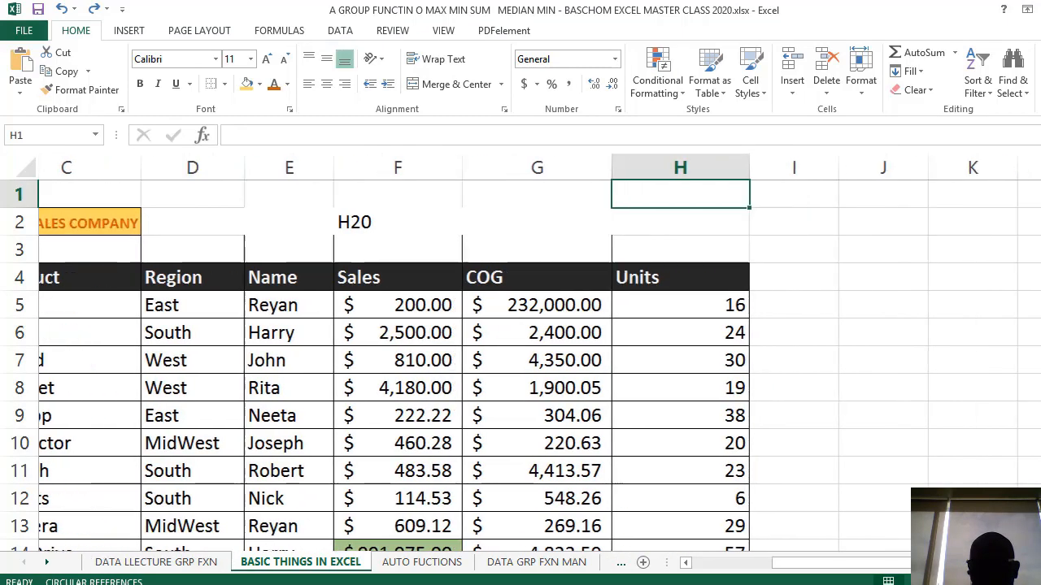
pyautogui.click(741, 328)
pyautogui.hotkey('ctrl', 'v')
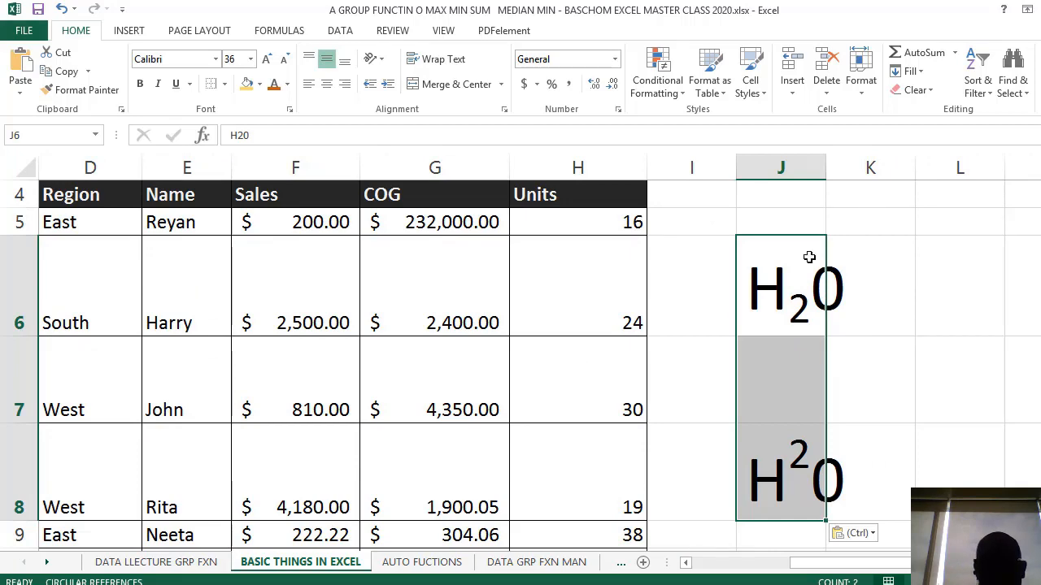
pyautogui.click(250, 59)
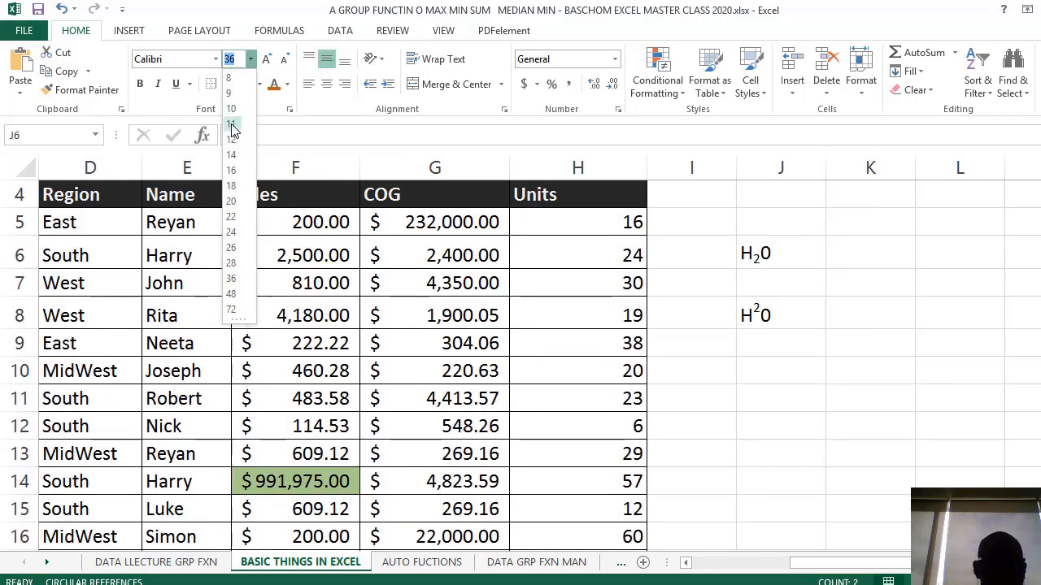
pyautogui.click(233, 123)
pyautogui.click(691, 306)
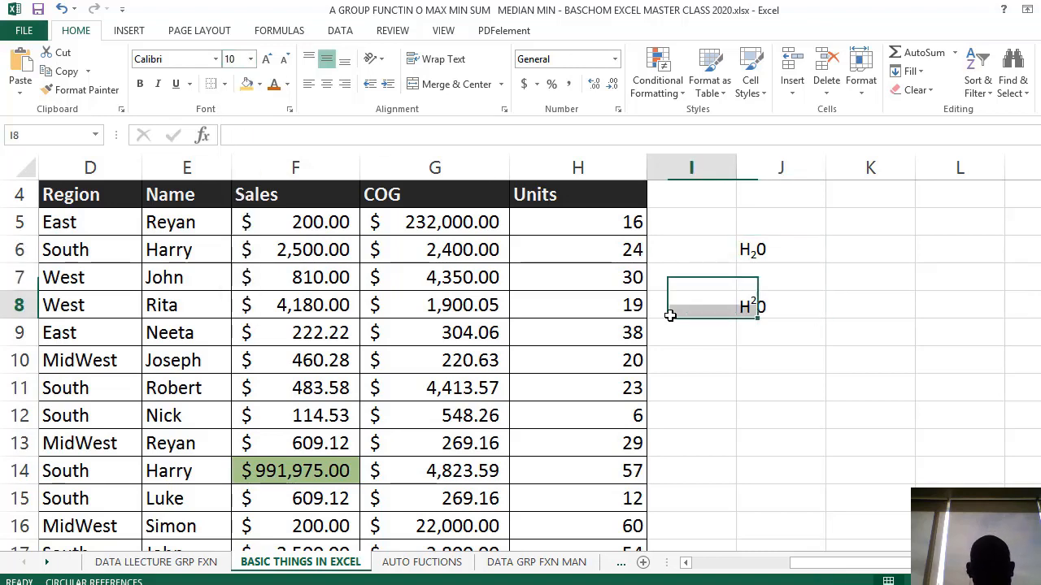
# Review the list of basic cell formatting topics on the PowerPoint slide, and return to the Excel workbook.
pyautogui.moveTo(902, 564); pyautogui.dragTo(779, 566)
pyautogui.press('alt')
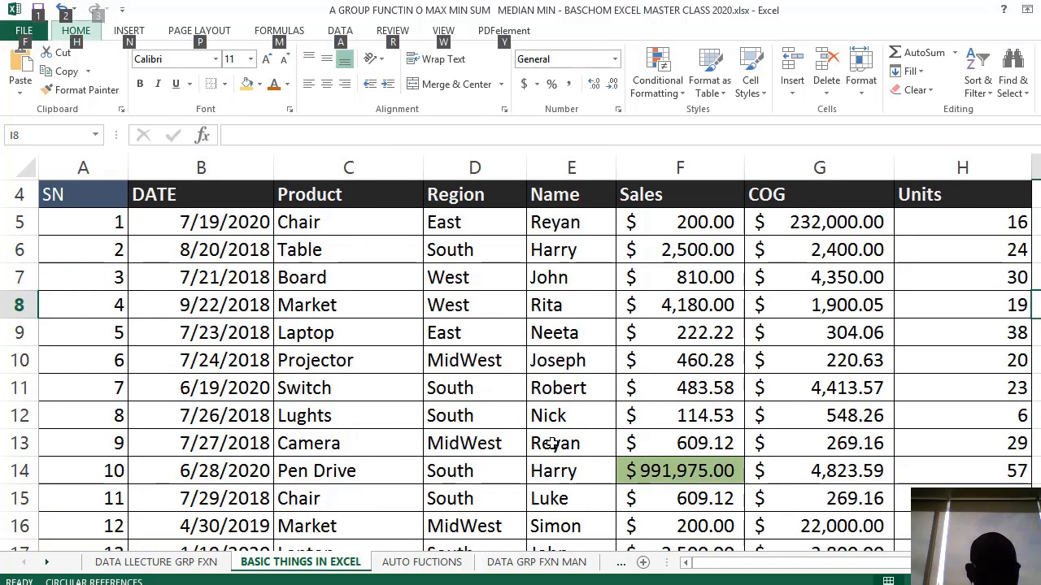
pyautogui.hotkey('alt', 'Tab')
pyautogui.hotkey('alt', 'Tab')
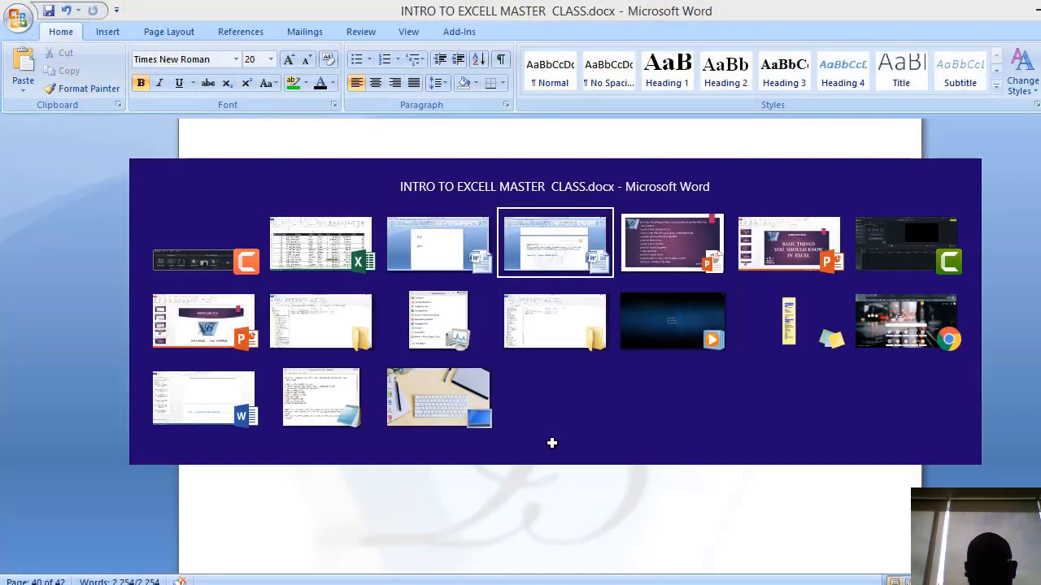
pyautogui.hotkey('alt', 'Tab')
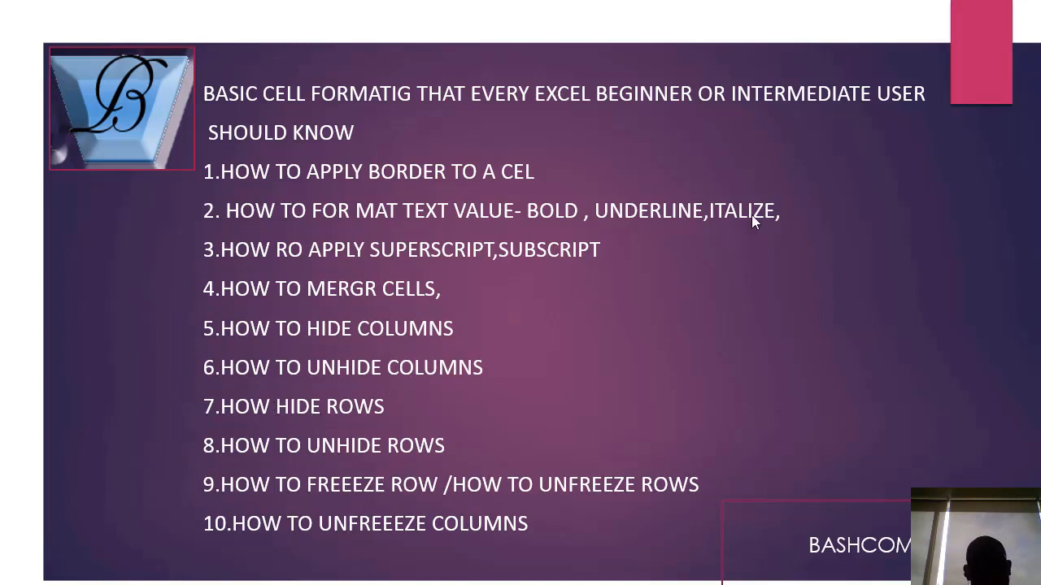
pyautogui.hotkey('alt', 'Tab')
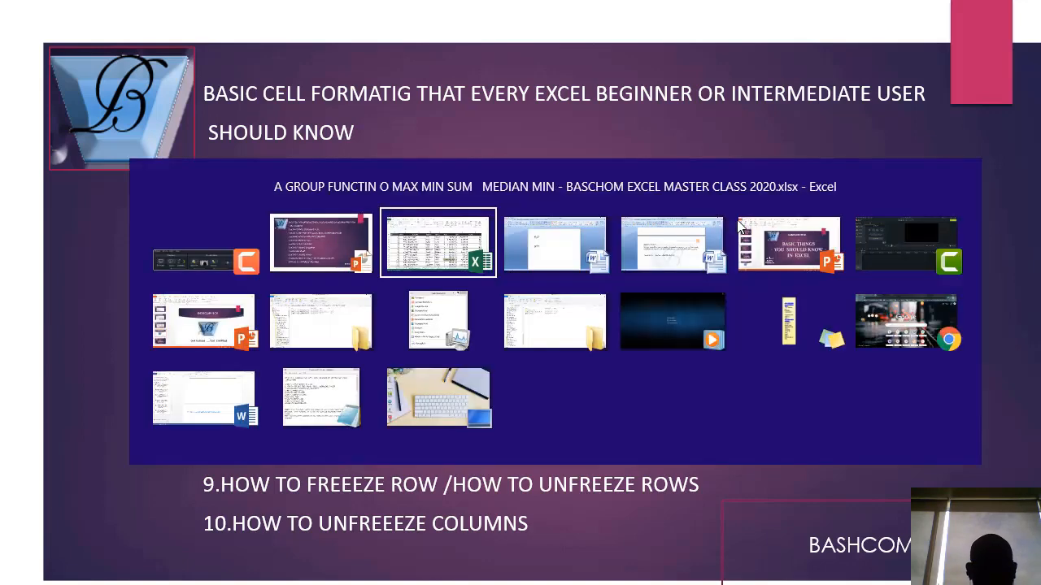
pyautogui.click(580, 222)
# Examine how the row 4 headers behave while going down and back up through the sales records.
pyautogui.scroll(1, 481, 289)
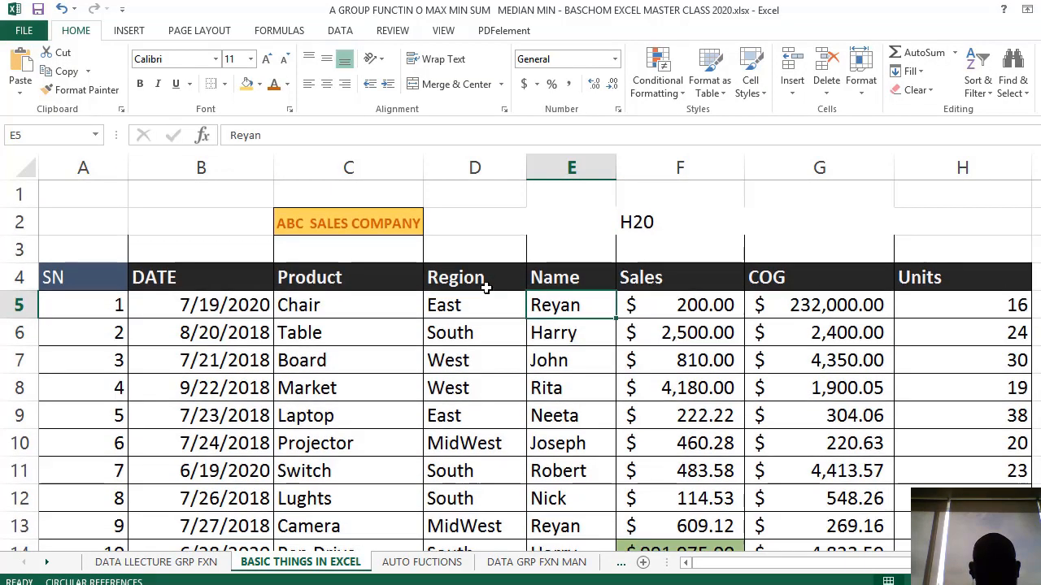
pyautogui.click(496, 279)
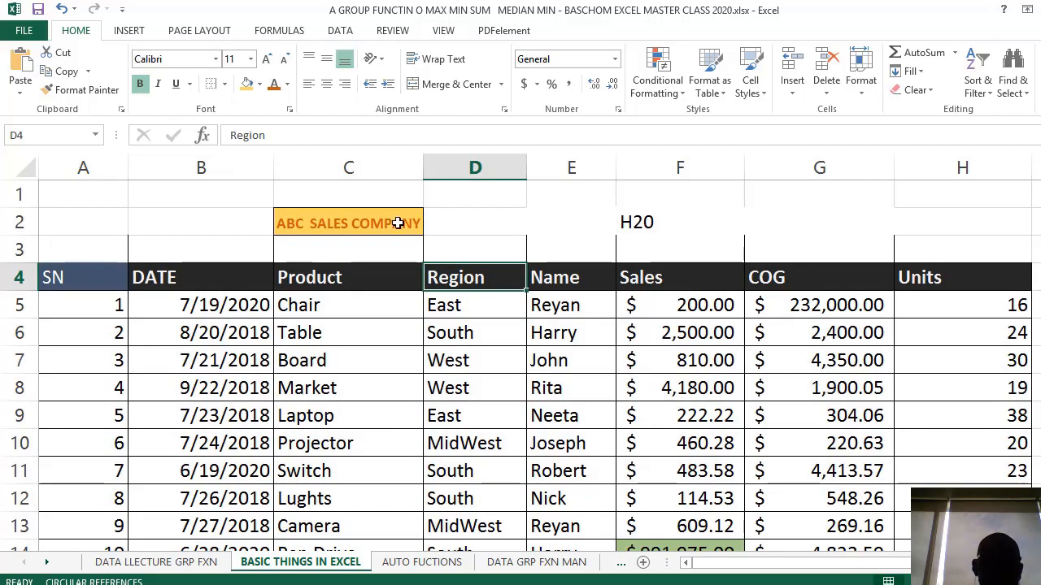
pyautogui.scroll(-2, 410, 357)
pyautogui.scroll(2, 411, 357)
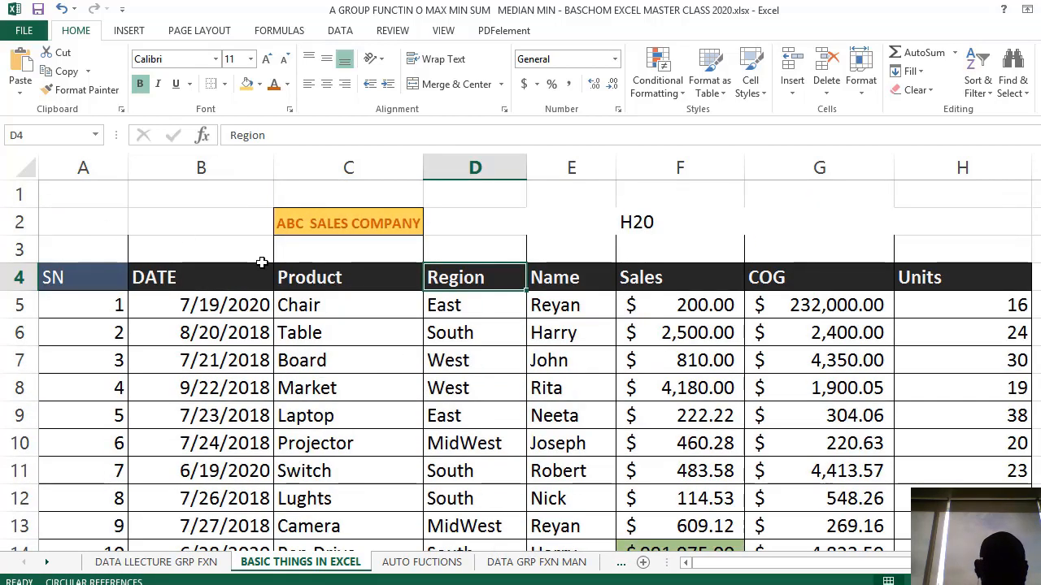
pyautogui.scroll(-8, 297, 271)
pyautogui.scroll(8, 301, 273)
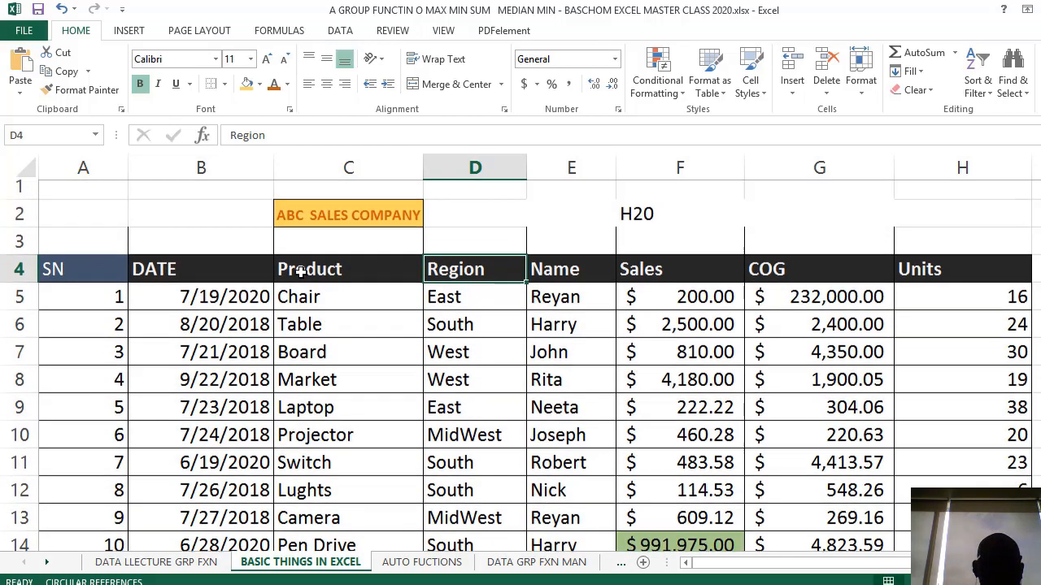
pyautogui.scroll(-4, 301, 274)
pyautogui.scroll(4, 301, 273)
pyautogui.scroll(-3, 300, 273)
pyautogui.scroll(-1, 300, 273)
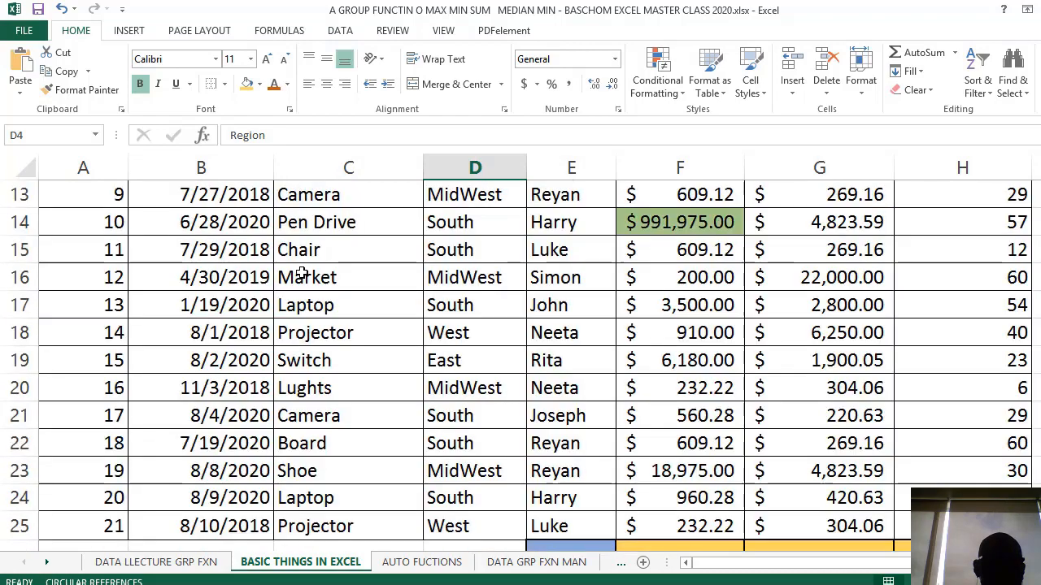
pyautogui.scroll(4, 301, 274)
pyautogui.scroll(-3, 301, 273)
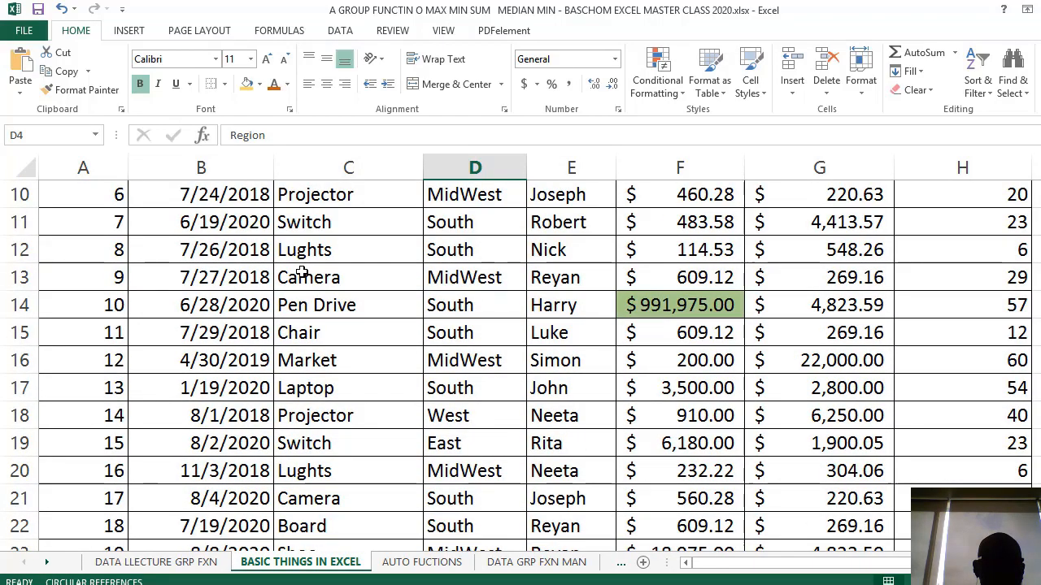
pyautogui.scroll(3, 231, 273)
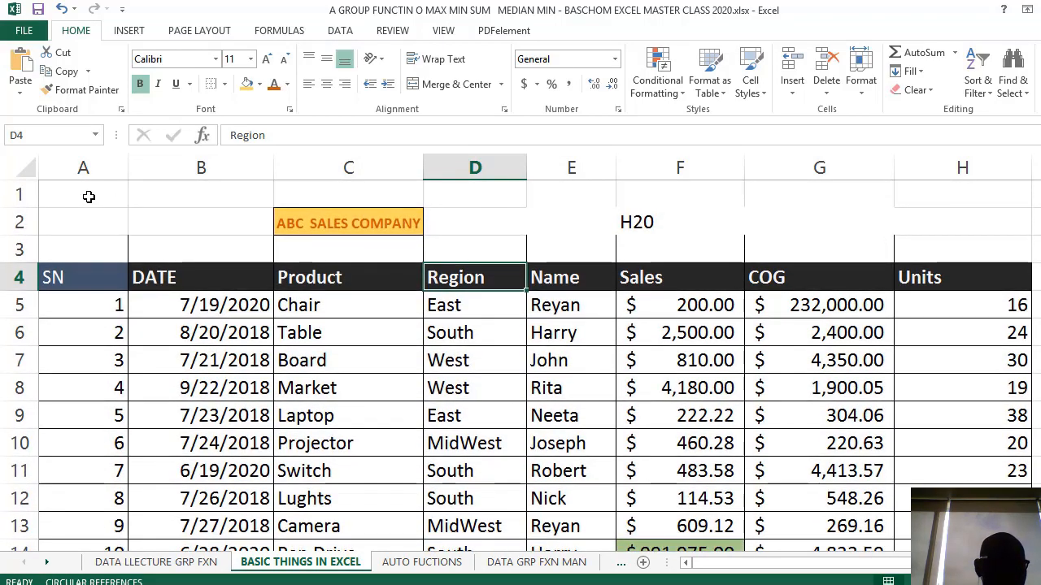
# Copy the company title and H20 cells C2:F2 and paste them starting at cell J11.
pyautogui.moveTo(15, 191); pyautogui.dragTo(33, 231)
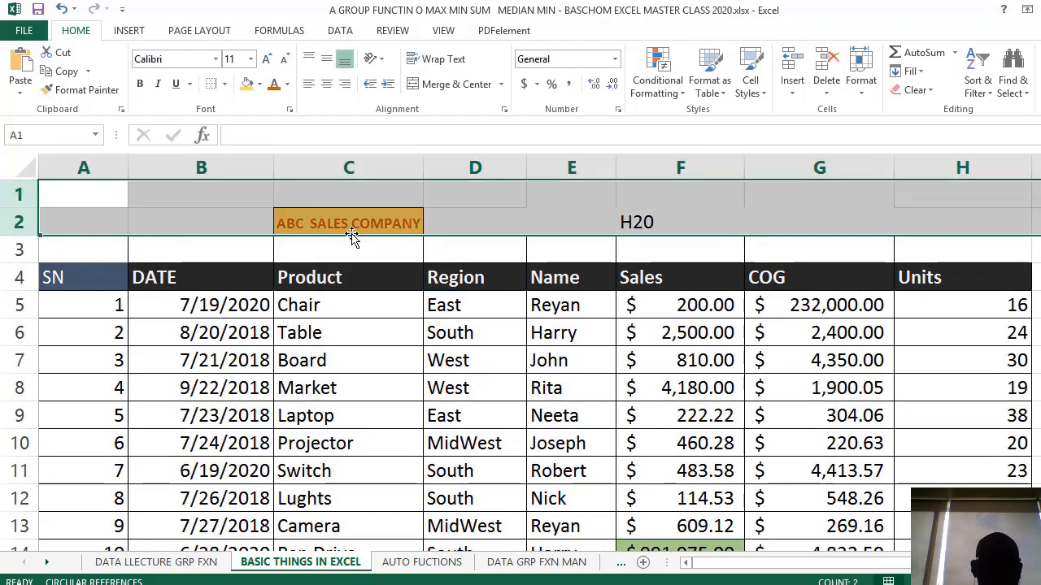
pyautogui.click(326, 277)
pyautogui.moveTo(333, 224); pyautogui.dragTo(682, 231)
pyautogui.hotkey('ctrl', 'c')
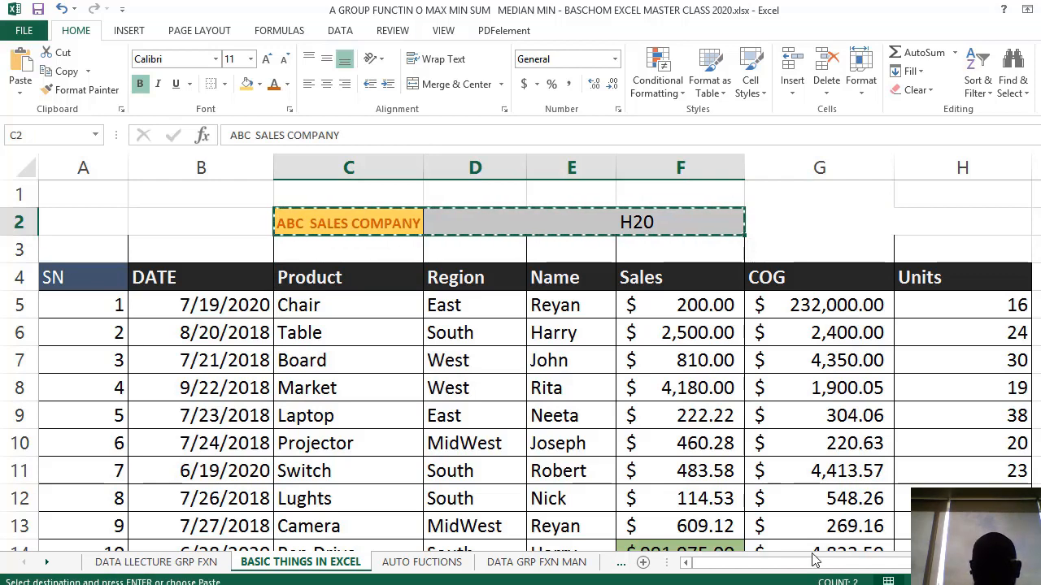
pyautogui.moveTo(843, 566); pyautogui.dragTo(866, 566)
pyautogui.click(953, 457)
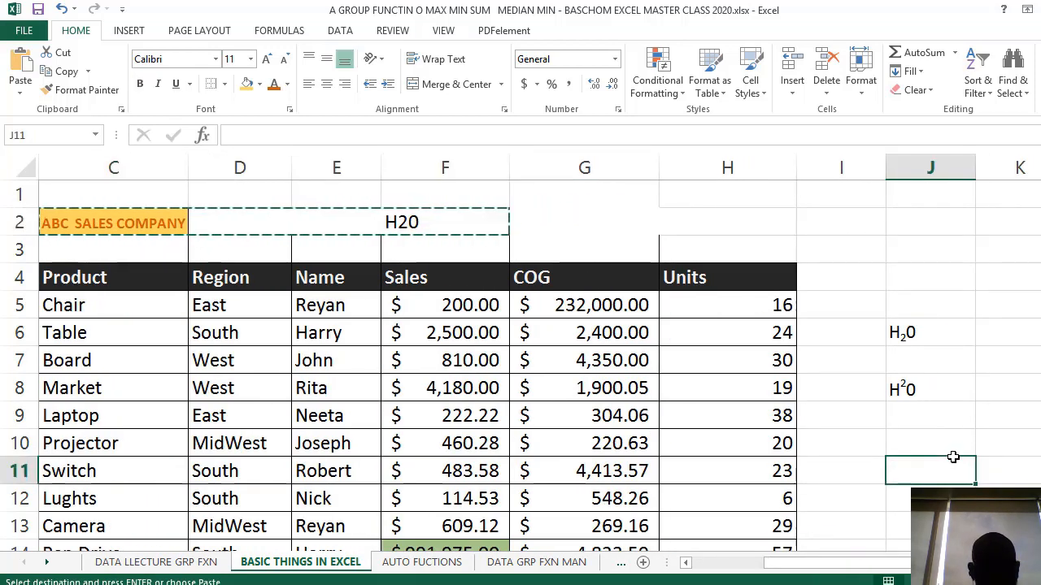
pyautogui.hotkey('ctrl', 'v')
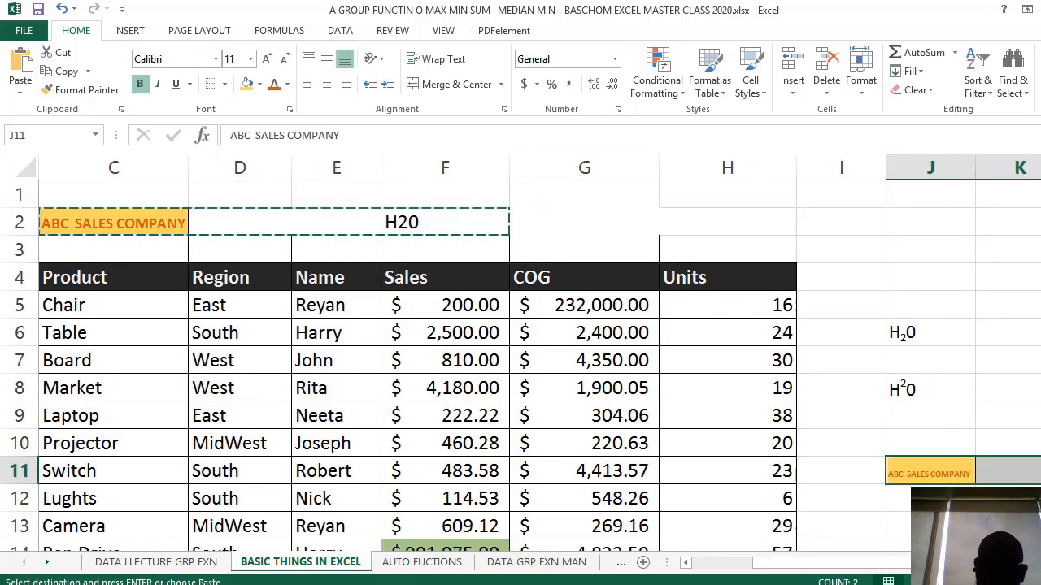
pyautogui.moveTo(891, 570); pyautogui.dragTo(715, 567)
# Delete rows 1 to 3 above the table header.
pyautogui.click(455, 388)
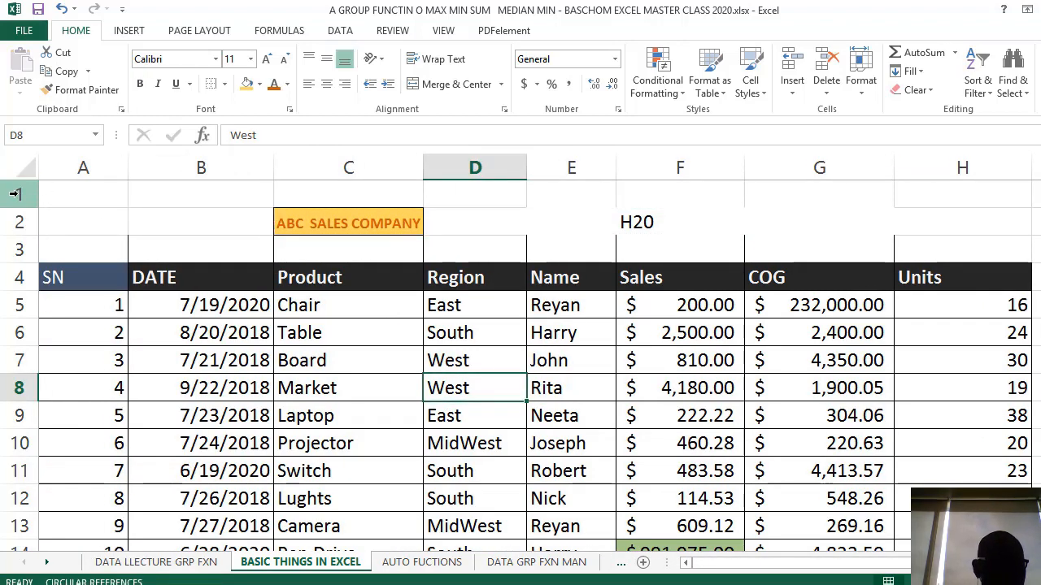
pyautogui.moveTo(19, 195); pyautogui.dragTo(24, 252)
pyautogui.rightClick(84, 227)
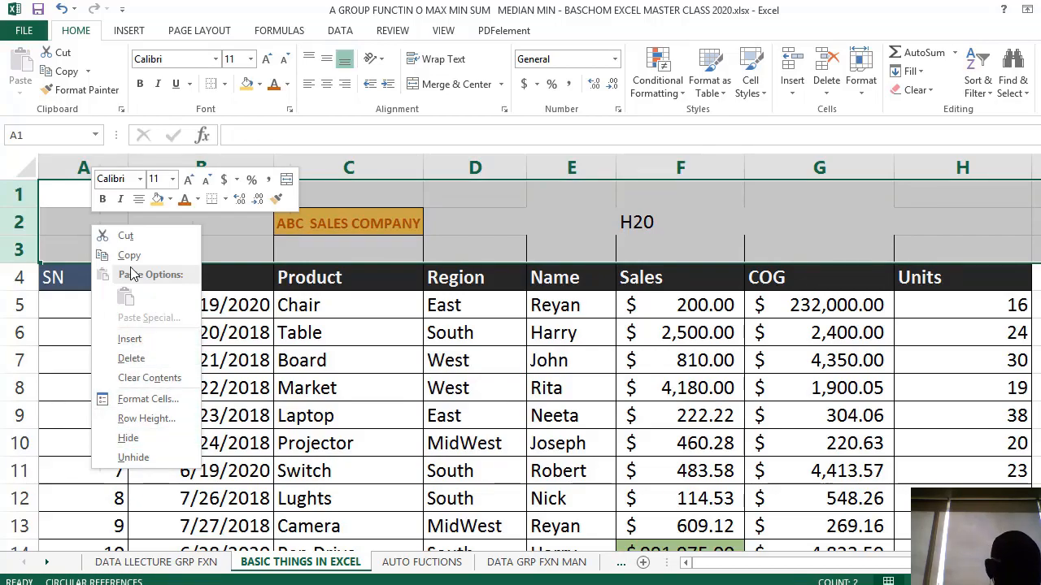
pyautogui.click(131, 358)
pyautogui.click(372, 330)
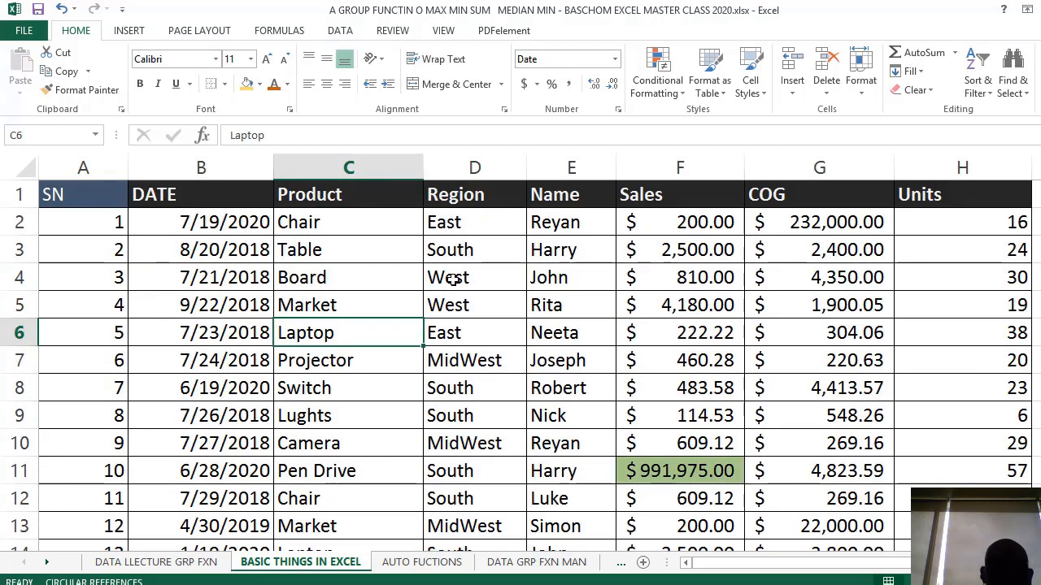
# Examine the table from its header row down to the summary rows and back.
pyautogui.scroll(-2, 393, 331)
pyautogui.scroll(2, 395, 330)
pyautogui.scroll(-5, 398, 325)
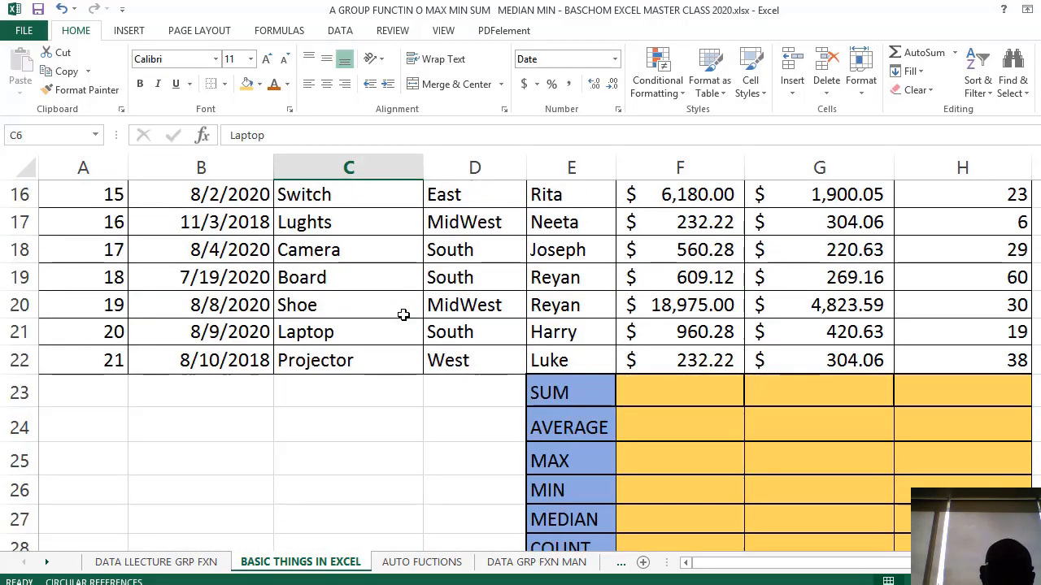
pyautogui.scroll(5, 402, 317)
pyautogui.scroll(-6, 403, 315)
pyautogui.scroll(6, 403, 313)
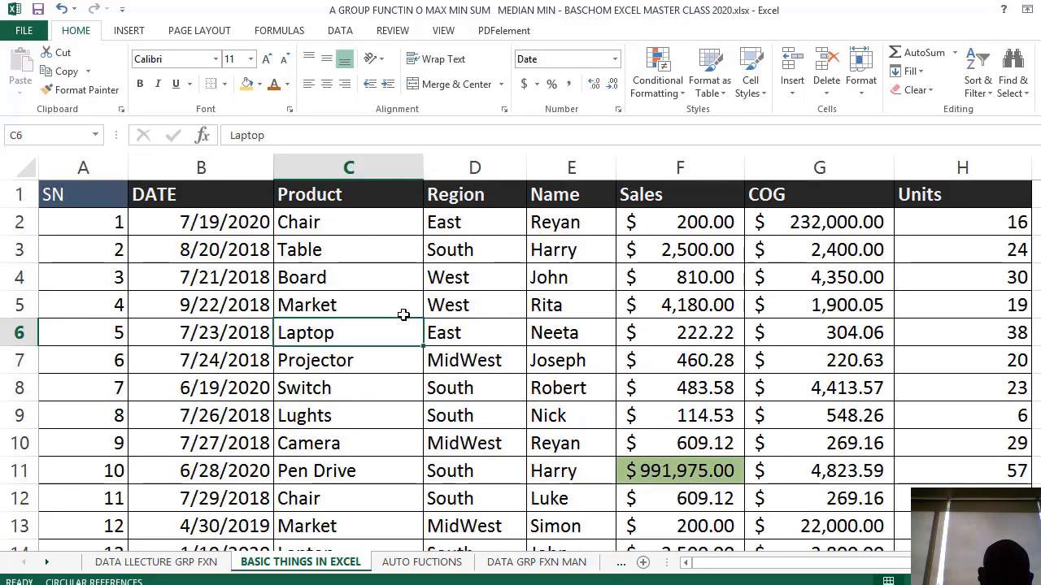
pyautogui.scroll(-6, 404, 312)
pyautogui.scroll(6, 404, 310)
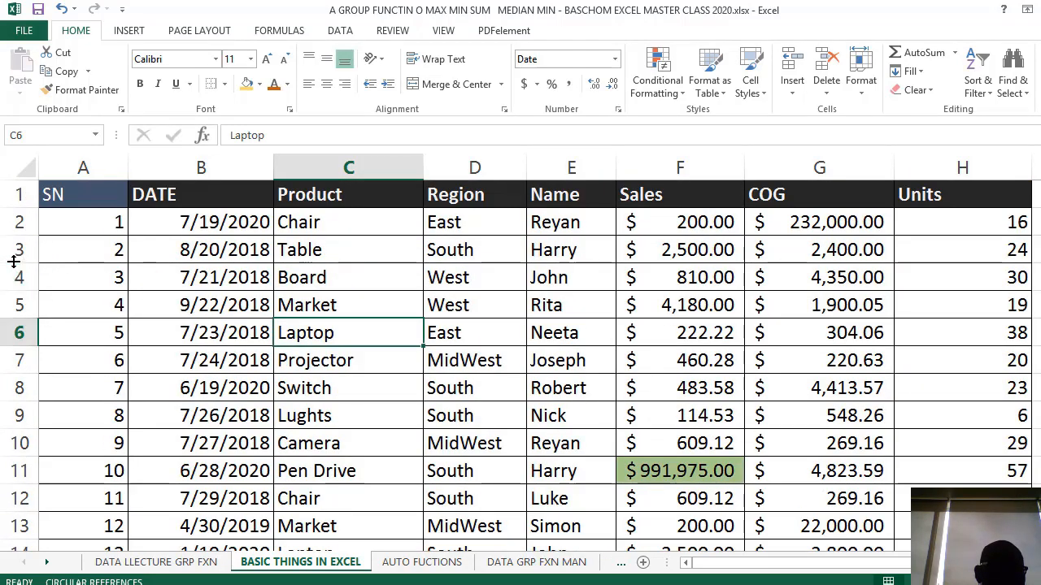
# Copy rows 3 to 13 and insert the copied cells above the SUM row at row 23.
pyautogui.moveTo(14, 259); pyautogui.dragTo(298, 530)
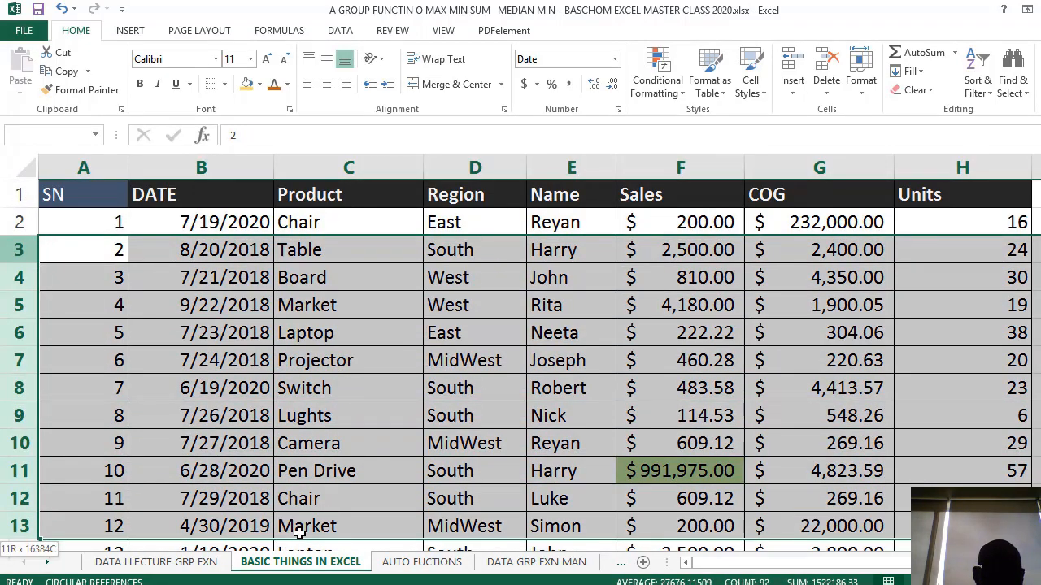
pyautogui.hotkey('ctrl', 'c')
pyautogui.scroll(-6, 209, 399)
pyautogui.scroll(2, 182, 378)
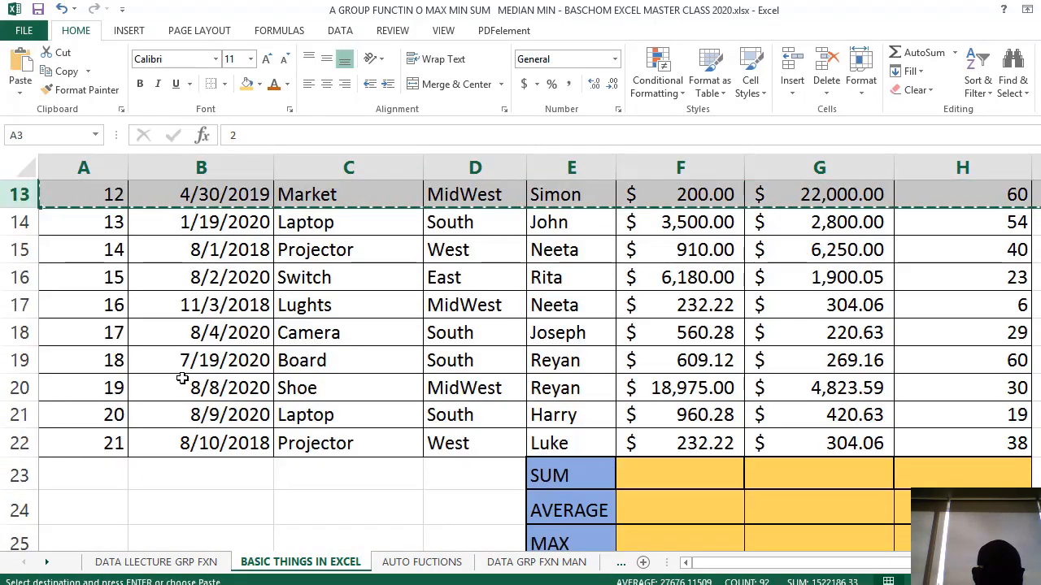
pyautogui.scroll(-2, 210, 393)
pyautogui.scroll(4, 174, 365)
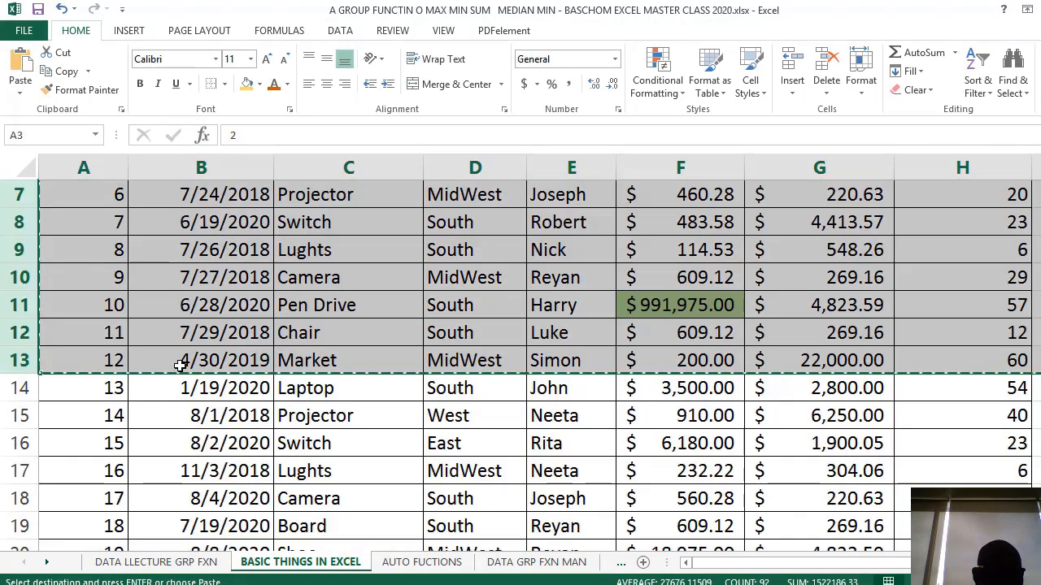
pyautogui.scroll(-4, 87, 408)
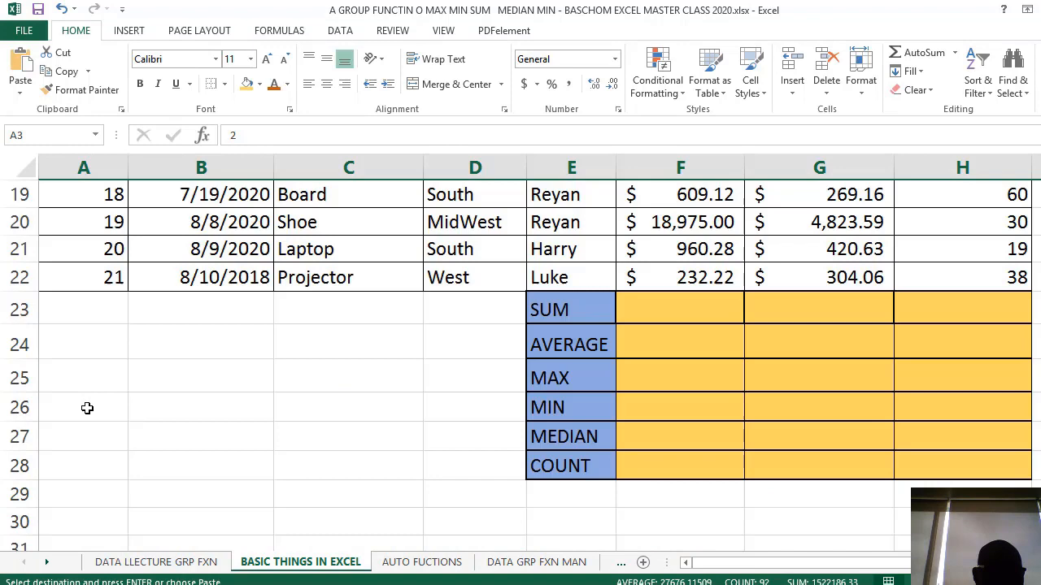
pyautogui.click(22, 308)
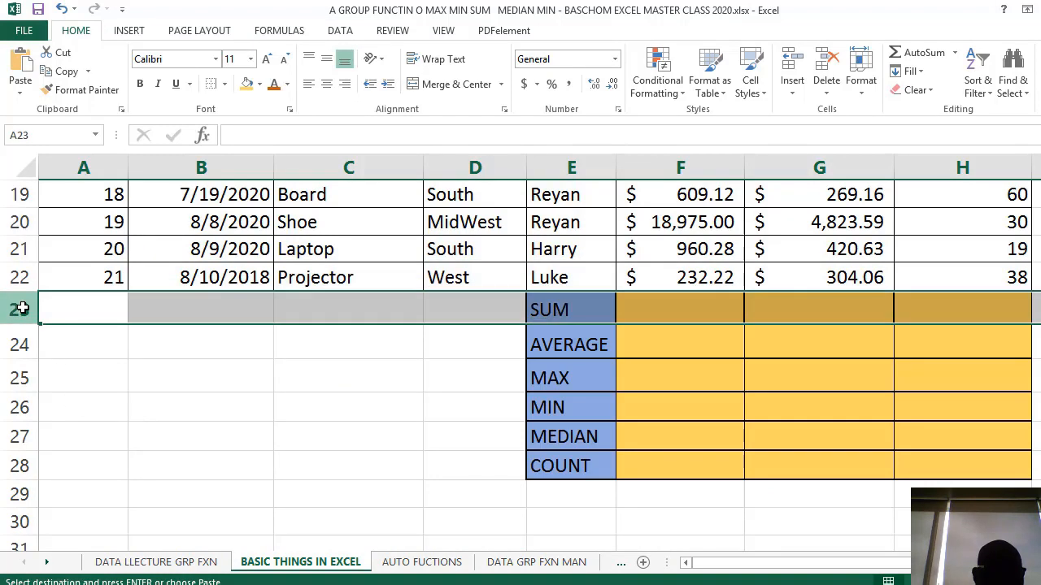
pyautogui.rightClick(22, 307)
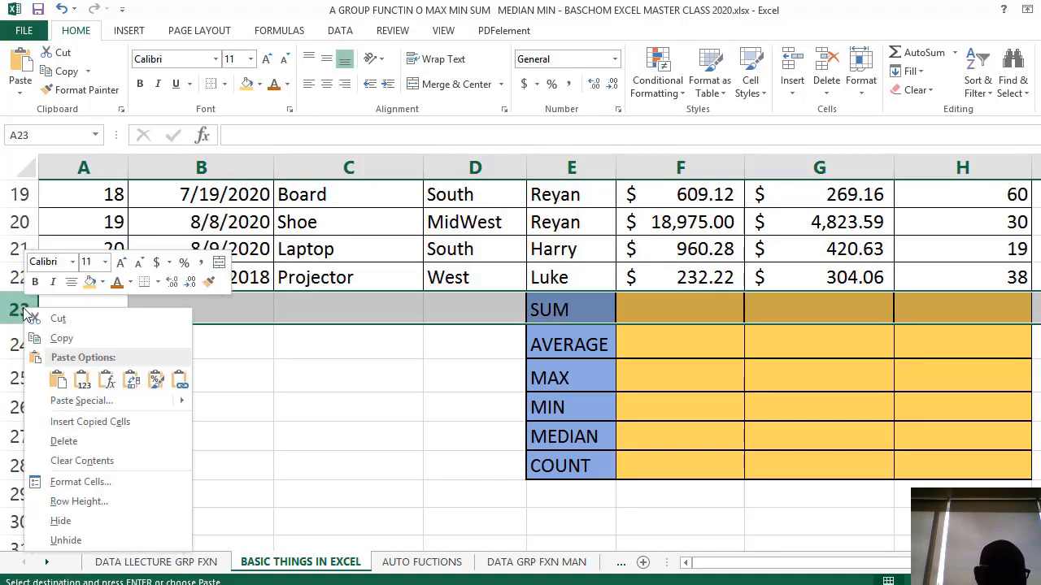
pyautogui.click(134, 422)
# Insert the copied rows 23 to 33 once more above the SUM row, at row 34.
pyautogui.scroll(6, 336, 388)
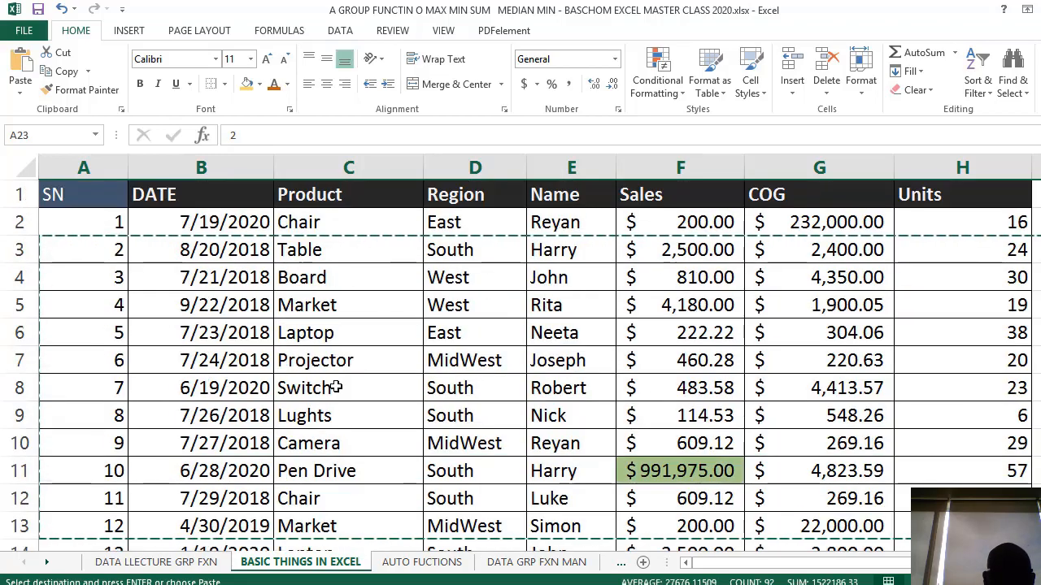
pyautogui.scroll(-12, 335, 388)
pyautogui.scroll(6, 57, 291)
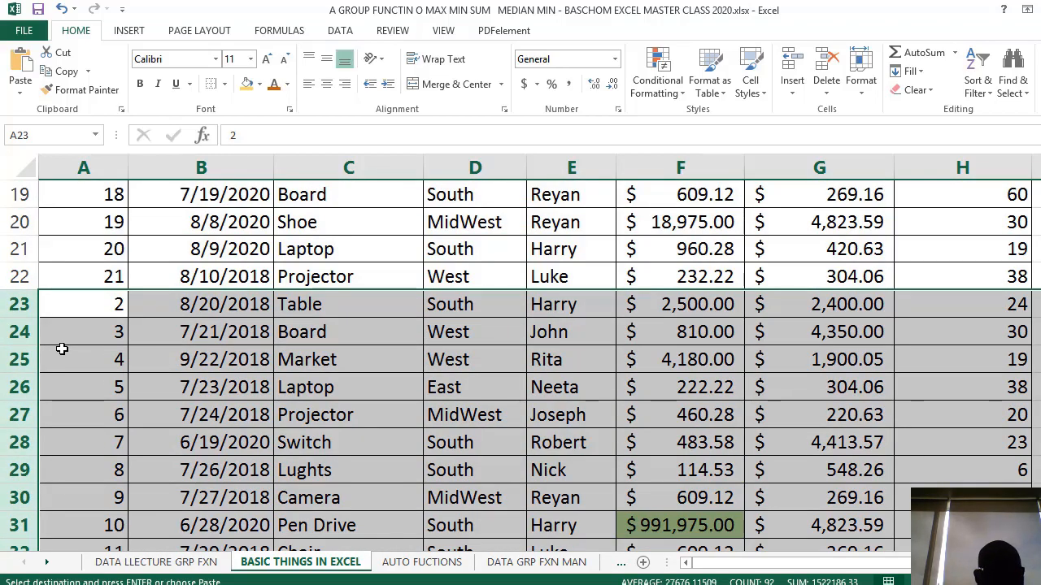
pyautogui.scroll(-7, 60, 346)
pyautogui.scroll(4, 20, 299)
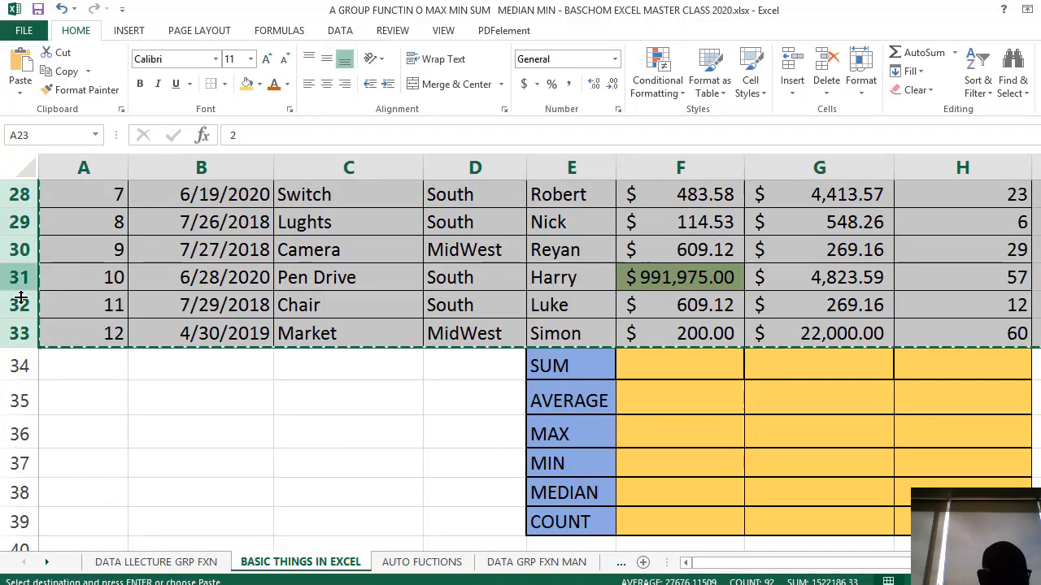
pyautogui.click(19, 366)
pyautogui.rightClick(22, 366)
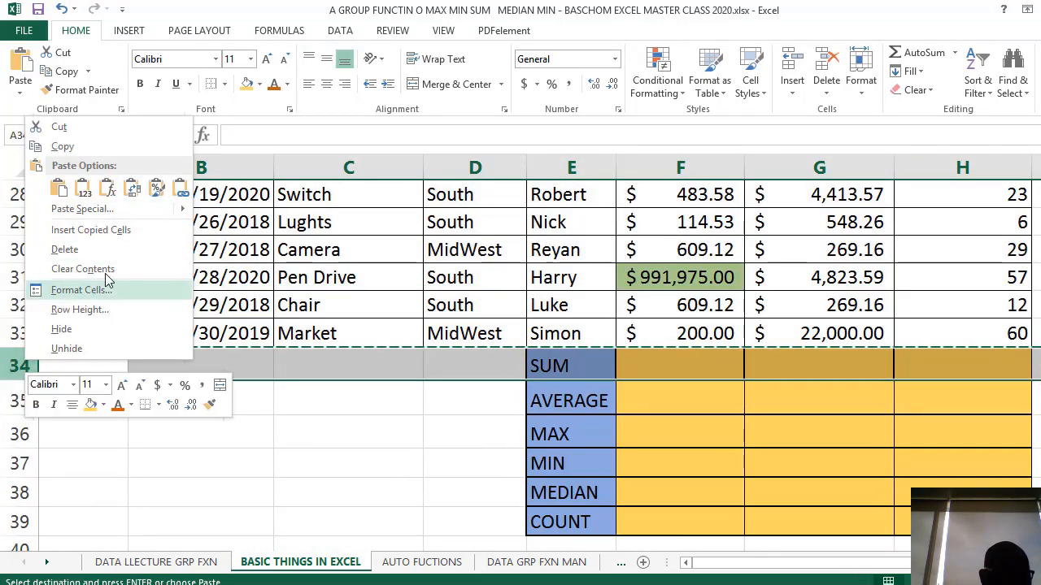
pyautogui.click(121, 229)
pyautogui.scroll(9, 298, 395)
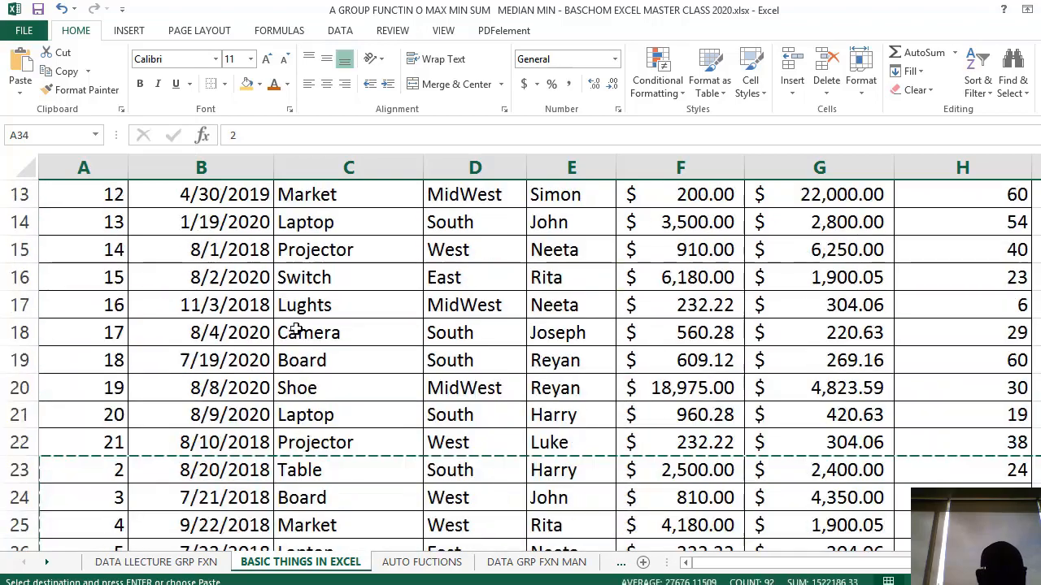
pyautogui.scroll(-9, 301, 268)
pyautogui.scroll(-2, 309, 292)
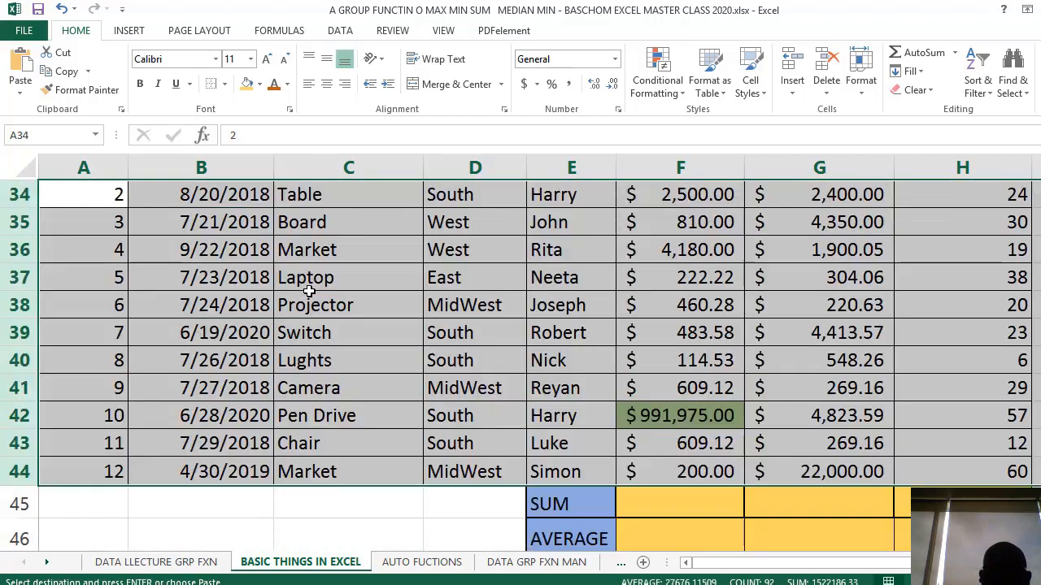
pyautogui.scroll(7, 309, 292)
pyautogui.click(318, 268)
pyautogui.scroll(4, 164, 251)
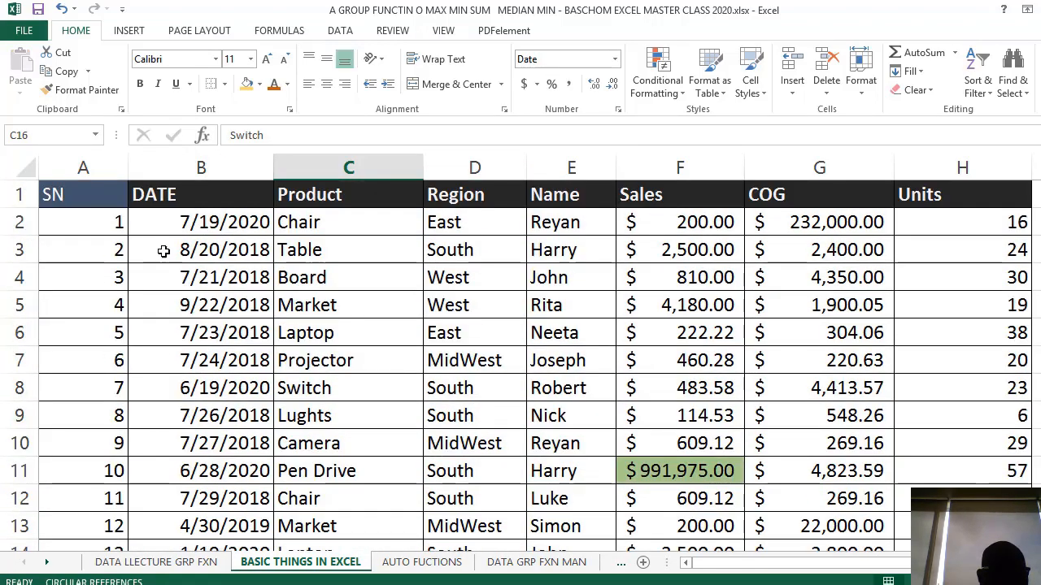
# Clear the serial numbers in the SN column from A2 to A44.
pyautogui.click(106, 228)
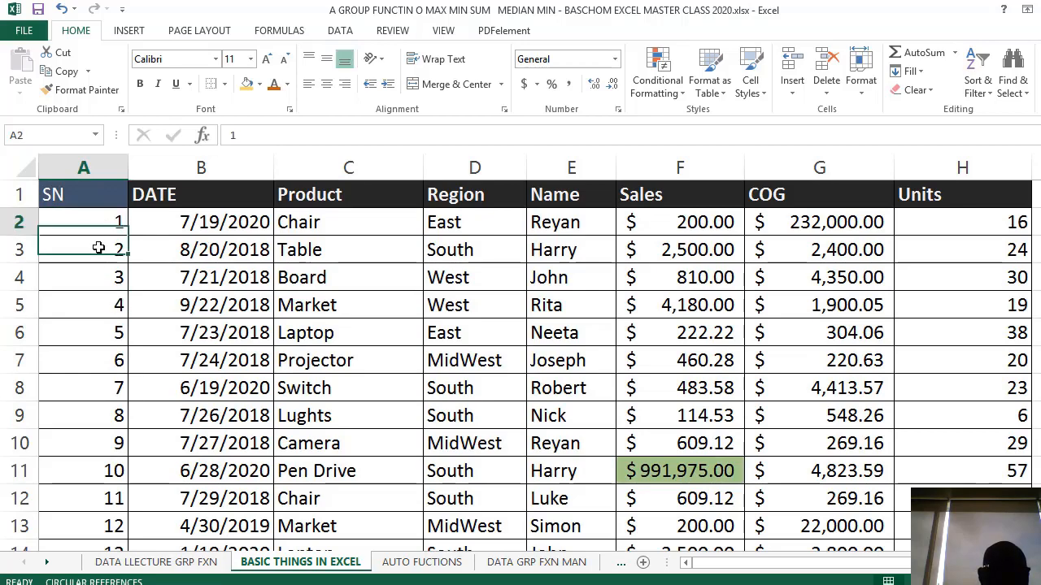
pyautogui.moveTo(96, 233); pyautogui.dragTo(71, 353)
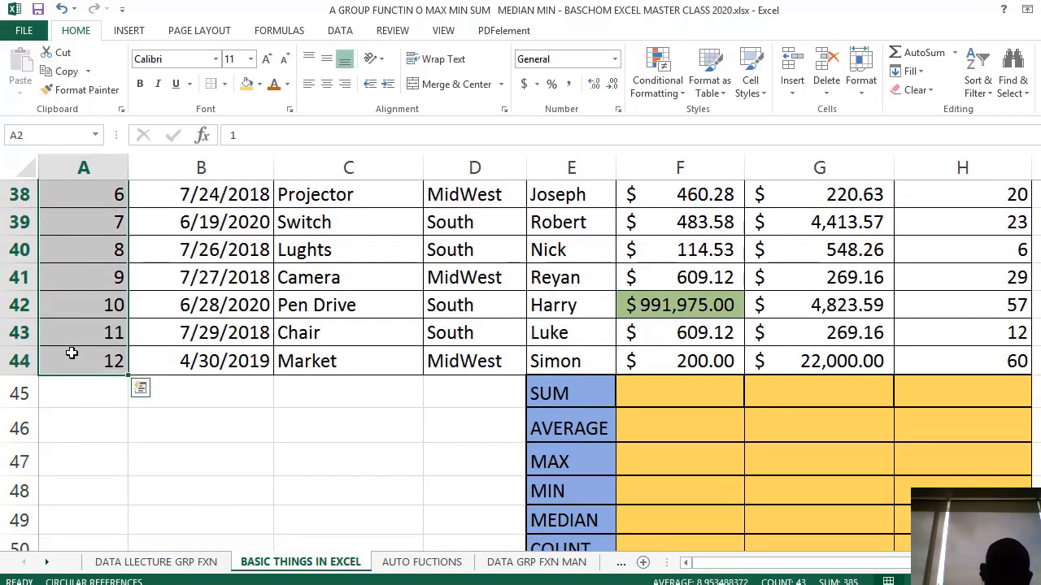
pyautogui.press('Delete')
pyautogui.scroll(12, 72, 353)
# Enter 1 in A2 and 2 in A3, and extend the series down the SN column to A44.
pyautogui.click(100, 222)
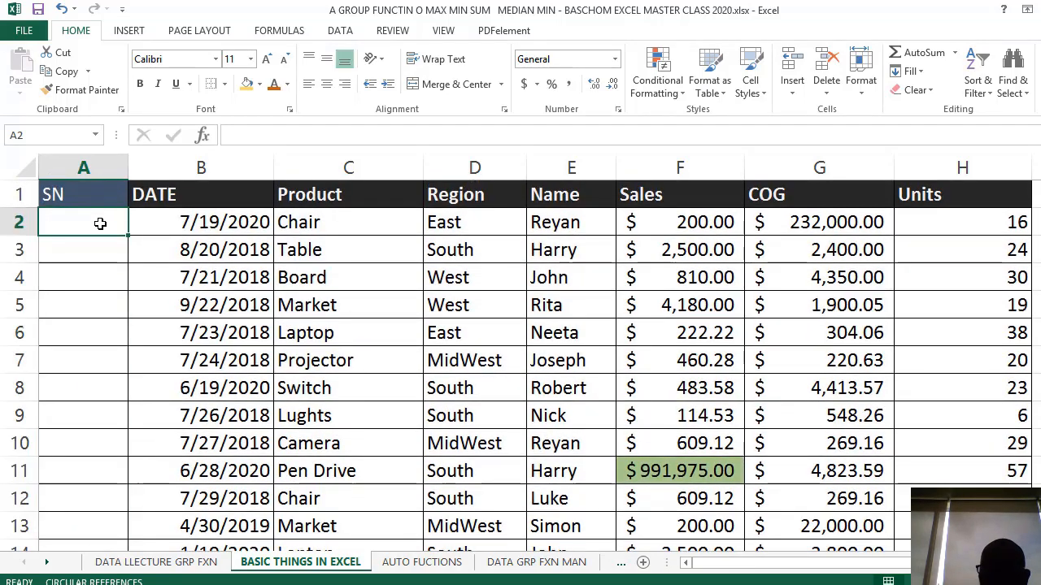
pyautogui.write('1')
pyautogui.click(84, 249)
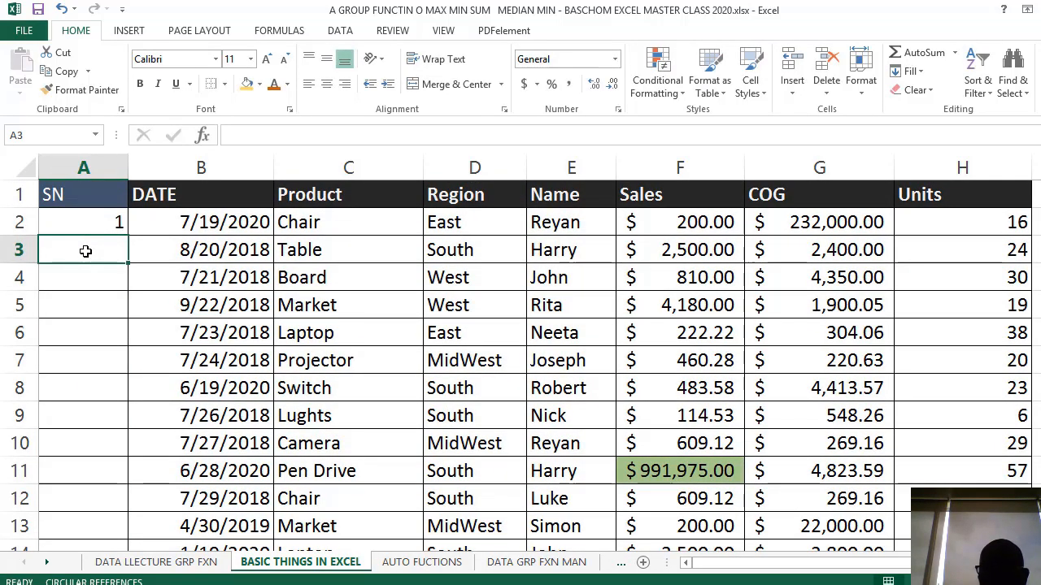
pyautogui.write('2')
pyautogui.click(149, 302)
pyautogui.click(119, 229)
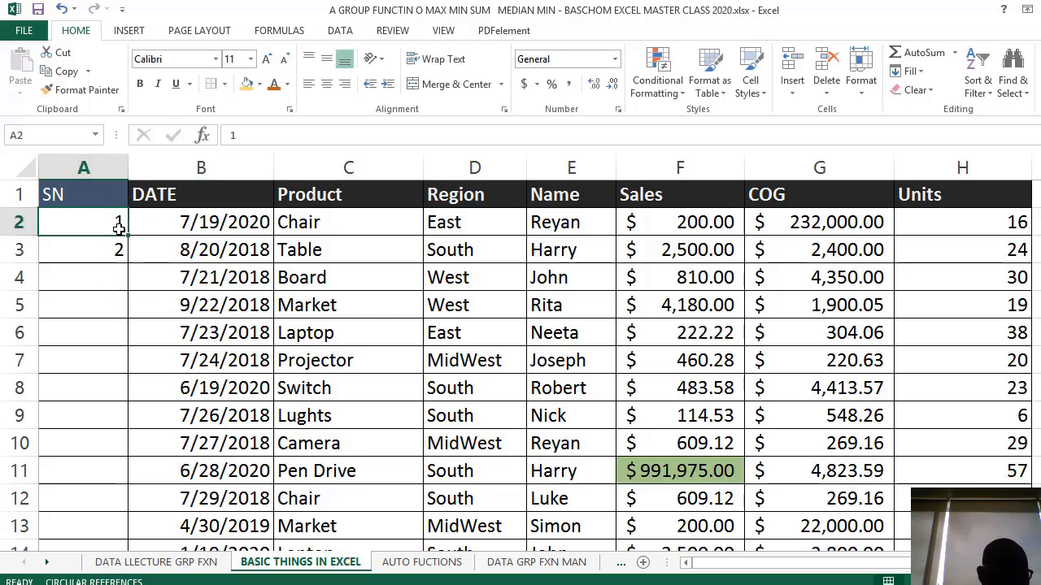
pyautogui.moveTo(106, 245); pyautogui.dragTo(123, 370)
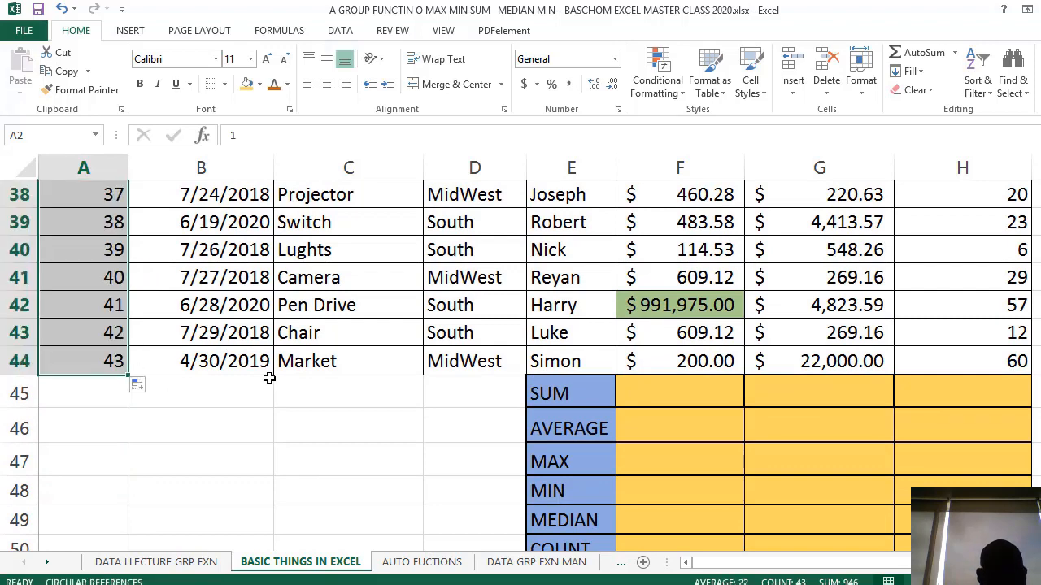
pyautogui.scroll(12, 269, 378)
# Clear the filled number series from A2:A44 again.
pyautogui.click(110, 223)
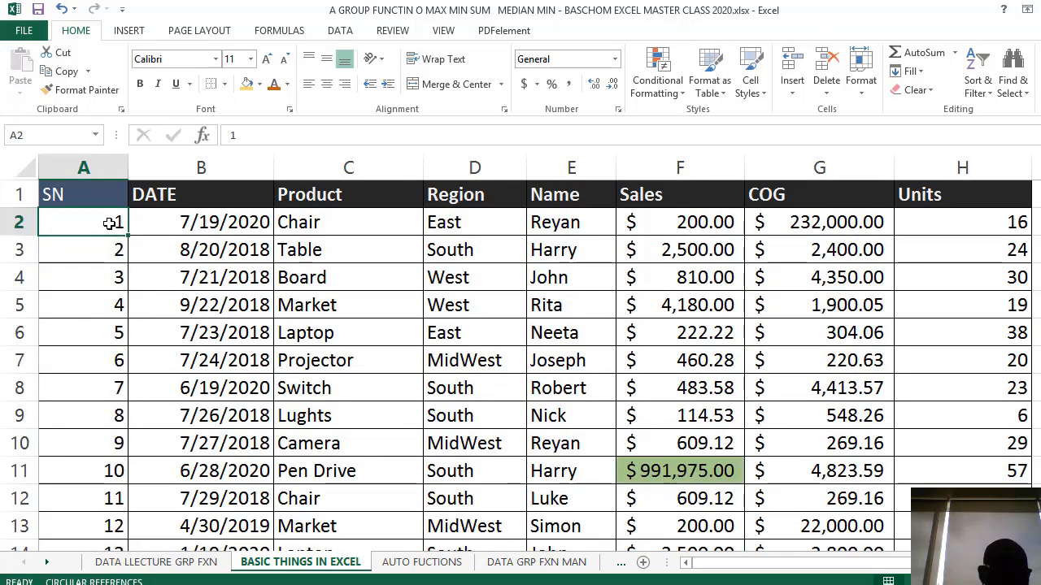
pyautogui.click(131, 244)
pyautogui.moveTo(113, 219); pyautogui.dragTo(99, 501)
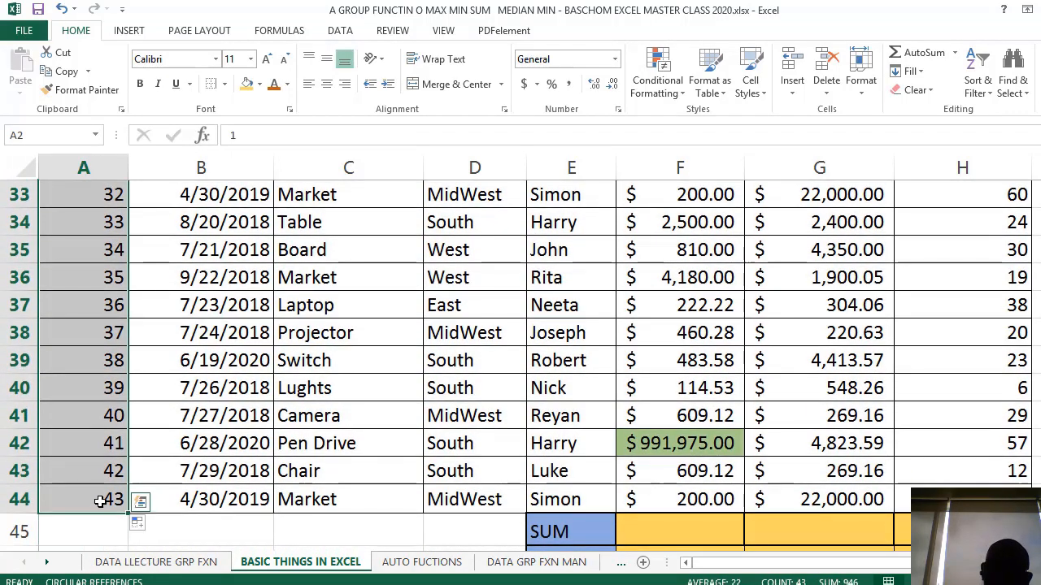
pyautogui.press('Delete')
pyautogui.scroll(11, 99, 502)
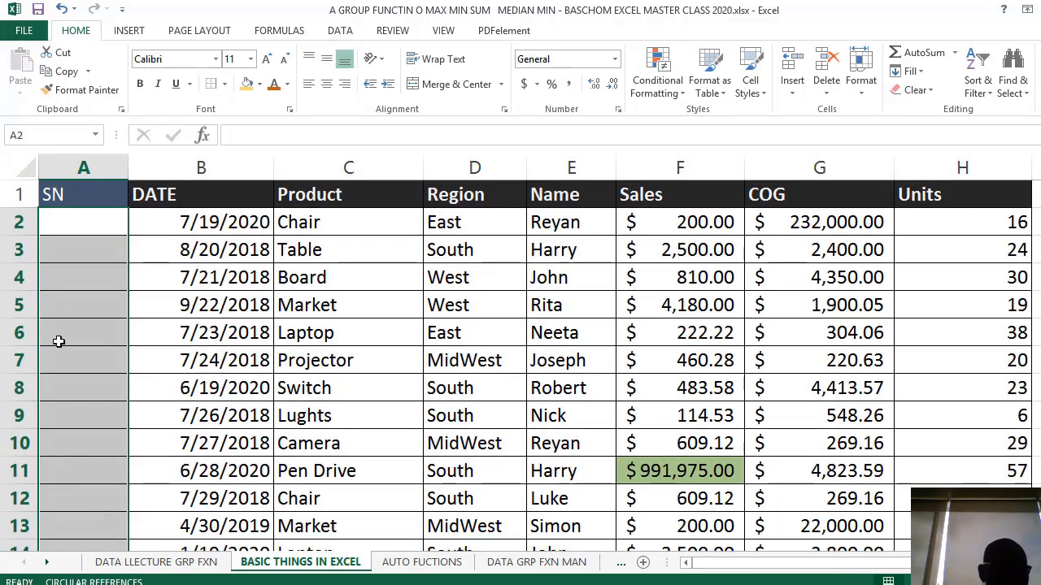
# Enter 2 in A2 and 4 in A3, and fill the even-number series down to A44.
pyautogui.click(104, 230)
pyautogui.write('2')
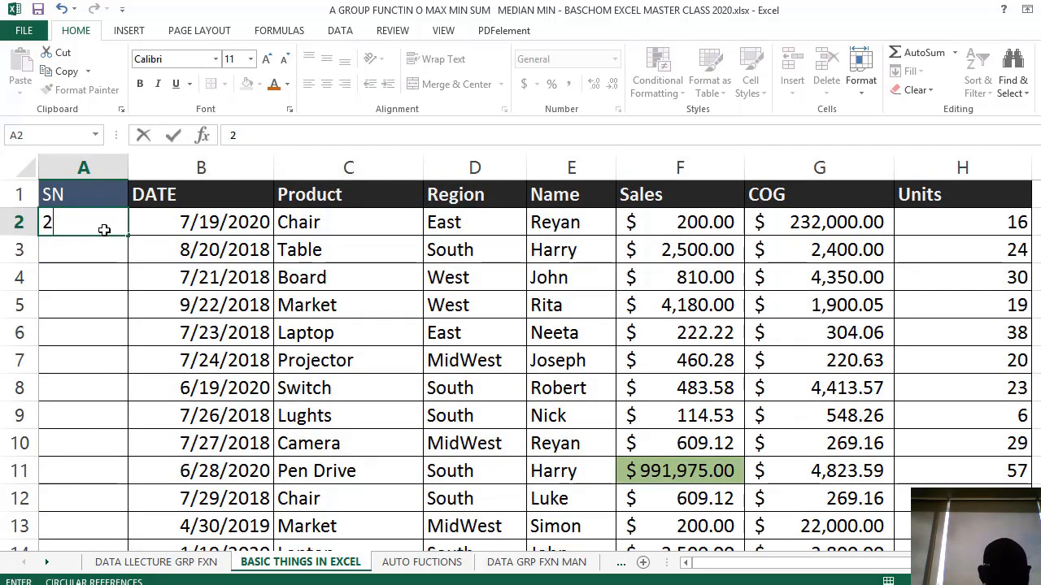
pyautogui.click(86, 252)
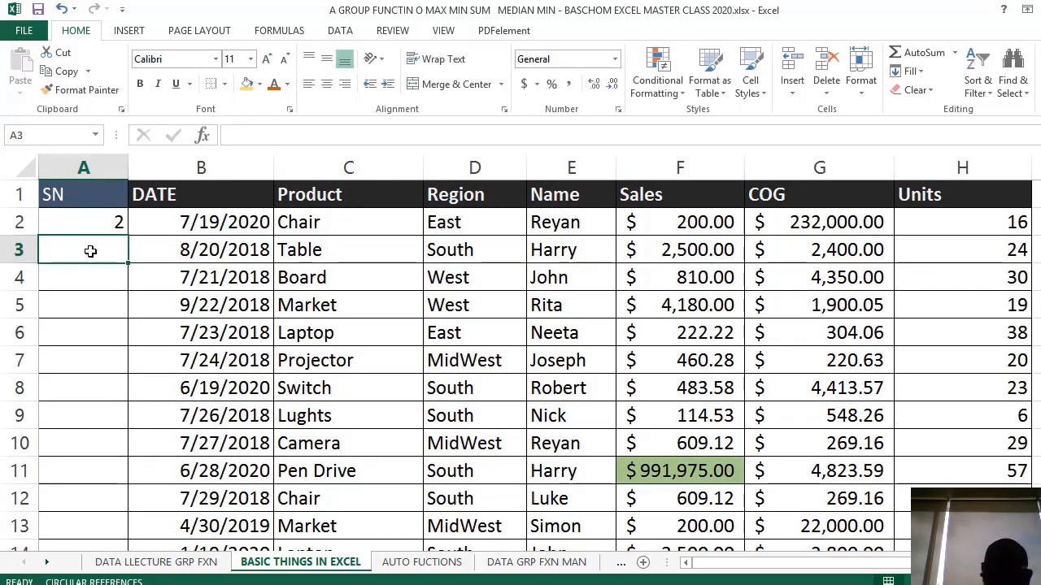
pyautogui.write('4')
pyautogui.click(232, 325)
pyautogui.click(108, 222)
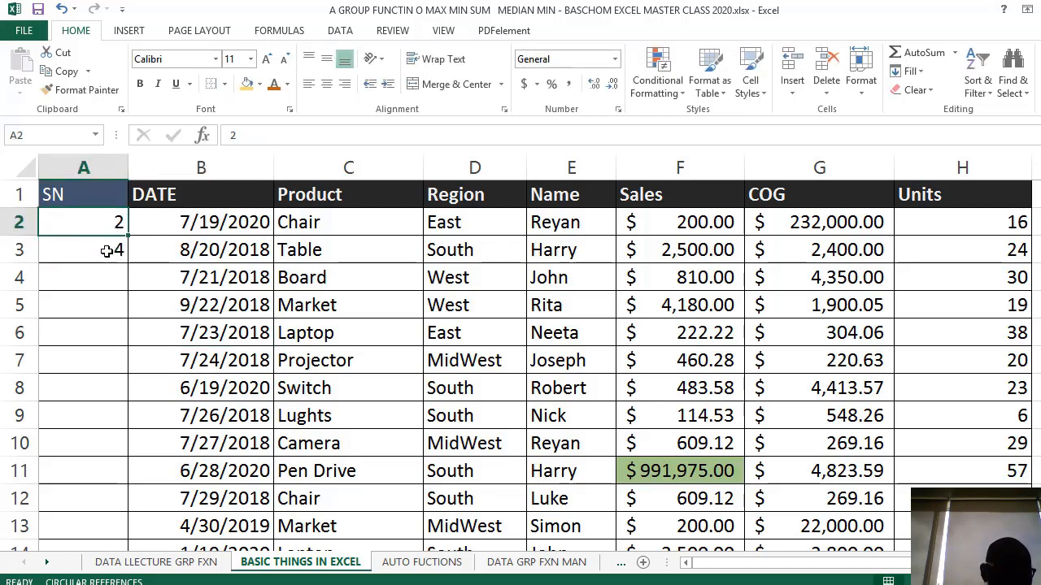
pyautogui.moveTo(106, 251); pyautogui.dragTo(135, 432)
pyautogui.scroll(7, 138, 436)
pyautogui.scroll(5, 137, 435)
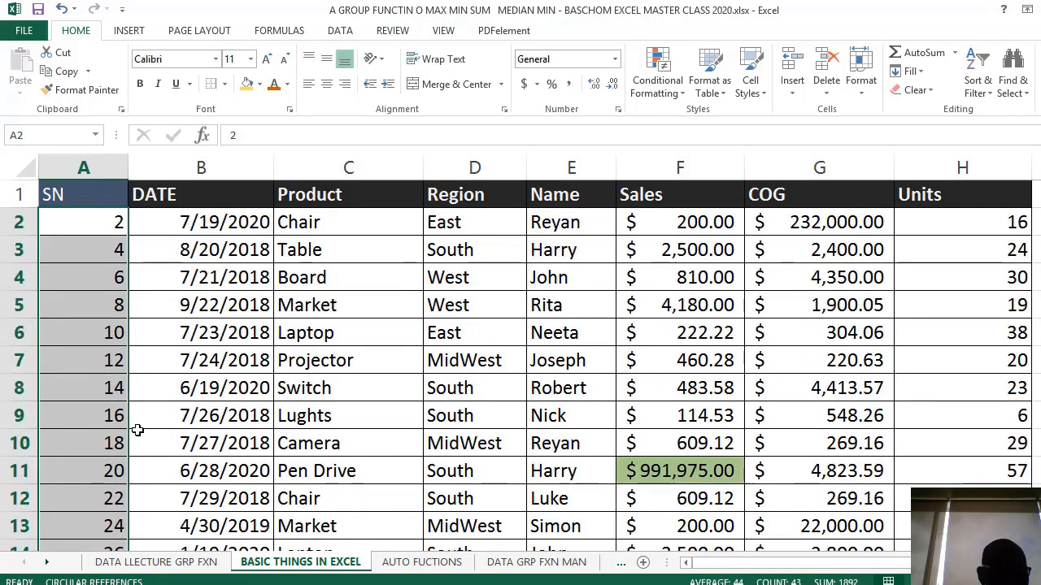
# Replace A2 with 1 and A3 with 2, and refill the SN column with consecutive numbers down to row 44.
pyautogui.click(93, 229)
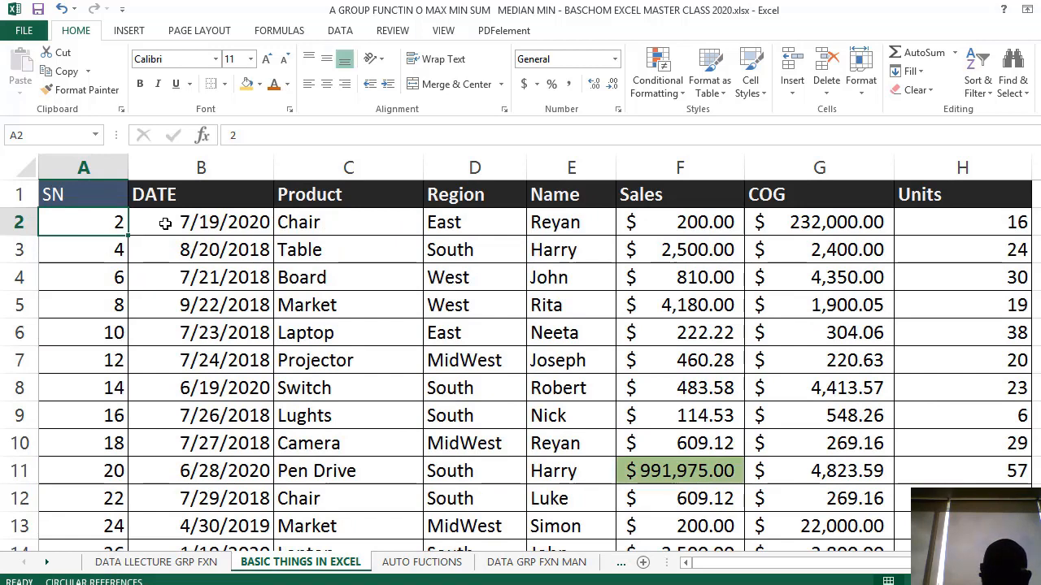
pyautogui.write('1')
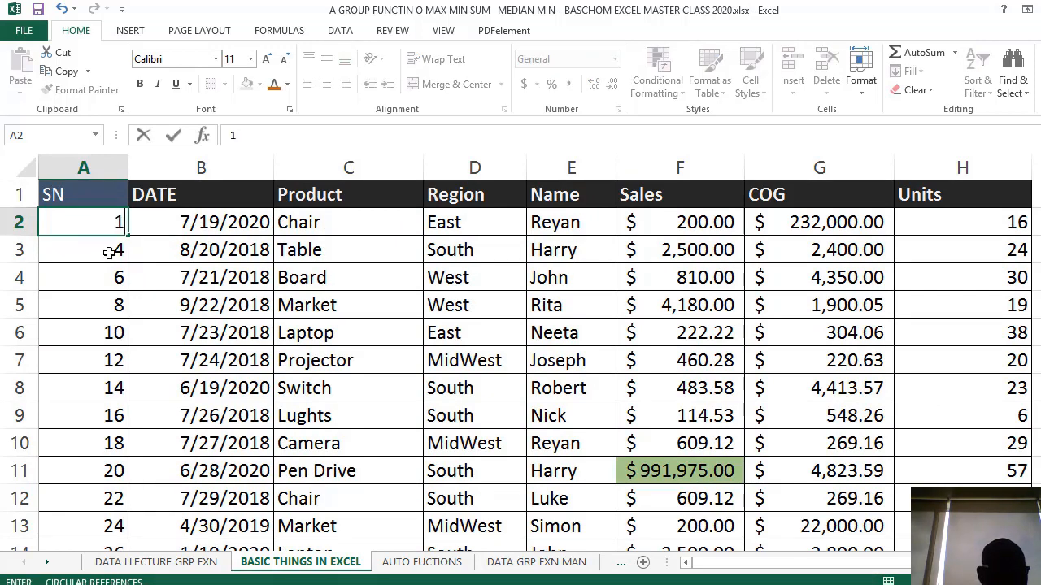
pyautogui.press('Return')
pyautogui.write('2')
pyautogui.click(199, 309)
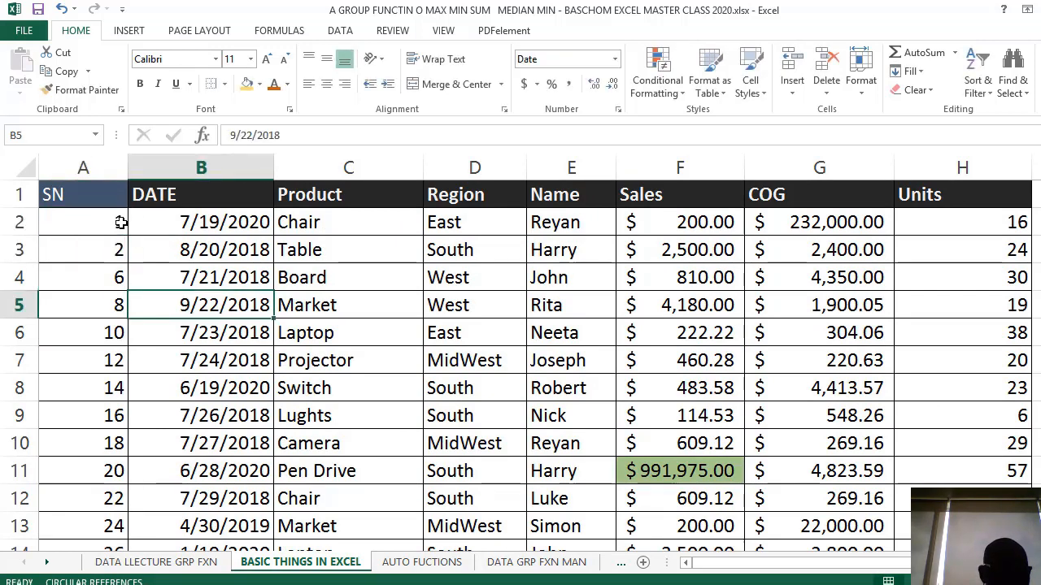
pyautogui.click(114, 230)
pyautogui.moveTo(122, 234); pyautogui.dragTo(120, 420)
pyautogui.scroll(12, 156, 446)
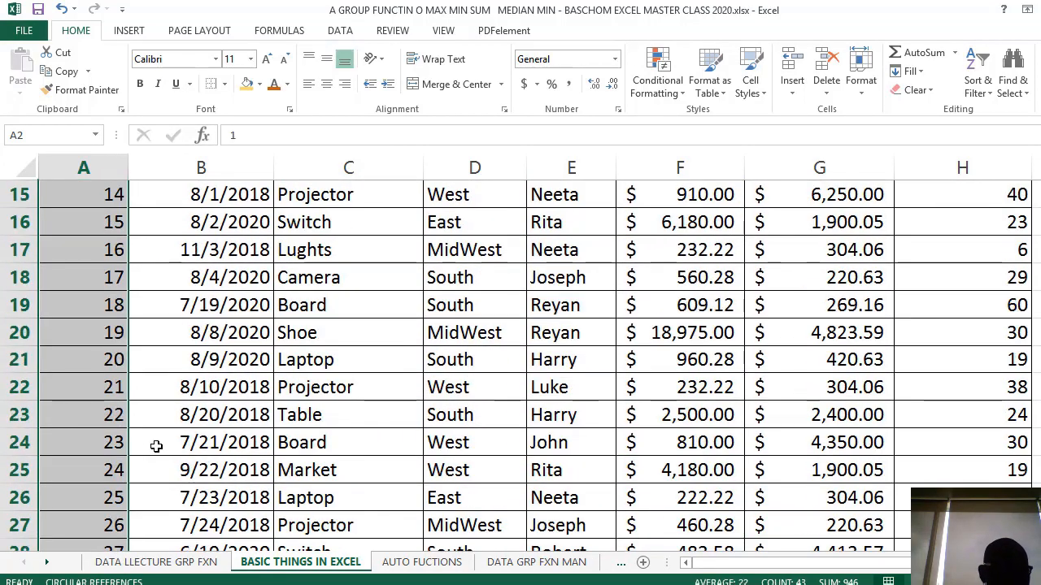
pyautogui.click(357, 394)
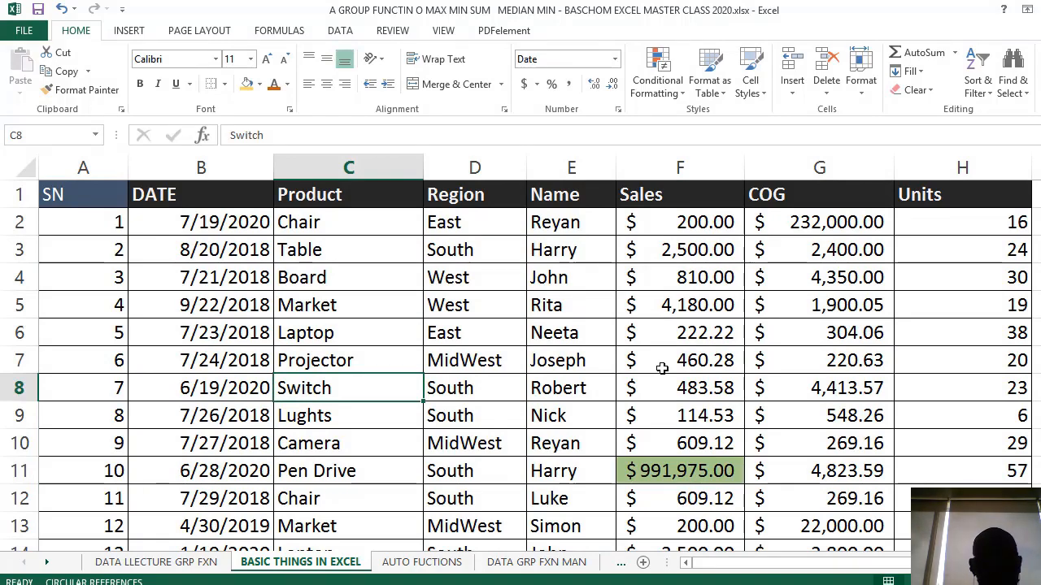
# Examine whether the header row stays in view between the first records and the summary rows.
pyautogui.click(610, 382)
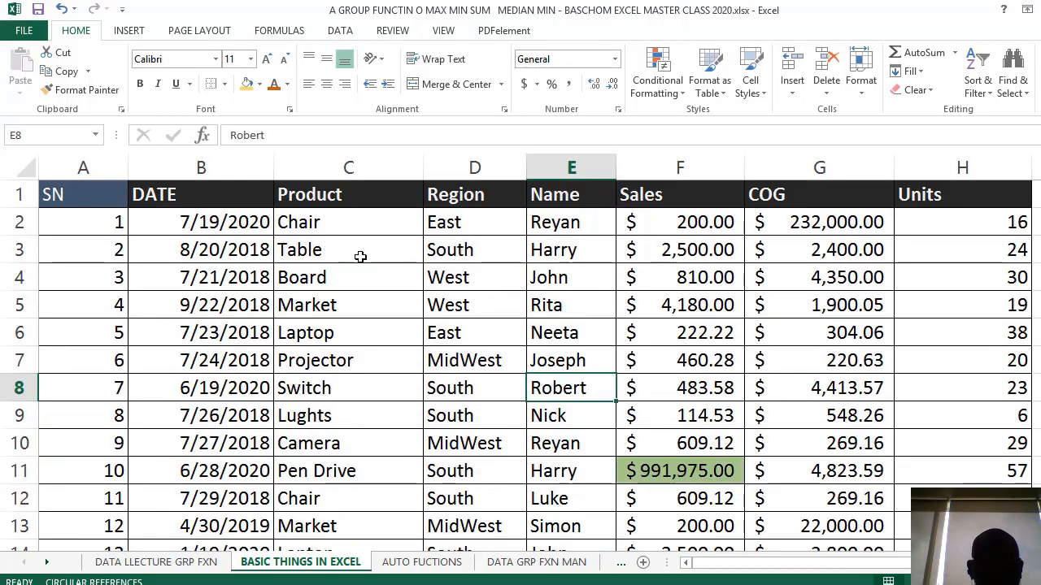
pyautogui.scroll(-13, 536, 291)
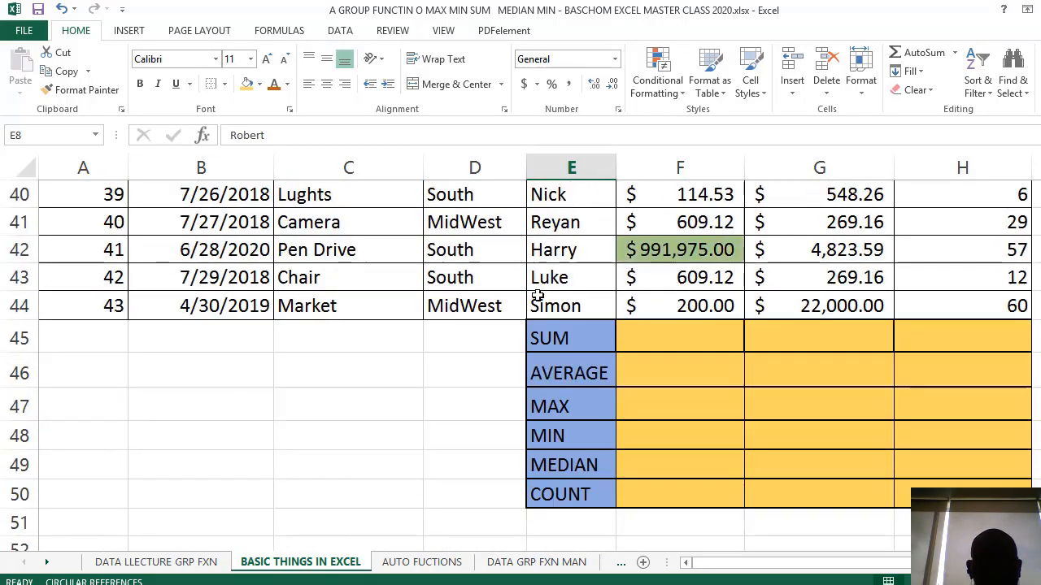
pyautogui.scroll(13, 537, 297)
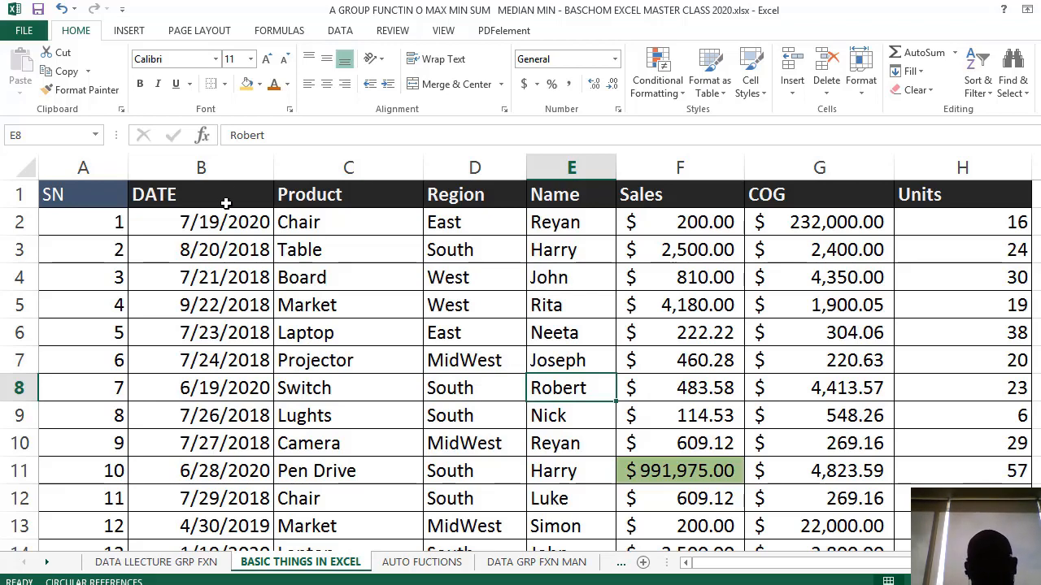
pyautogui.scroll(-4, 432, 265)
pyautogui.scroll(4, 337, 277)
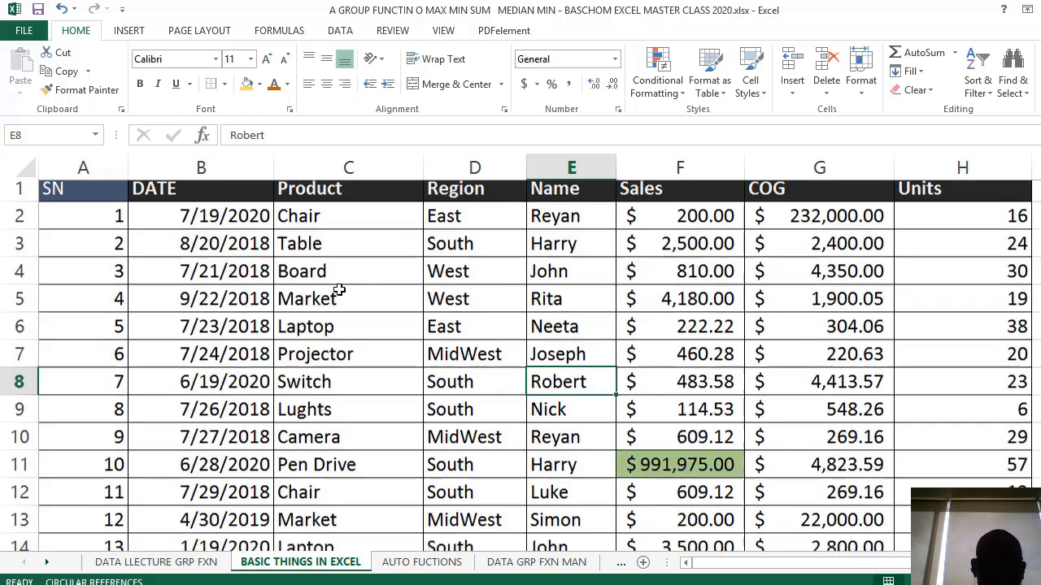
pyautogui.click(387, 200)
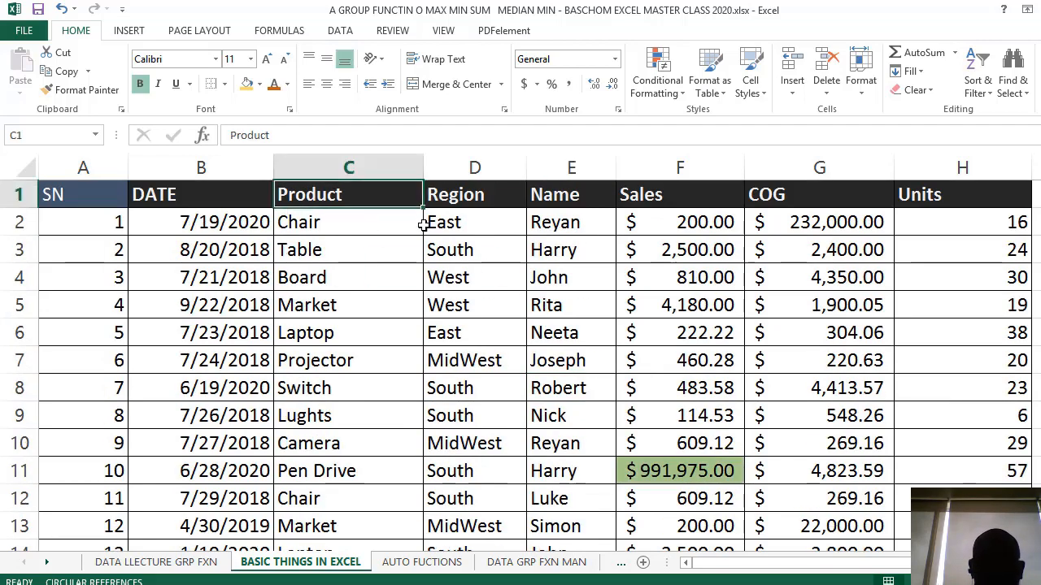
pyautogui.scroll(-4, 431, 237)
pyautogui.scroll(4, 156, 193)
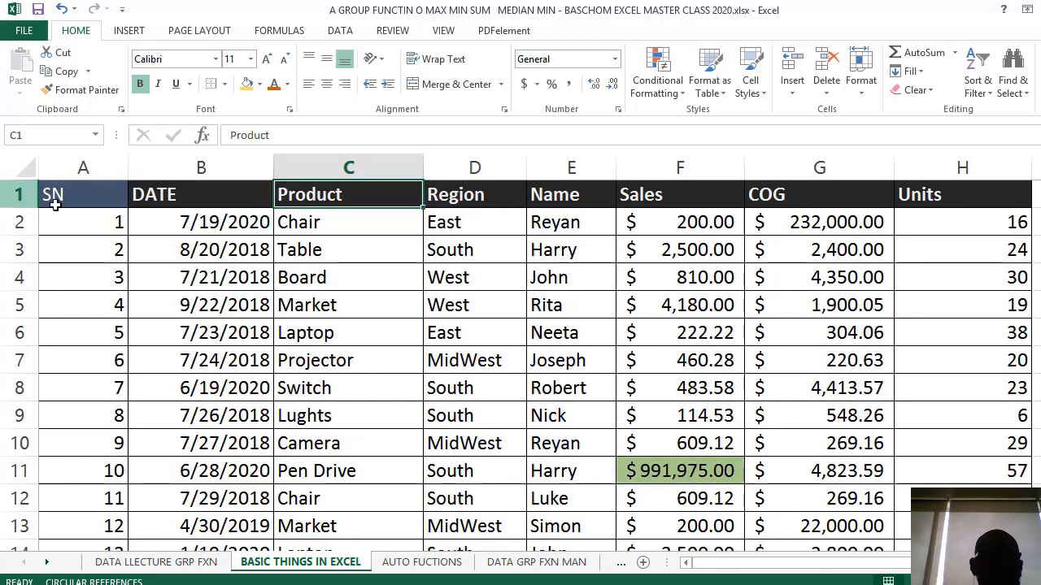
pyautogui.click(267, 273)
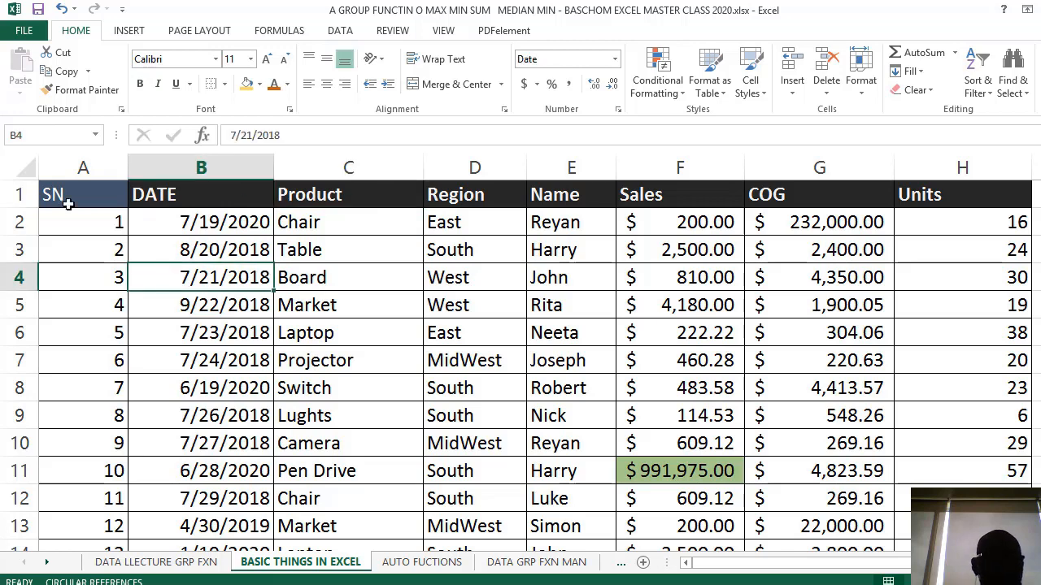
# Try to keep header row 1 in view by applying Freeze Panes to that row, and check it against the lower records.
pyautogui.click(8, 194)
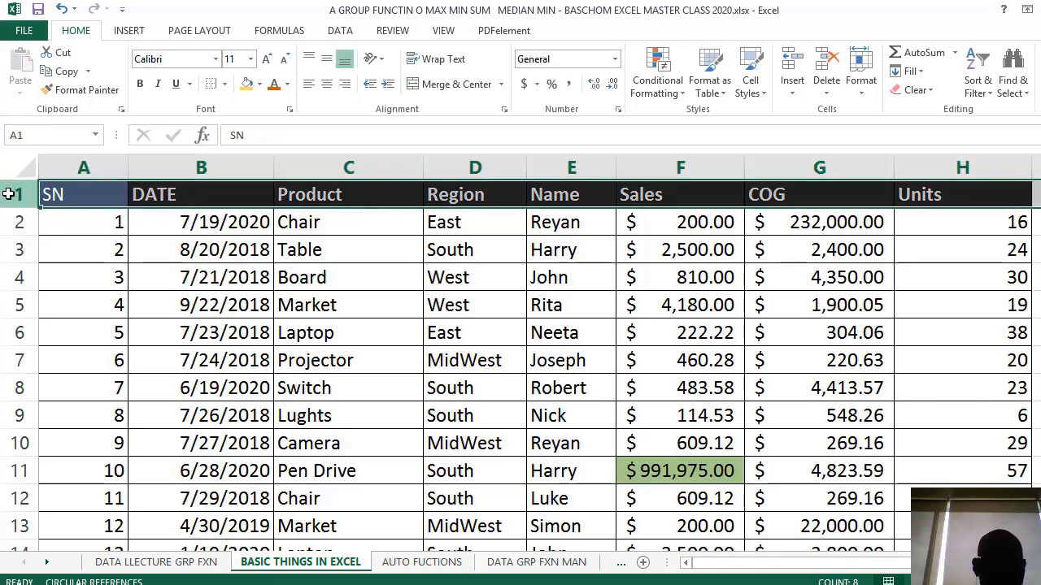
pyautogui.click(445, 30)
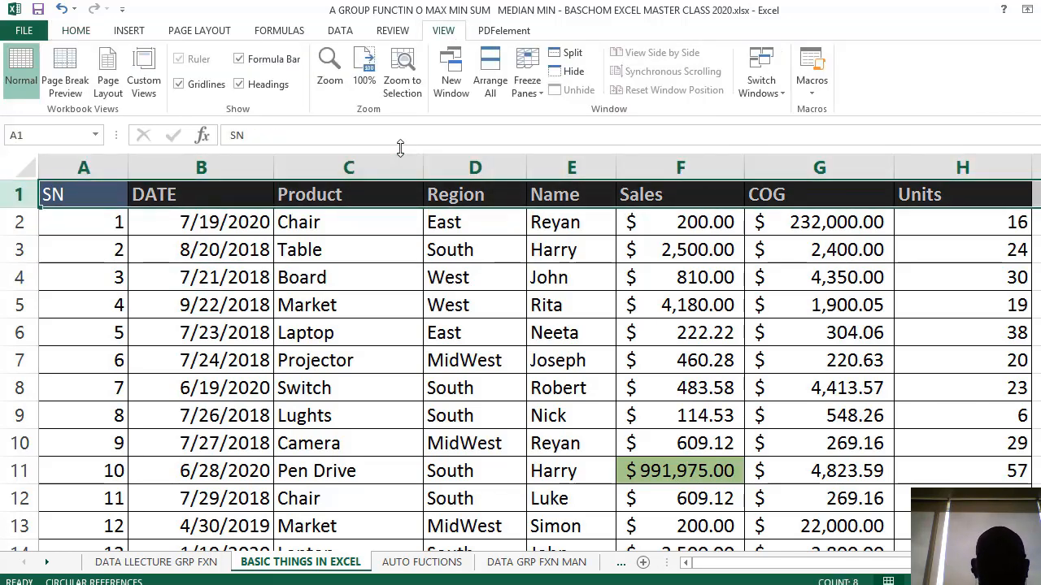
pyautogui.click(540, 91)
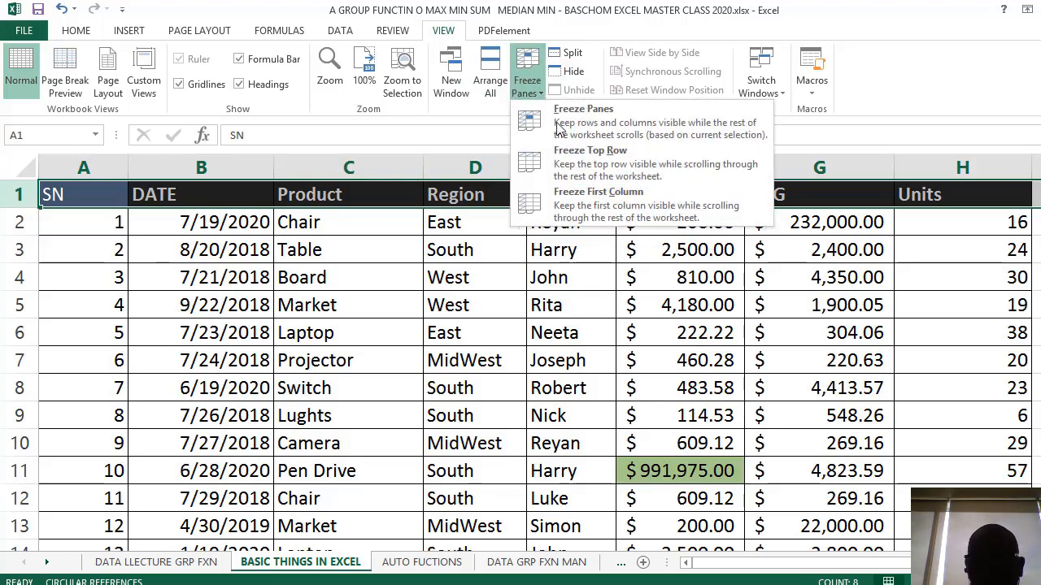
pyautogui.click(622, 133)
pyautogui.scroll(-7, 557, 250)
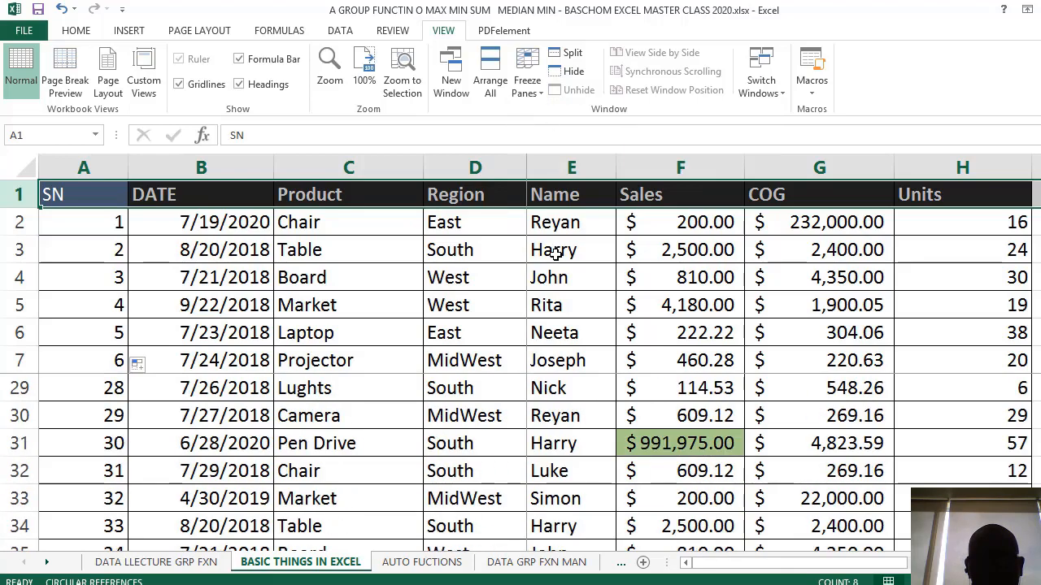
pyautogui.scroll(7, 558, 245)
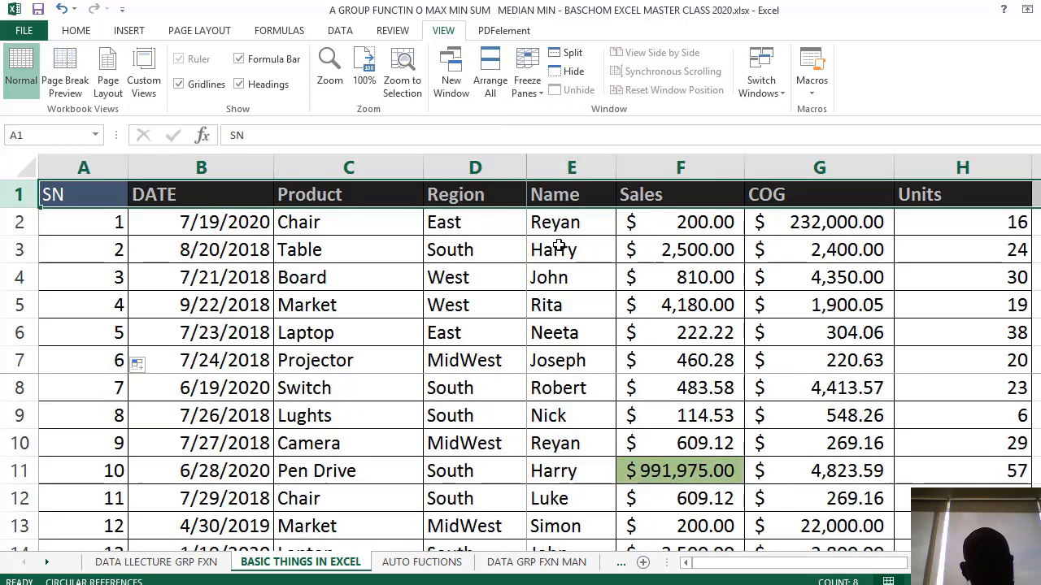
# Undo the last refill of the SN column with consecutive numbers.
pyautogui.hotkey('ctrl', 'z')
pyautogui.hotkey('ctrl', 'z')
pyautogui.hotkey('ctrl', 'z')
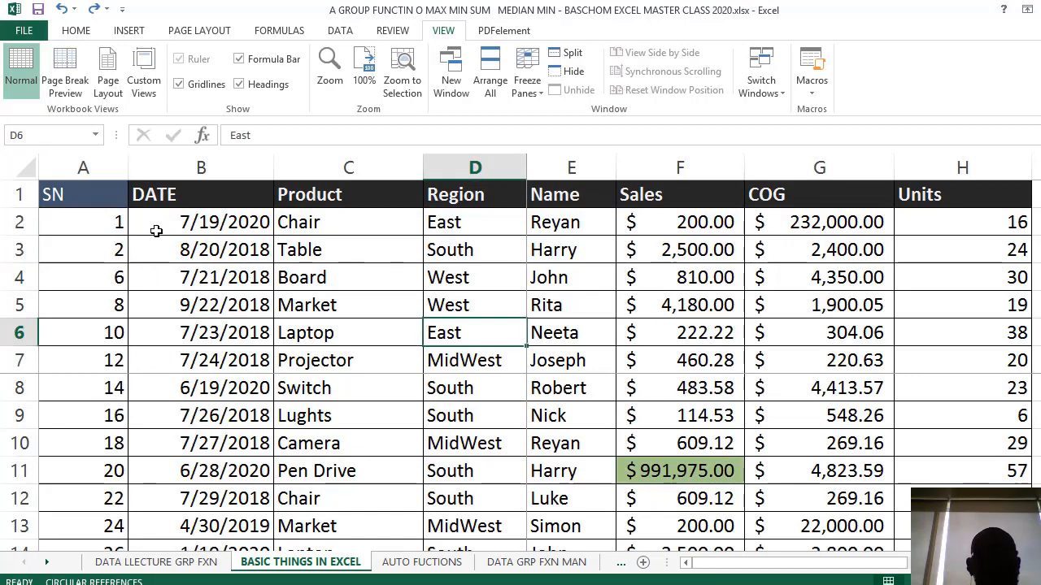
# Freeze the top row of the sheet so the column headers stay in view.
pyautogui.click(13, 194)
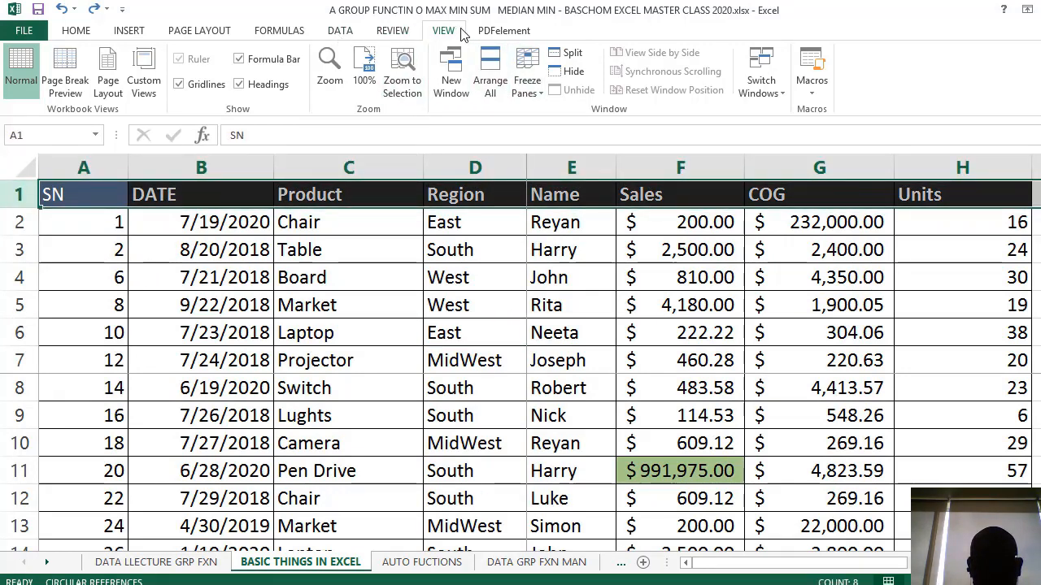
pyautogui.click(528, 85)
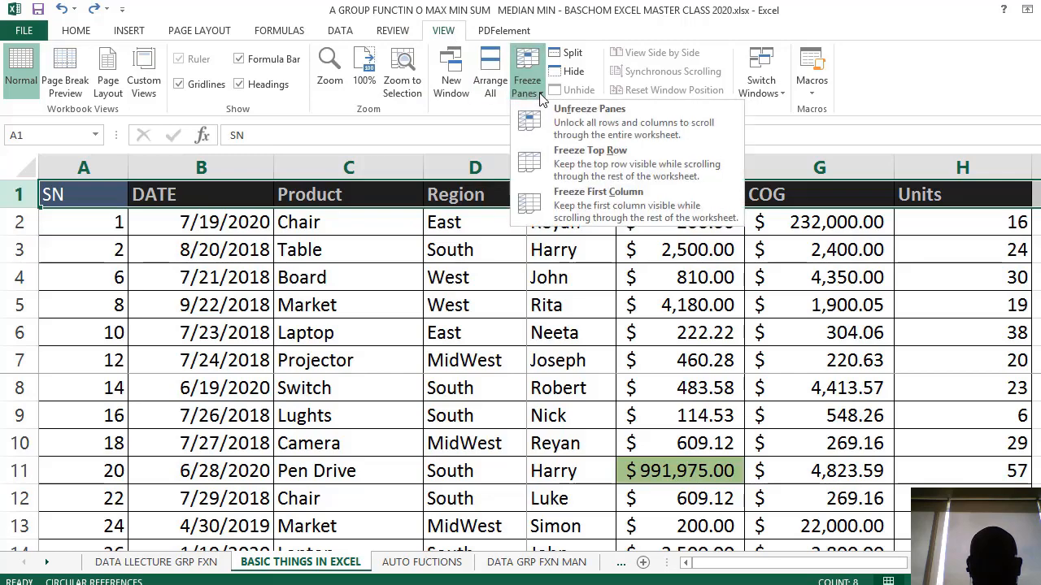
pyautogui.click(593, 163)
pyautogui.click(570, 332)
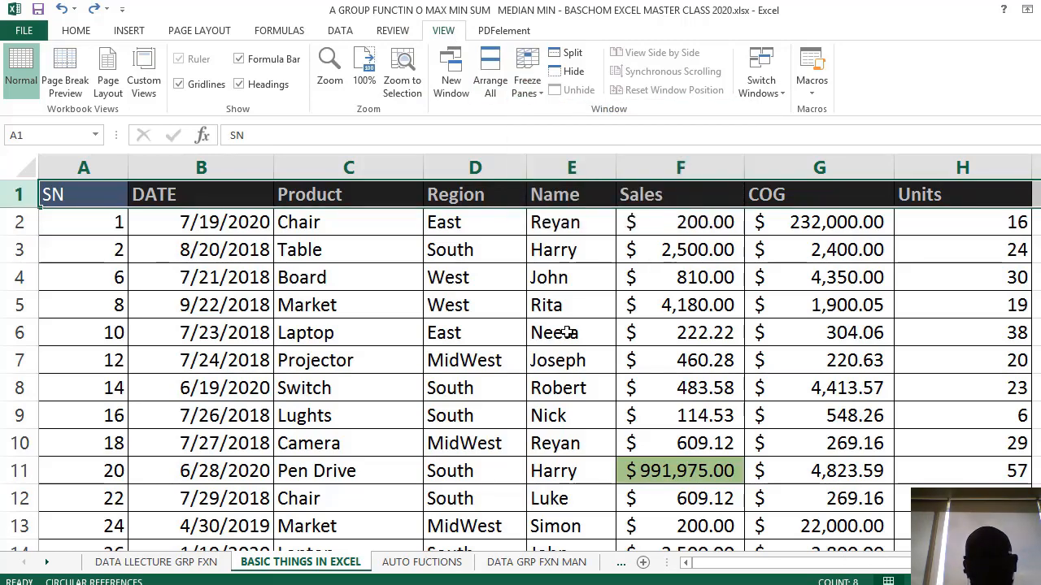
# Examine whether the frozen header row stays above the records from the first rows down to the lower part of the table.
pyautogui.scroll(-2, 572, 309)
pyautogui.scroll(-15, 572, 309)
pyautogui.scroll(13, 571, 309)
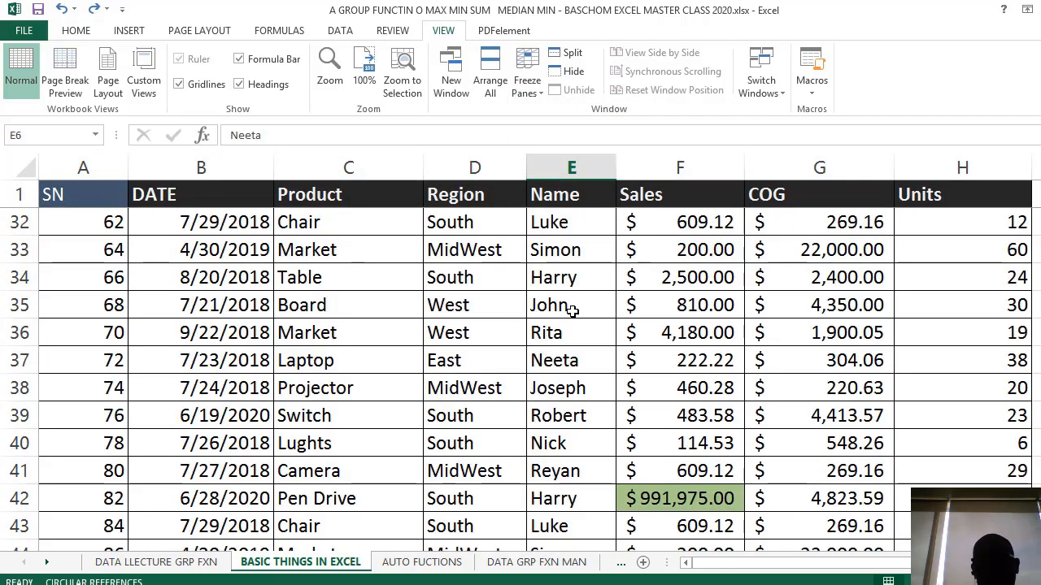
pyautogui.scroll(4, 572, 309)
pyautogui.scroll(-4, 571, 309)
pyautogui.scroll(4, 572, 309)
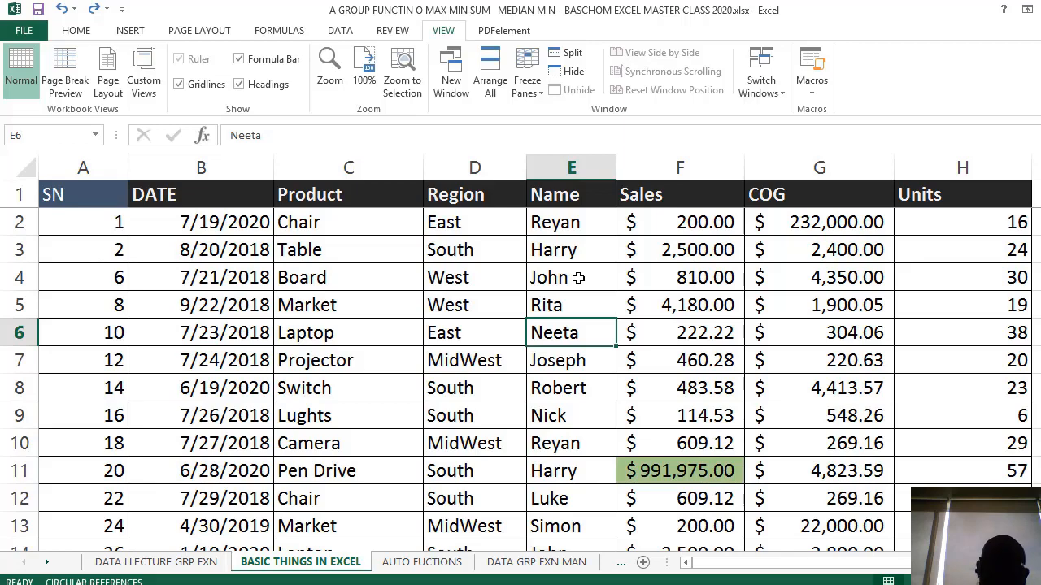
pyautogui.scroll(-11, 577, 278)
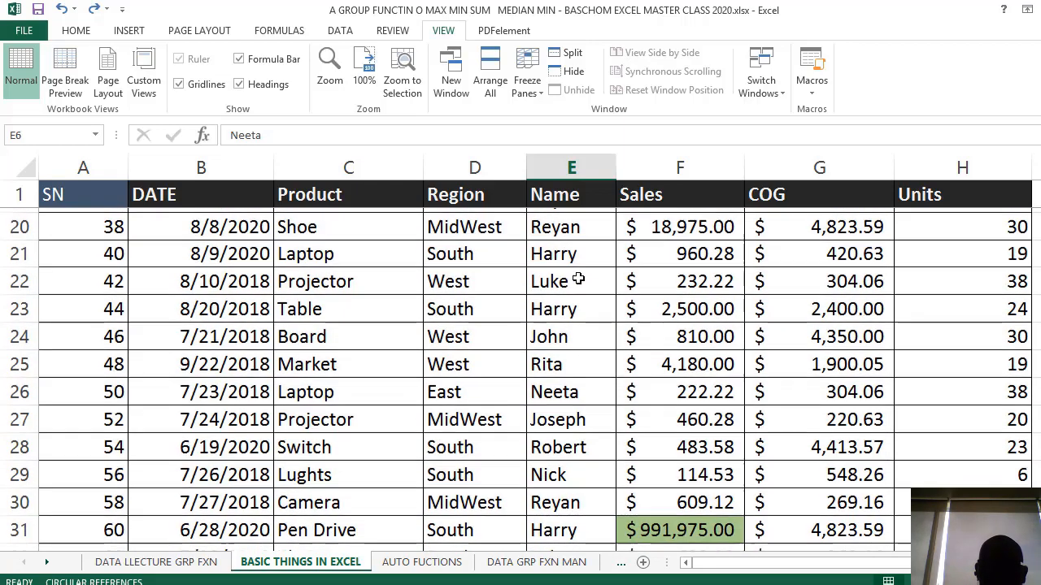
pyautogui.scroll(7, 579, 281)
pyautogui.scroll(4, 579, 283)
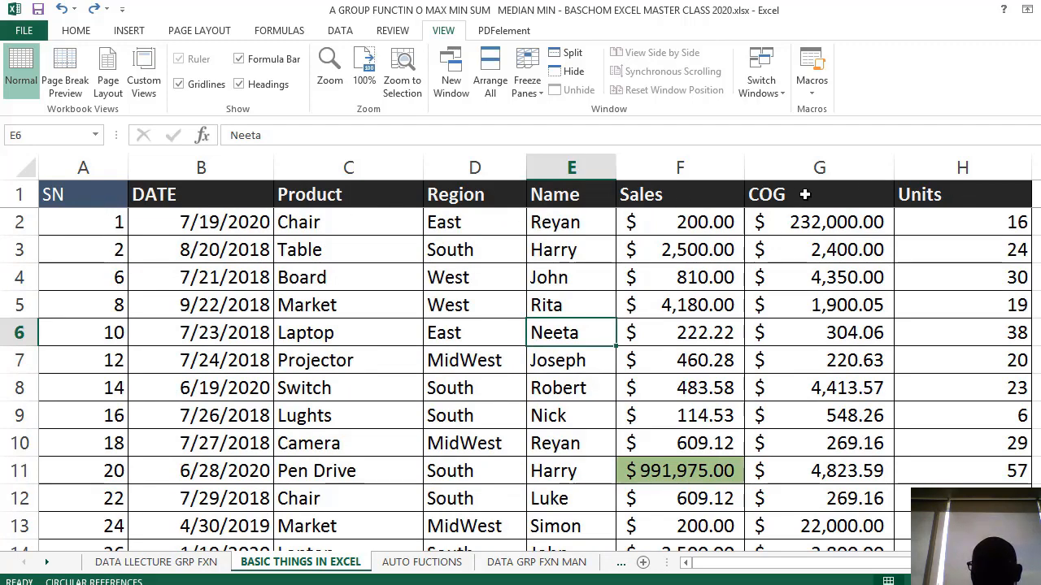
pyautogui.scroll(-7, 559, 507)
pyautogui.scroll(7, 553, 457)
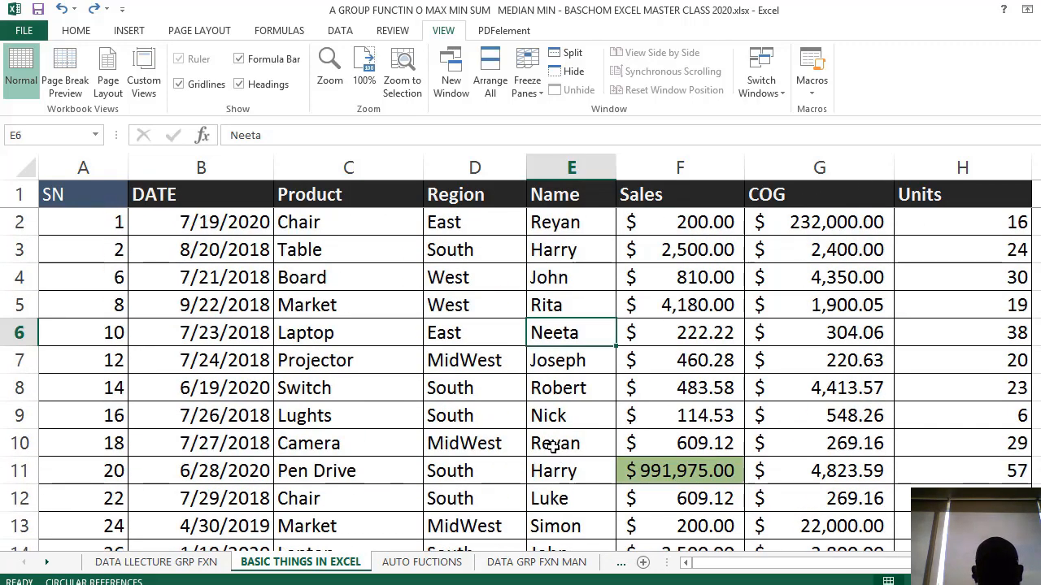
pyautogui.scroll(-4, 550, 425)
pyautogui.scroll(4, 550, 414)
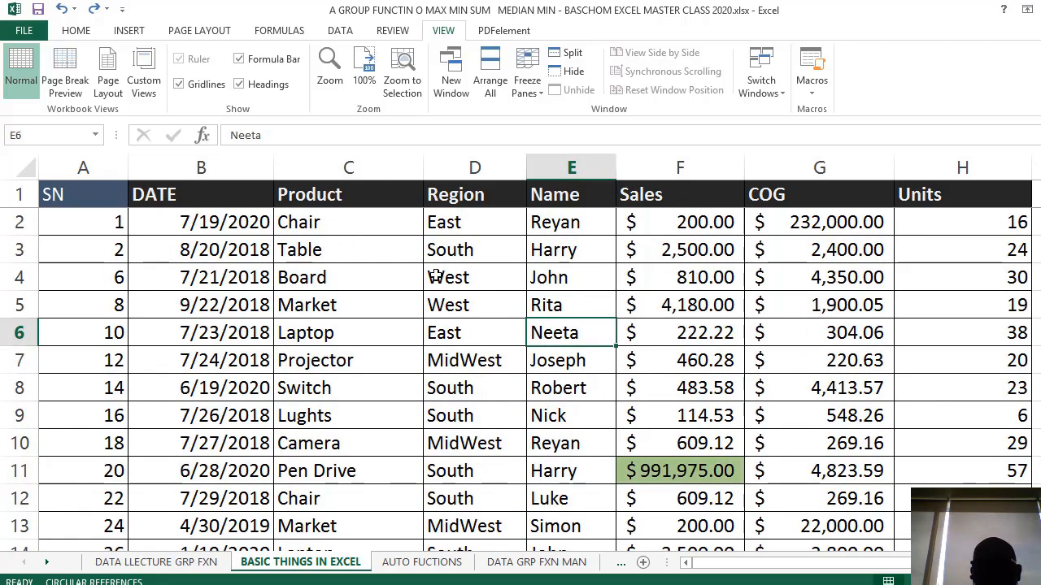
pyautogui.scroll(-3, 478, 327)
pyautogui.scroll(3, 481, 331)
pyautogui.click(448, 308)
pyautogui.click(383, 325)
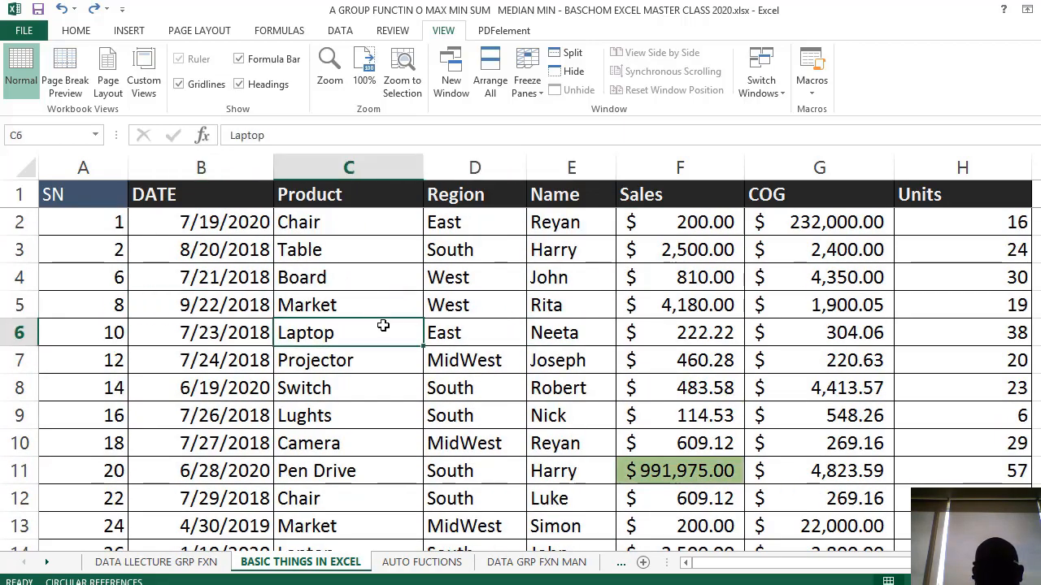
pyautogui.scroll(-6, 402, 328)
pyautogui.scroll(2, 407, 327)
pyautogui.scroll(-3, 407, 328)
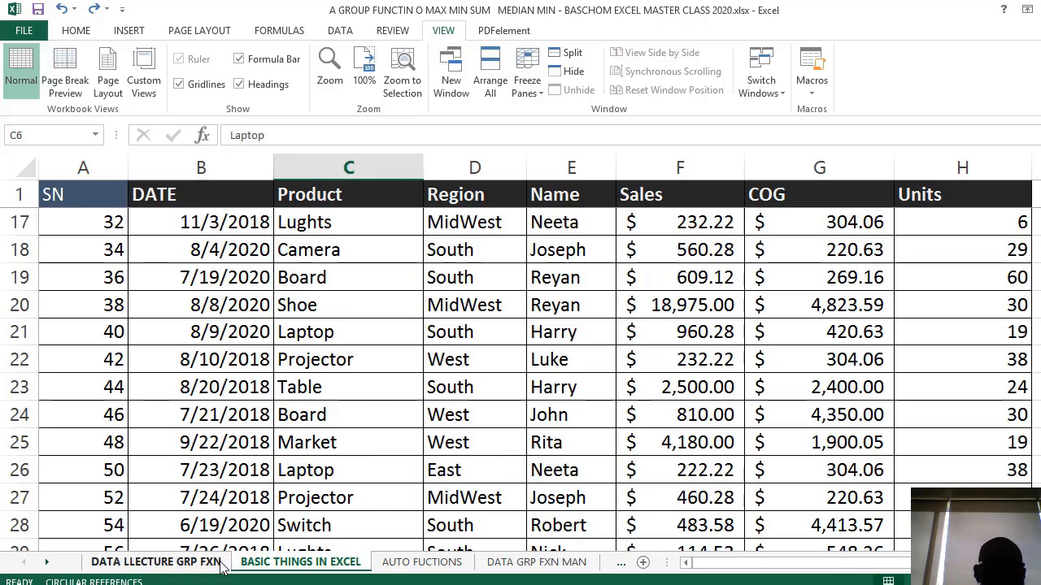
# Examine how the header rows behave on the DATA LLECTURE GRP FXN and AUTO FUCTIONS sheets for comparison.
pyautogui.click(156, 562)
pyautogui.click(623, 406)
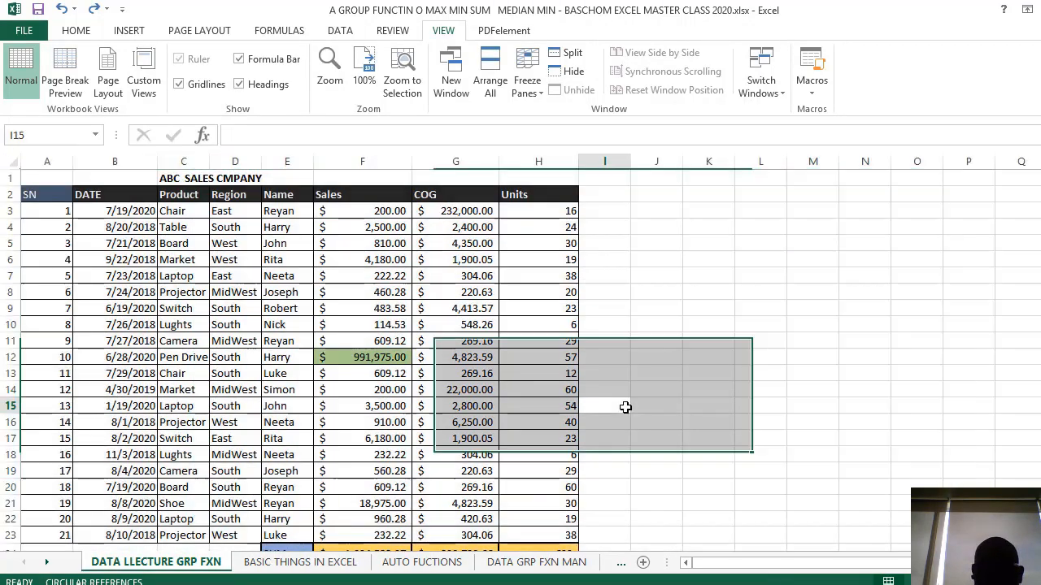
pyautogui.moveTo(1003, 583); pyautogui.dragTo(1013, 583)
pyautogui.scroll(2, 609, 422)
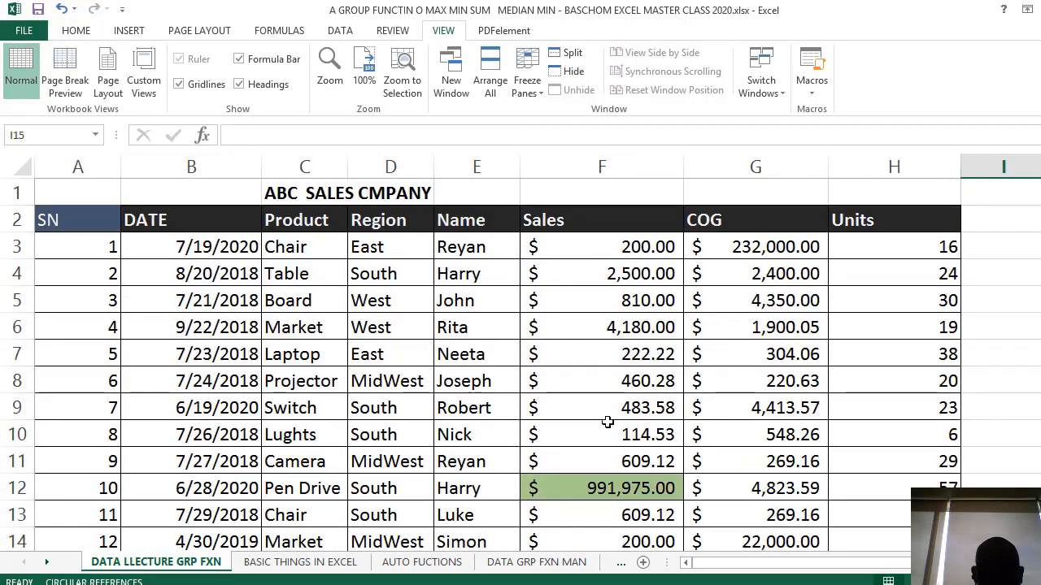
pyautogui.scroll(-4, 608, 422)
pyautogui.scroll(3, 608, 422)
pyautogui.scroll(-3, 608, 422)
pyautogui.scroll(3, 607, 422)
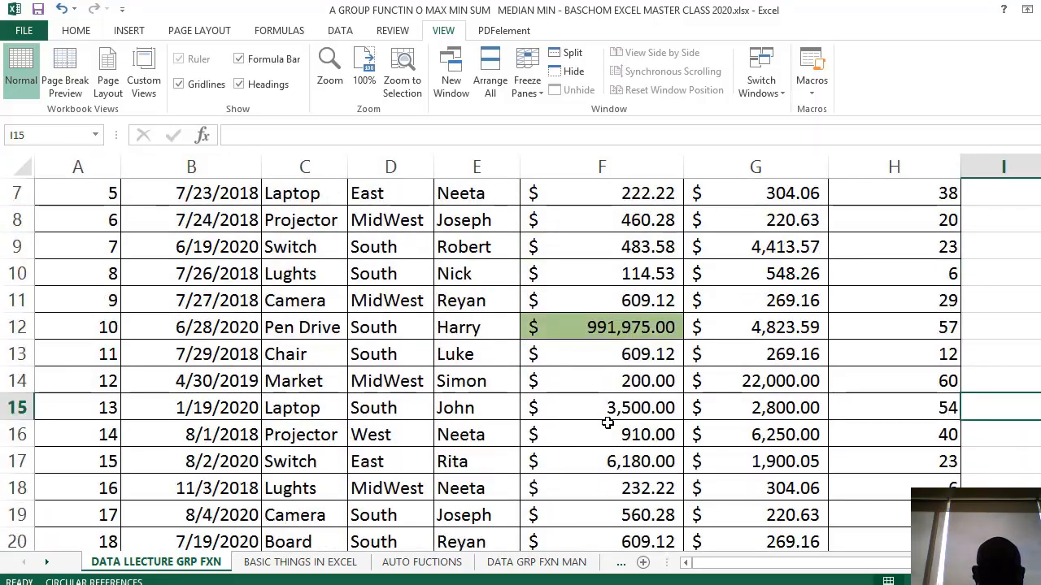
pyautogui.scroll(-1, 553, 439)
pyautogui.click(416, 562)
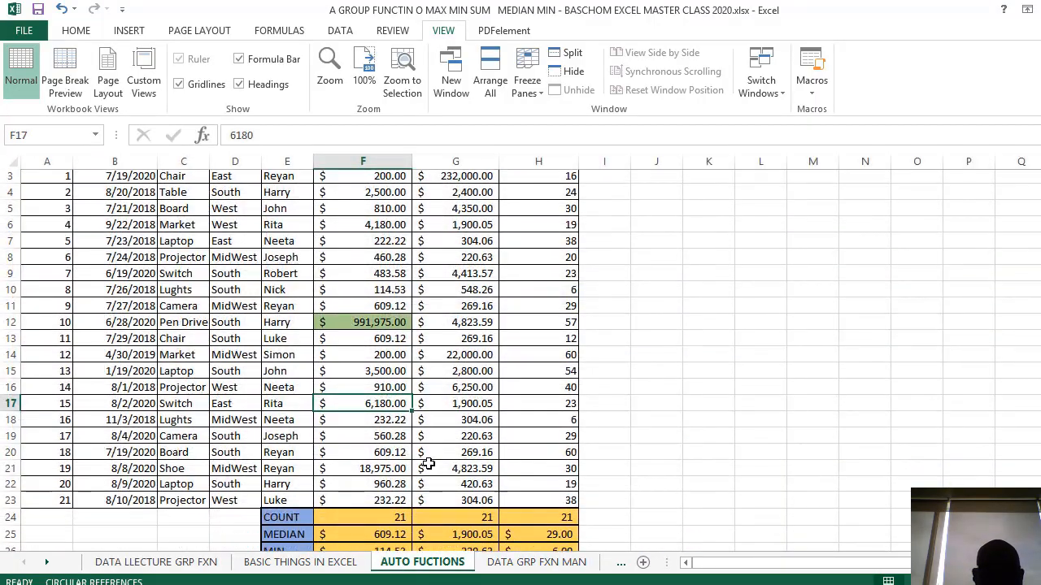
pyautogui.scroll(-1, 383, 525)
# Return to the BASIC THINGS IN EXCEL sheet and check its frozen header row against the lower records again.
pyautogui.click(303, 562)
pyautogui.scroll(5, 325, 479)
pyautogui.scroll(-6, 333, 463)
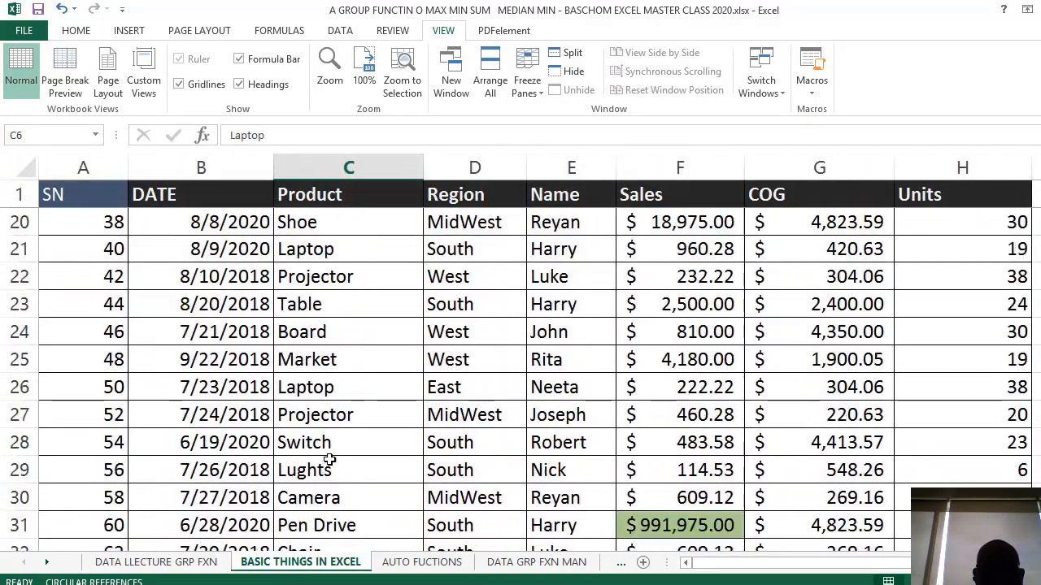
pyautogui.scroll(6, 331, 455)
pyautogui.scroll(-2, 329, 455)
pyautogui.scroll(2, 330, 457)
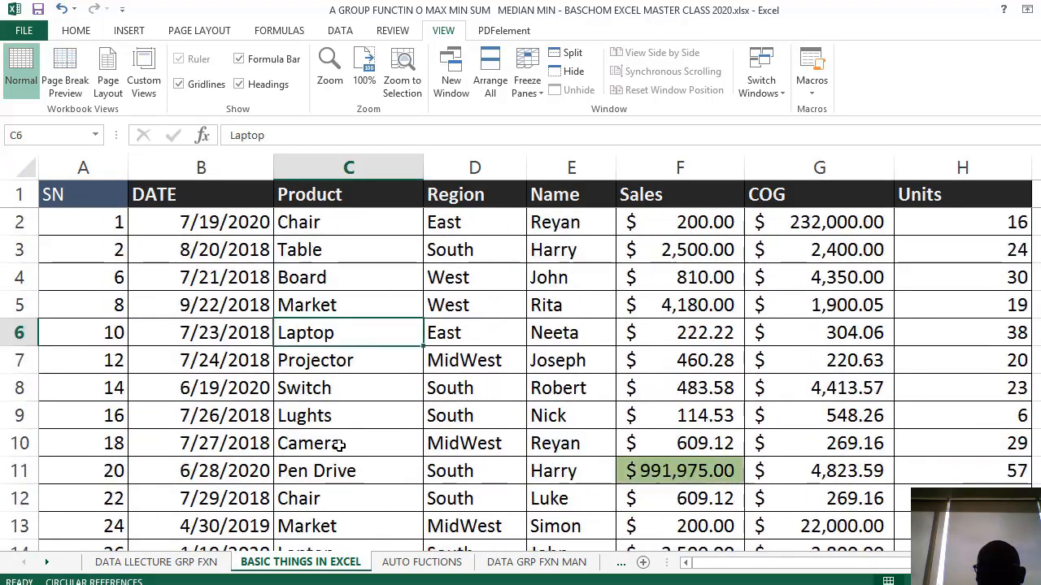
pyautogui.scroll(-4, 361, 408)
pyautogui.scroll(4, 360, 408)
pyautogui.click(372, 360)
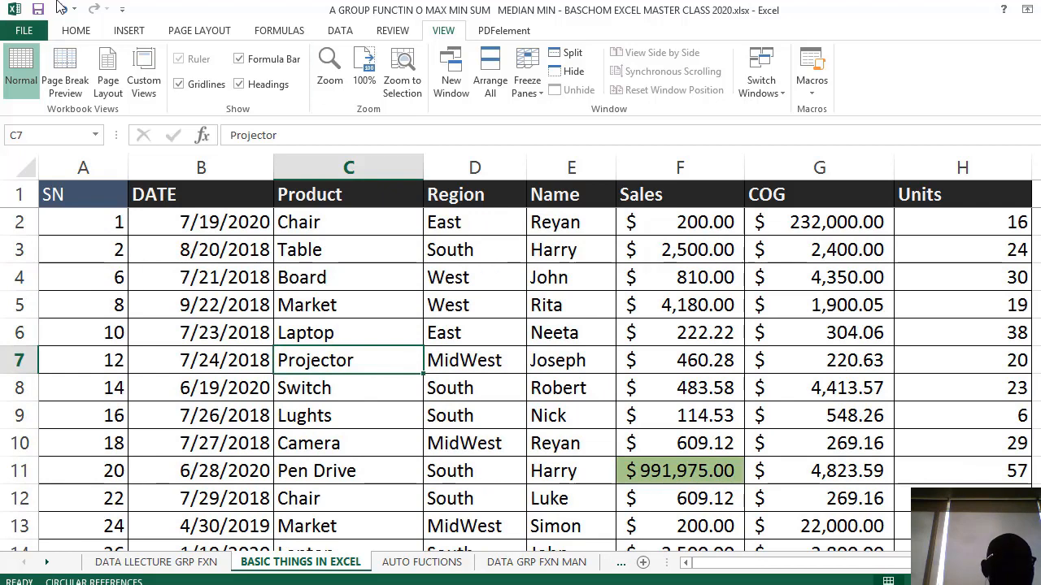
# Widen the DATE and Product columns of the sales table.
pyautogui.click(65, 31)
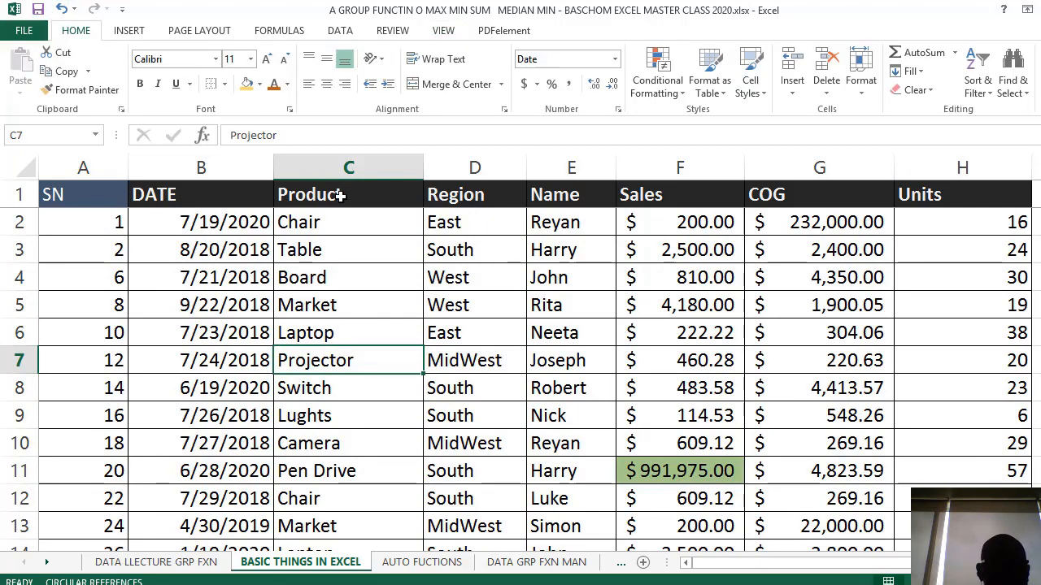
pyautogui.moveTo(275, 173); pyautogui.dragTo(342, 167)
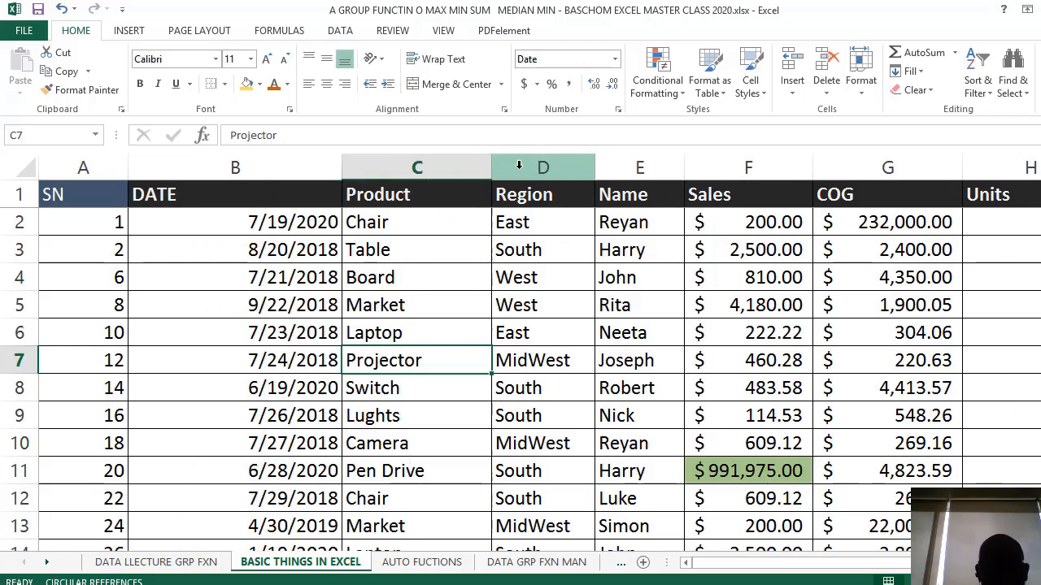
pyautogui.moveTo(492, 168); pyautogui.dragTo(518, 167)
# Widen the Region and Sales columns of the sales table.
pyautogui.moveTo(621, 167); pyautogui.dragTo(683, 168)
pyautogui.moveTo(901, 168); pyautogui.dragTo(965, 167)
pyautogui.click(101, 258)
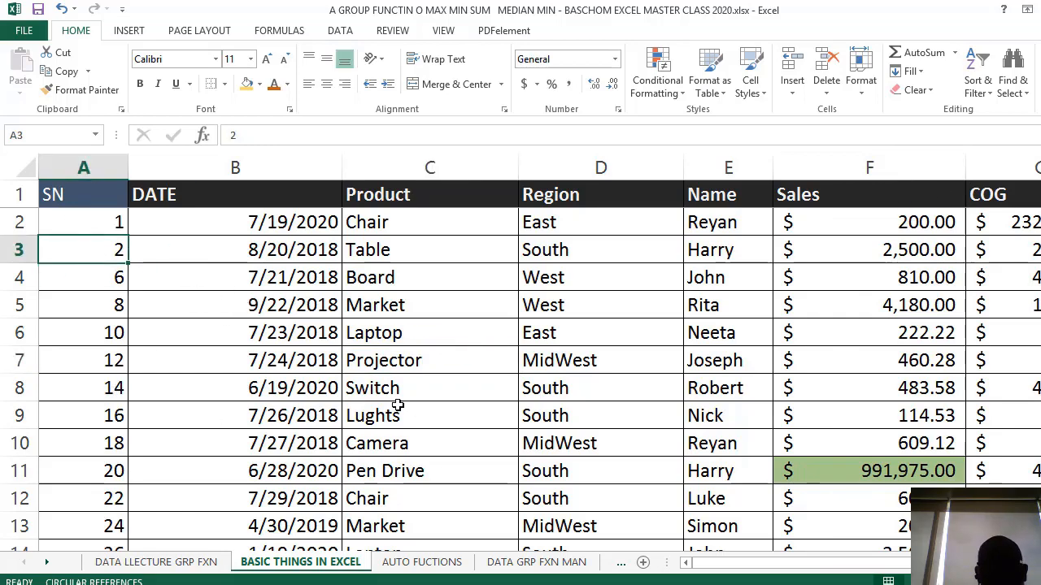
# Freeze the first column of the sheet so SN stays in view while scrolling sideways.
pyautogui.click(81, 154)
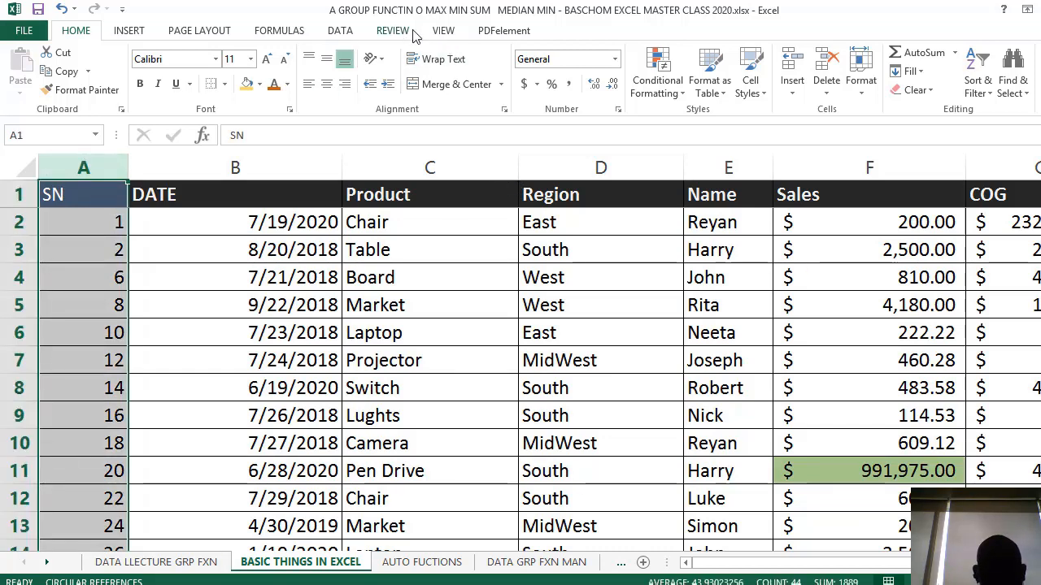
pyautogui.click(443, 30)
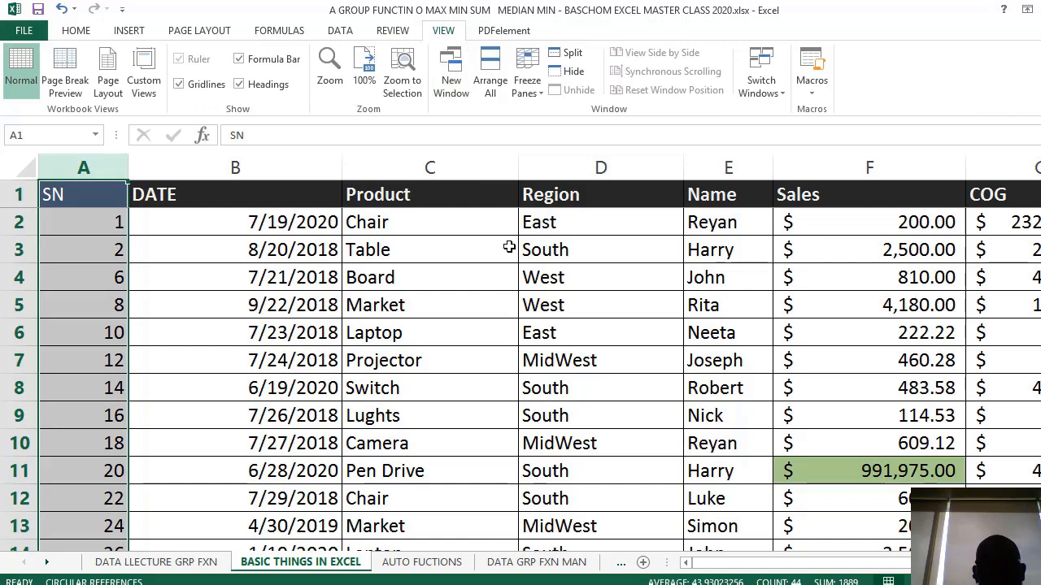
pyautogui.click(543, 94)
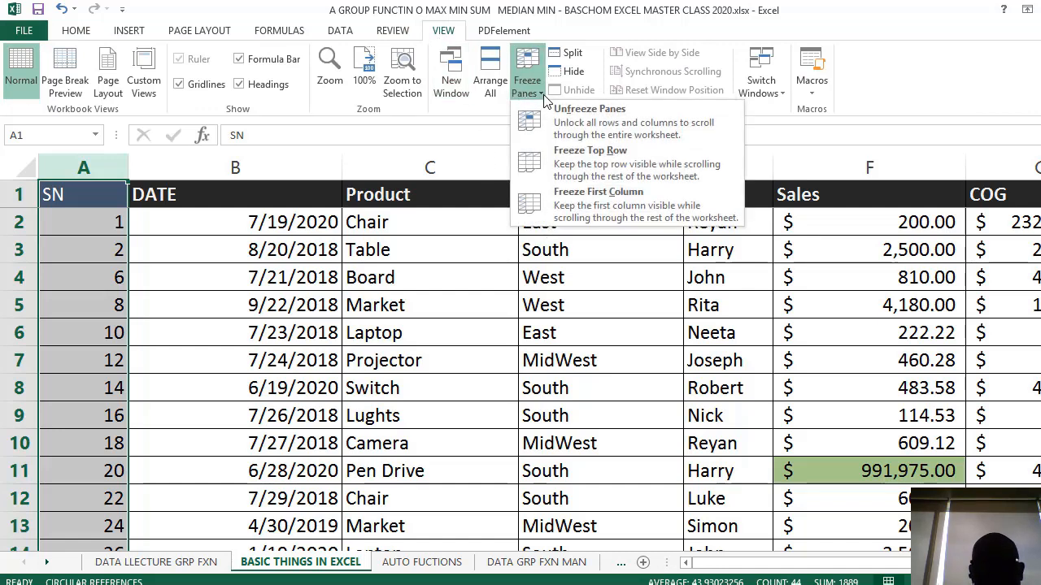
pyautogui.click(619, 210)
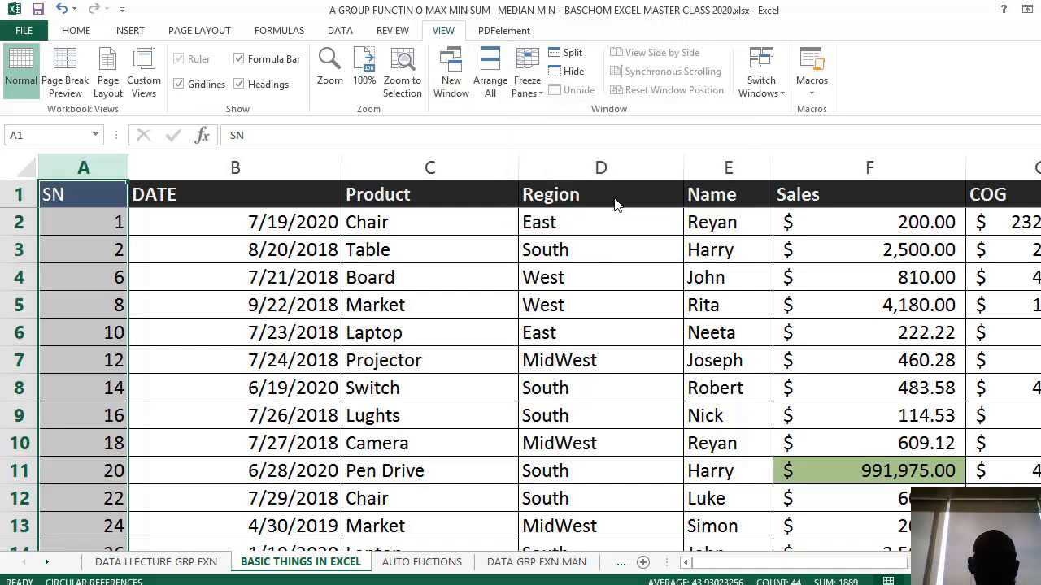
pyautogui.click(451, 370)
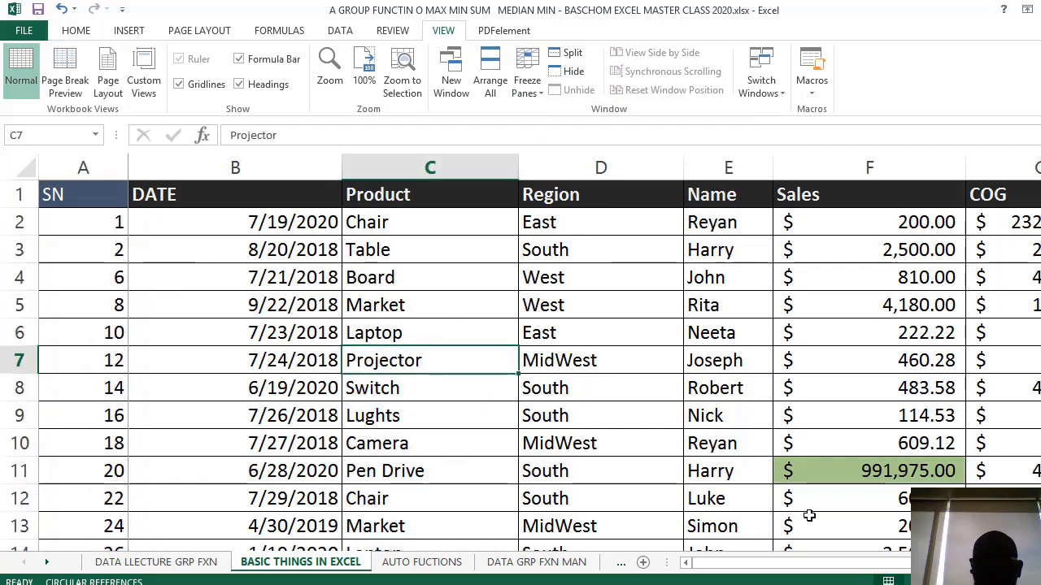
# Check how the sheet moves with SN frozen by browsing it sideways and up and down.
pyautogui.moveTo(789, 569)
pyautogui.mouseDown()
pyautogui.moveTo(821, 569)
pyautogui.moveTo(667, 581)
pyautogui.moveTo(819, 564)
pyautogui.moveTo(806, 563)
pyautogui.mouseUp()
pyautogui.scroll(-6, 390, 480)
pyautogui.scroll(6, 391, 480)
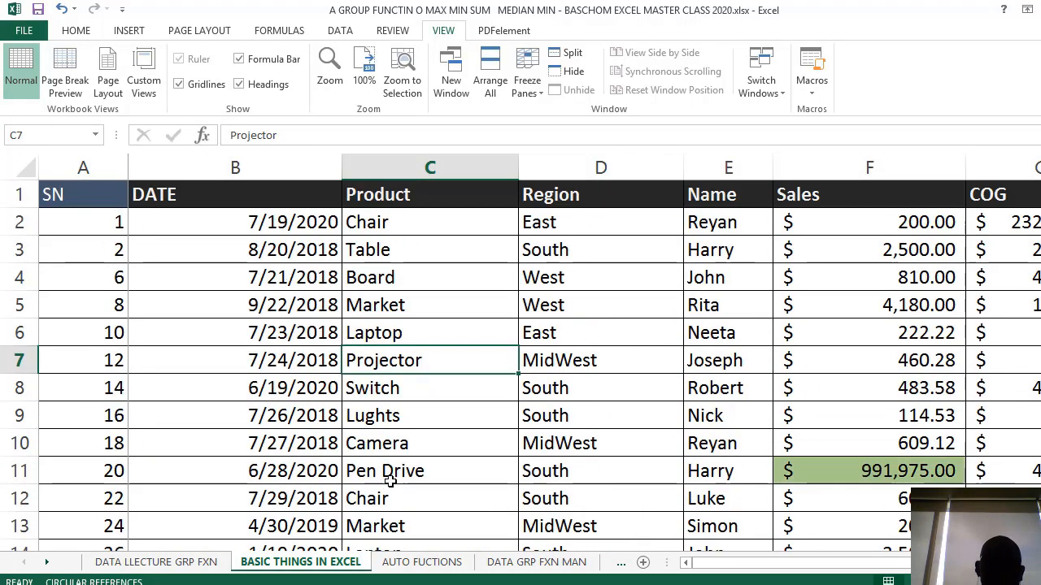
pyautogui.scroll(-4, 390, 479)
pyautogui.scroll(4, 407, 441)
pyautogui.scroll(-3, 399, 442)
pyautogui.scroll(3, 490, 437)
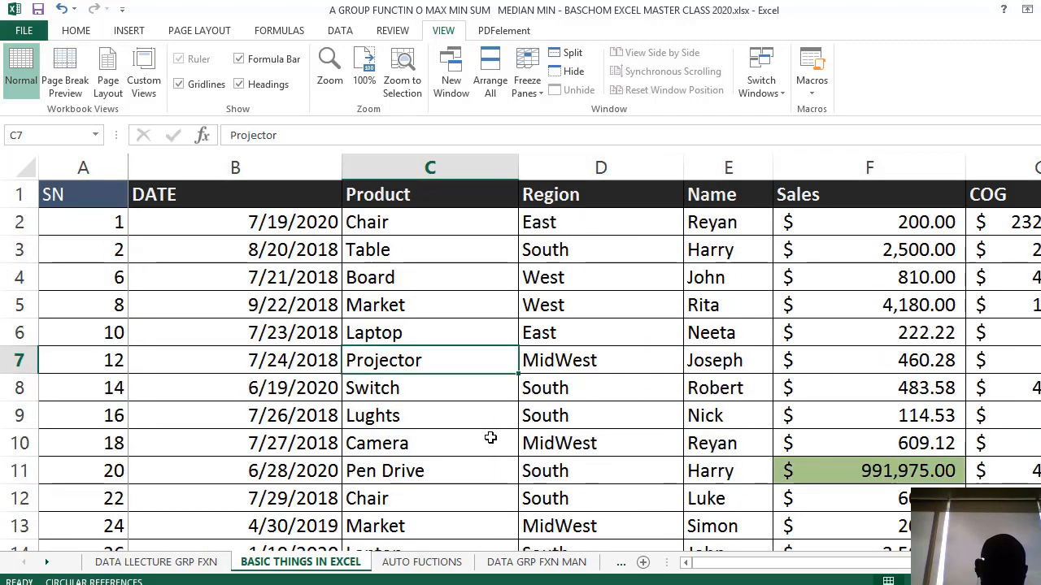
# Copy columns B to G, DATE through COG, and insert the copied cells at column I.
pyautogui.moveTo(235, 166); pyautogui.dragTo(1014, 224)
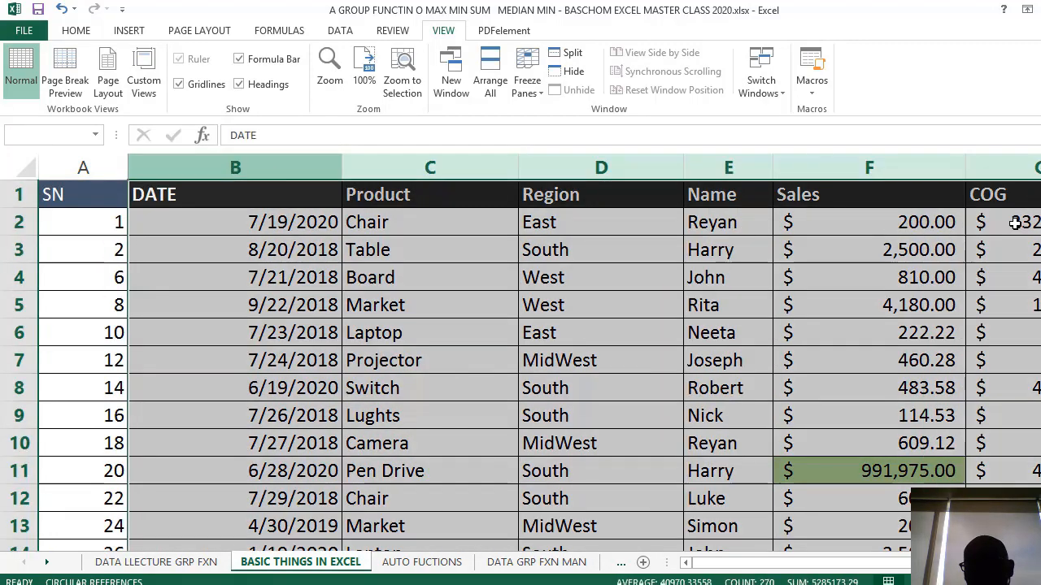
pyautogui.hotkey('ctrl', 'c')
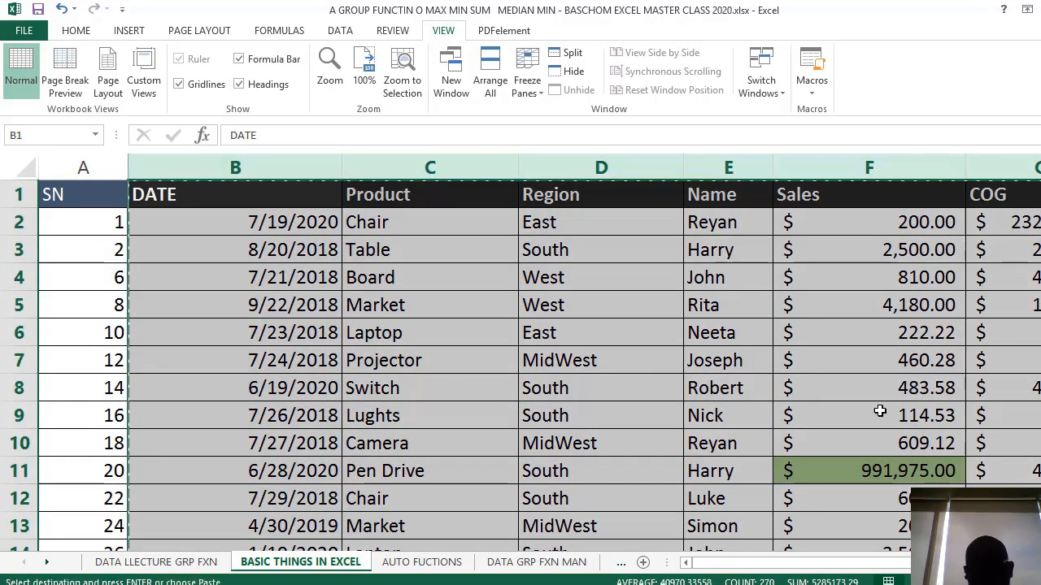
pyautogui.moveTo(896, 564); pyautogui.dragTo(984, 564)
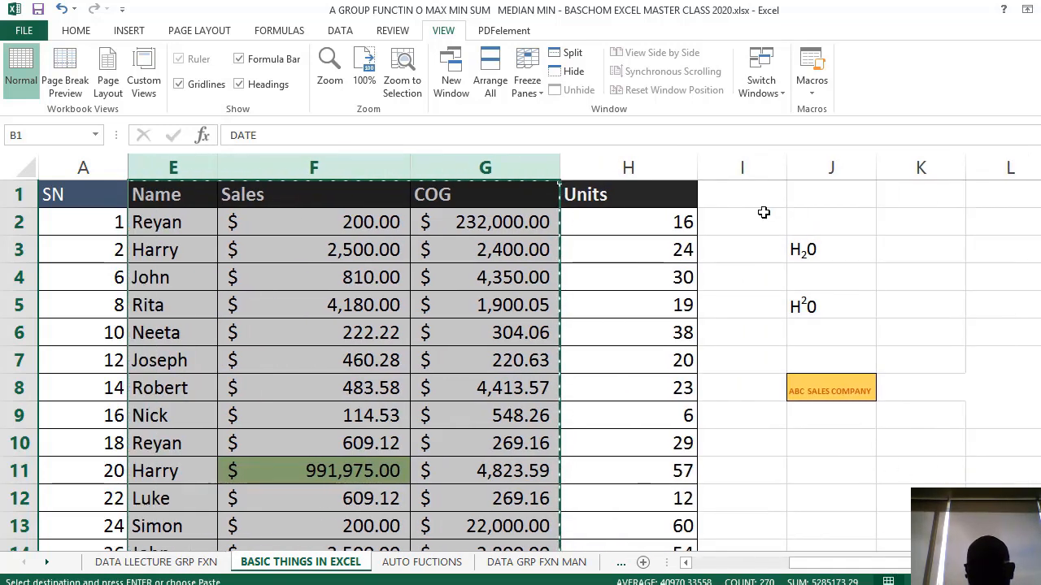
pyautogui.rightClick(736, 173)
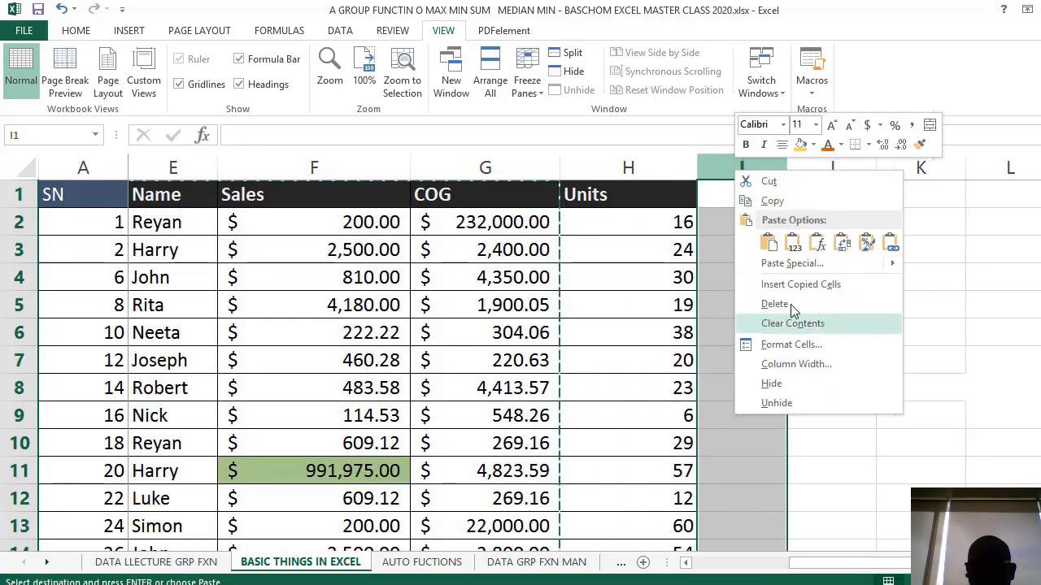
pyautogui.click(839, 292)
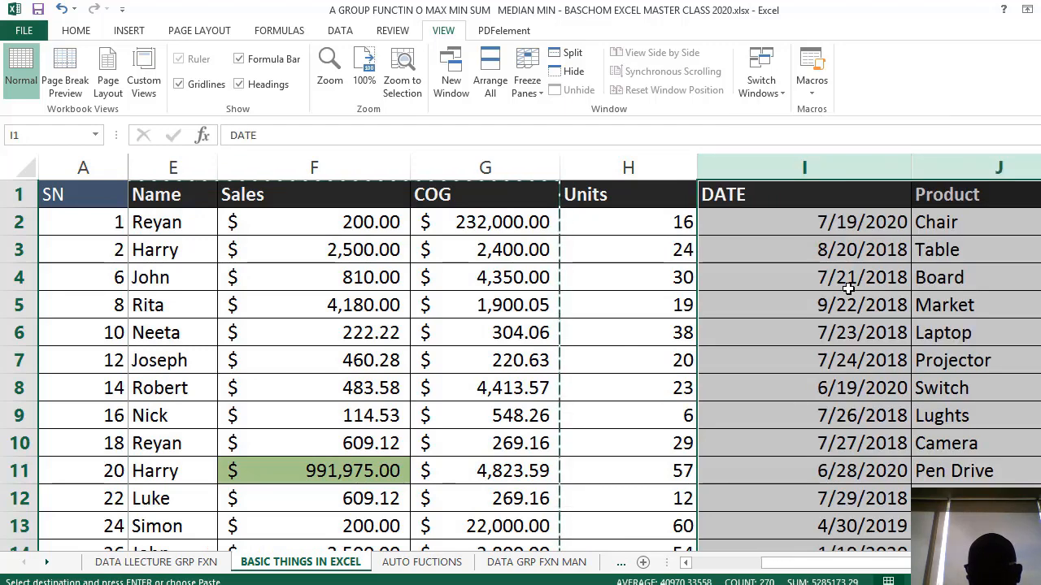
pyautogui.click(804, 305)
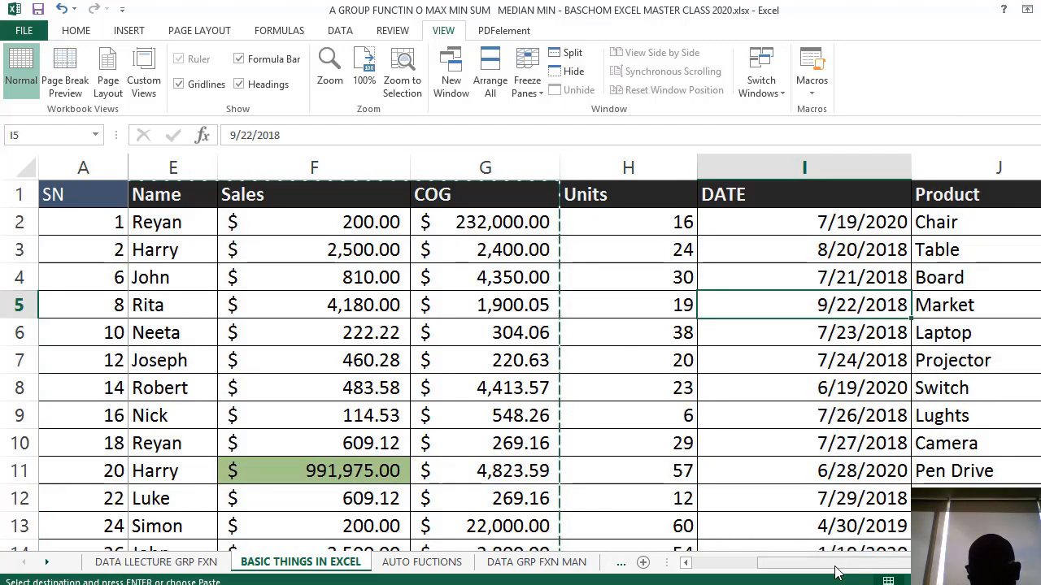
# Review the extended table from its last columns back to the first and down its rows.
pyautogui.moveTo(835, 564); pyautogui.dragTo(660, 569)
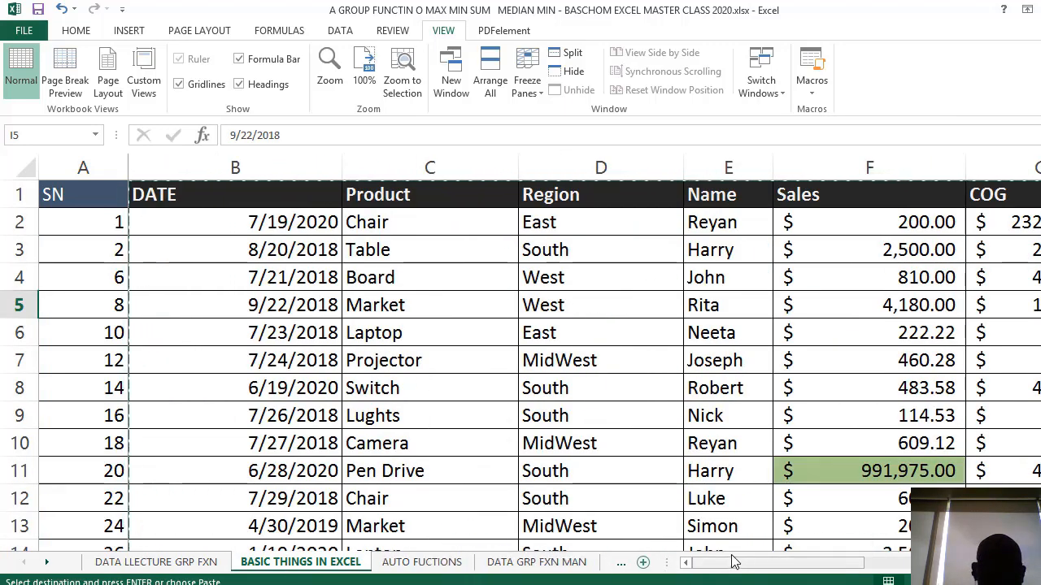
pyautogui.moveTo(735, 561); pyautogui.dragTo(666, 561)
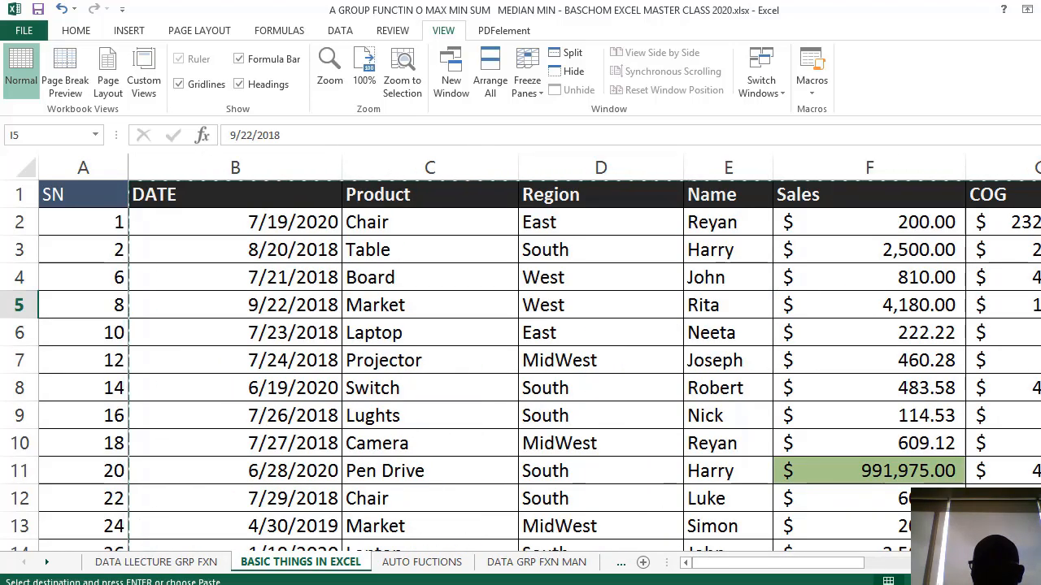
pyautogui.scroll(-9, 668, 362)
pyautogui.scroll(9, 668, 362)
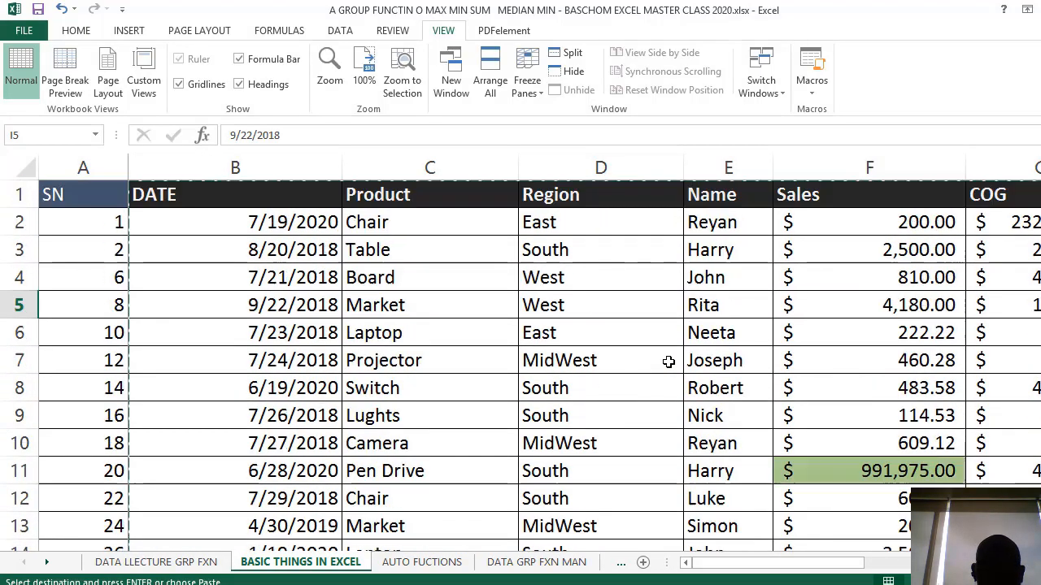
# Switch to the PowerPoint slide show to review the list of basic cell formatting topics, and return to the Excel workbook.
pyautogui.click(446, 396)
pyautogui.hotkey('alt', 'Tab')
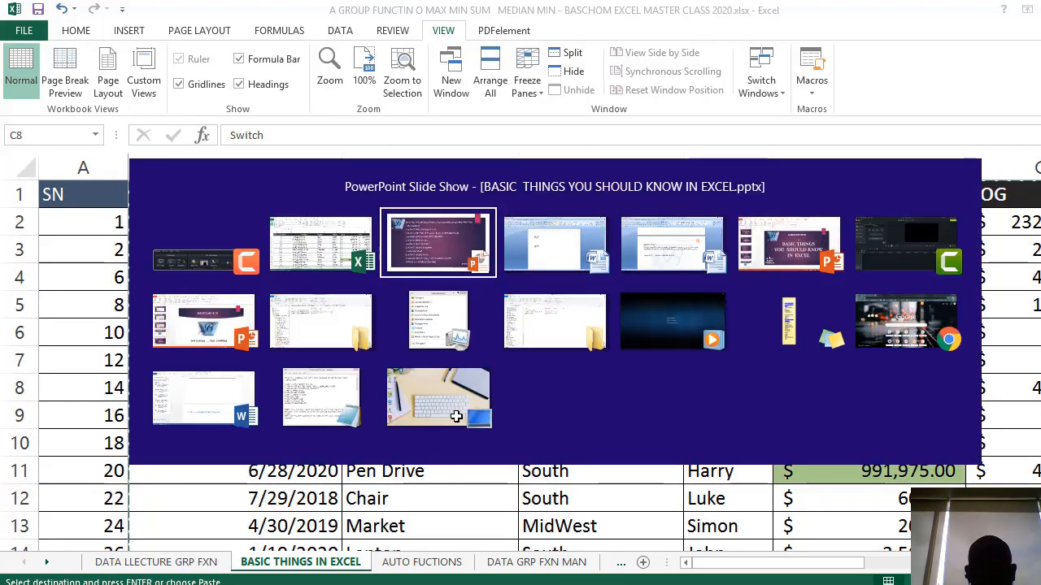
pyautogui.hotkey('alt', 'Tab')
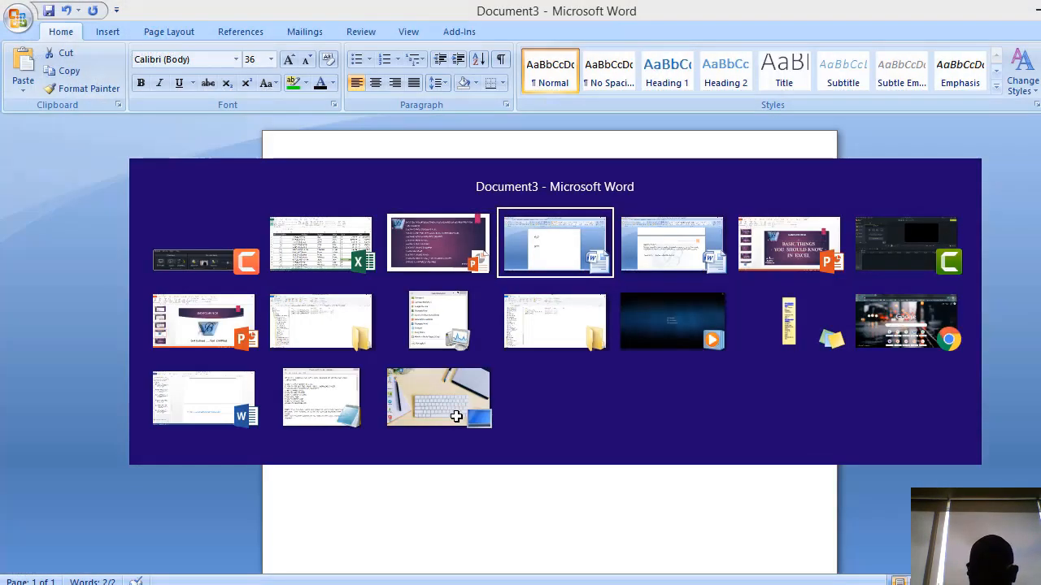
pyautogui.hotkey('alt', 'shift', 'Tab')
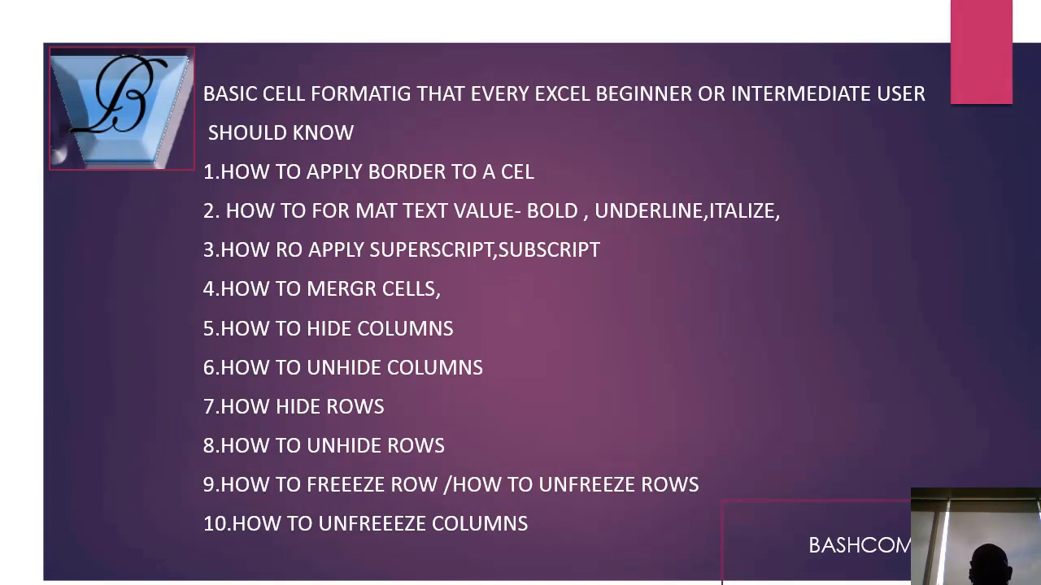
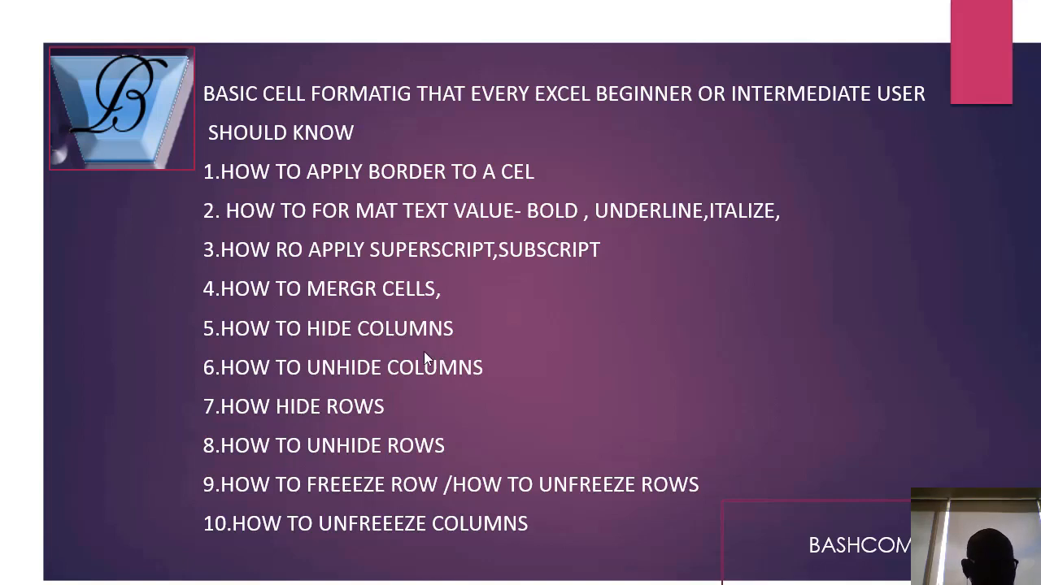
pyautogui.hotkey('alt', 'Tab')
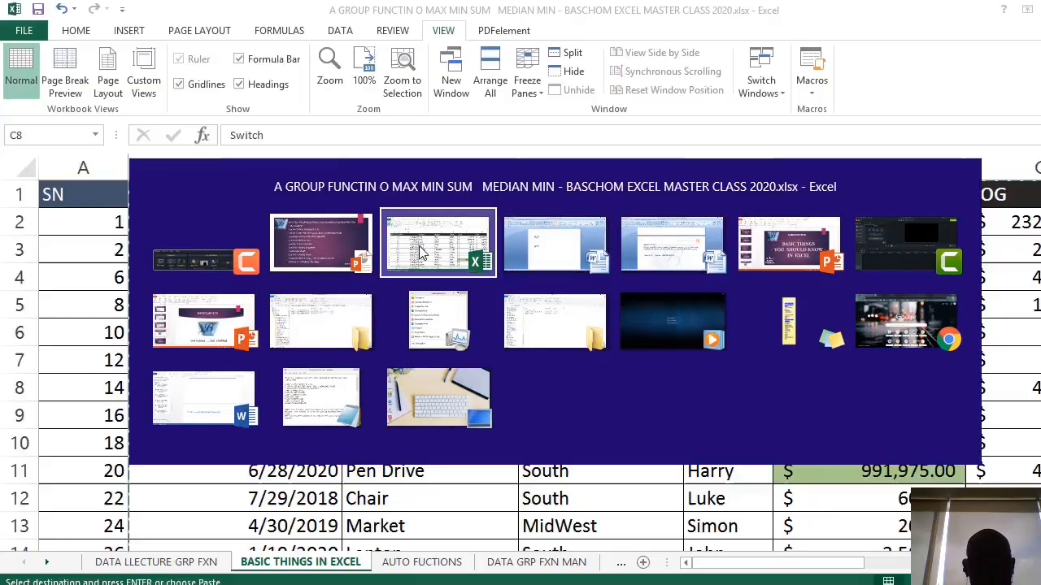
pyautogui.click(419, 252)
pyautogui.click(418, 247)
pyautogui.click(416, 324)
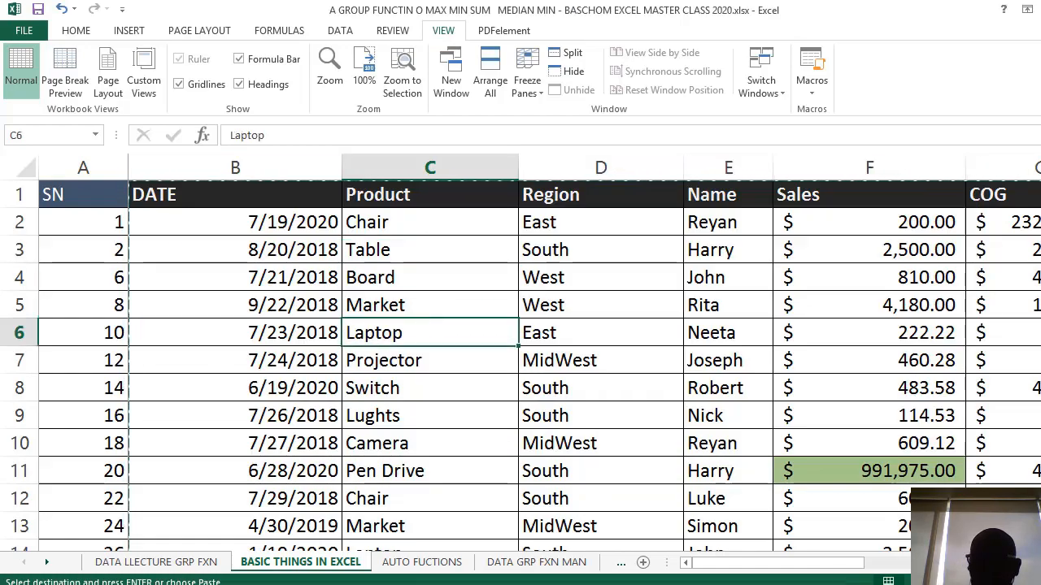
# Undo the insertion of the copied columns and the widening of the Sales and Region columns, and clear the copy selection.
pyautogui.scroll(-4, 704, 493)
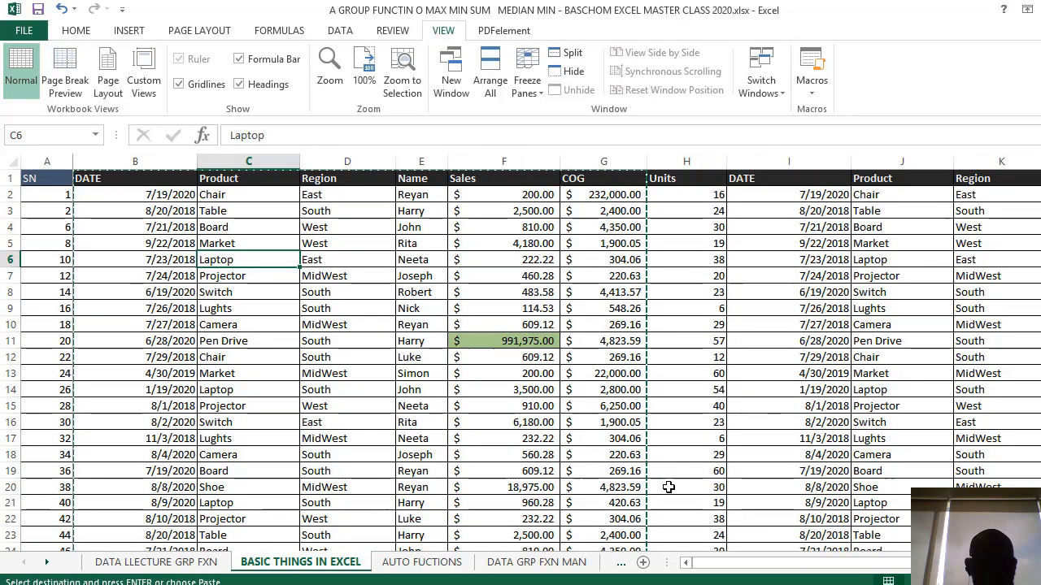
pyautogui.scroll(3, 667, 486)
pyautogui.scroll(2, 666, 488)
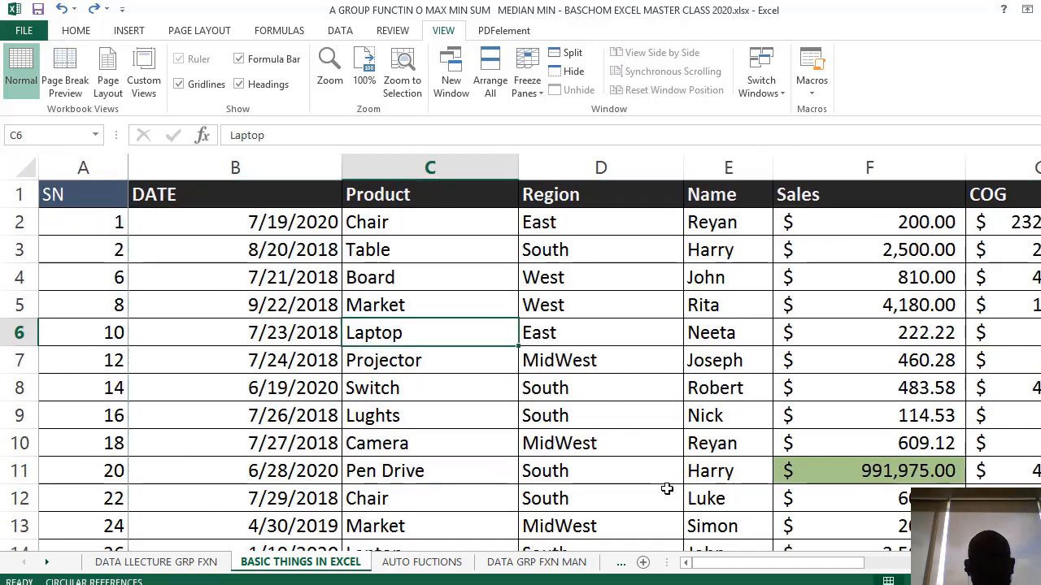
pyautogui.hotkey('ctrl', 'z')
pyautogui.hotkey('ctrl', 'z')
pyautogui.hotkey('ctrl', 'z')
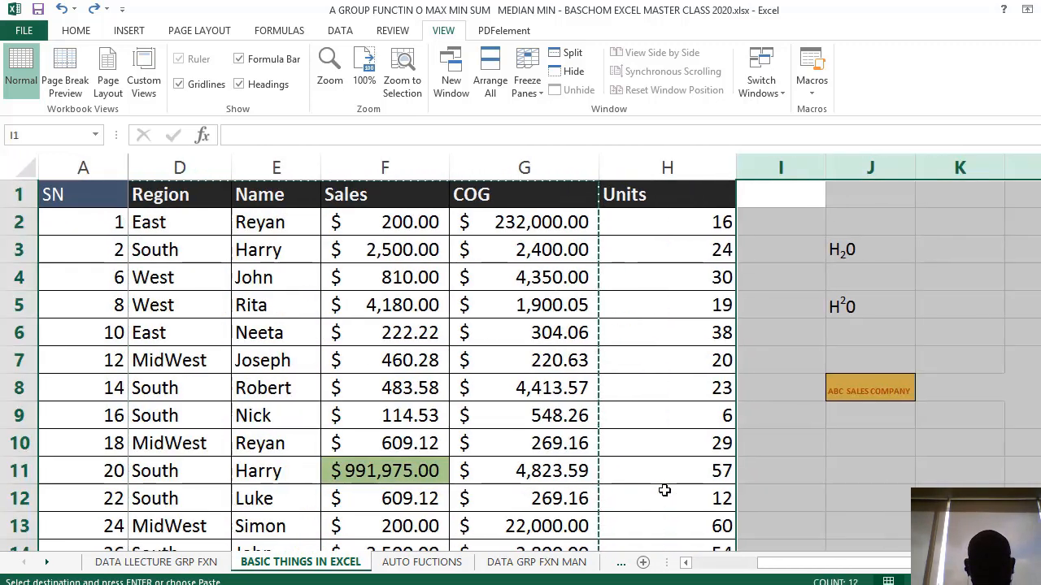
pyautogui.click(574, 443)
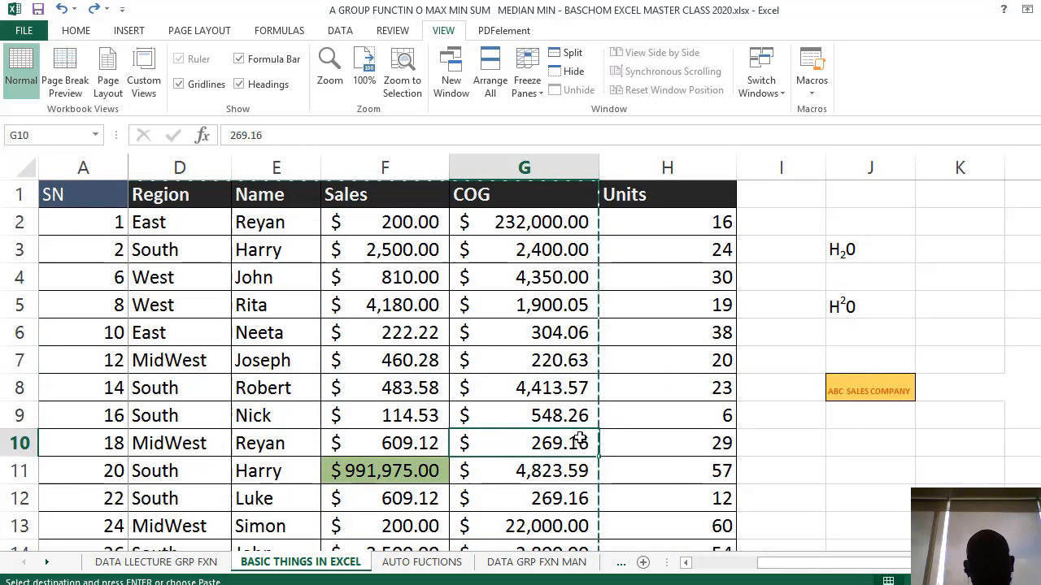
pyautogui.press('Escape')
pyautogui.click(519, 409)
pyautogui.scroll(-6, 516, 436)
pyautogui.scroll(6, 315, 312)
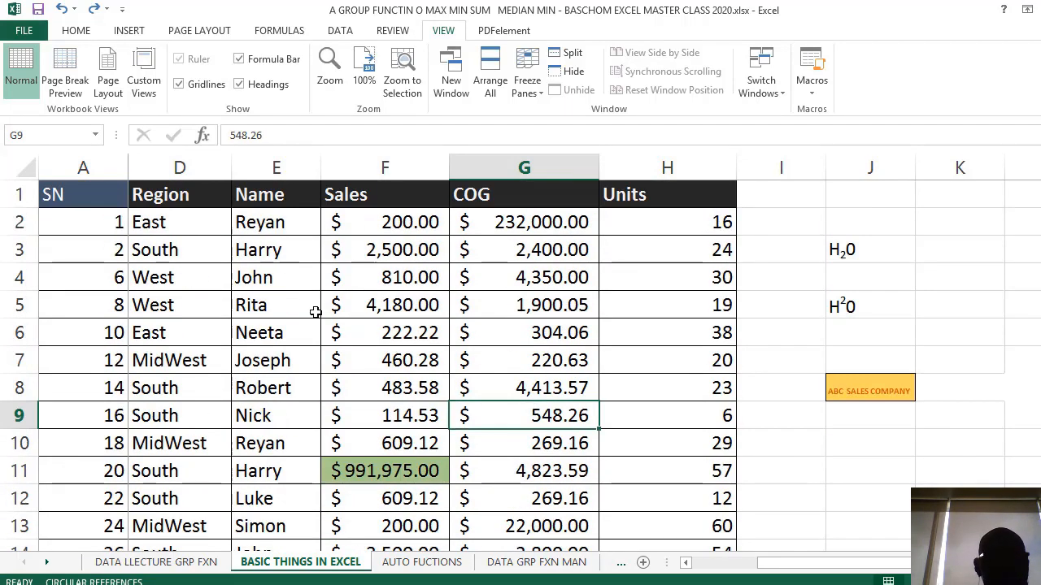
# Rotate the Region header text in D1 to 26 degrees and widen column D to fit it.
pyautogui.click(162, 200)
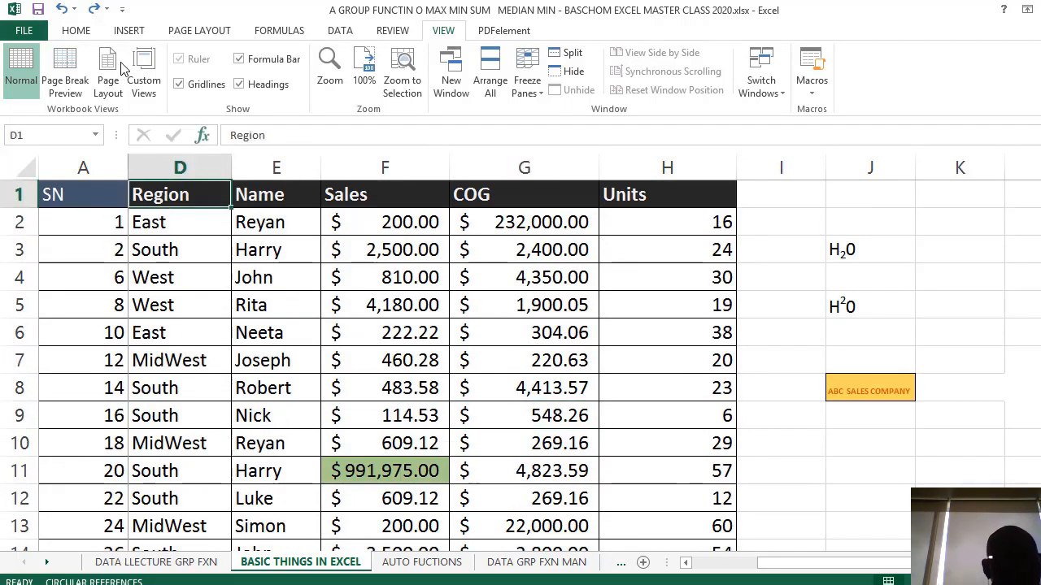
pyautogui.click(76, 30)
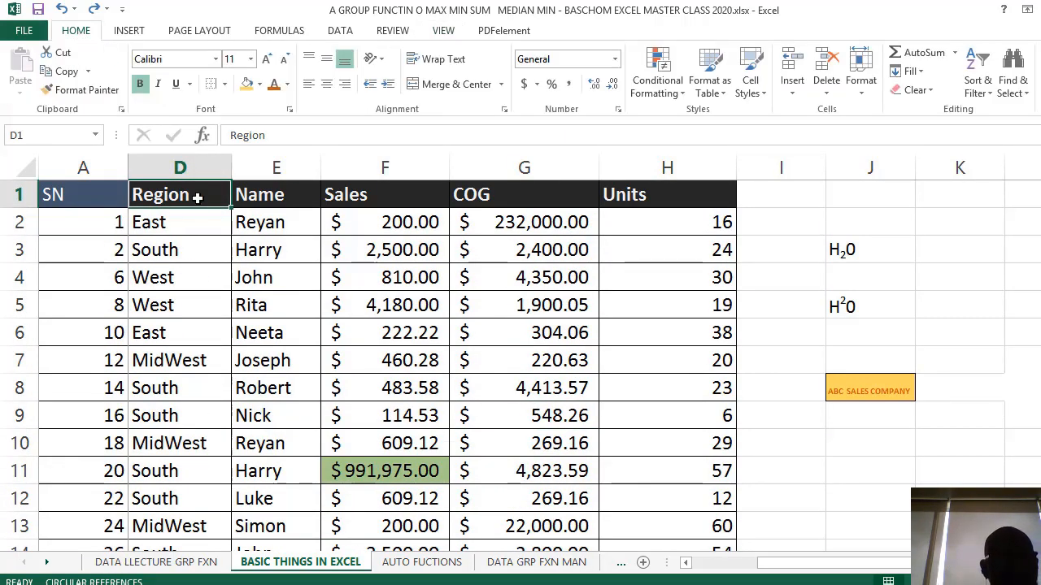
pyautogui.click(268, 244)
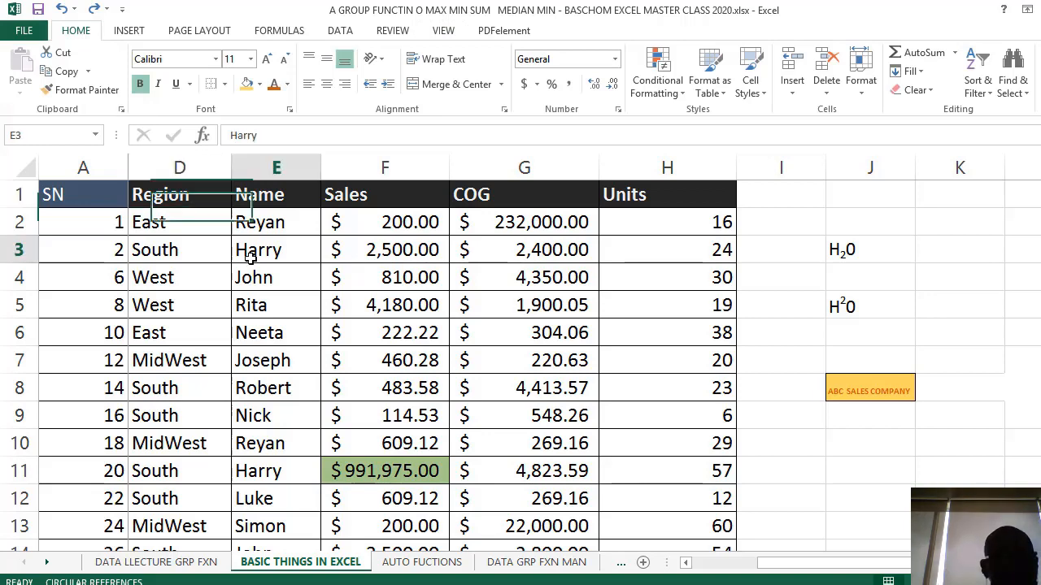
pyautogui.click(199, 196)
pyautogui.rightClick(199, 196)
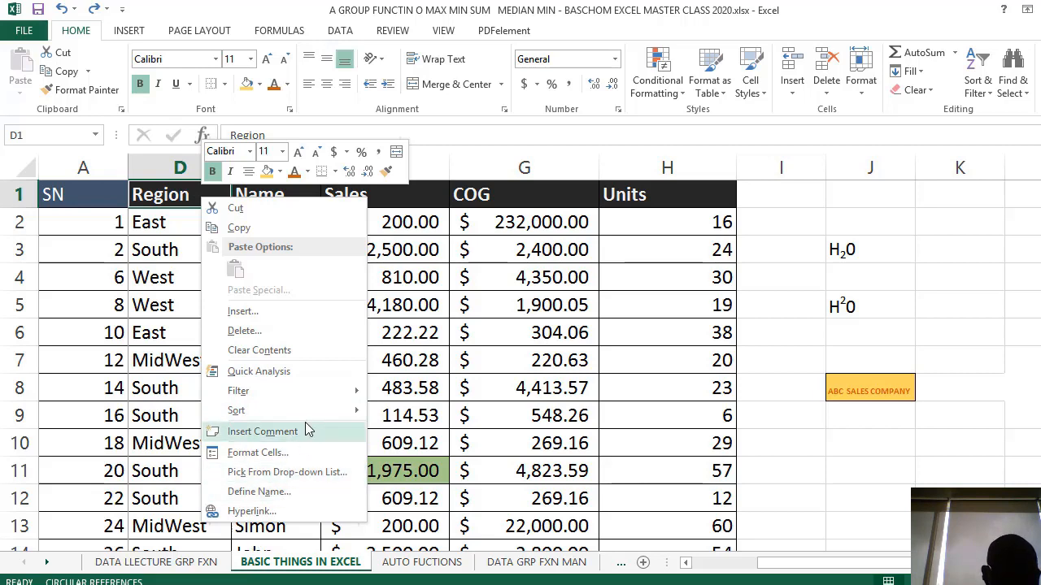
pyautogui.click(257, 453)
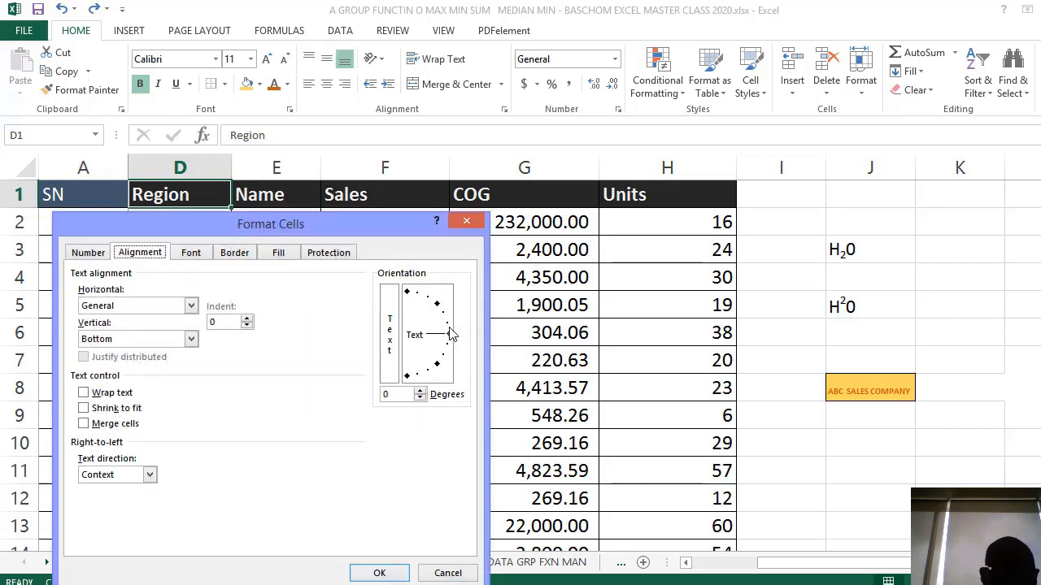
pyautogui.moveTo(451, 334); pyautogui.dragTo(448, 321)
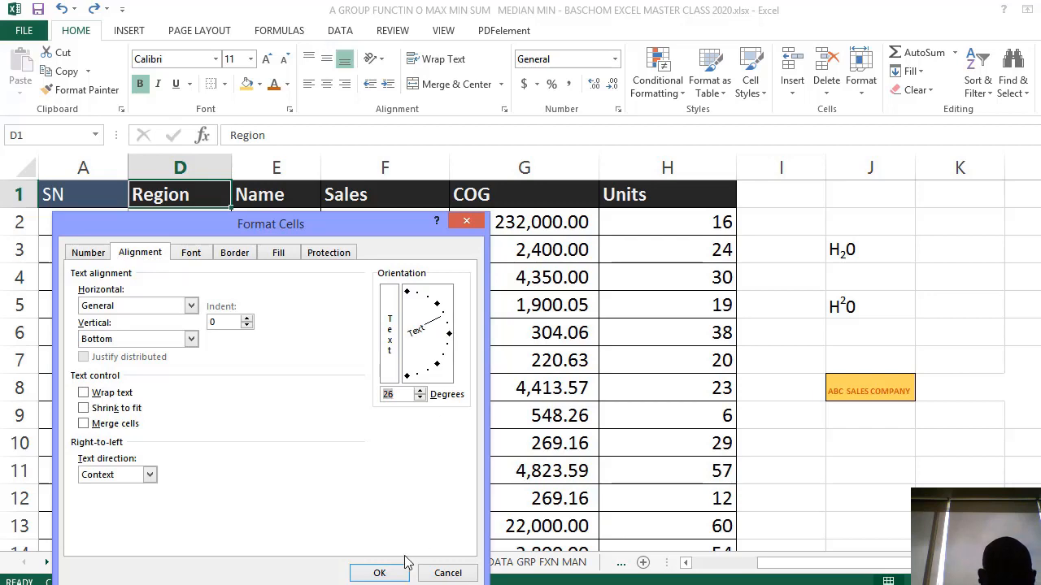
pyautogui.click(381, 571)
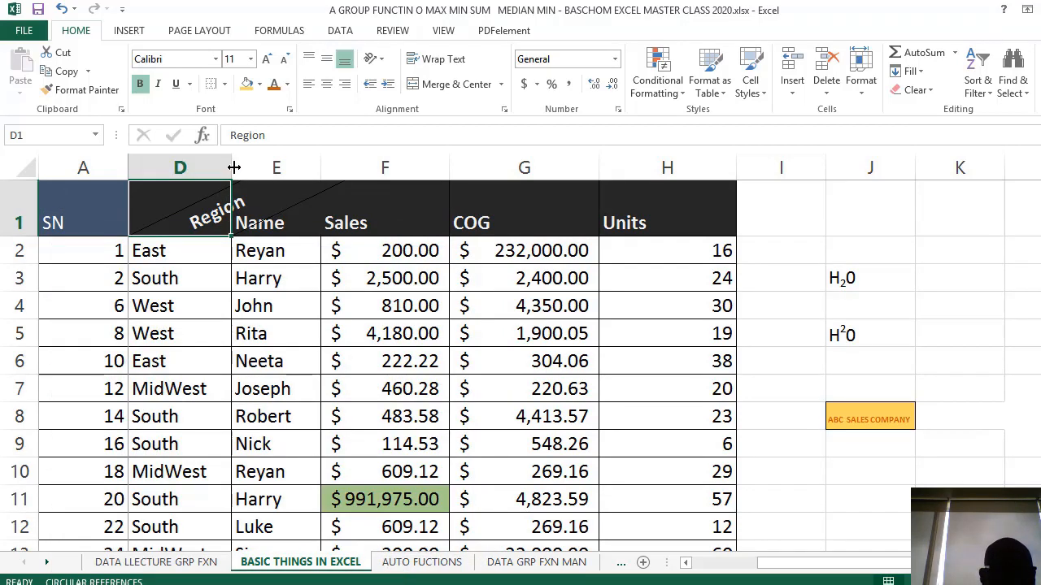
pyautogui.moveTo(233, 166); pyautogui.dragTo(270, 171)
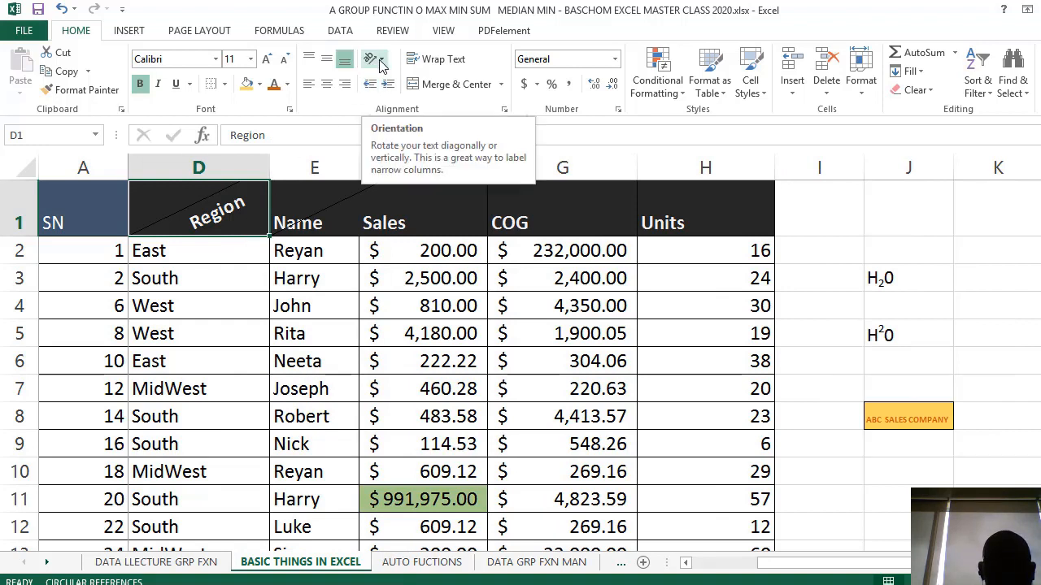
# Set the text orientation of the Sales header in F1 to 45 degrees.
pyautogui.click(408, 221)
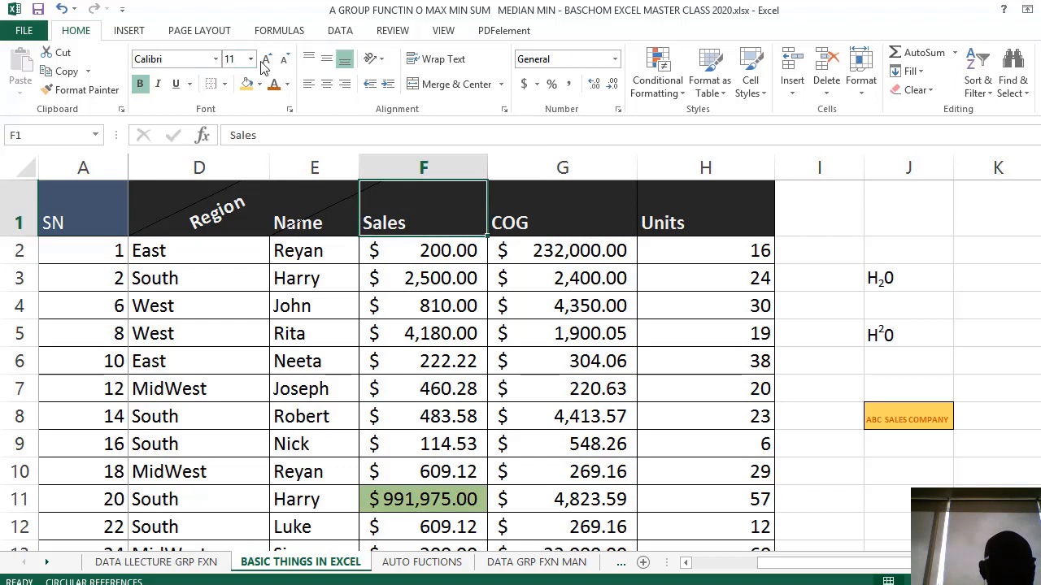
pyautogui.rightClick(415, 203)
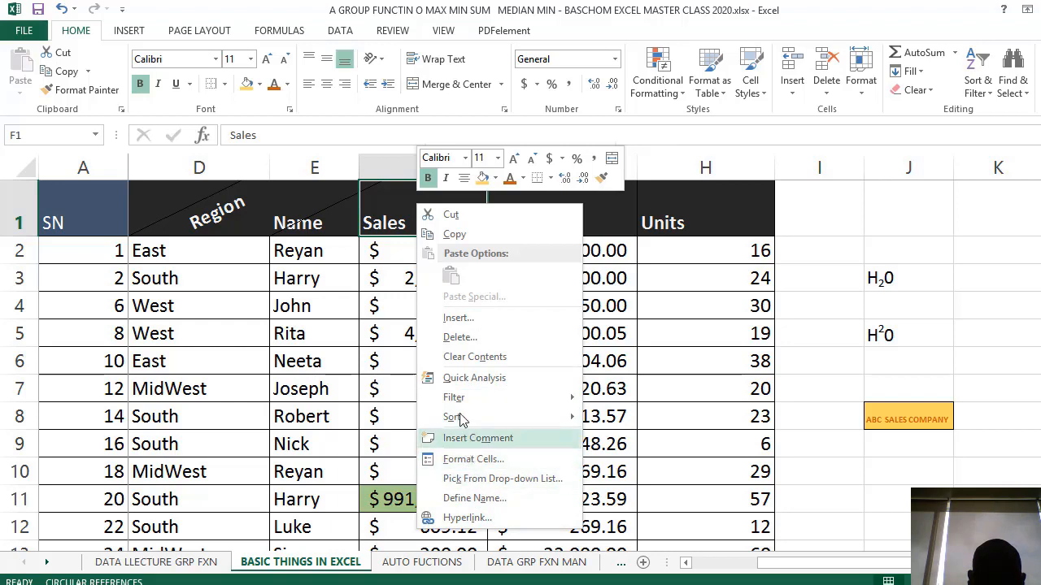
pyautogui.click(474, 459)
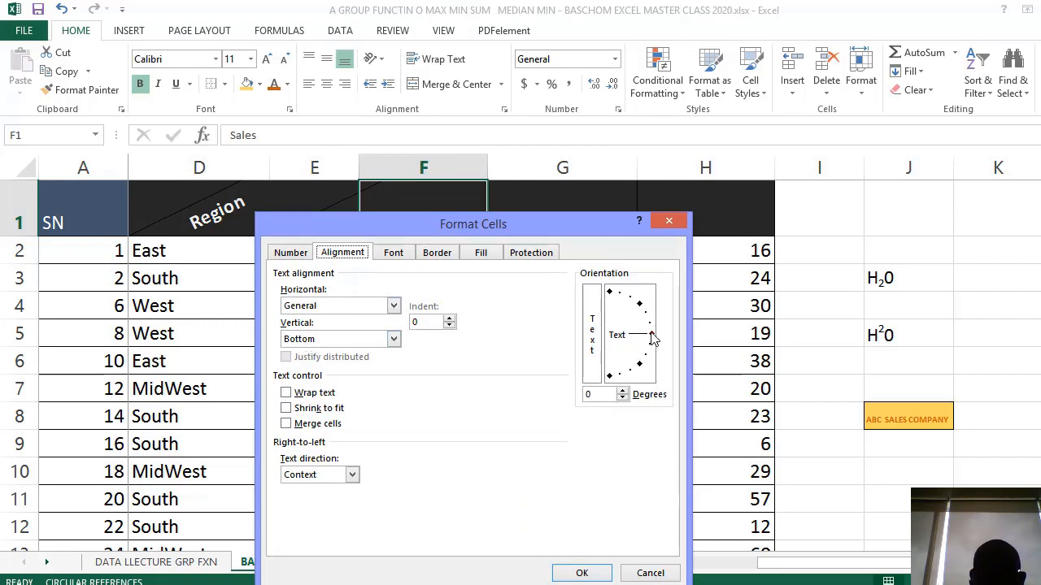
pyautogui.moveTo(653, 339); pyautogui.dragTo(642, 309)
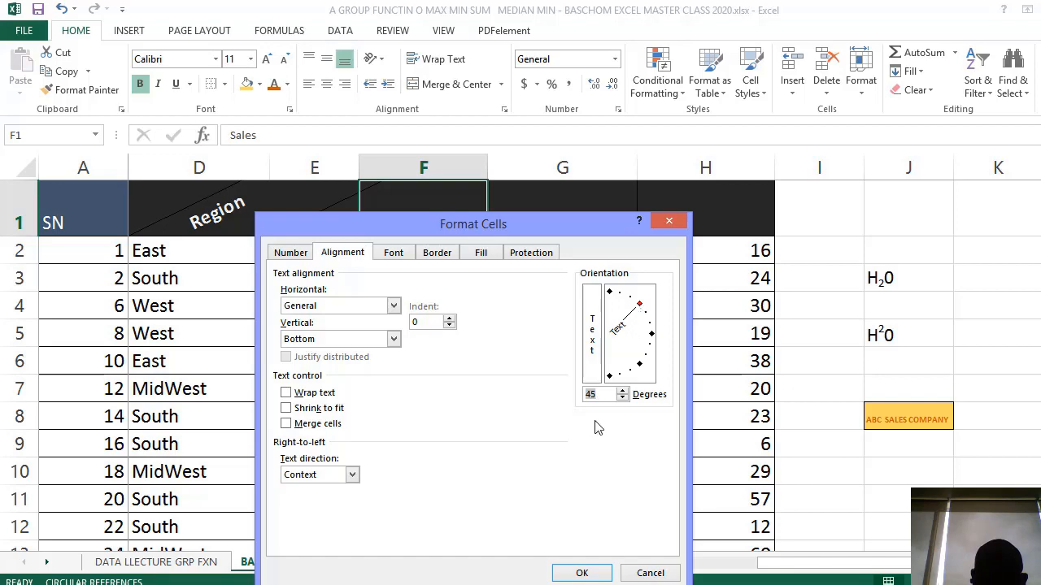
pyautogui.click(581, 574)
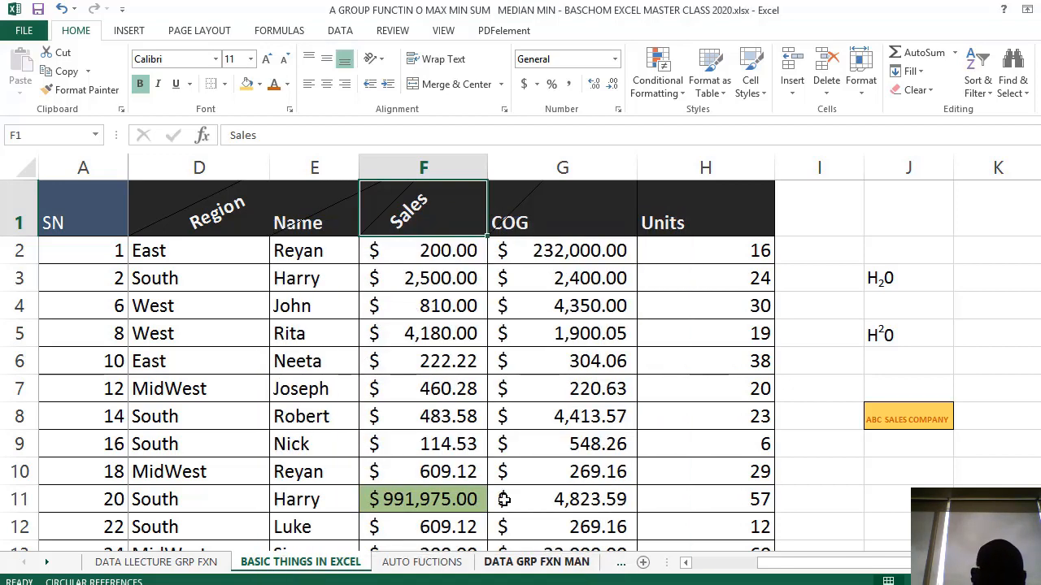
pyautogui.click(470, 282)
pyautogui.click(452, 210)
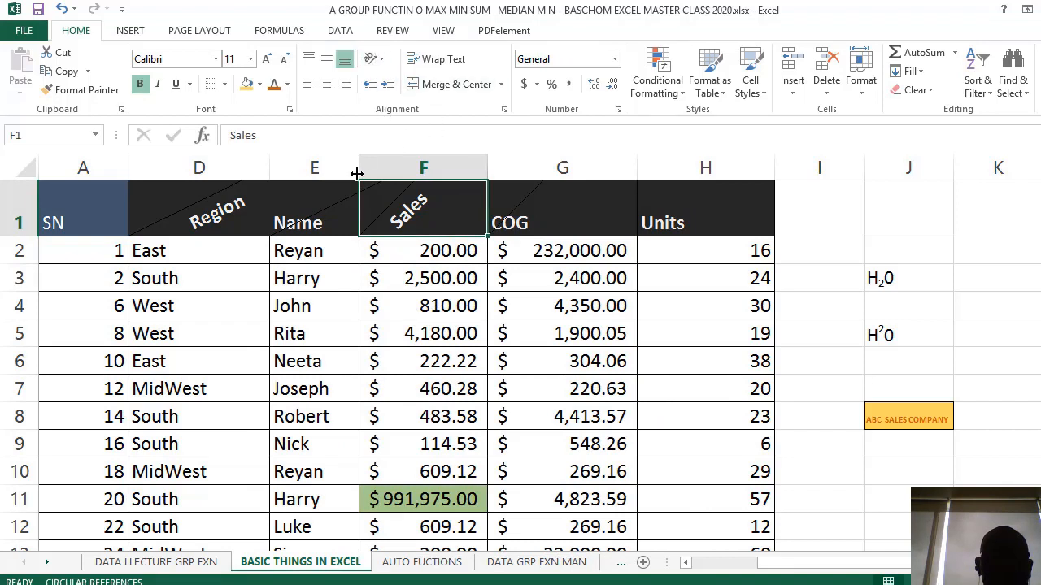
# Try the Angle Clockwise and Rotate Text Up orientations on the Name header in E1, and remove the rotation again.
pyautogui.click(333, 198)
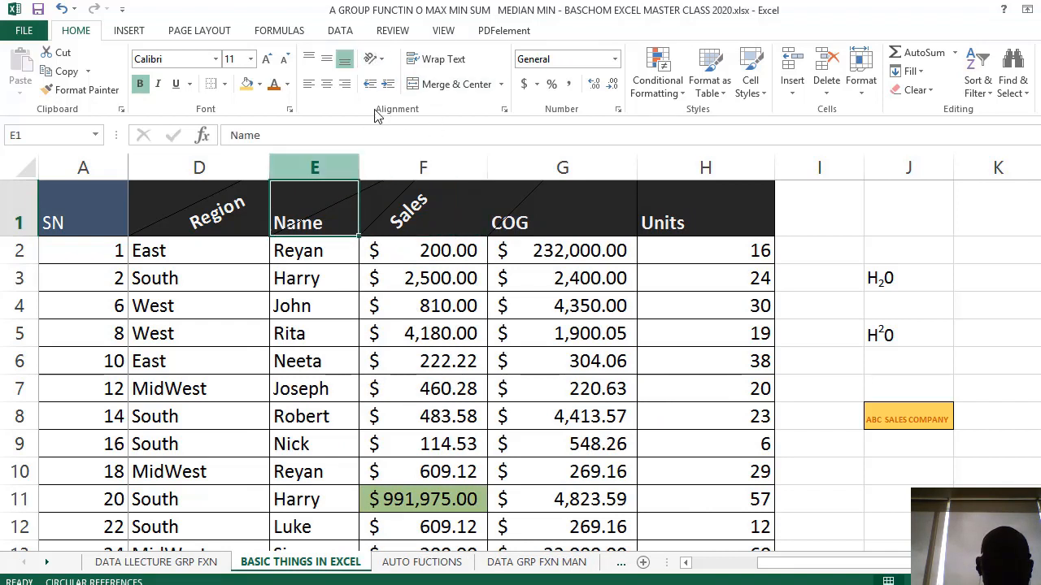
pyautogui.click(385, 65)
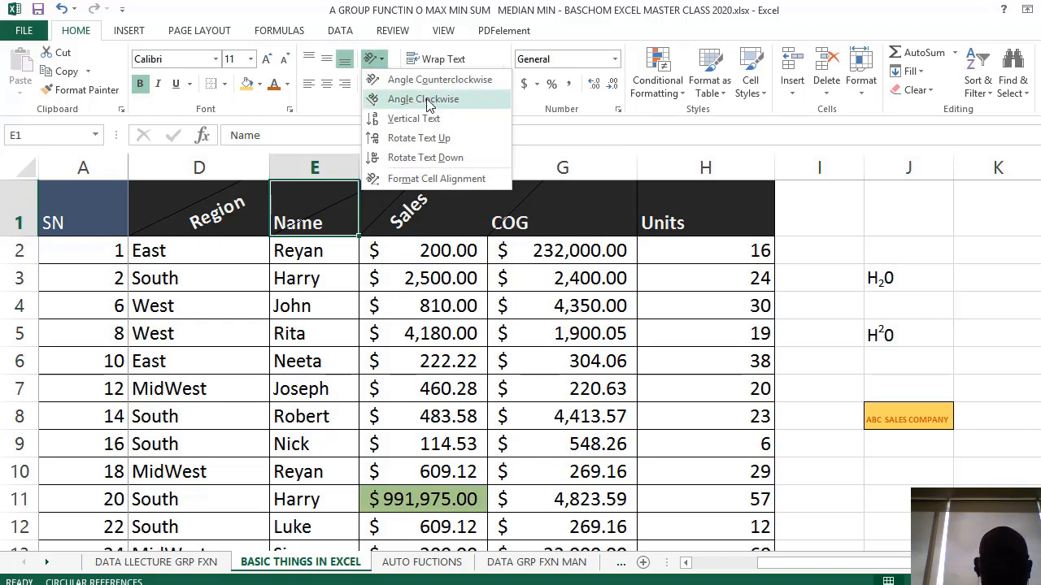
pyautogui.click(427, 100)
pyautogui.click(375, 60)
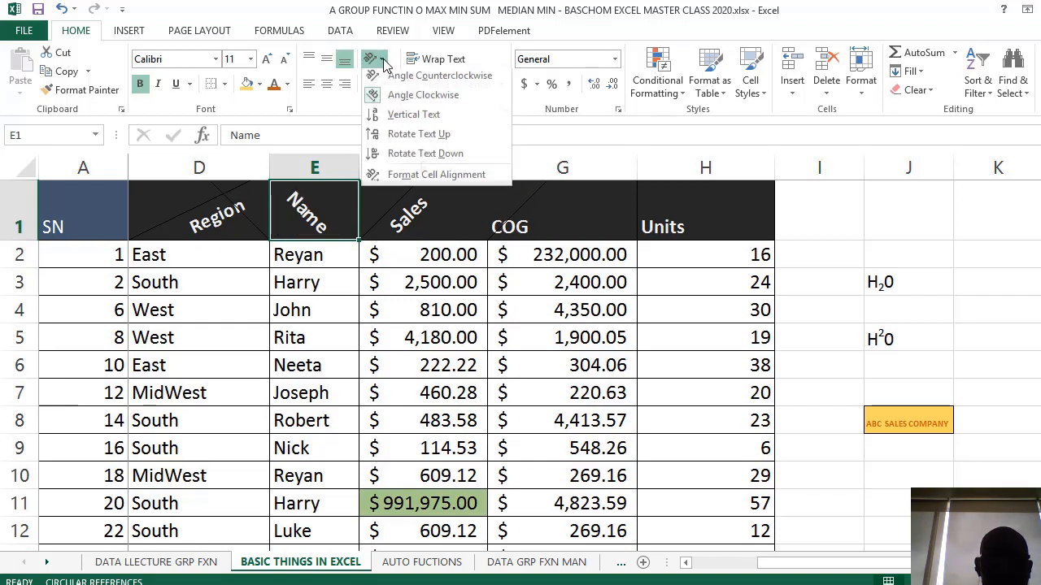
pyautogui.click(430, 148)
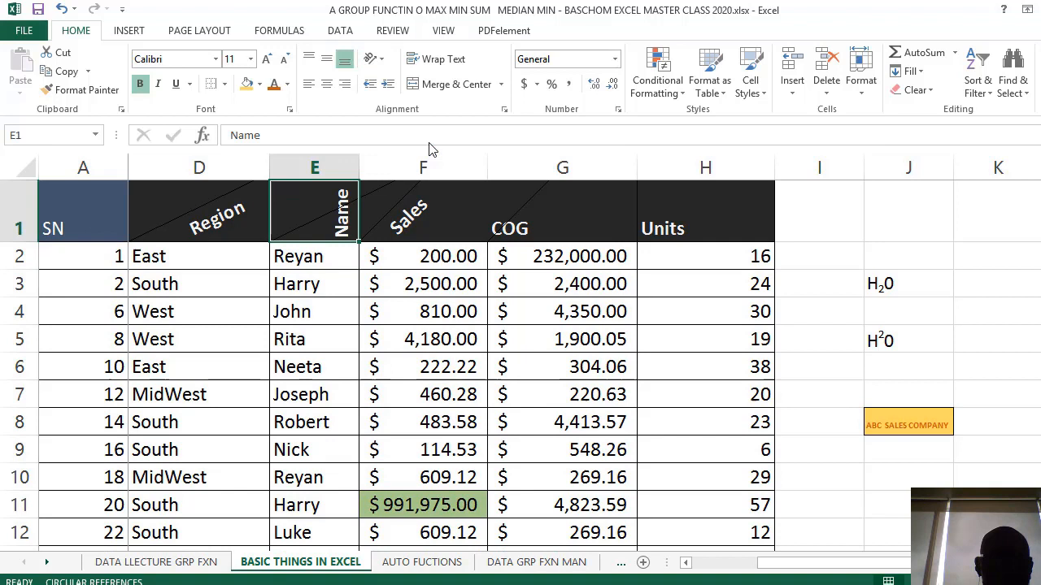
pyautogui.click(378, 64)
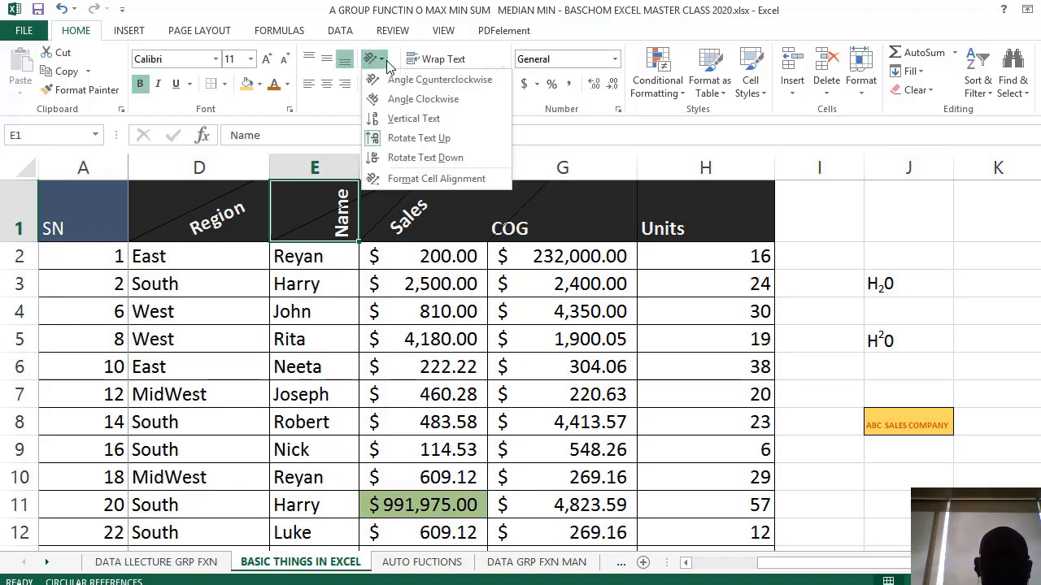
pyautogui.click(474, 145)
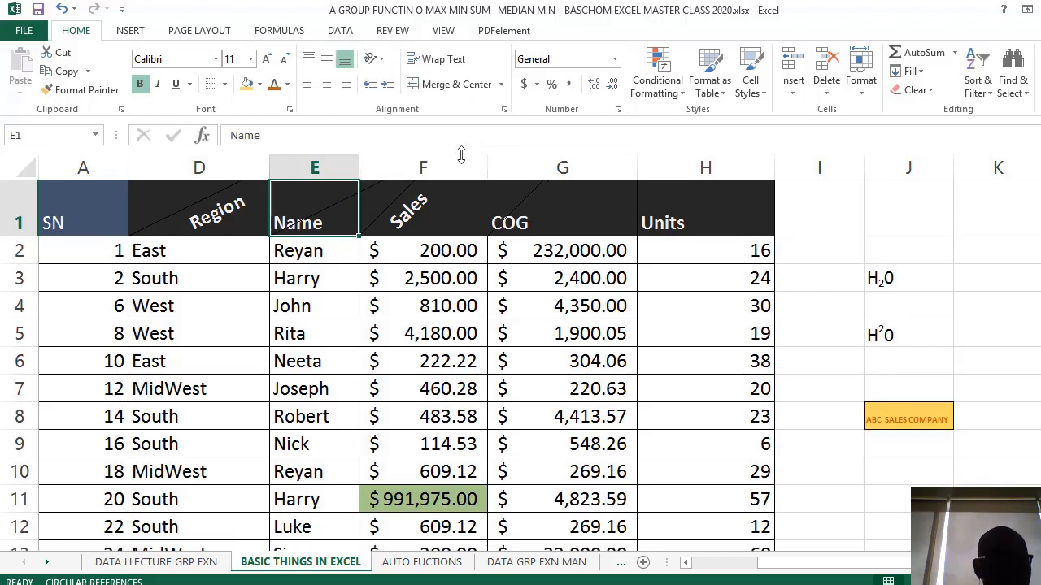
# Apply the Angle Counterclockwise orientation to the Name header in E1.
pyautogui.click(383, 62)
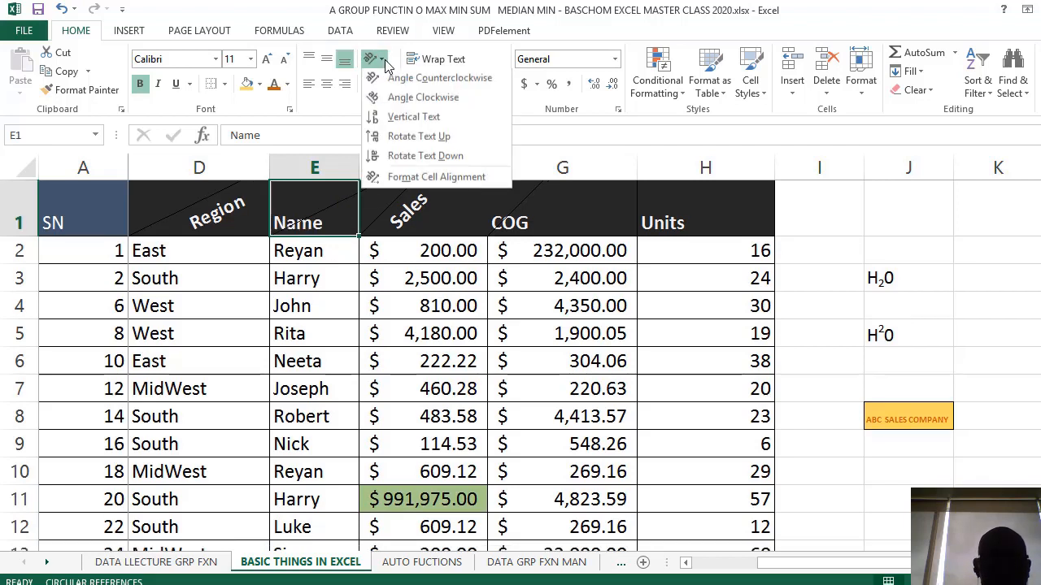
pyautogui.click(427, 84)
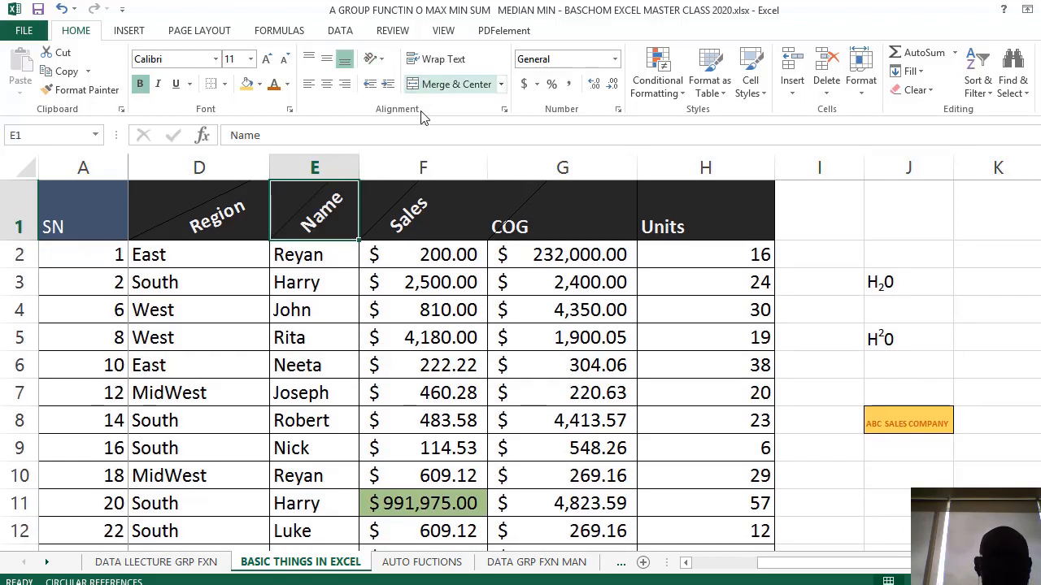
pyautogui.click(395, 241)
pyautogui.click(390, 338)
pyautogui.scroll(-2, 395, 349)
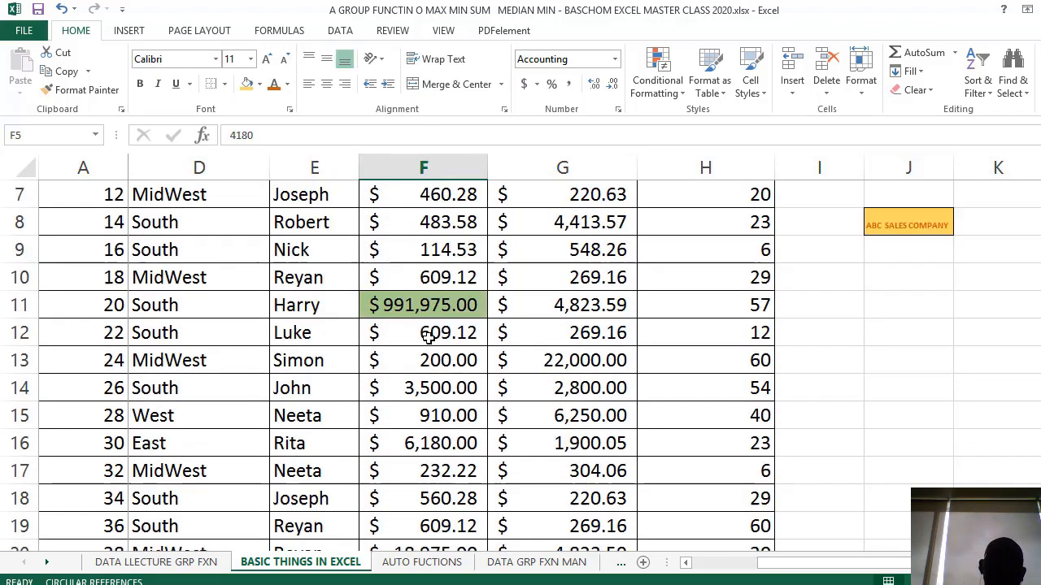
pyautogui.scroll(2, 459, 327)
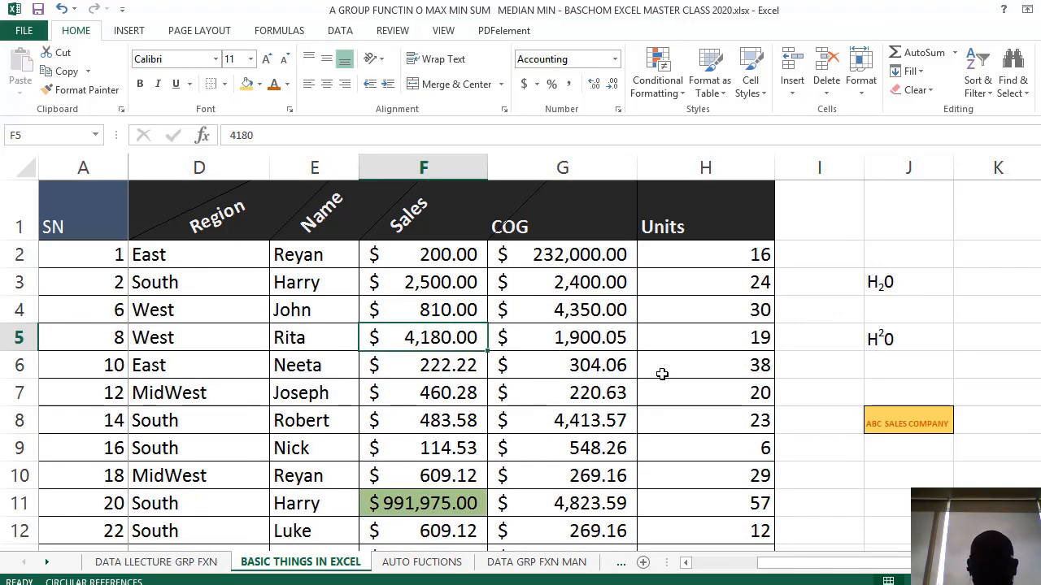
pyautogui.click(437, 366)
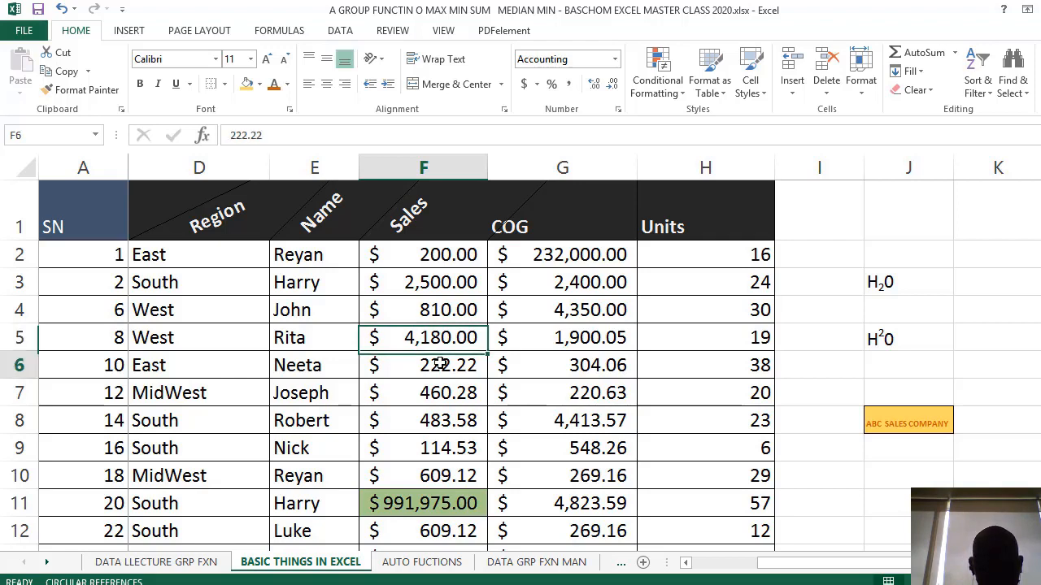
# Format all COG values below the header in column G as Number with 3 decimal places.
pyautogui.click(592, 173)
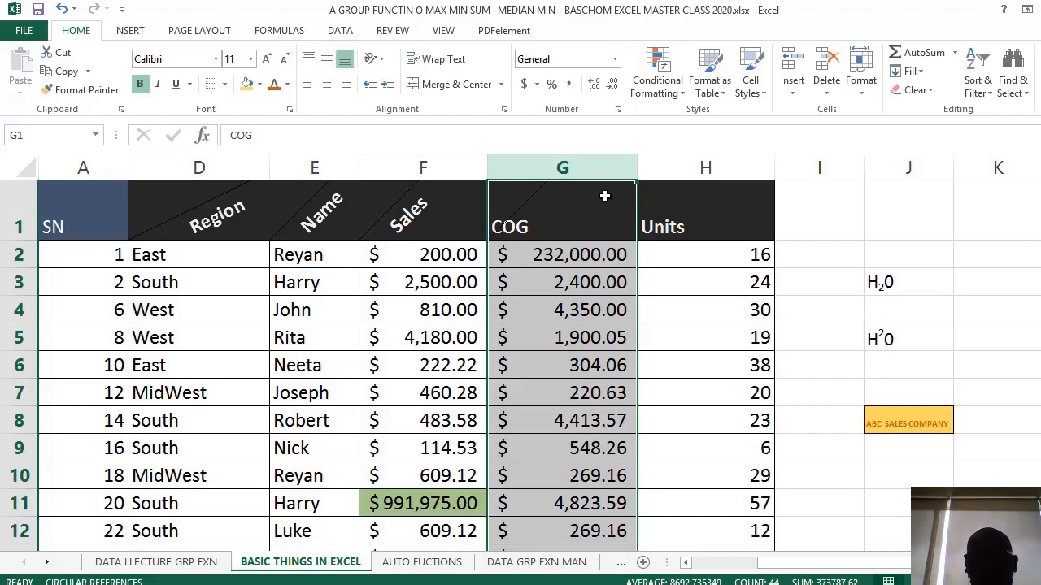
pyautogui.click(597, 302)
pyautogui.scroll(-2, 659, 295)
pyautogui.scroll(2, 659, 295)
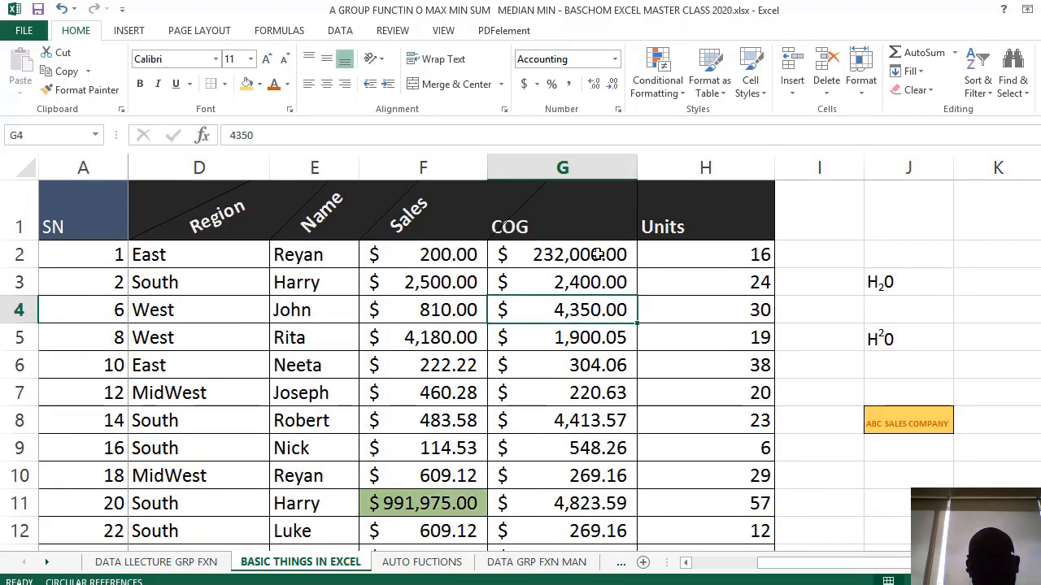
pyautogui.moveTo(597, 255); pyautogui.dragTo(600, 335)
pyautogui.scroll(3, 584, 333)
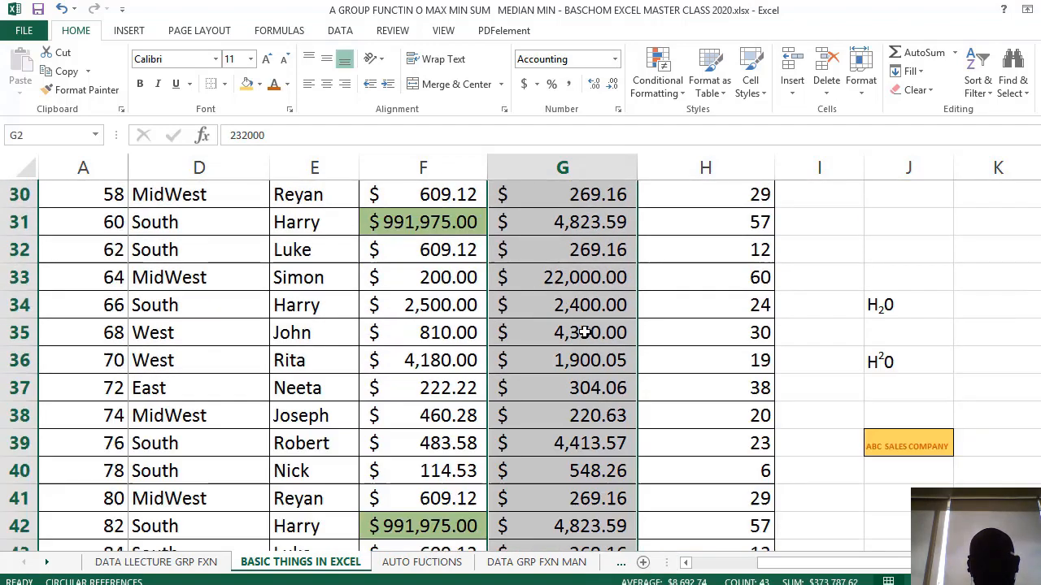
pyautogui.scroll(7, 585, 333)
pyautogui.rightClick(574, 252)
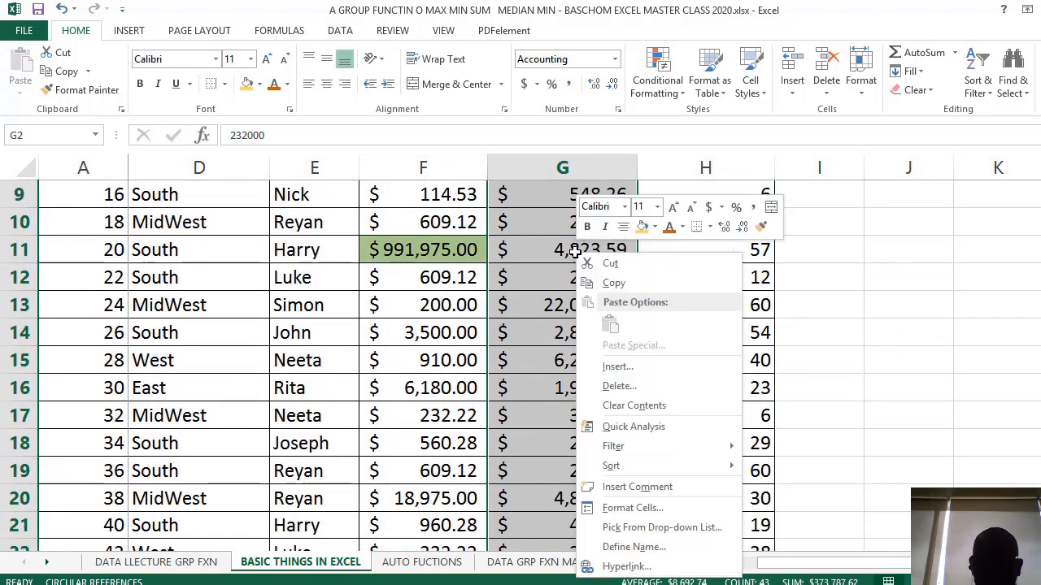
pyautogui.click(664, 507)
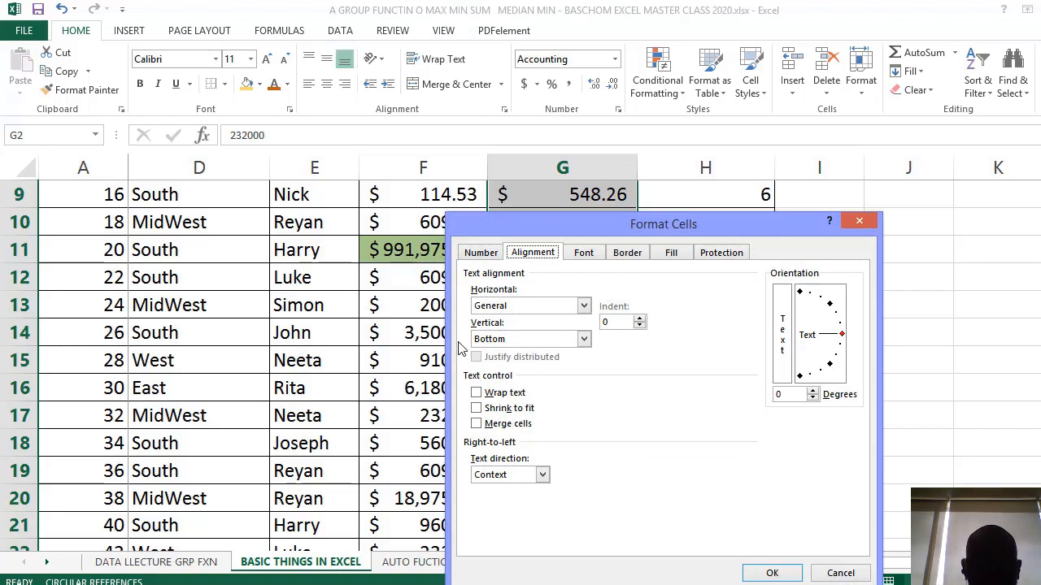
pyautogui.click(481, 253)
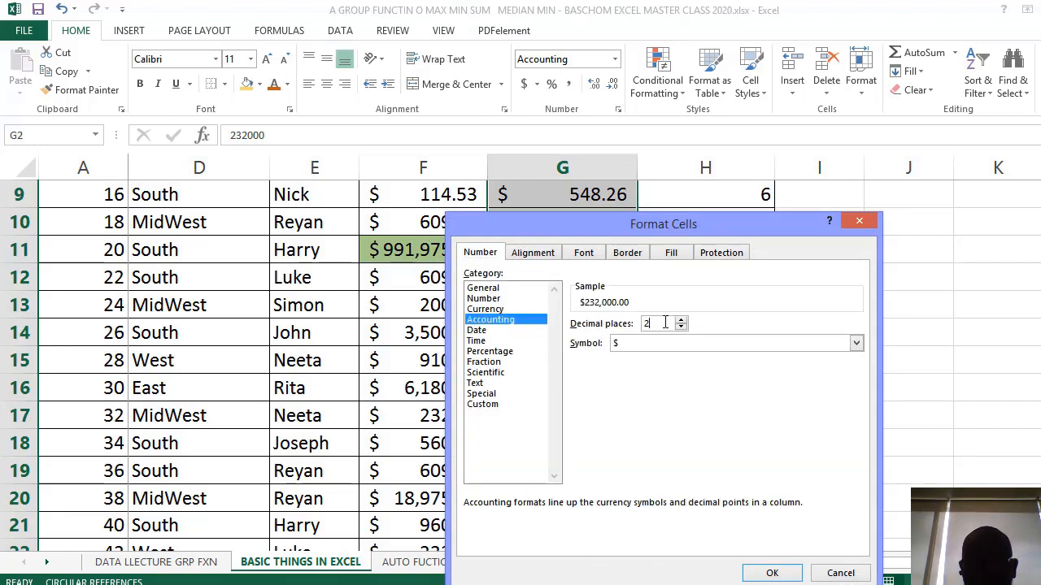
pyautogui.click(527, 299)
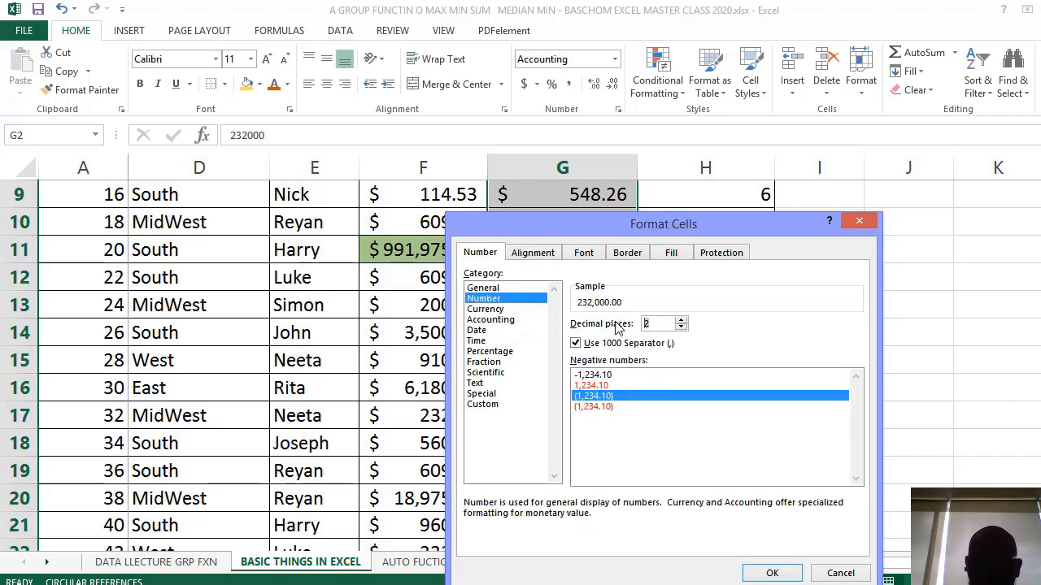
pyautogui.write('3')
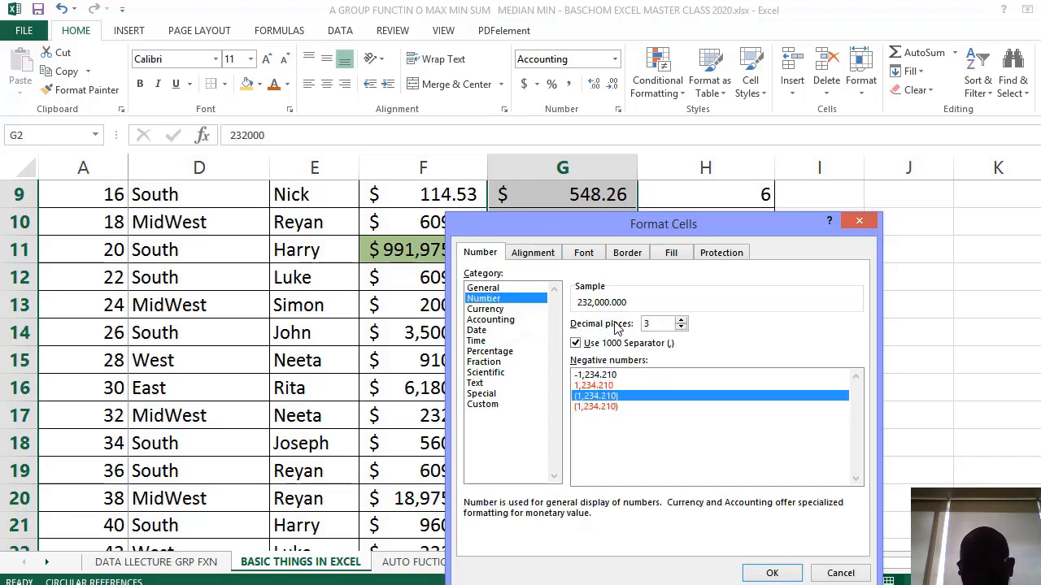
pyautogui.click(771, 572)
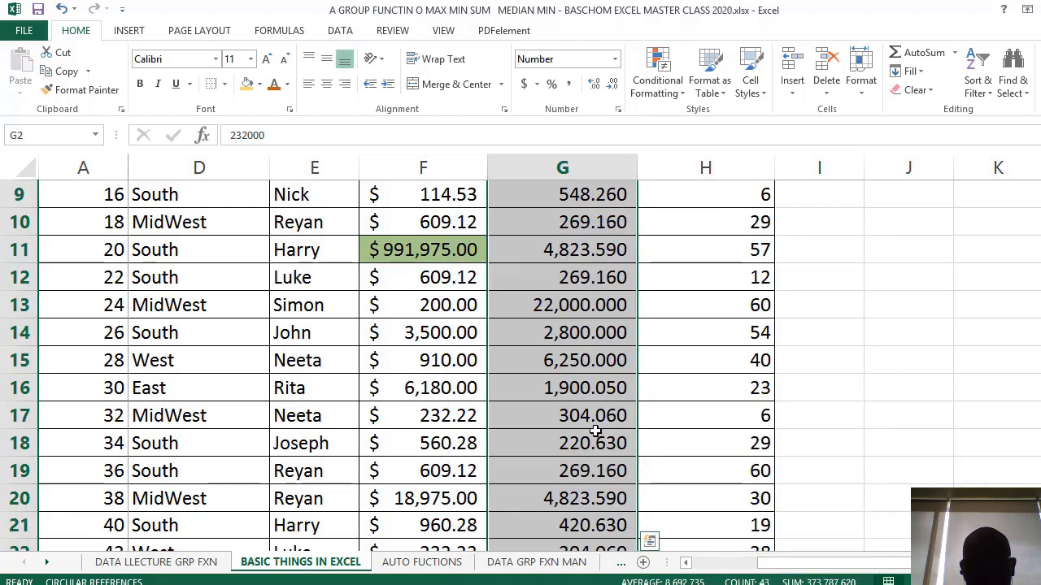
pyautogui.scroll(3, 599, 392)
pyautogui.click(608, 282)
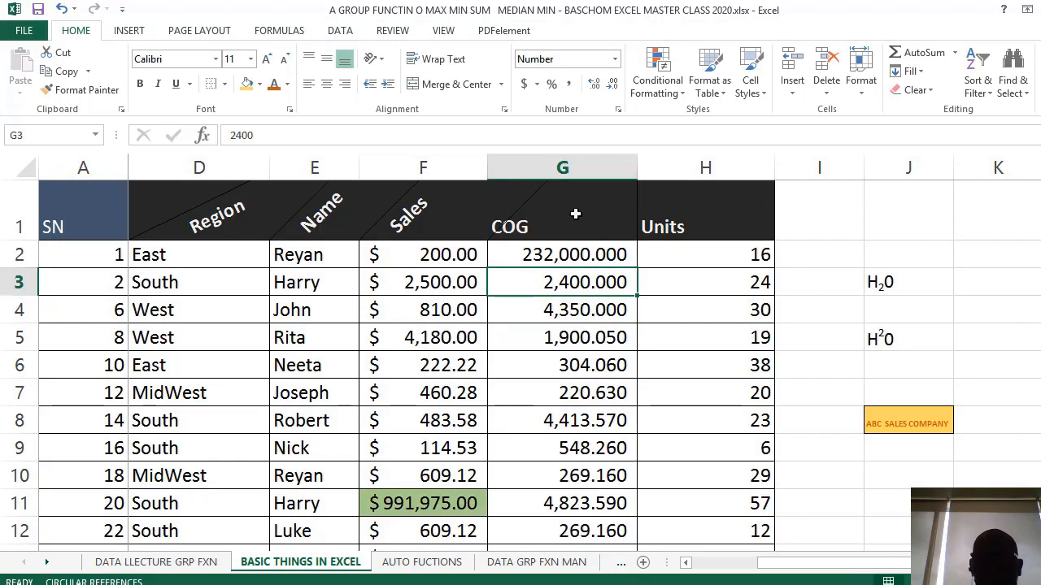
# Set the number format of all COG values below the header in column G to 1 decimal place.
pyautogui.click(557, 257)
pyautogui.moveTo(557, 257); pyautogui.dragTo(569, 520)
pyautogui.scroll(10, 567, 473)
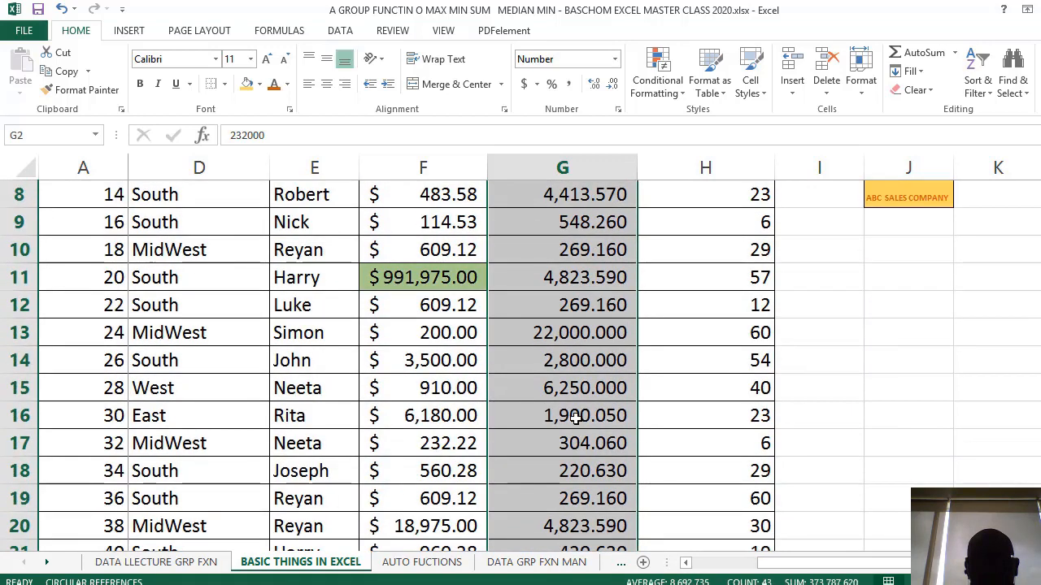
pyautogui.rightClick(583, 255)
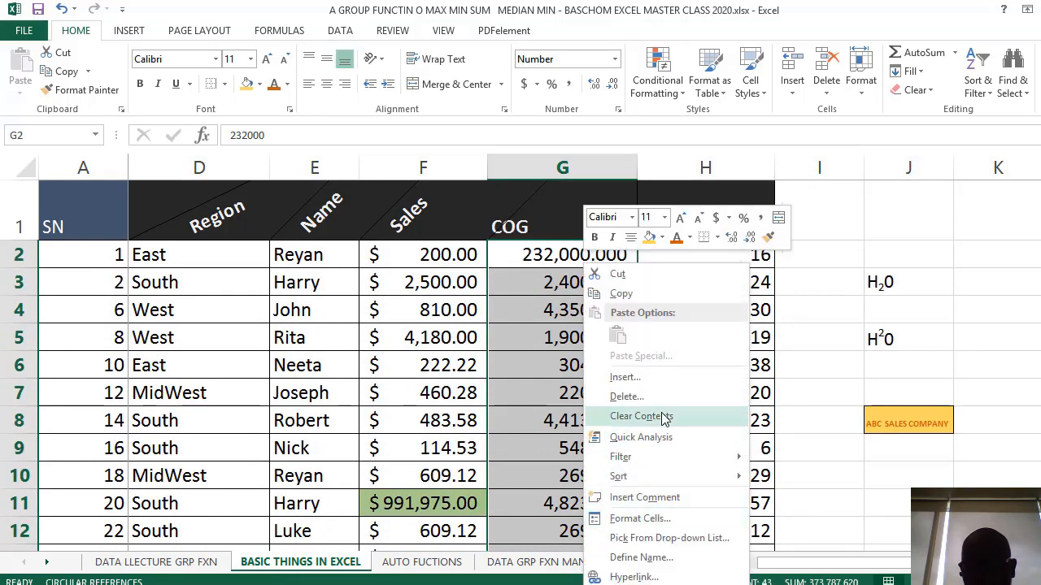
pyautogui.click(641, 520)
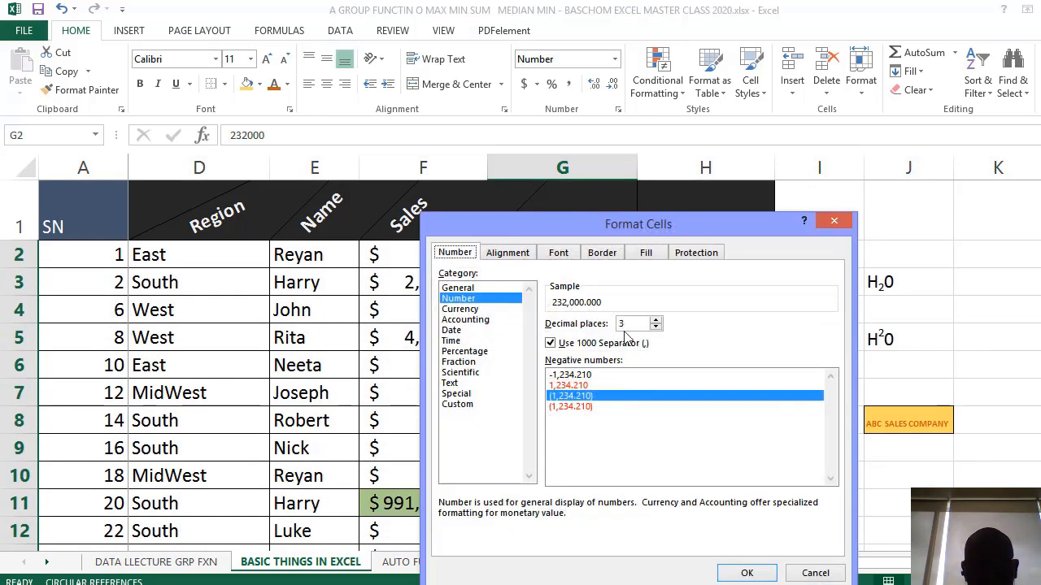
pyautogui.press('BackSpace')
pyautogui.write('1')
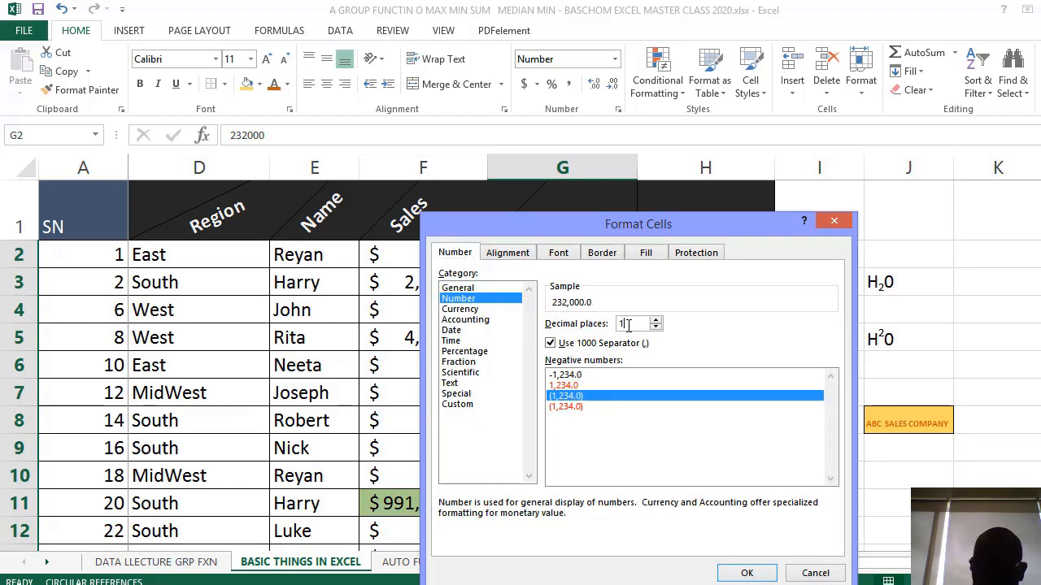
pyautogui.click(748, 572)
pyautogui.click(600, 437)
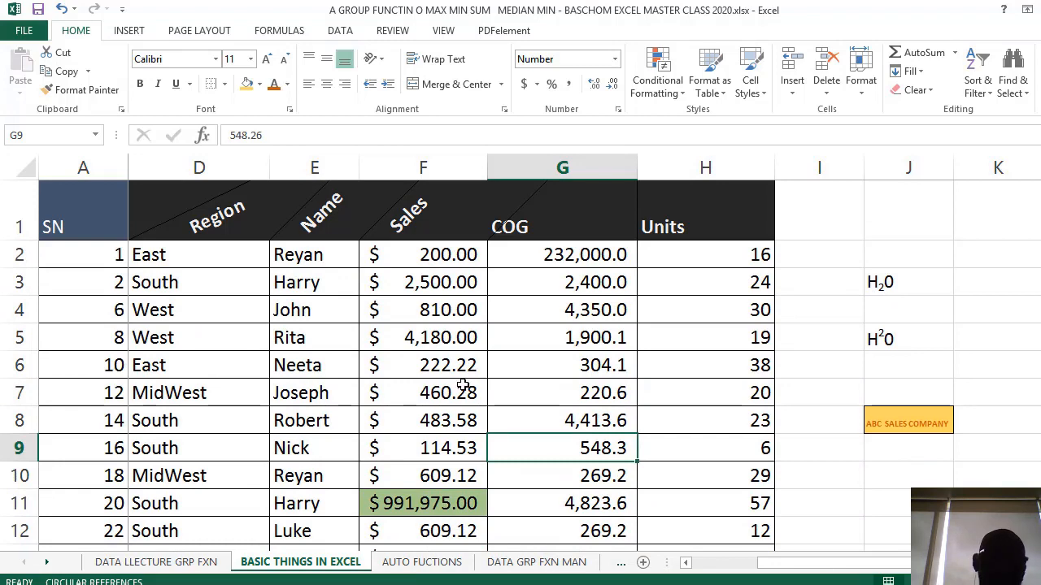
# Set the Accounting format of all Sales values below the header in column F to 0 decimal places.
pyautogui.click(428, 264)
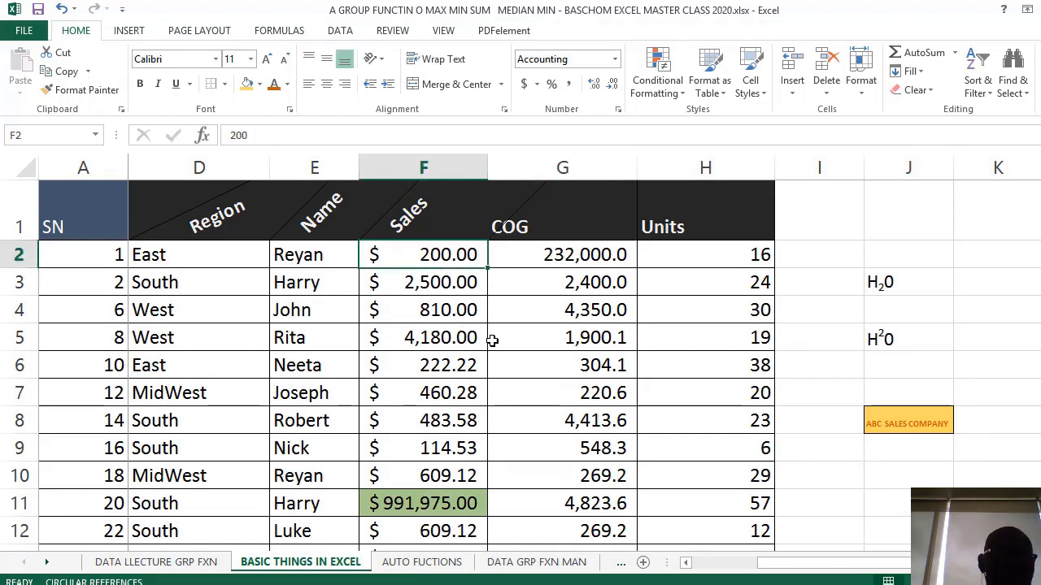
pyautogui.moveTo(457, 254); pyautogui.dragTo(445, 419)
pyautogui.scroll(12, 445, 419)
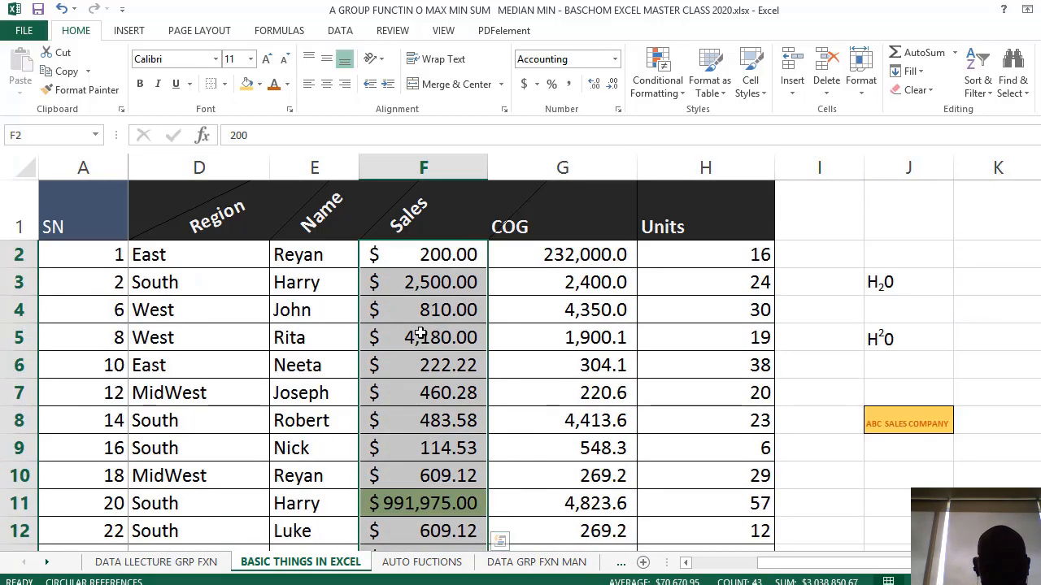
pyautogui.rightClick(453, 307)
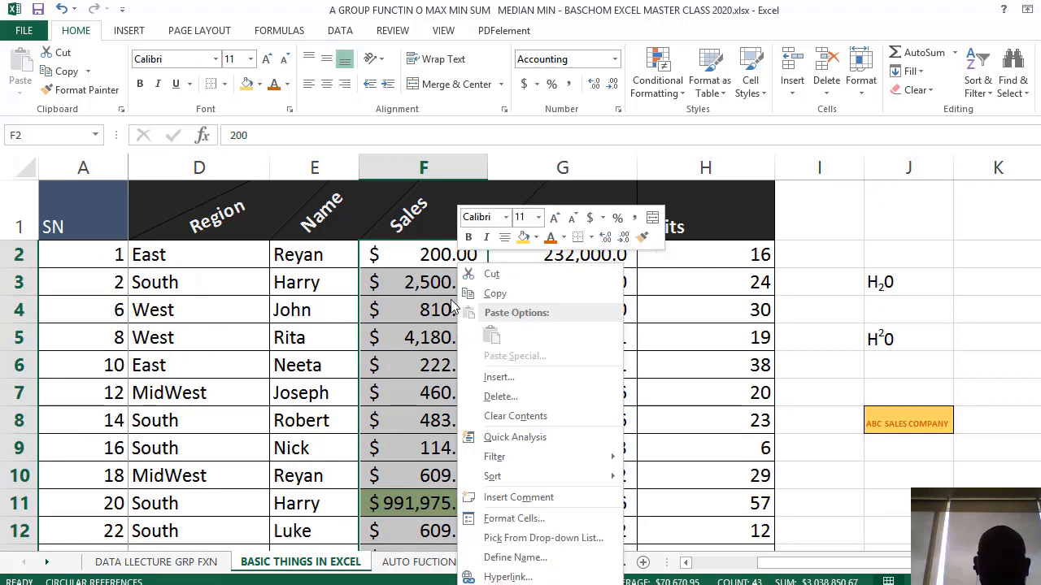
pyautogui.click(527, 521)
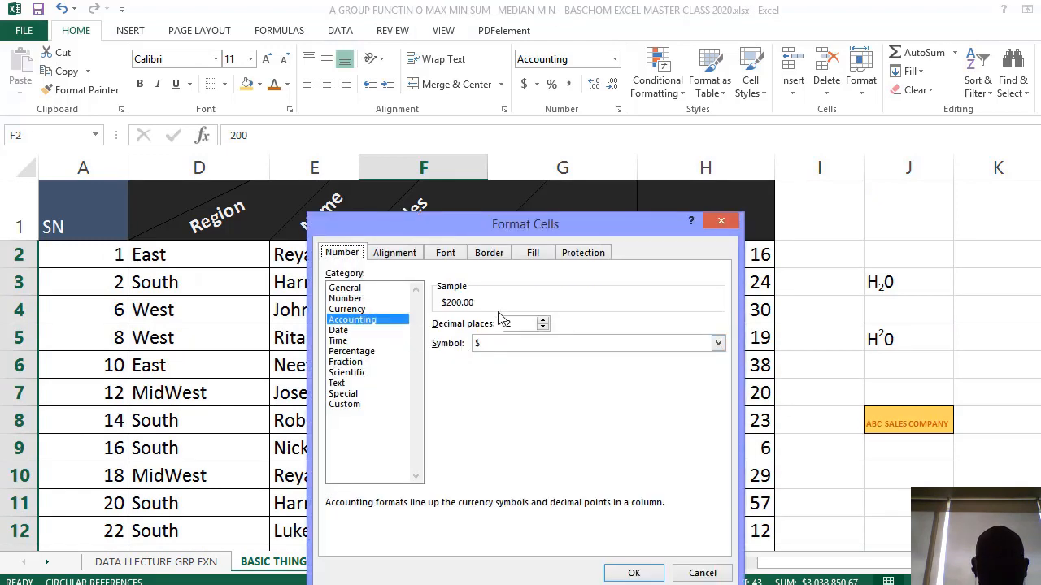
pyautogui.moveTo(516, 325); pyautogui.dragTo(478, 325)
pyautogui.write('0')
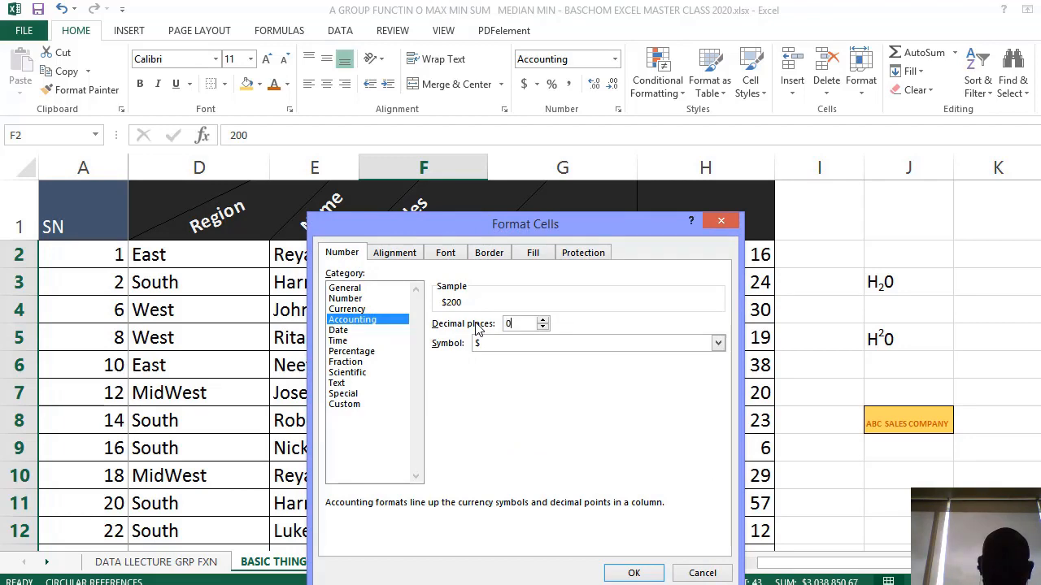
pyautogui.click(634, 572)
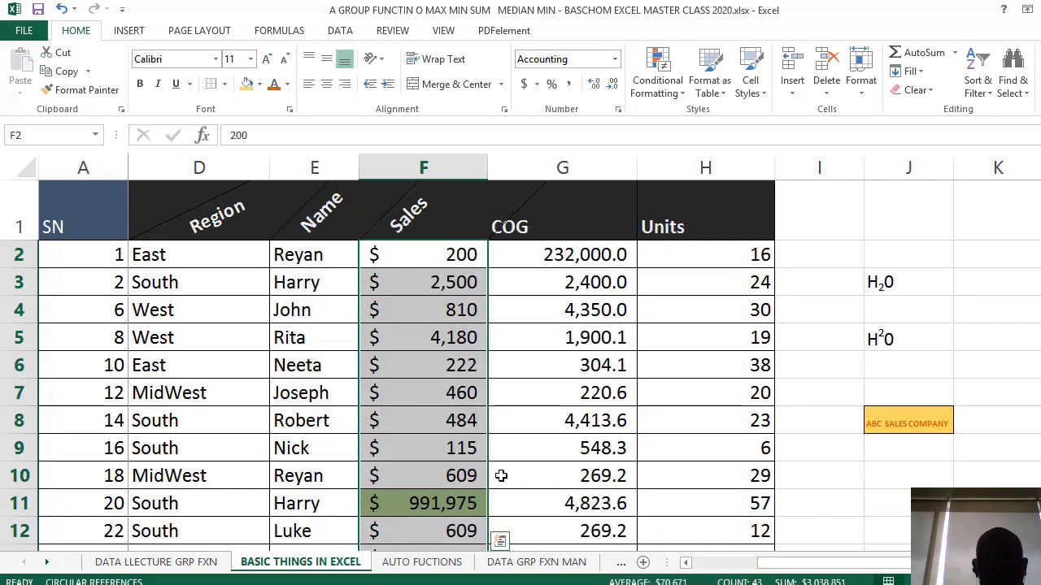
pyautogui.click(504, 477)
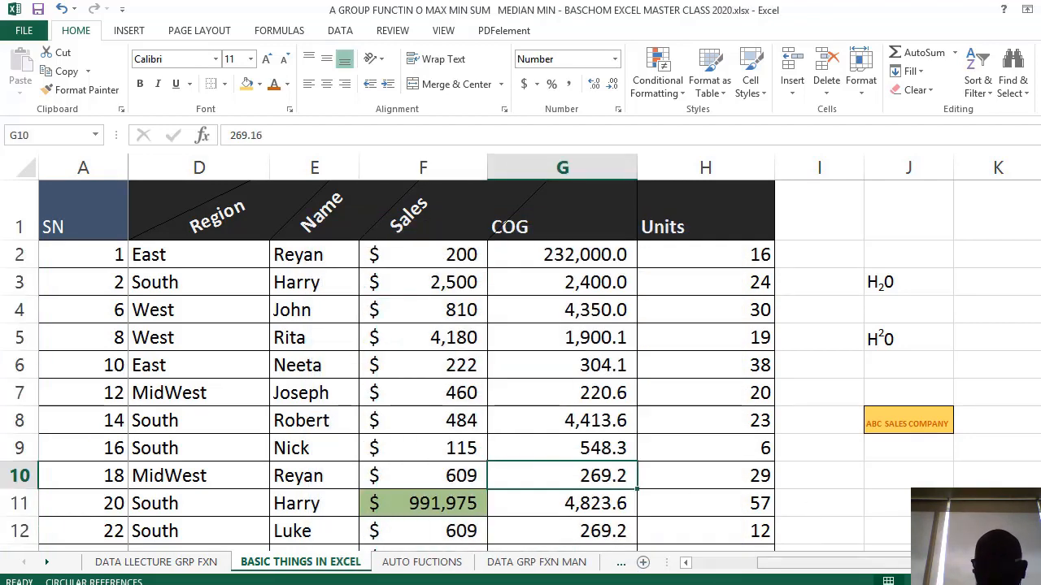
# Examine how the entries in the DATE column are currently displayed down the table.
pyautogui.hscroll(-2, 829, 562)
pyautogui.click(390, 443)
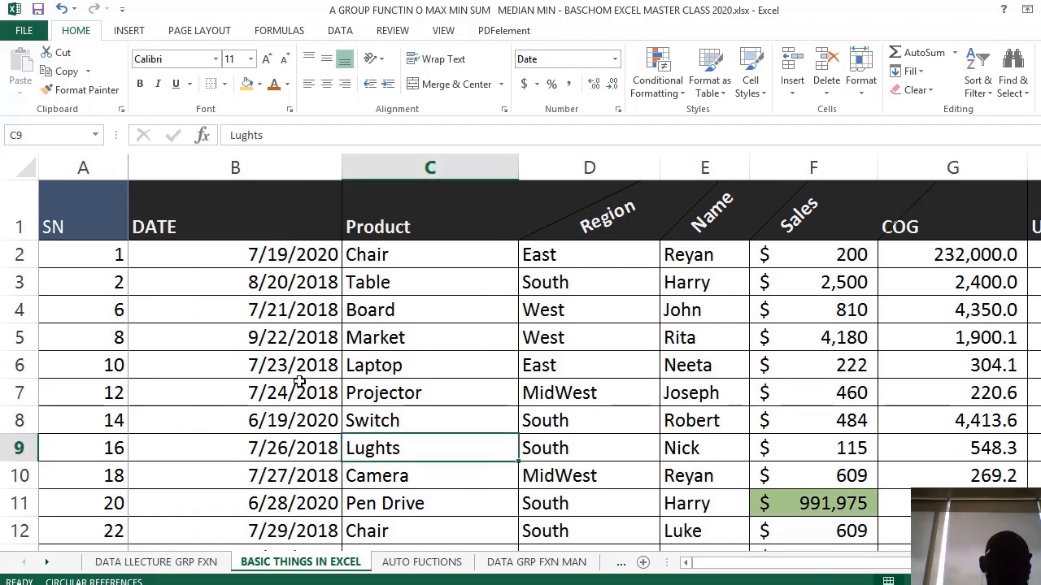
pyautogui.click(279, 282)
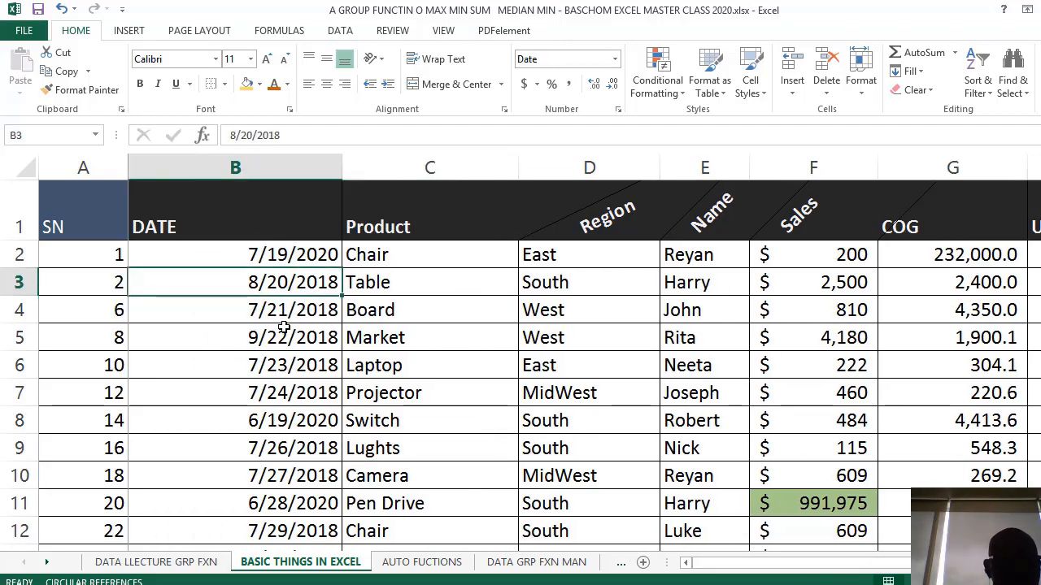
pyautogui.click(295, 256)
pyautogui.scroll(-7, 309, 357)
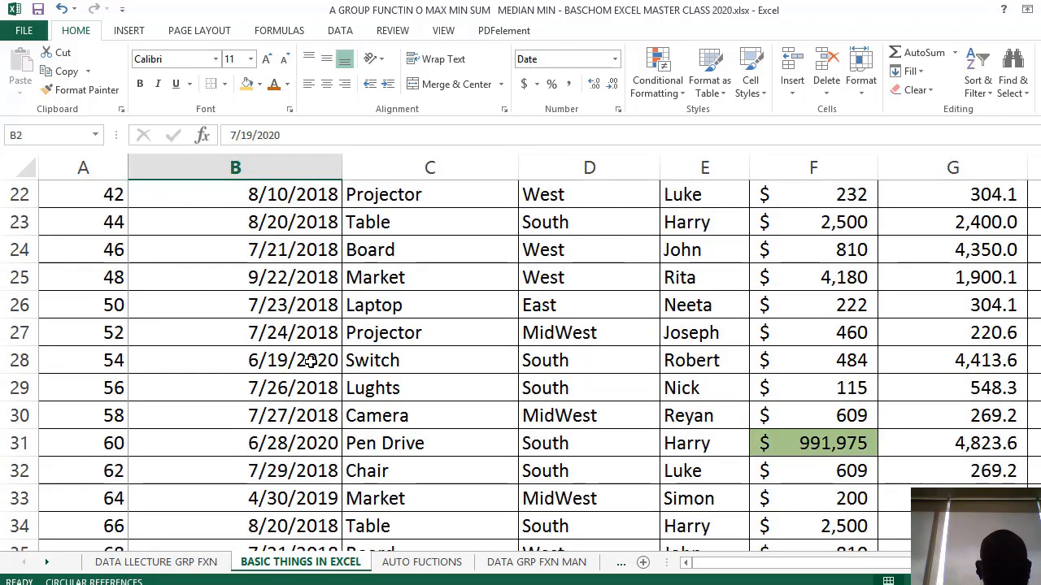
pyautogui.scroll(7, 310, 360)
pyautogui.click(354, 337)
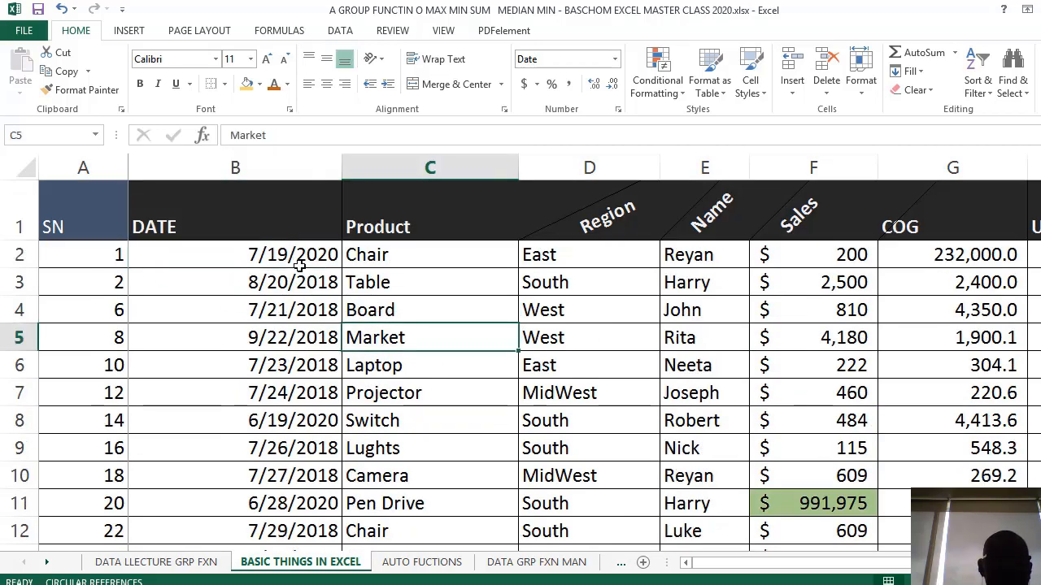
# Format all dates below the DATE header in column B with the 03/14/12 date type.
pyautogui.moveTo(292, 254); pyautogui.dragTo(266, 422)
pyautogui.scroll(12, 266, 419)
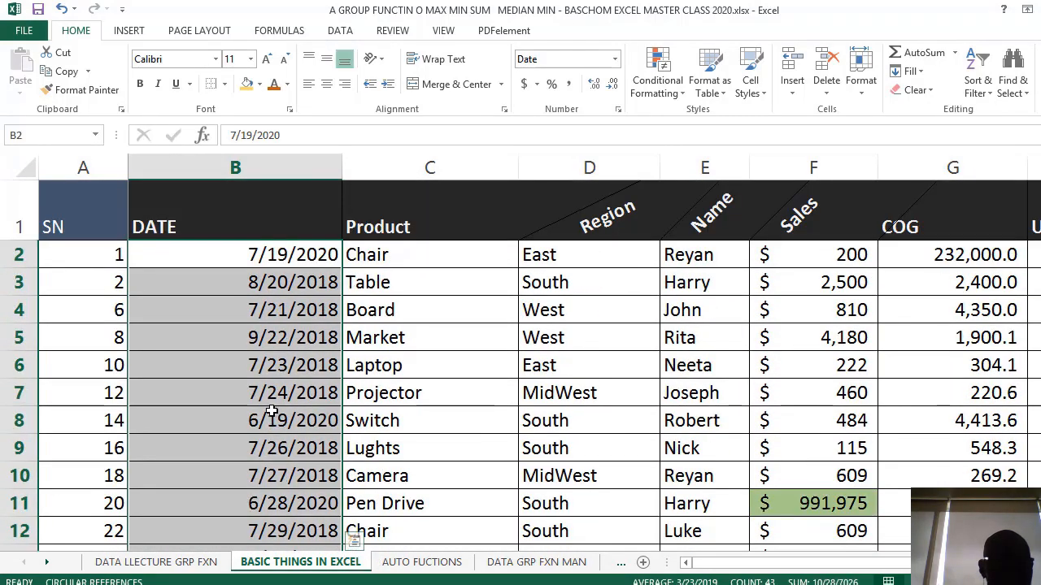
pyautogui.rightClick(255, 298)
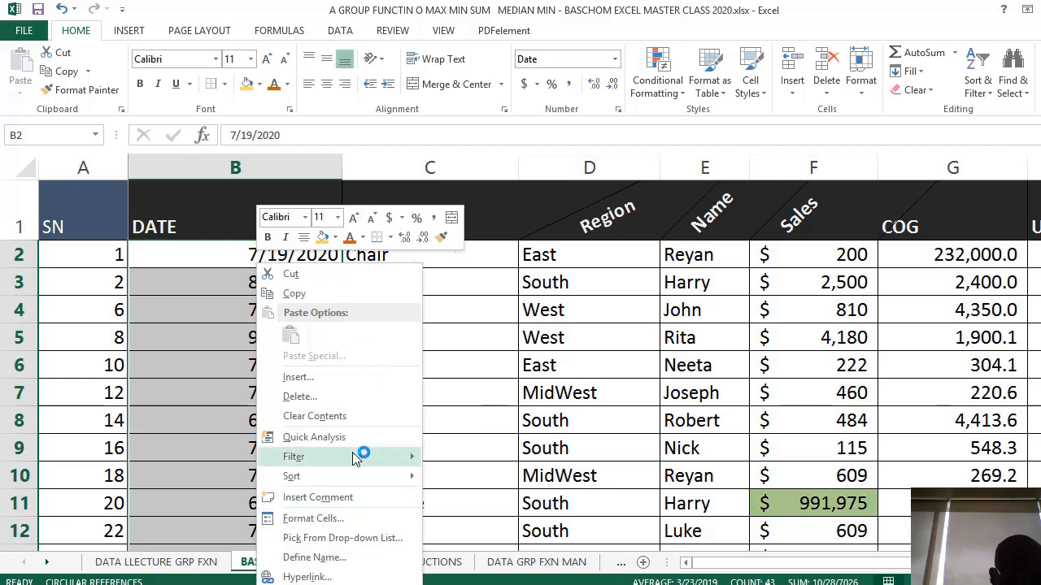
pyautogui.click(325, 520)
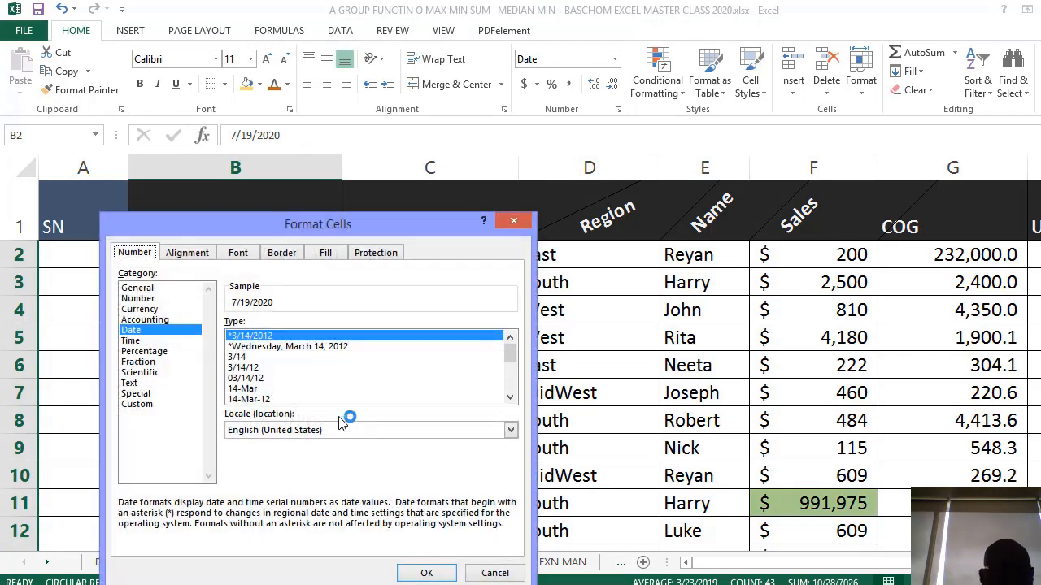
pyautogui.click(172, 287)
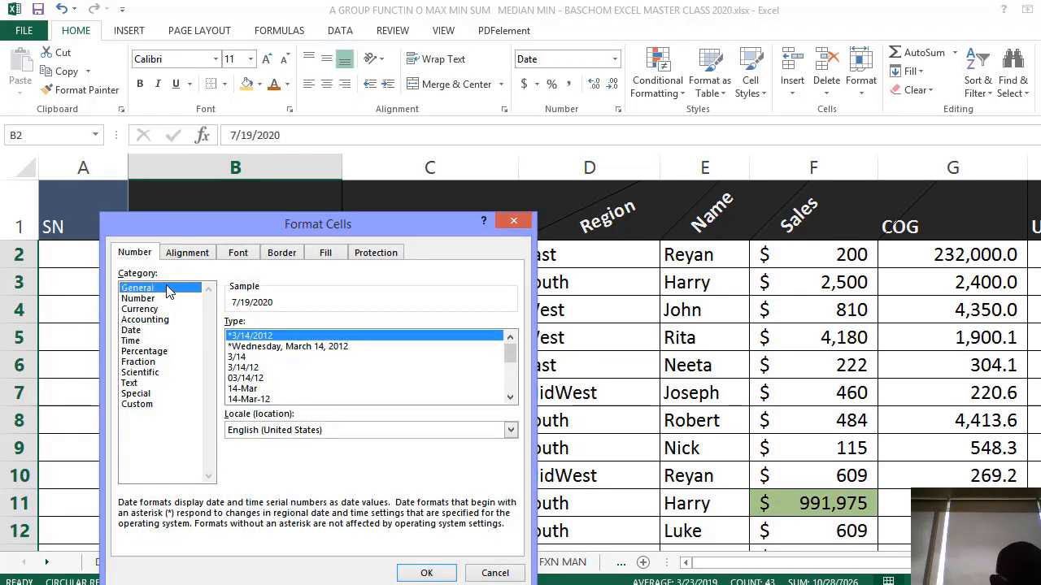
pyautogui.click(149, 331)
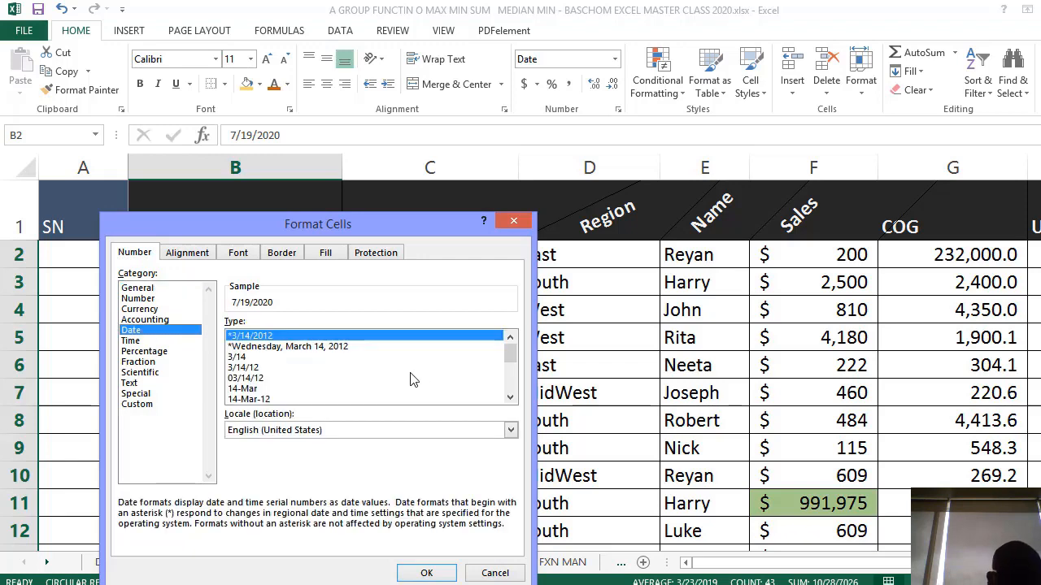
pyautogui.moveTo(317, 219); pyautogui.dragTo(580, 170)
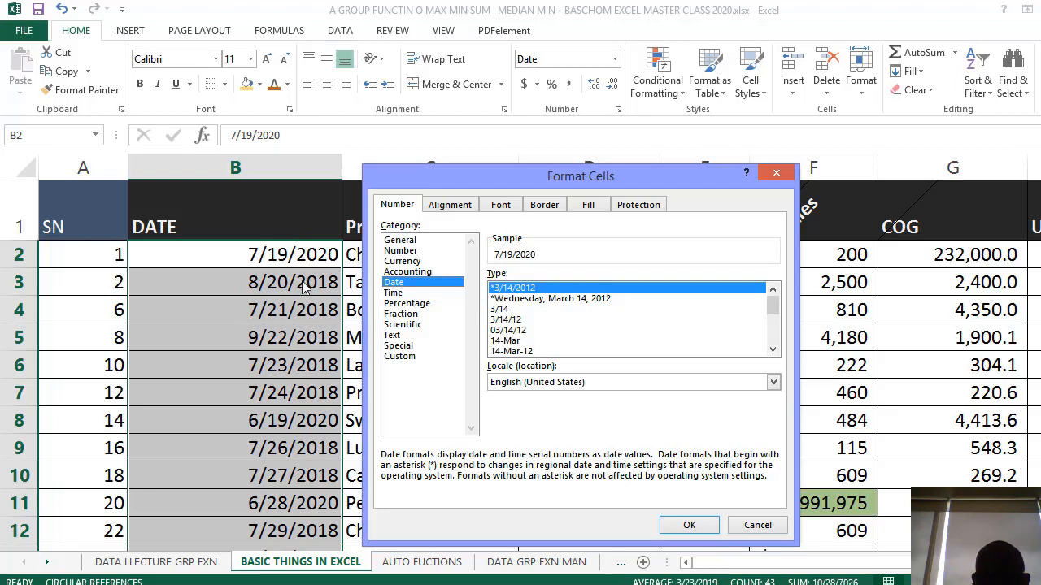
pyautogui.click(509, 330)
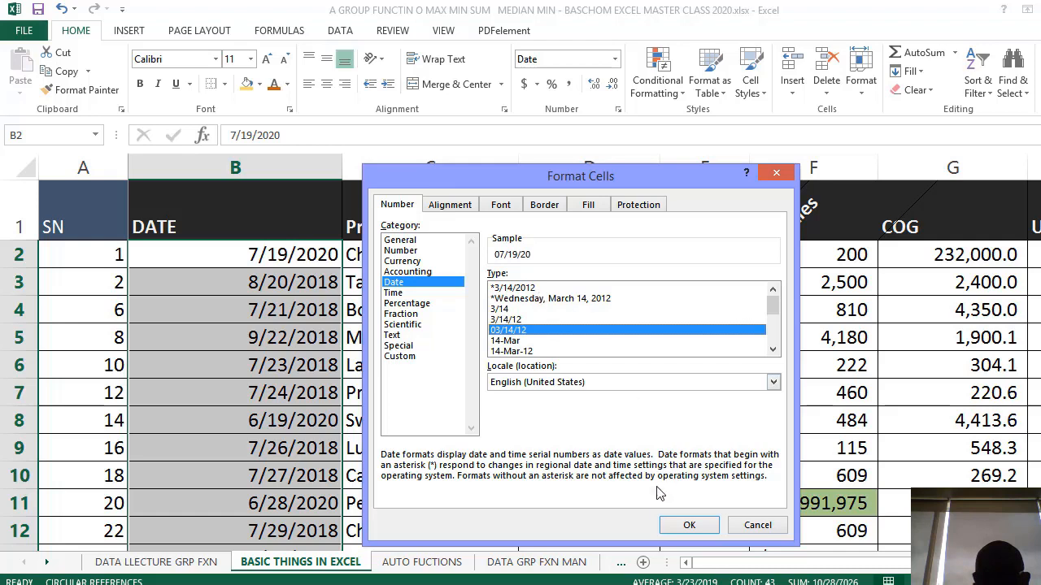
pyautogui.click(691, 526)
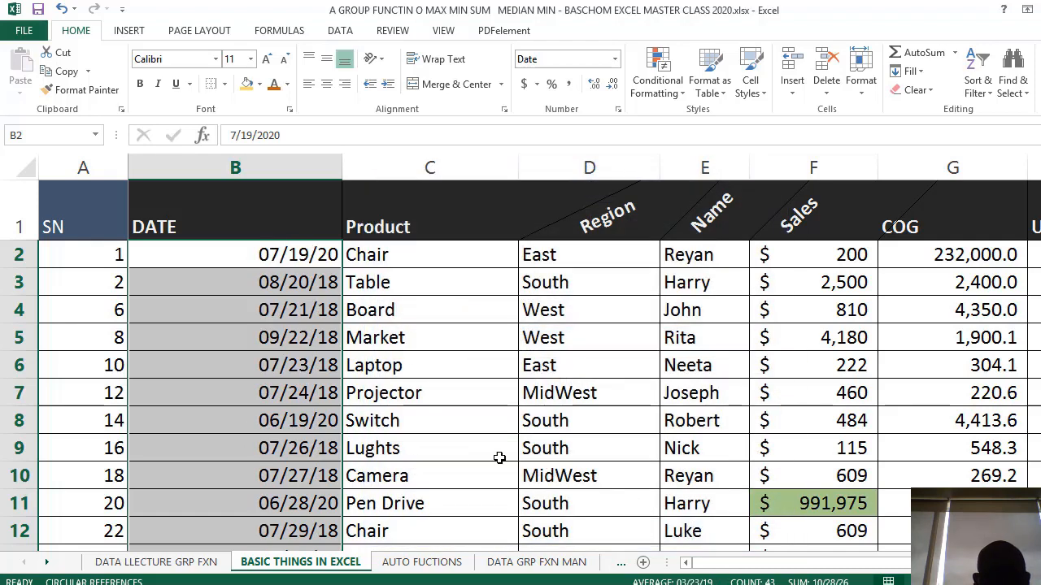
# Change the date type of the selected column B dates to 14-Mar-12.
pyautogui.rightClick(280, 264)
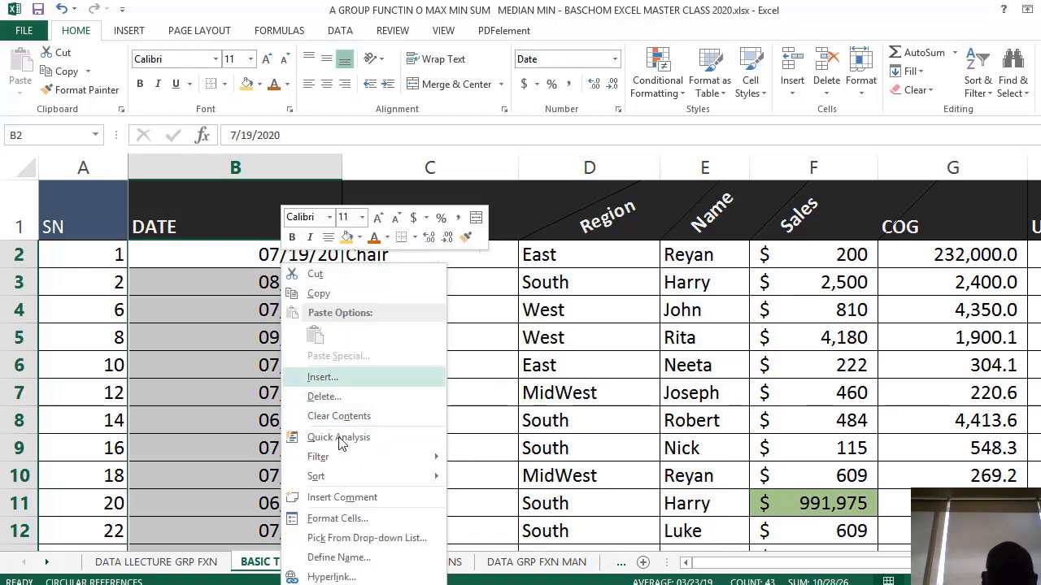
pyautogui.click(365, 519)
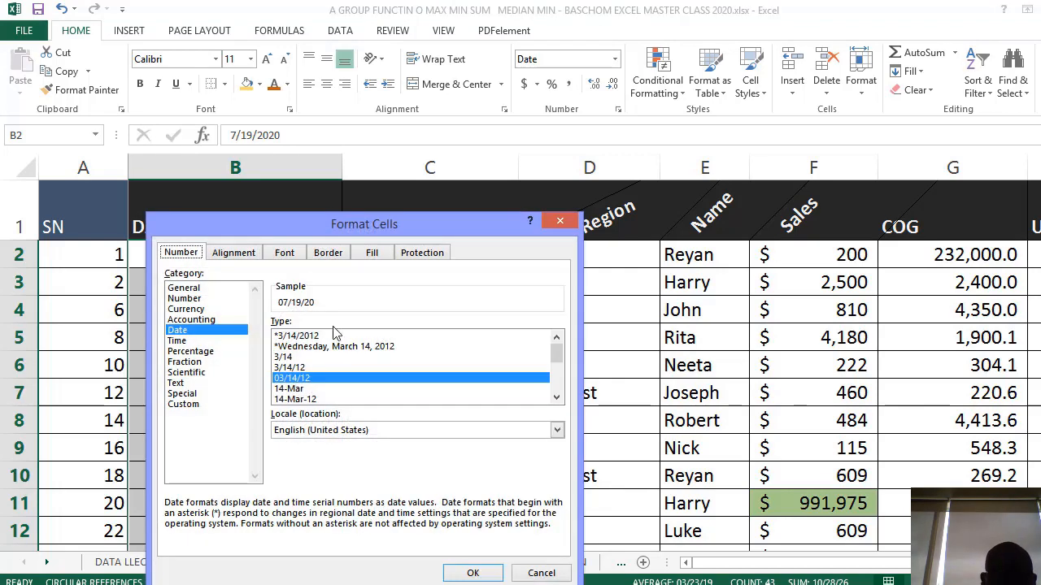
pyautogui.scroll(-1, 343, 411)
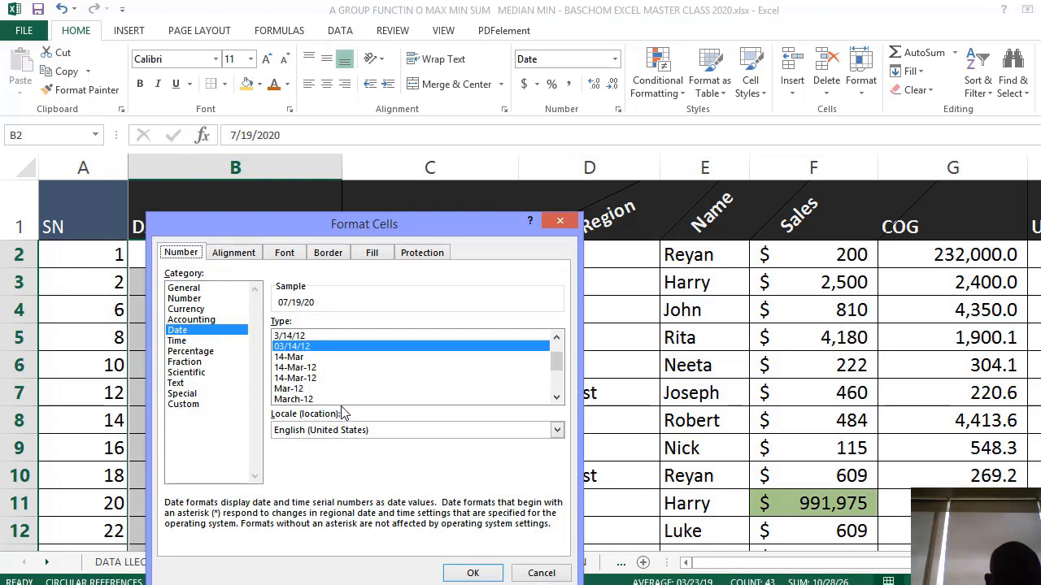
pyautogui.click(305, 370)
pyautogui.click(472, 572)
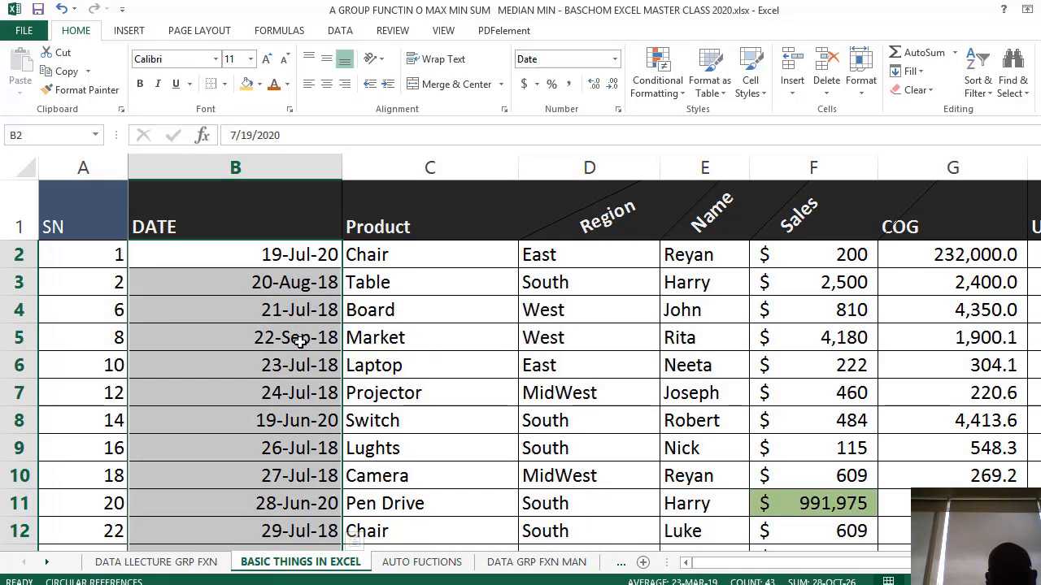
# Check the display of the reformatted dates in several cells and further down the DATE column.
pyautogui.click(297, 292)
pyautogui.scroll(-11, 299, 309)
pyautogui.scroll(11, 284, 284)
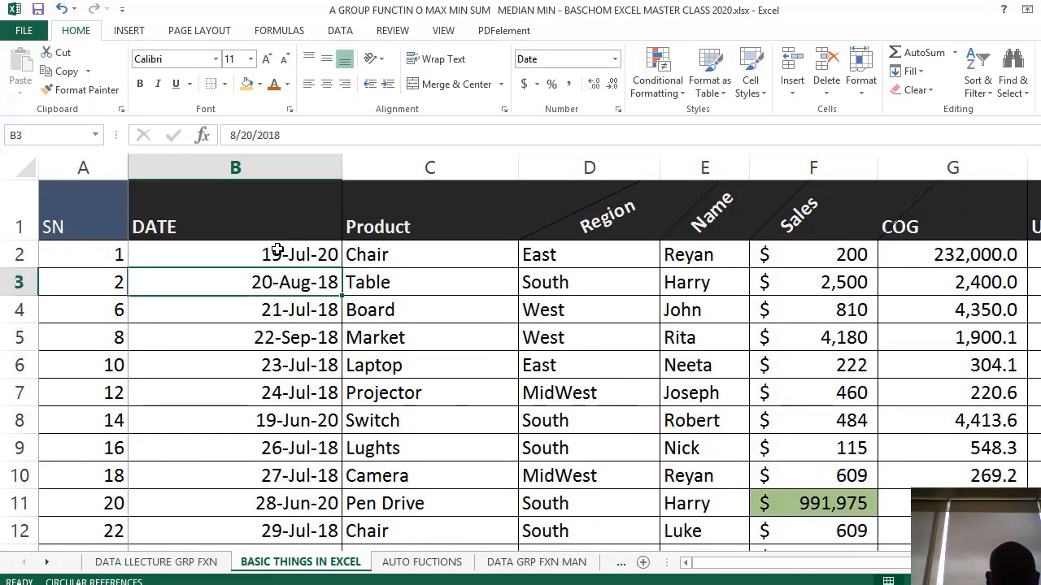
pyautogui.click(278, 256)
pyautogui.click(278, 286)
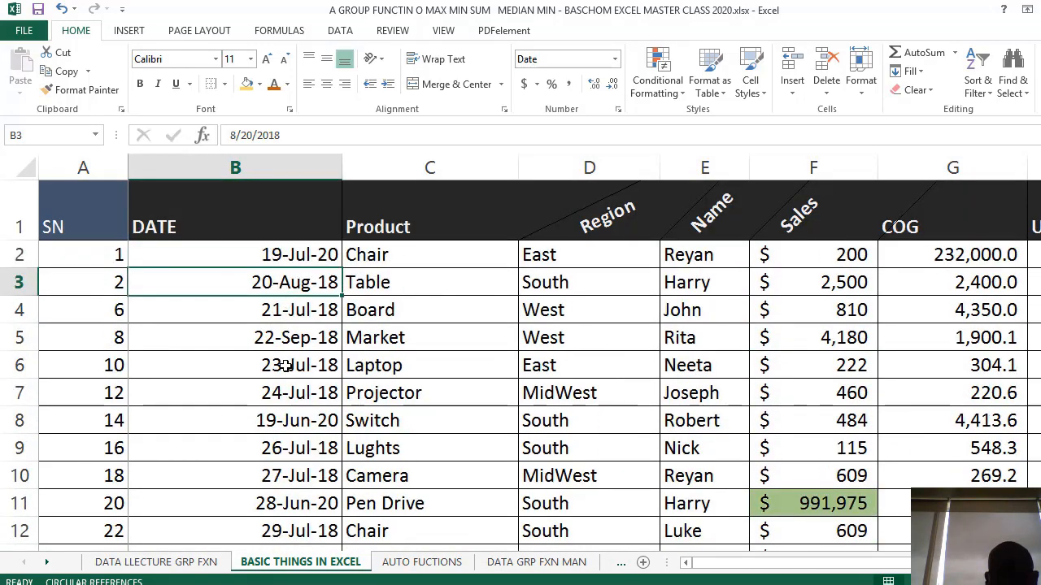
pyautogui.scroll(-7, 285, 366)
pyautogui.scroll(7, 285, 366)
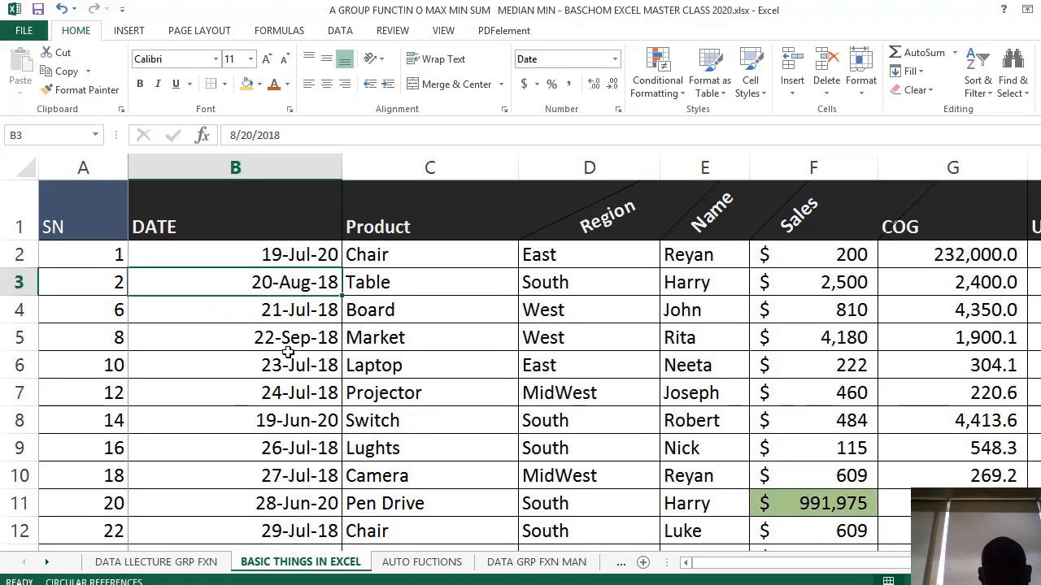
pyautogui.scroll(-4, 303, 395)
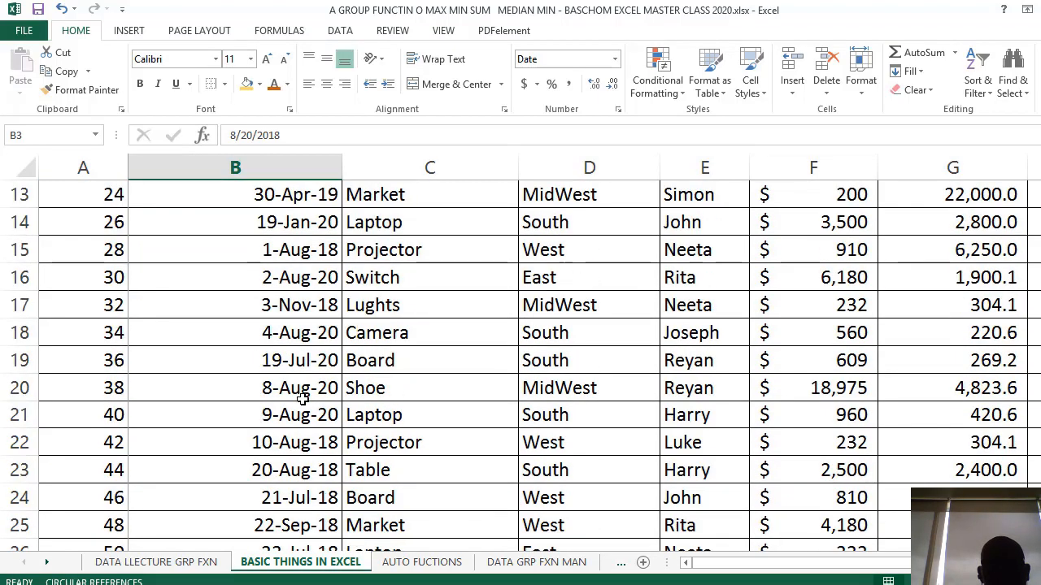
pyautogui.scroll(4, 303, 394)
pyautogui.click(286, 368)
pyautogui.click(276, 397)
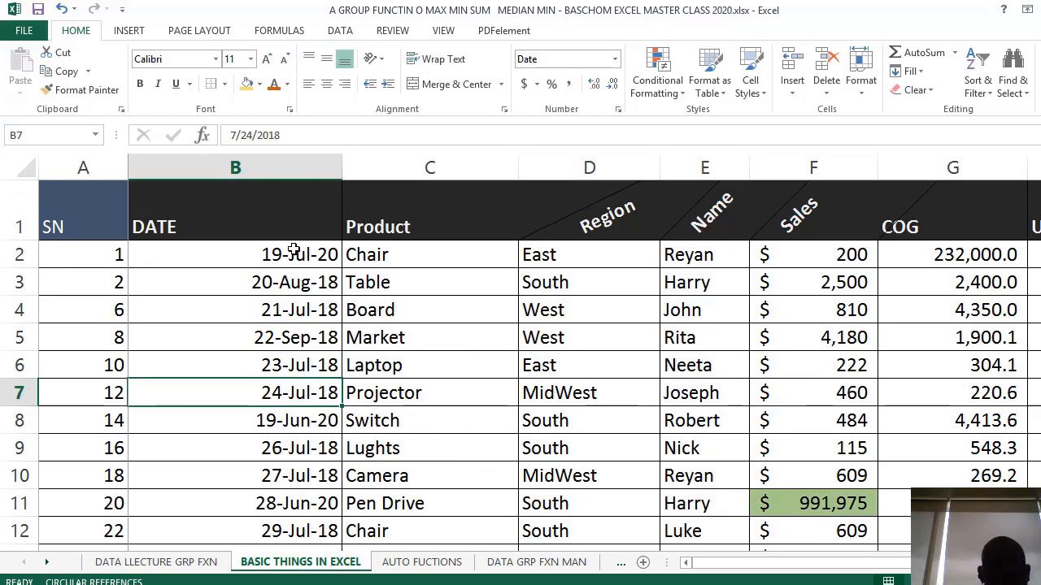
# Change the date type of all dates below the DATE header in column B to 14-Mar.
pyautogui.moveTo(294, 251); pyautogui.dragTo(290, 561)
pyautogui.scroll(12, 293, 423)
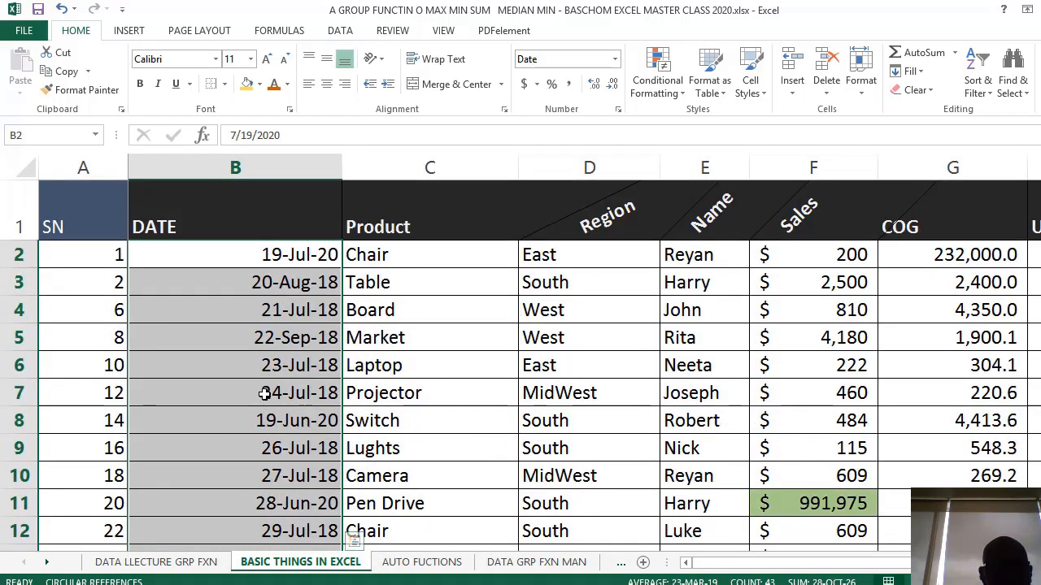
pyautogui.rightClick(264, 393)
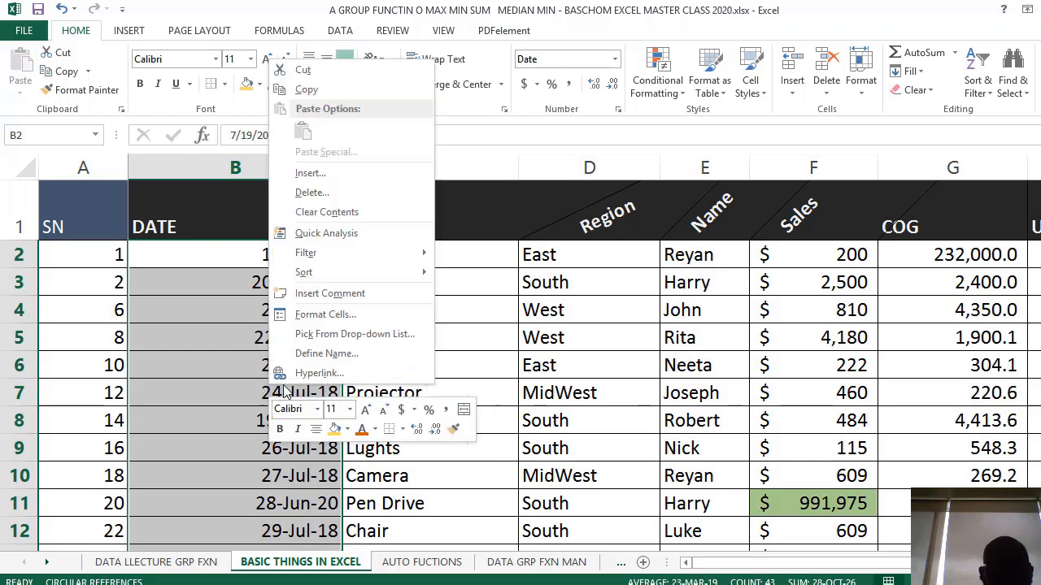
pyautogui.click(347, 315)
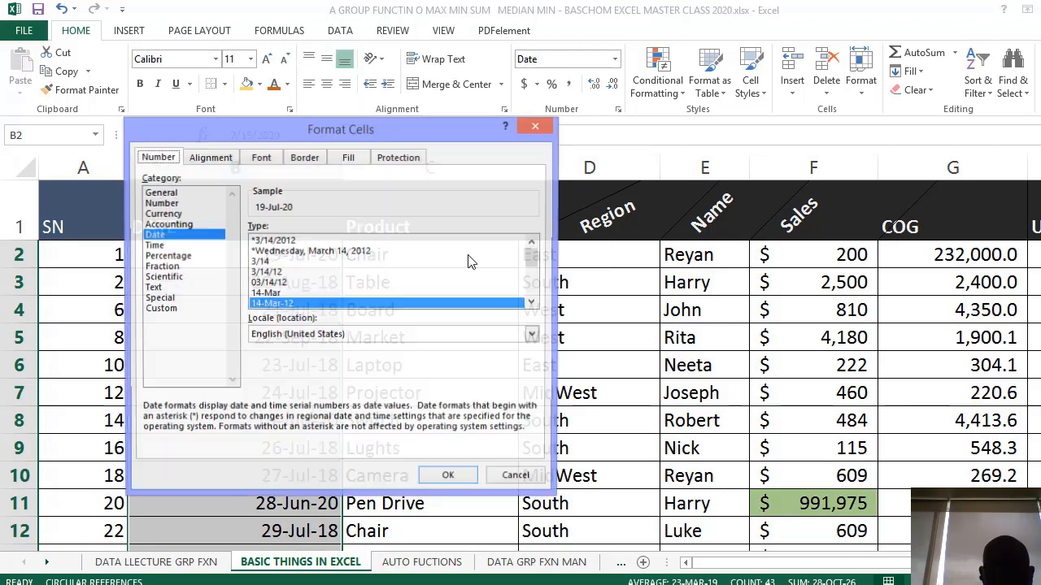
pyautogui.scroll(-2, 297, 307)
pyautogui.scroll(2, 332, 309)
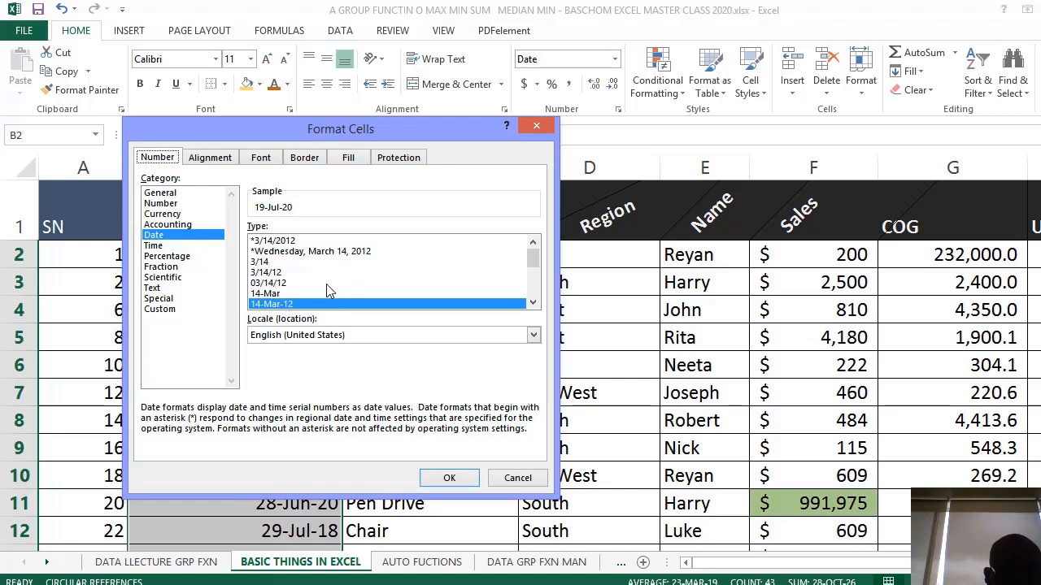
pyautogui.click(285, 294)
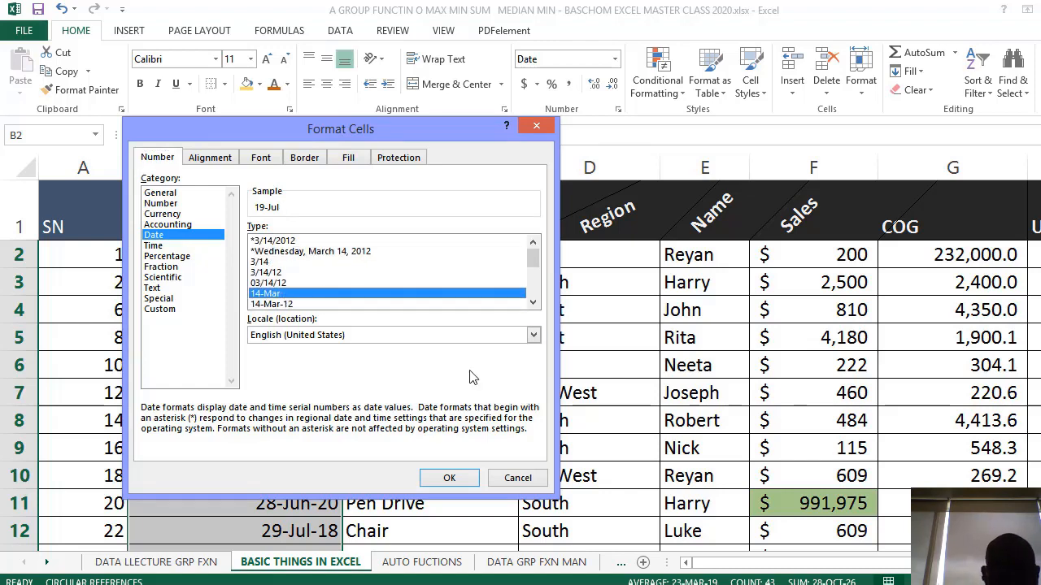
pyautogui.click(453, 480)
# Check how the day-and-month dates are displayed in several cells near the start and further down the DATE column.
pyautogui.click(315, 386)
pyautogui.click(313, 282)
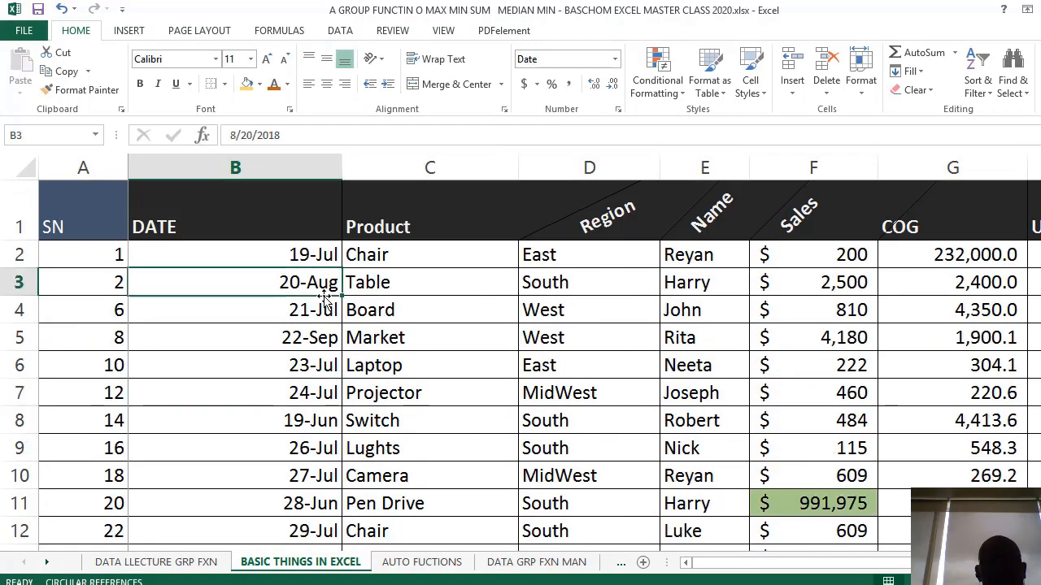
pyautogui.click(313, 309)
pyautogui.scroll(-5, 353, 363)
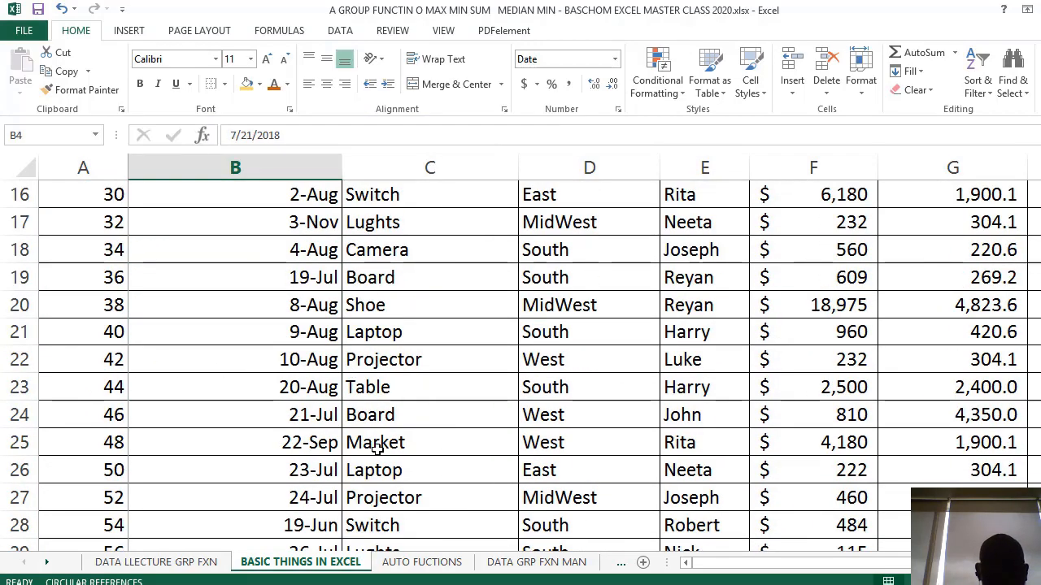
pyautogui.click(268, 374)
pyautogui.click(262, 444)
pyautogui.scroll(5, 285, 390)
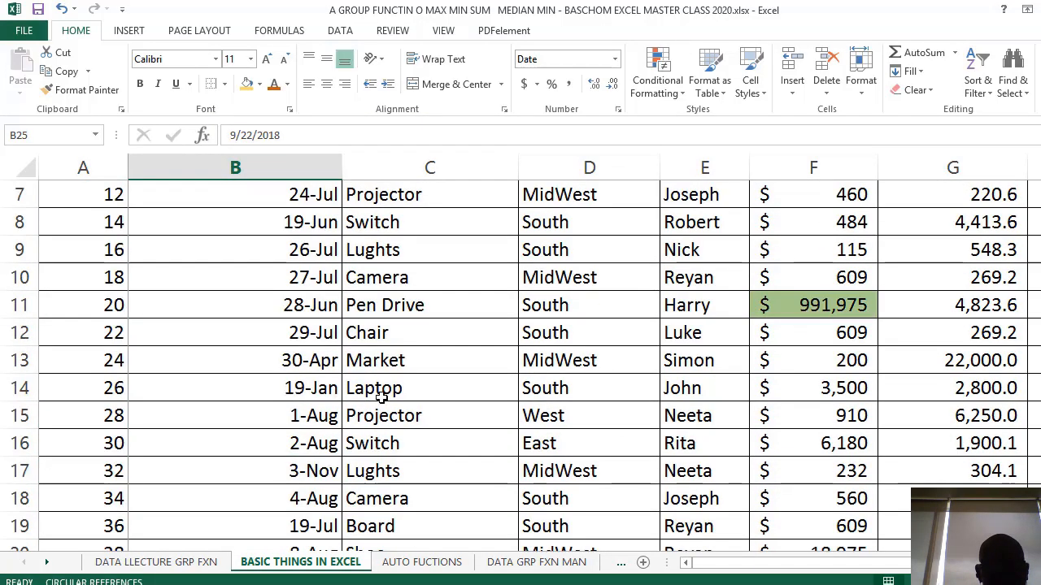
# Format the dates in cells B2 to B17 with the long *Wednesday, March 14, 2012 date type.
pyautogui.moveTo(298, 261); pyautogui.dragTo(268, 546)
pyautogui.rightClick(239, 294)
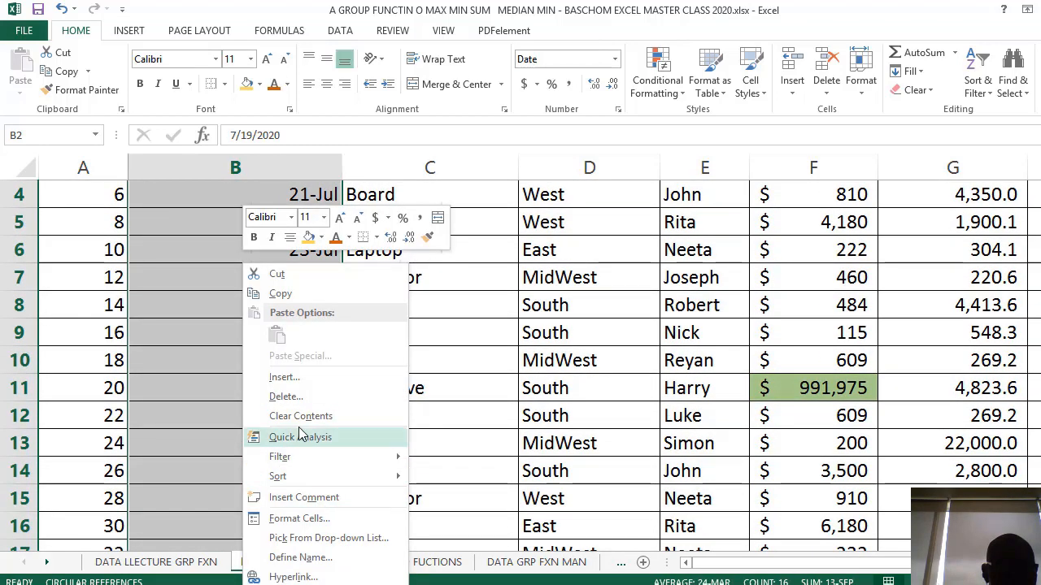
pyautogui.click(299, 518)
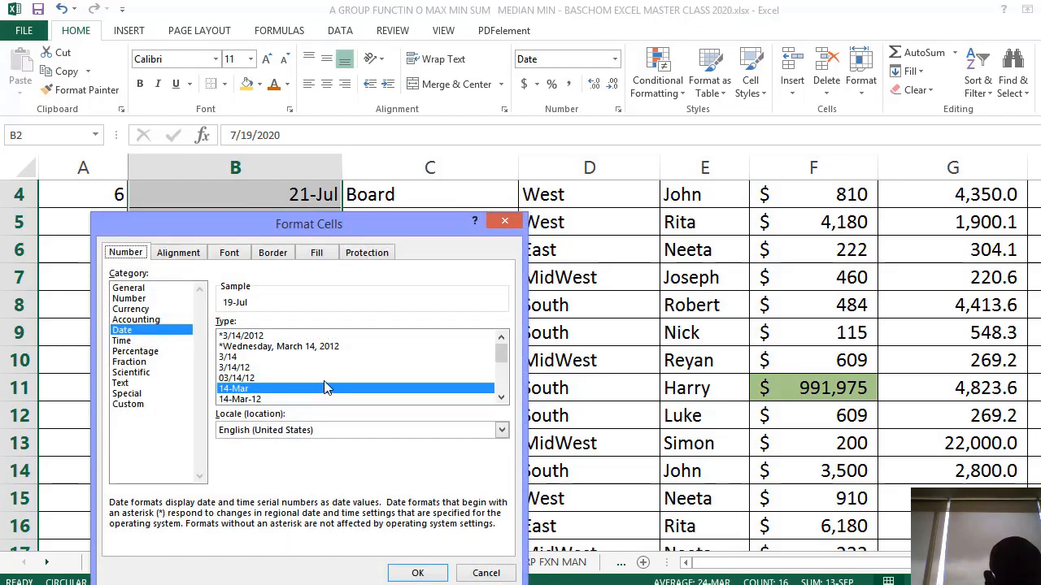
pyautogui.click(252, 347)
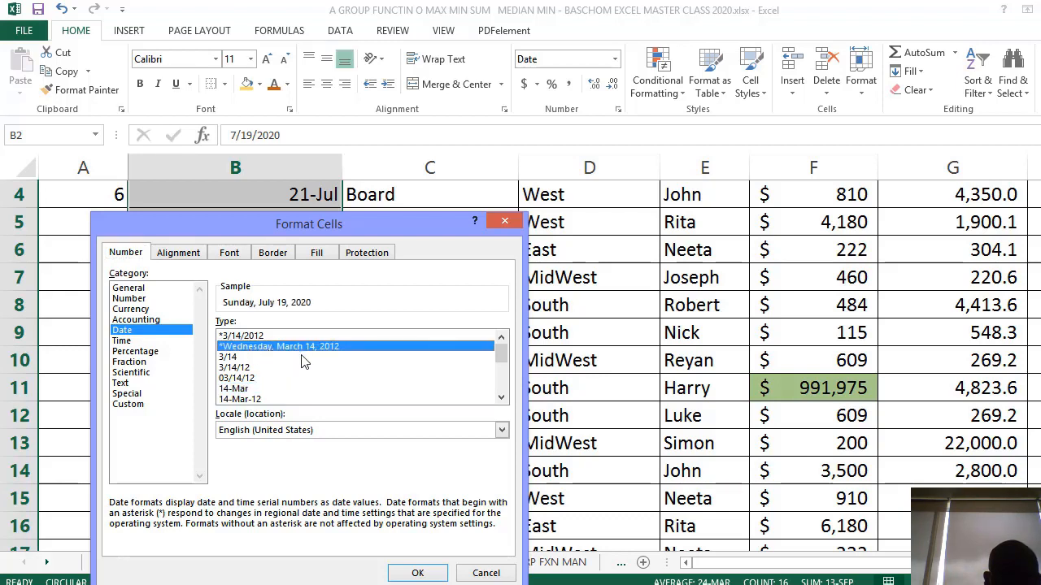
pyautogui.click(417, 573)
pyautogui.click(278, 403)
pyautogui.scroll(1, 279, 402)
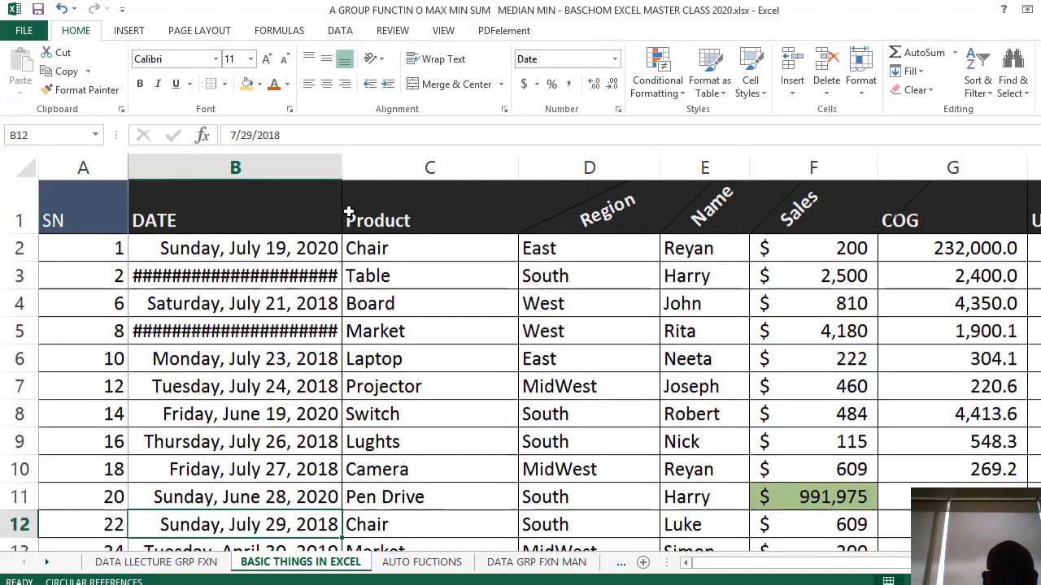
# AutoFit the width of column B to the long dates, check the column, and switch to the presentation slide.
pyautogui.doubleClick(342, 166)
pyautogui.scroll(-9, 333, 366)
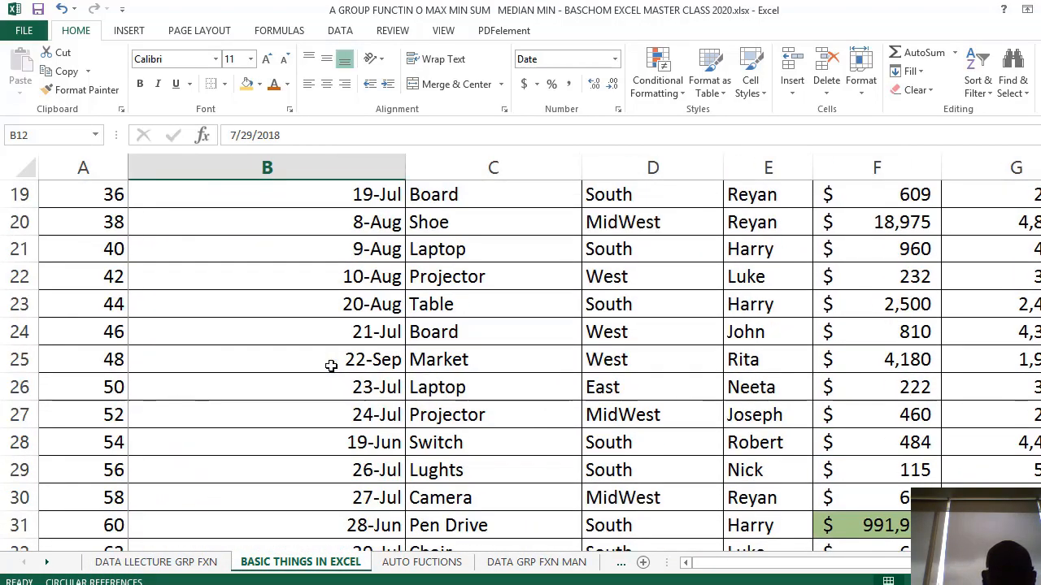
pyautogui.scroll(9, 334, 367)
pyautogui.scroll(-2, 333, 367)
pyautogui.scroll(2, 334, 367)
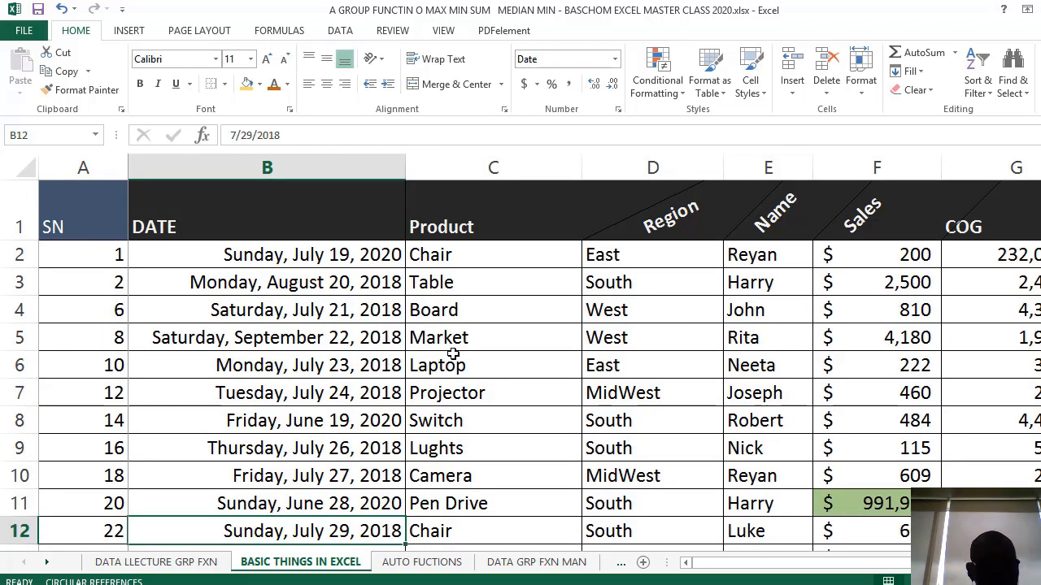
pyautogui.hotkey('alt', 'Tab')
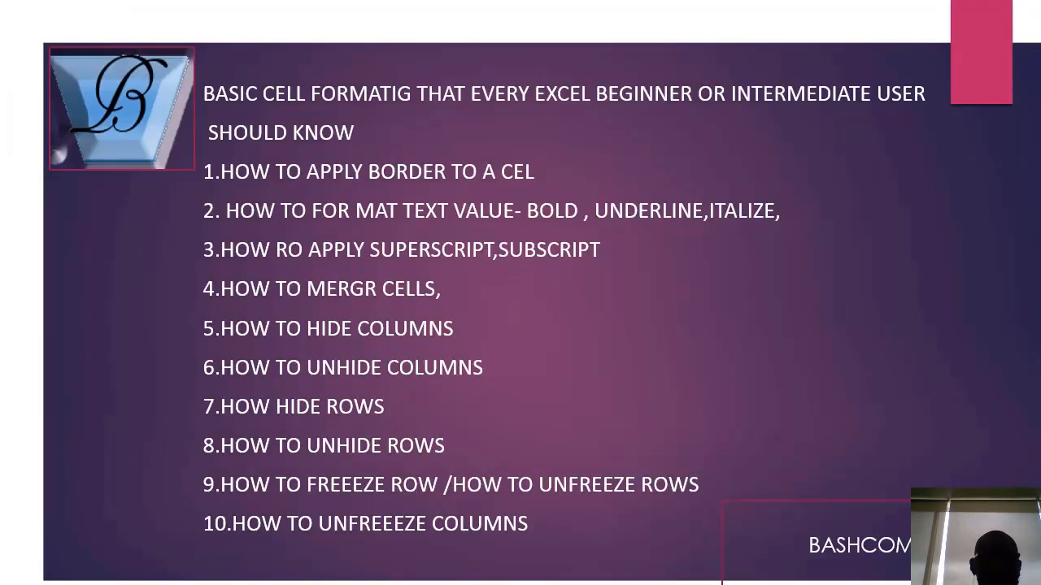
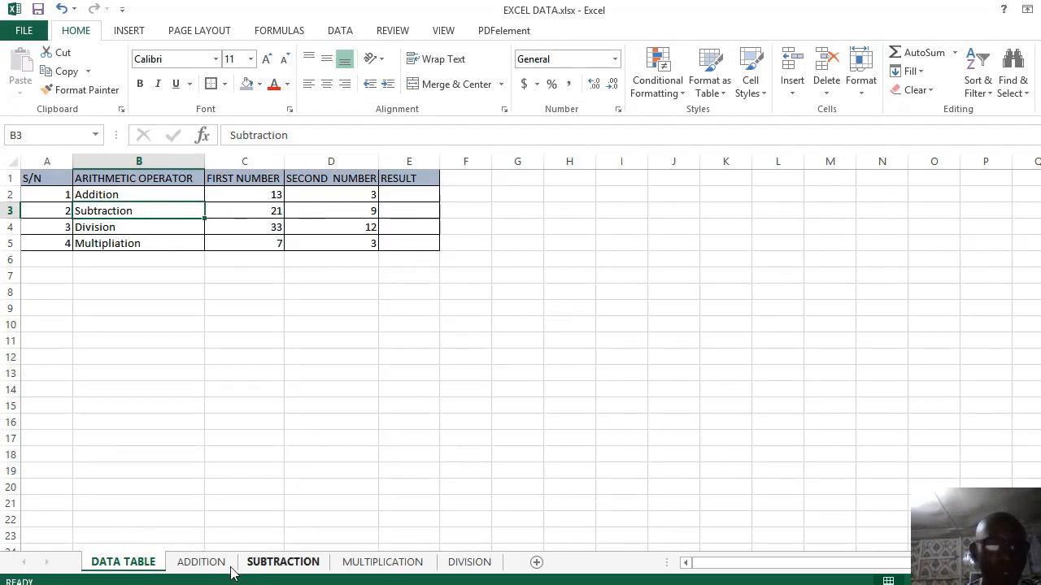
# Look over the ADDITION sheet's sales table and the number and RESULT cells of the DATA TABLE sheet.
pyautogui.click(218, 568)
pyautogui.click(199, 305)
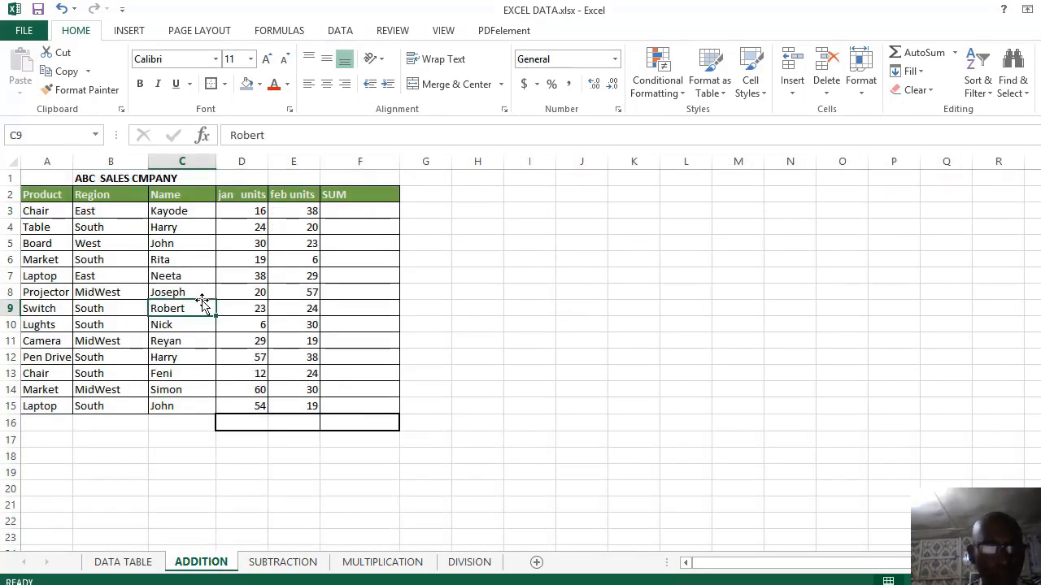
pyautogui.click(126, 561)
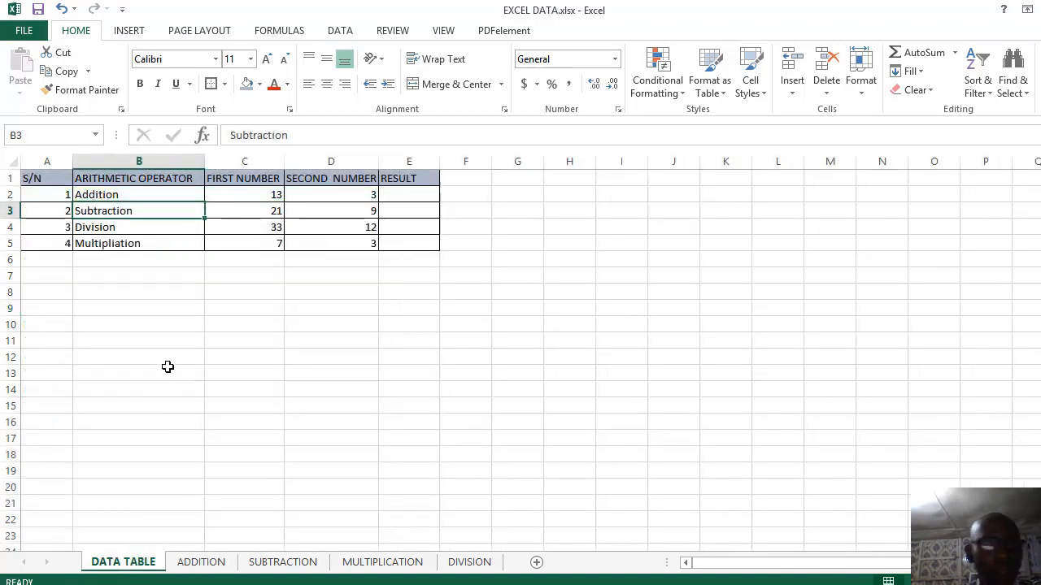
pyautogui.click(410, 198)
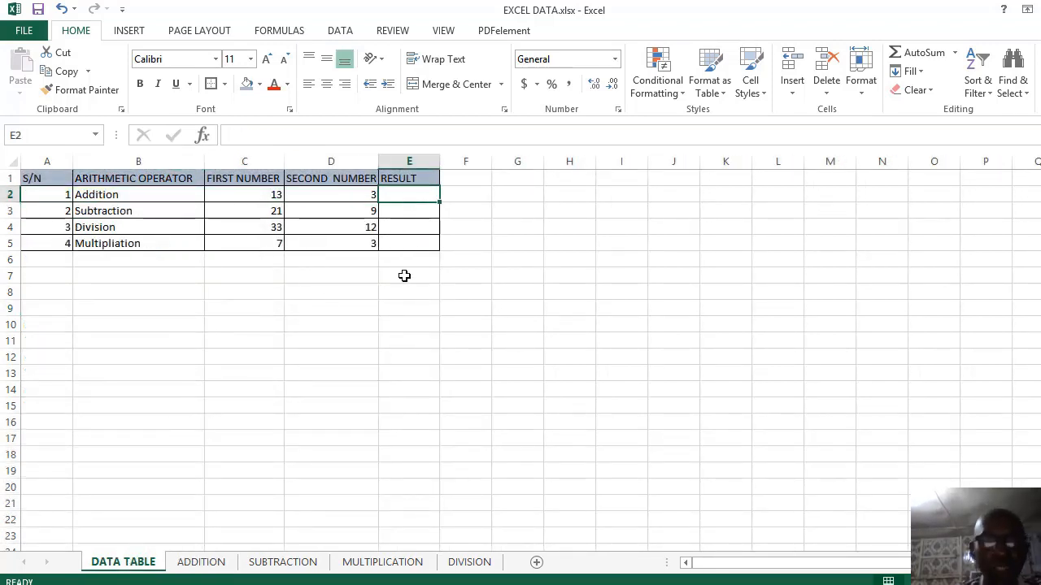
pyautogui.click(384, 325)
pyautogui.click(266, 196)
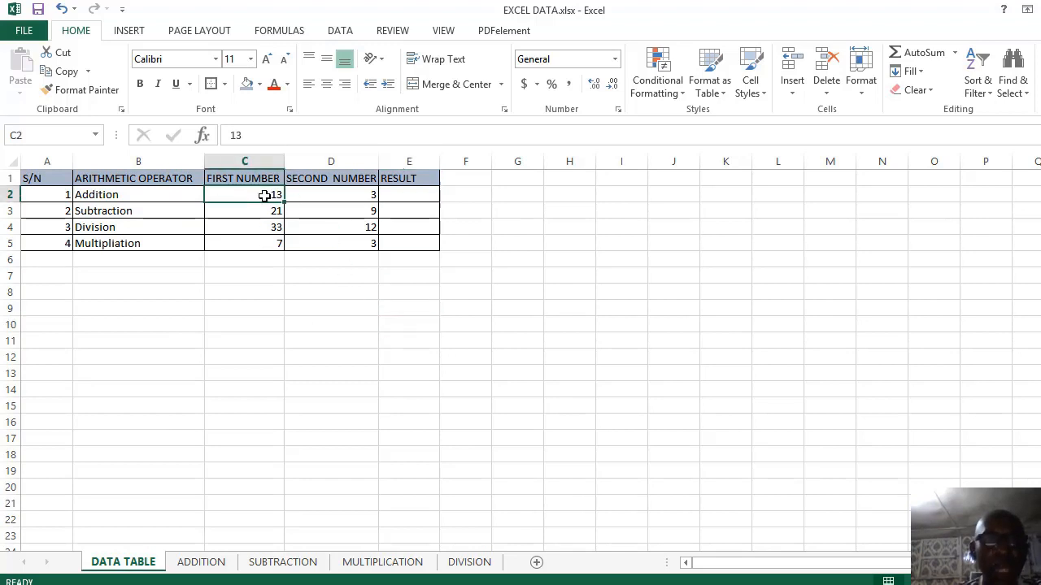
pyautogui.click(339, 200)
# Enter the formula =C2+D2 in the RESULT cell E2 of the Addition row.
pyautogui.click(411, 196)
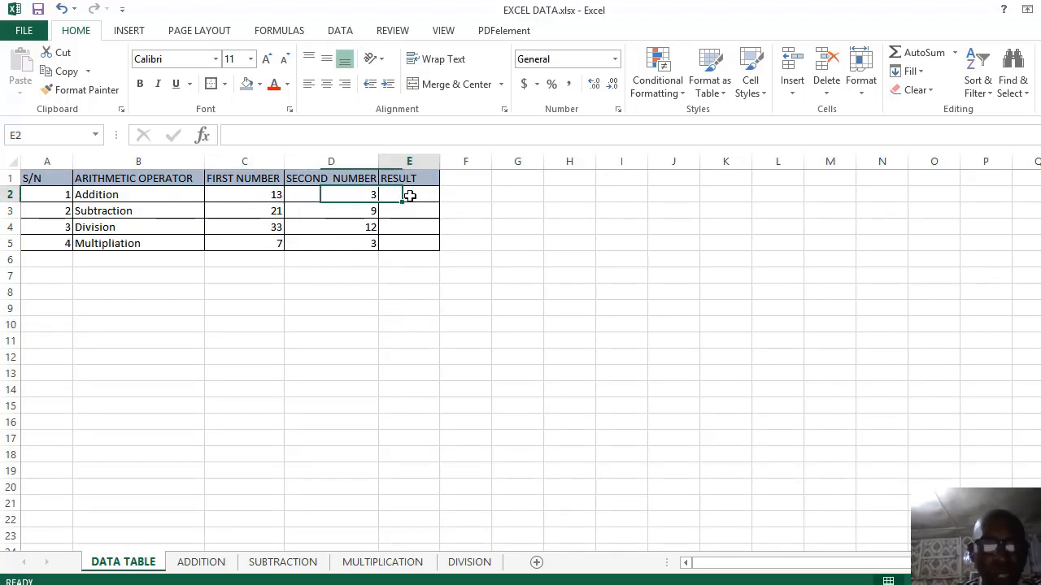
pyautogui.doubleClick(411, 197)
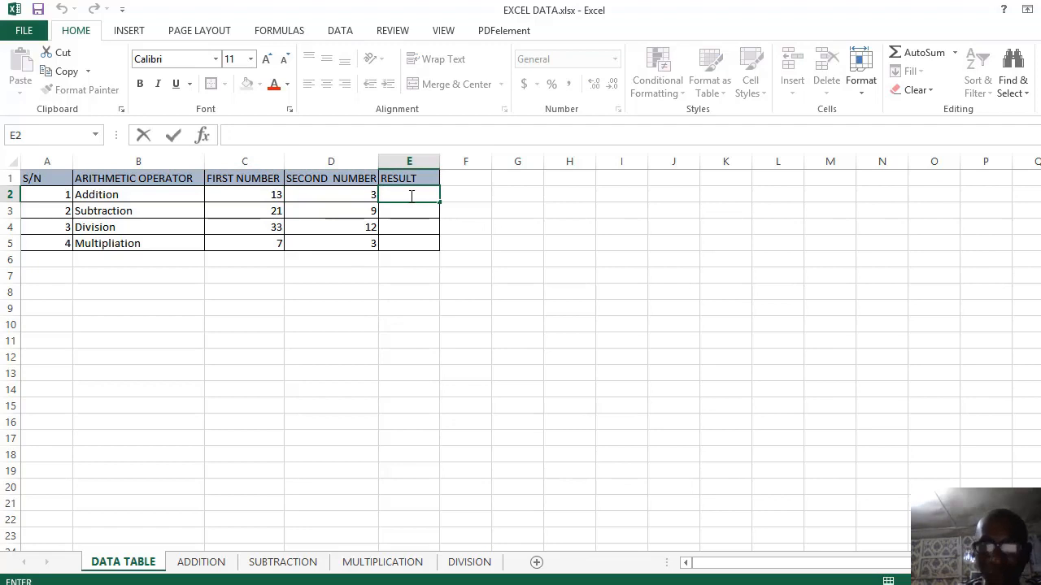
pyautogui.write('=')
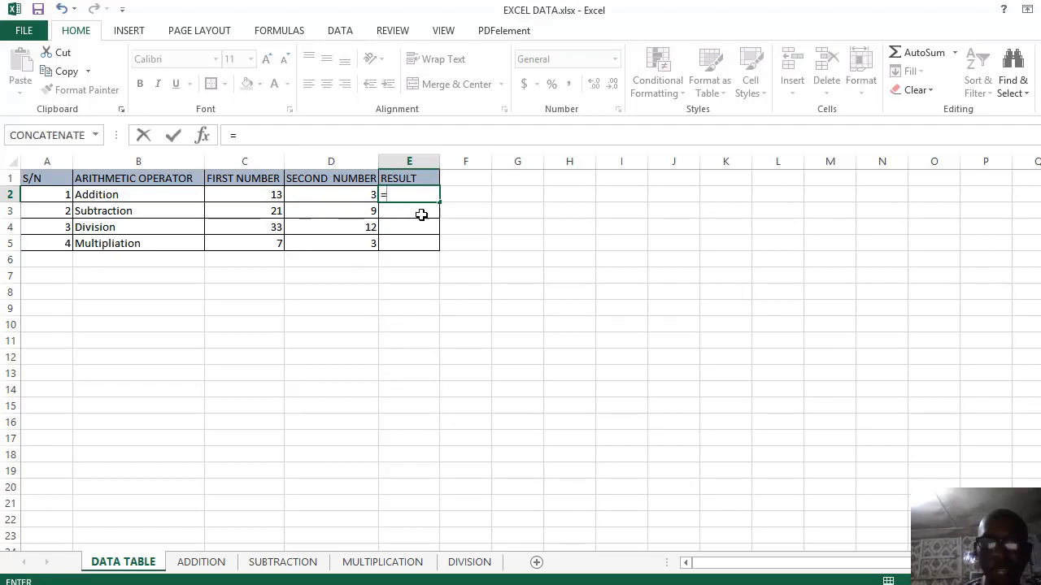
pyautogui.click(265, 193)
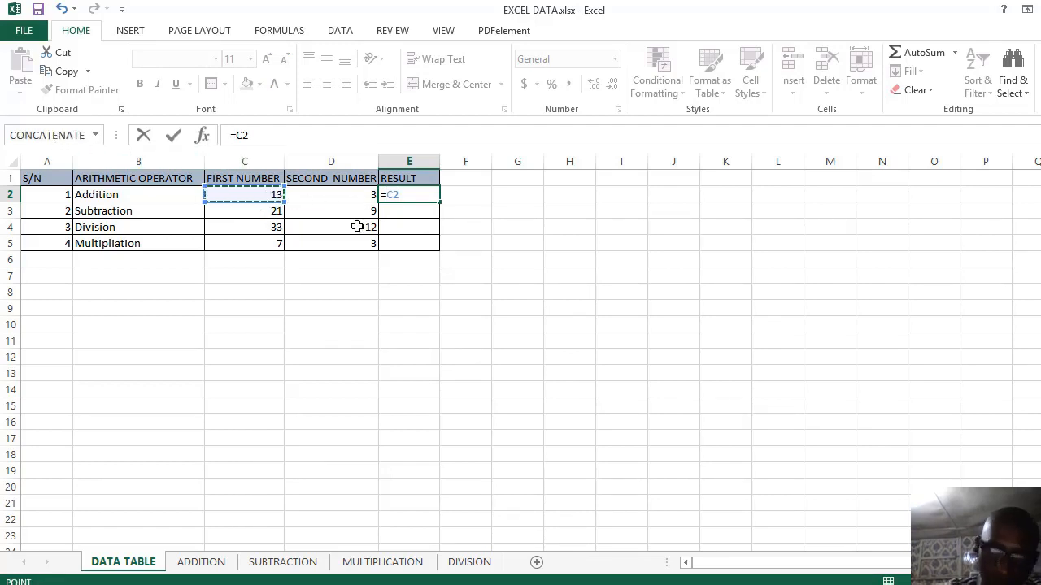
pyautogui.write('*')
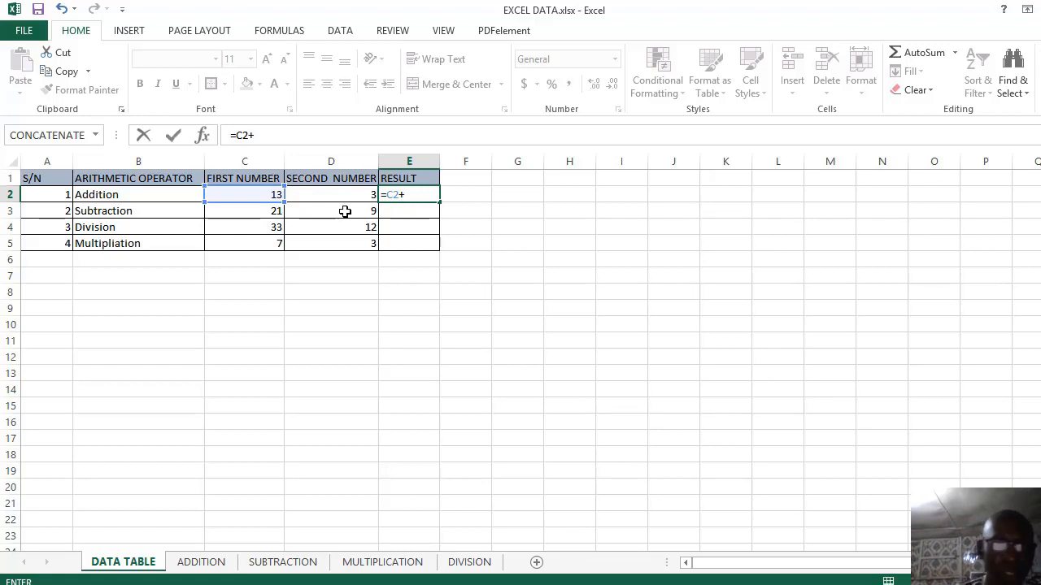
pyautogui.click(364, 198)
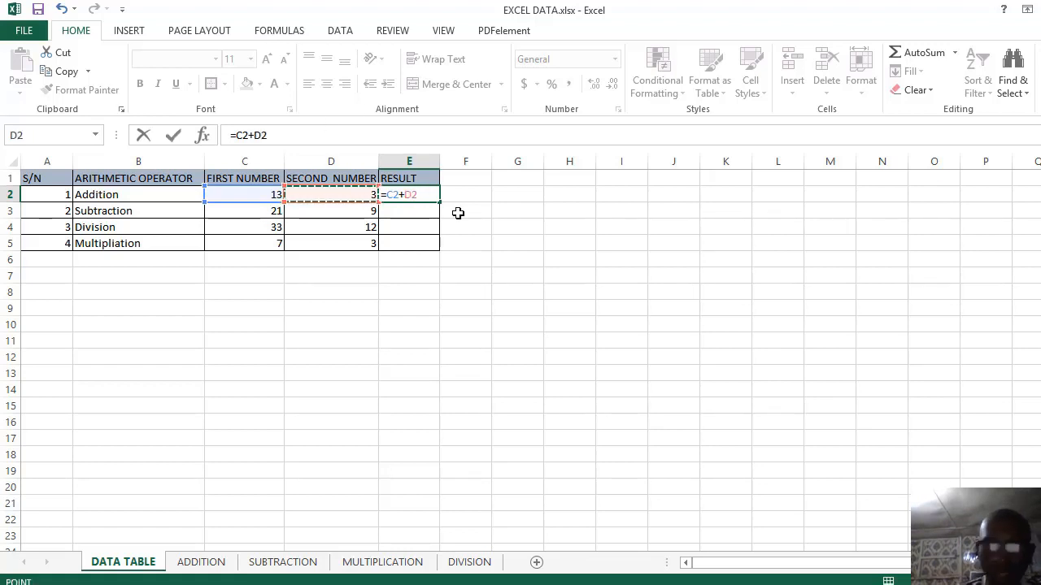
pyautogui.press('Return')
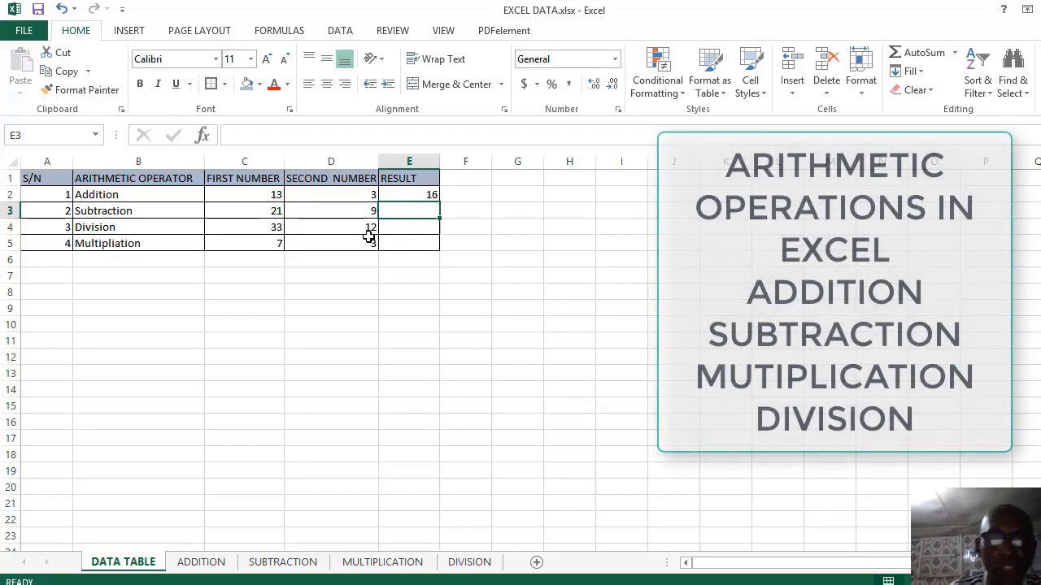
# Enter the formula =C3-D3 in the RESULT cell E3 of the Subtraction row.
pyautogui.click(261, 210)
pyautogui.click(339, 213)
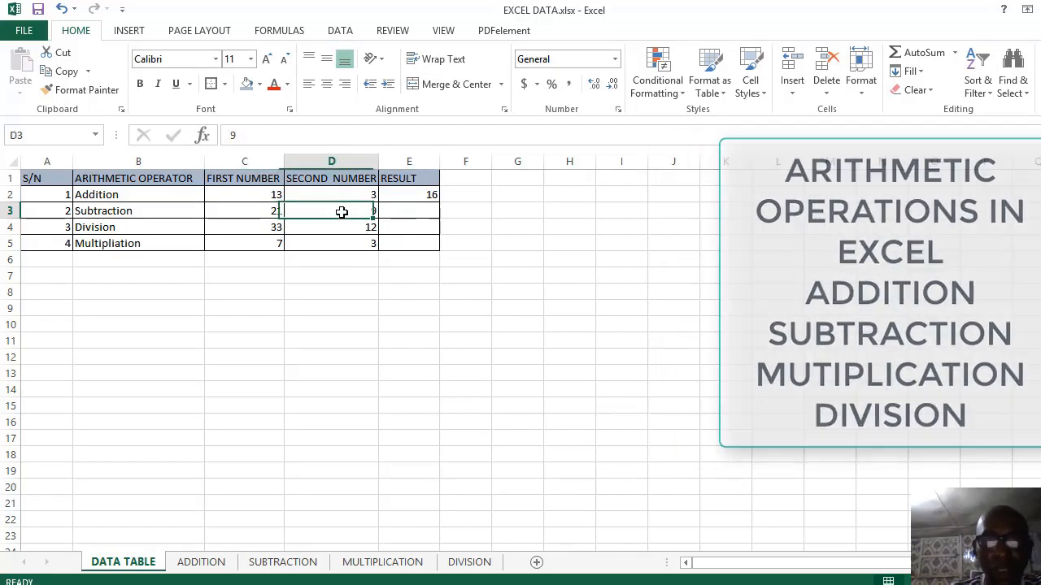
pyautogui.click(424, 214)
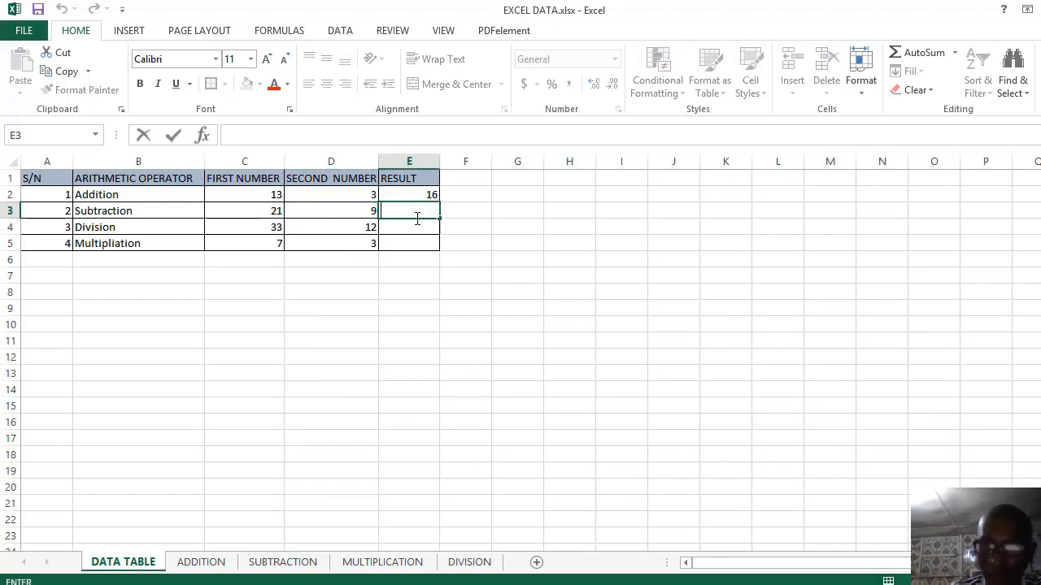
pyautogui.write('=')
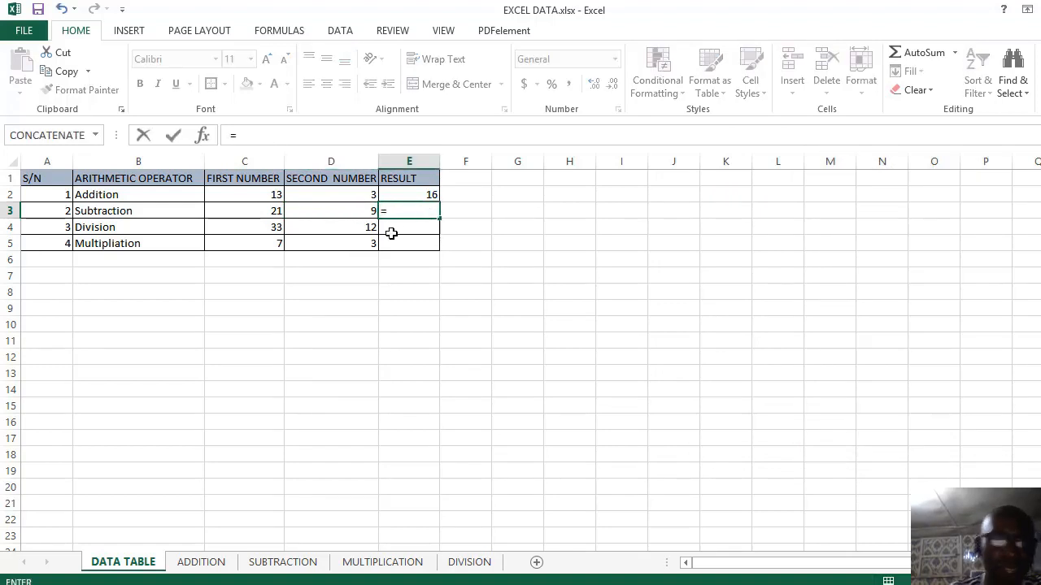
pyautogui.click(269, 211)
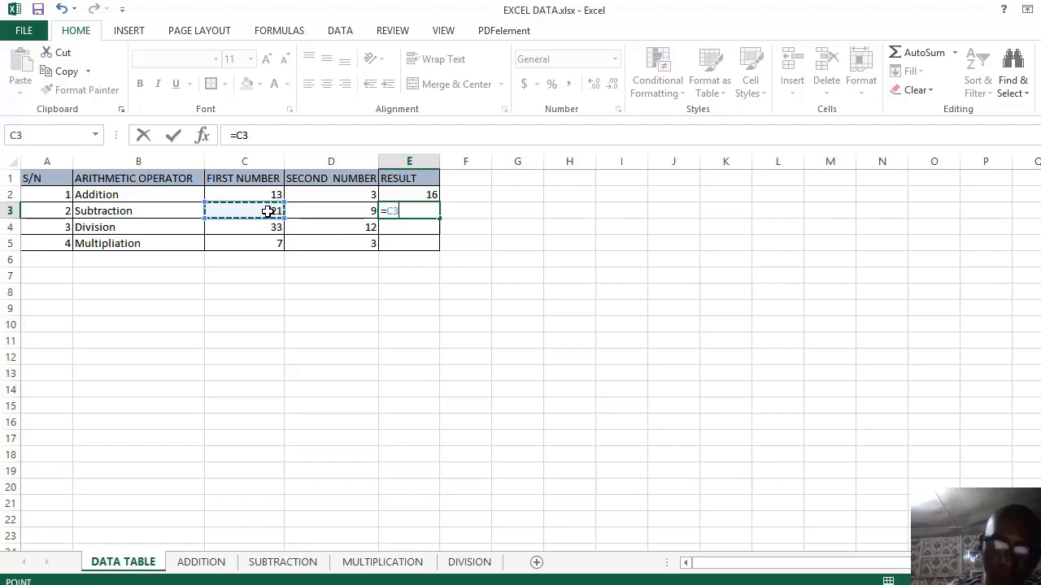
pyautogui.write('-')
pyautogui.click(317, 211)
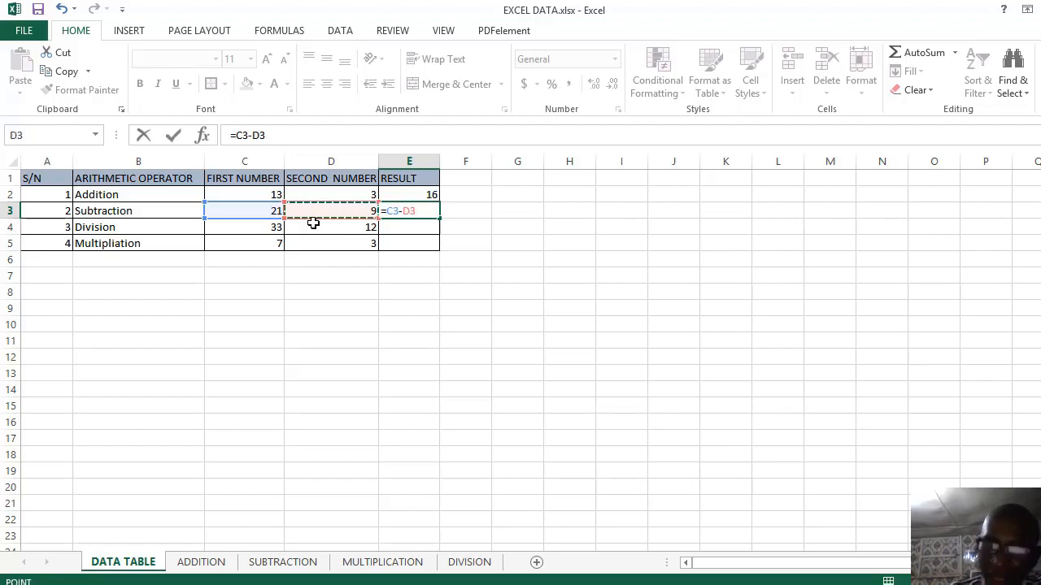
pyautogui.press('Return')
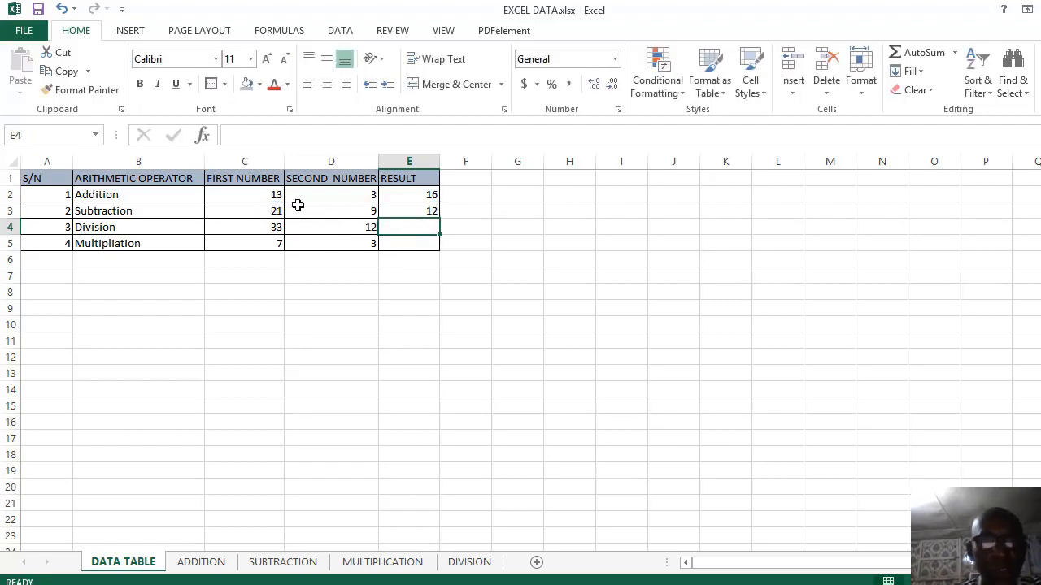
# Enter the formula =C4/D4 in the RESULT cell E4 of the Division row.
pyautogui.doubleClick(413, 230)
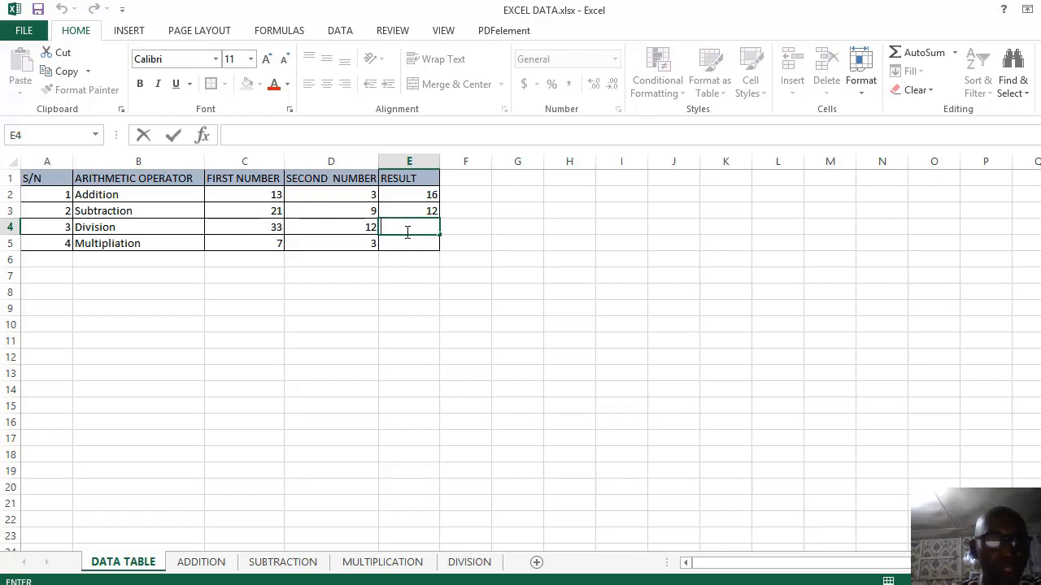
pyautogui.write('=')
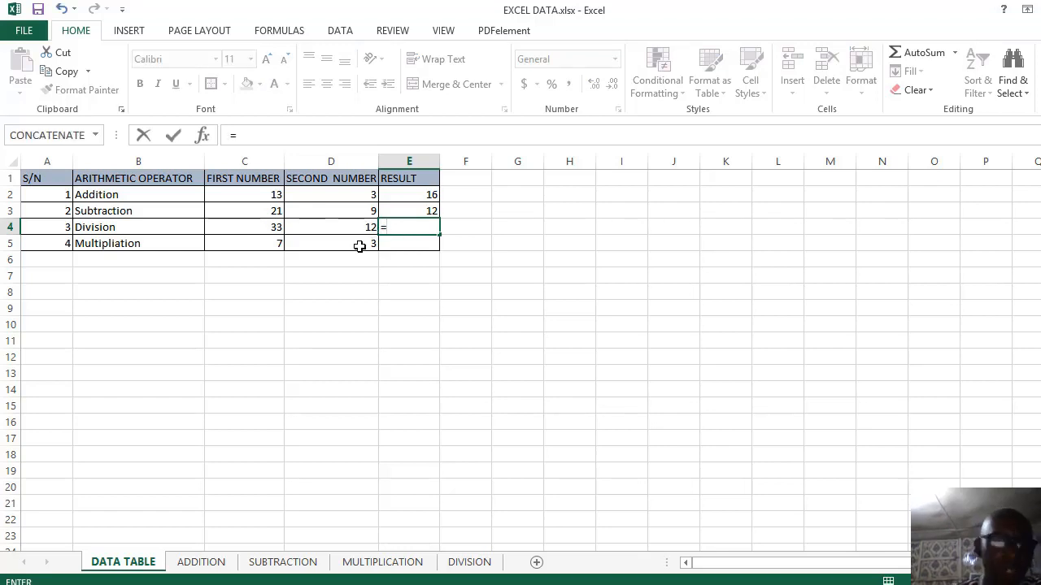
pyautogui.click(277, 225)
pyautogui.write('/')
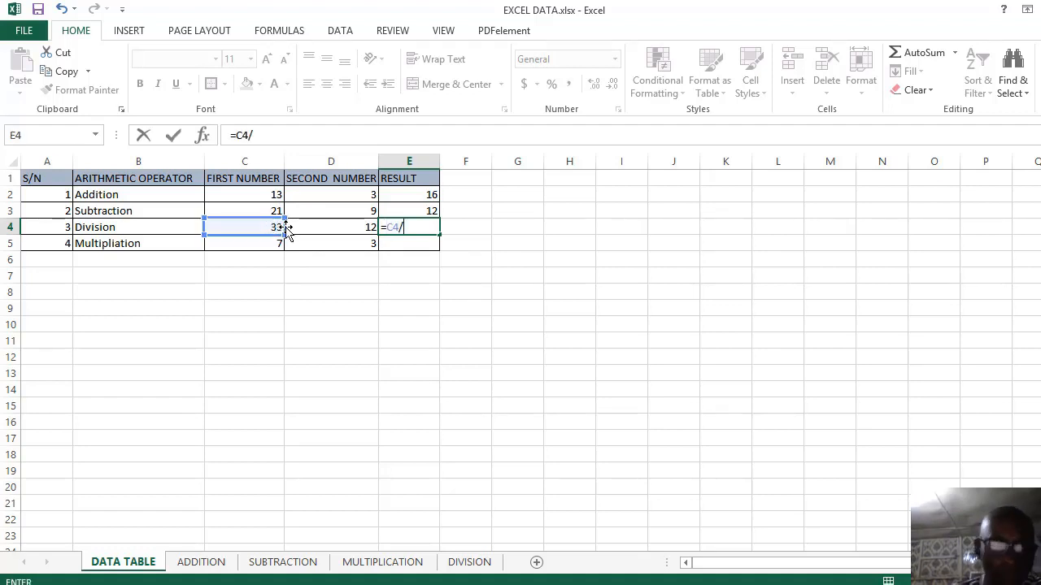
pyautogui.click(363, 227)
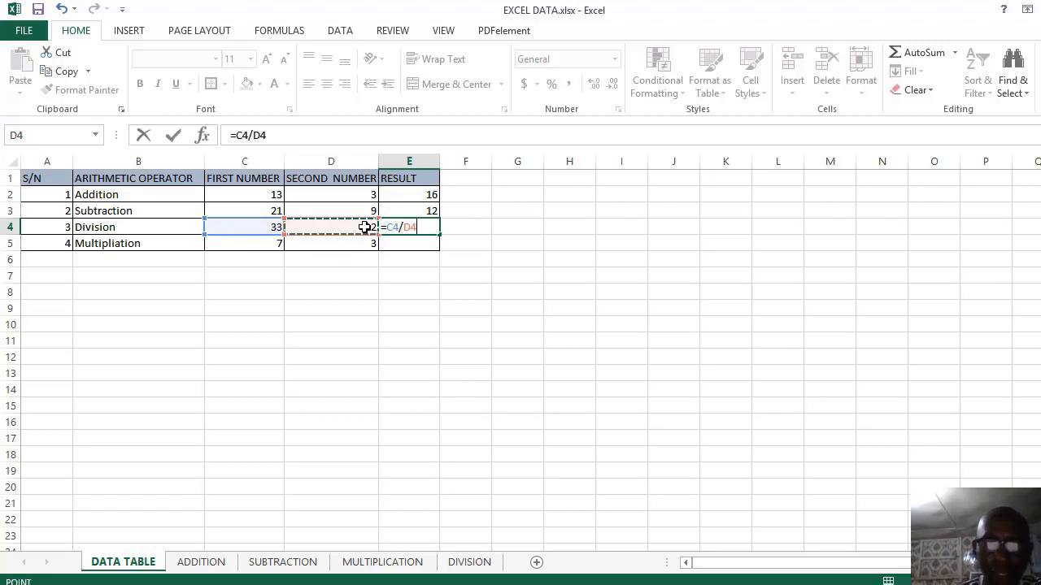
pyautogui.press('Return')
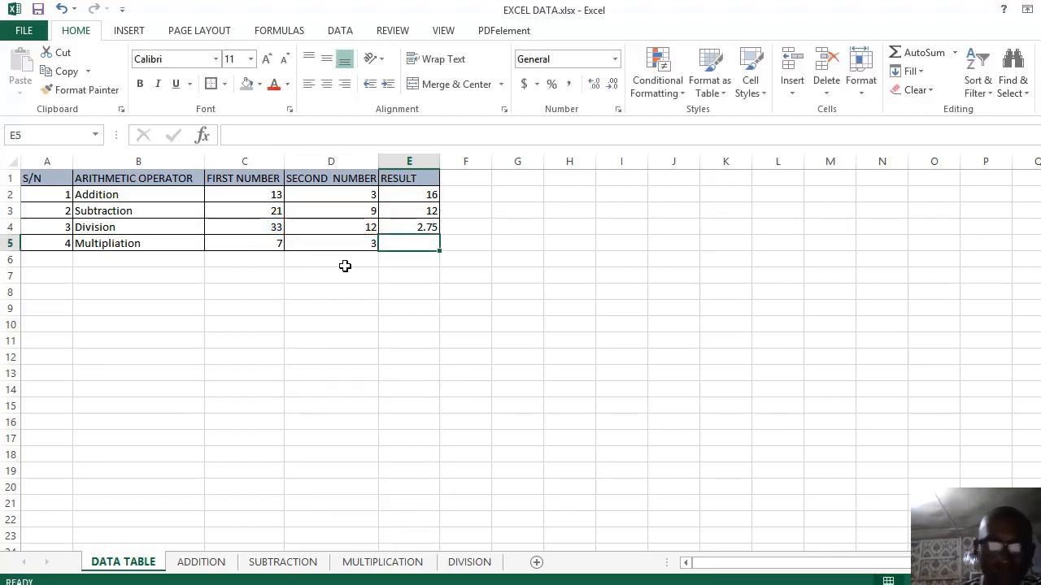
# Enter the formula =C5*D5 in the RESULT cell E5 of the multiplication row.
pyautogui.doubleClick(421, 245)
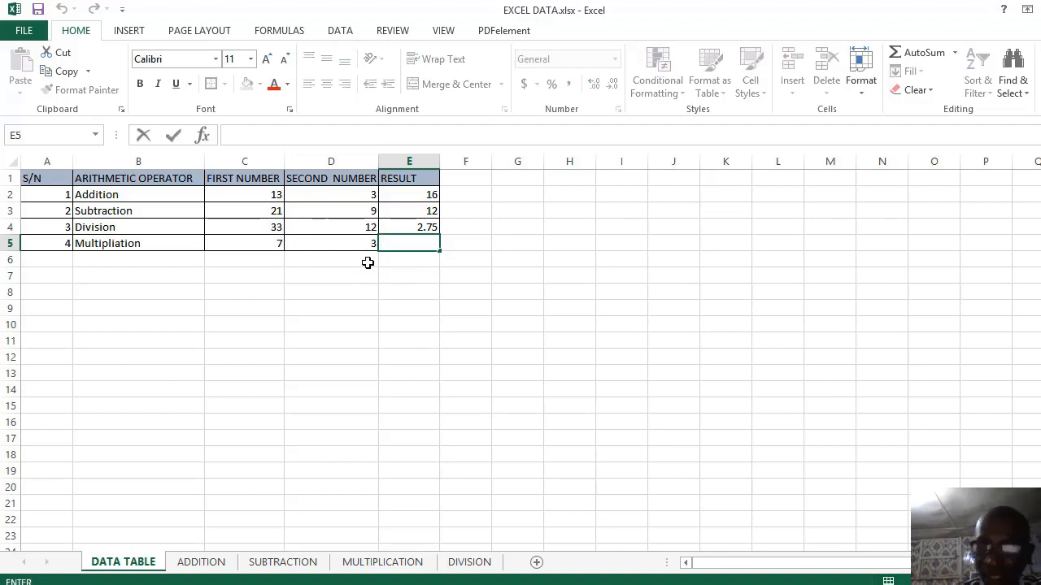
pyautogui.write('=')
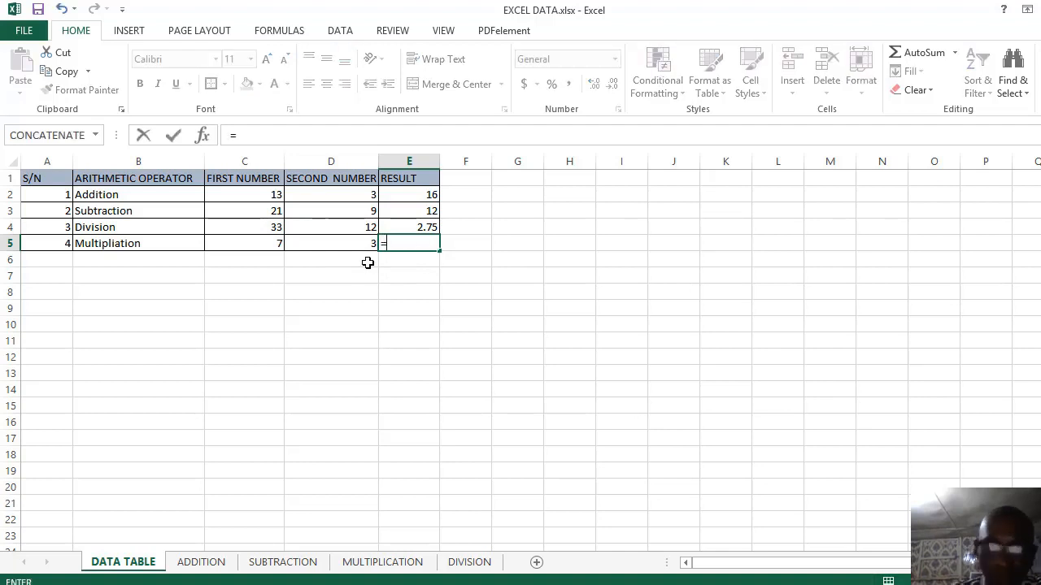
pyautogui.click(257, 238)
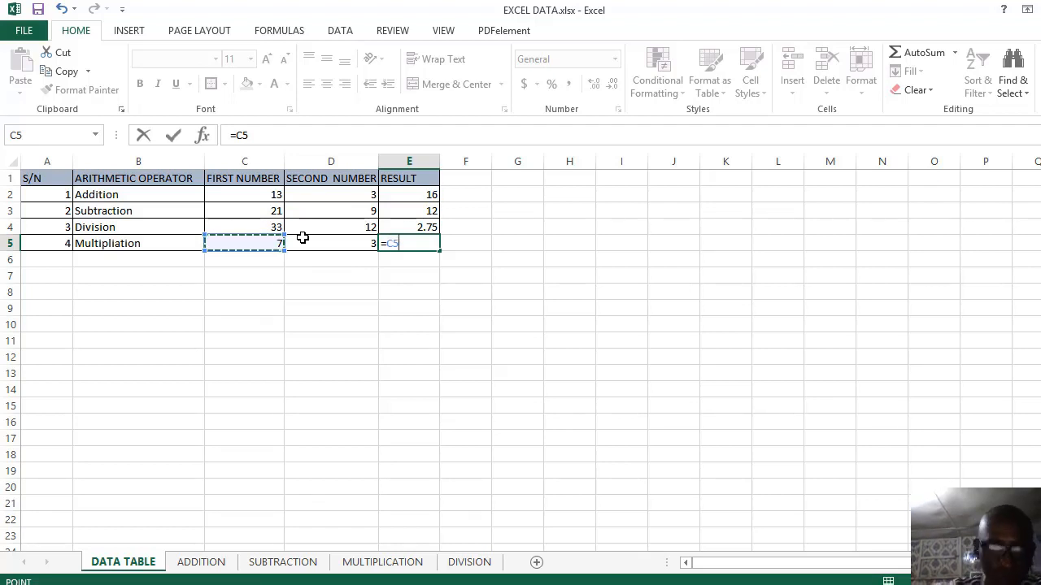
pyautogui.write('*')
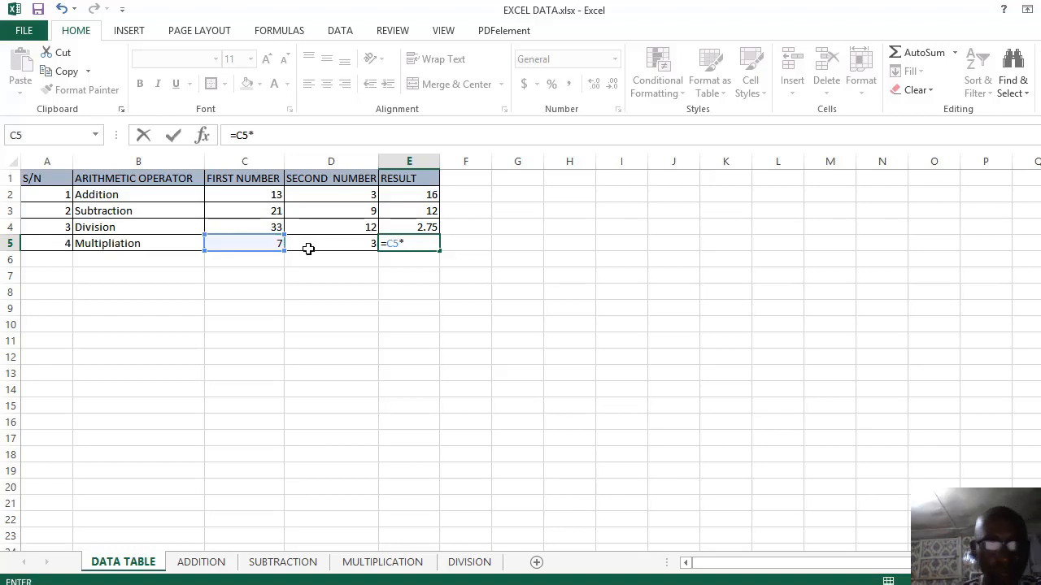
pyautogui.click(339, 246)
pyautogui.press('Return')
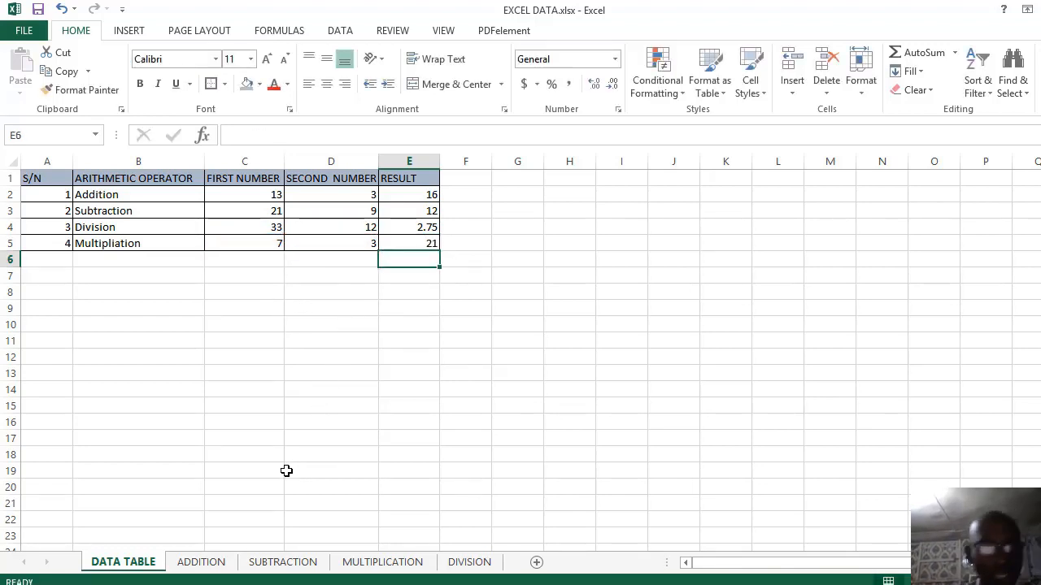
# Open the ADDITION sheet and examine the first product row's jan and feb units in the sales table.
pyautogui.click(209, 563)
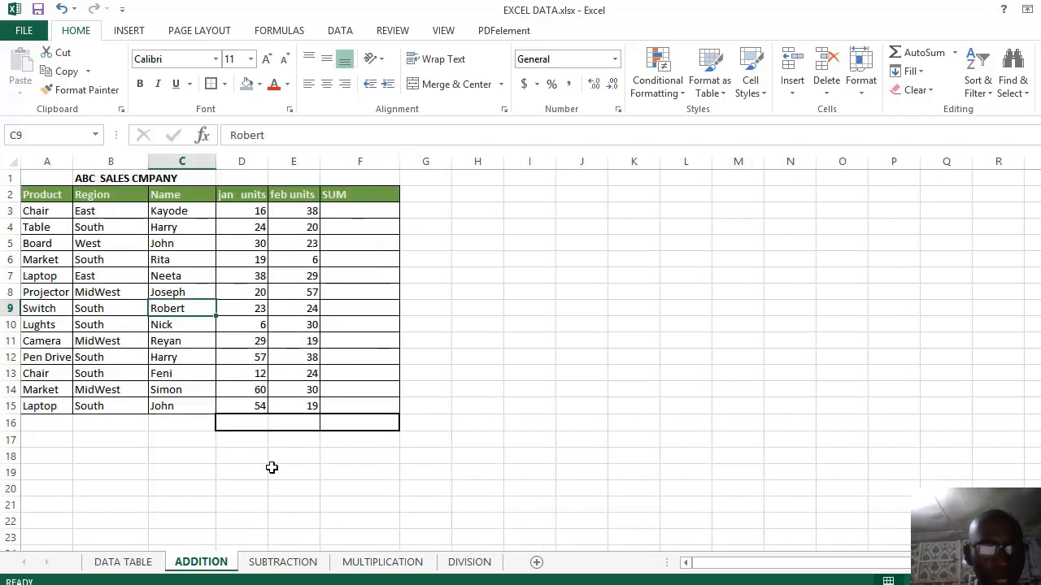
pyautogui.click(229, 296)
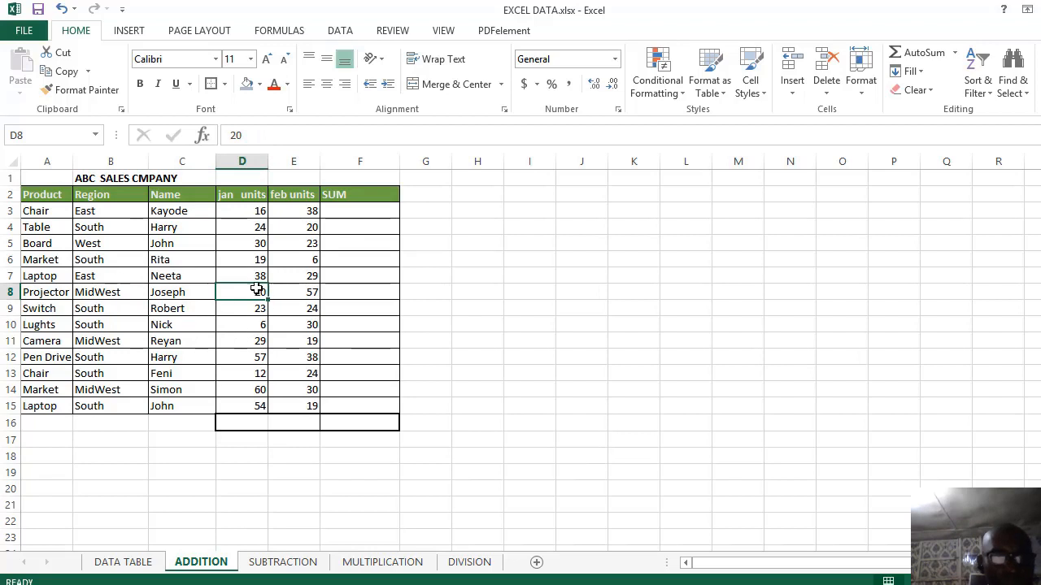
pyautogui.click(177, 244)
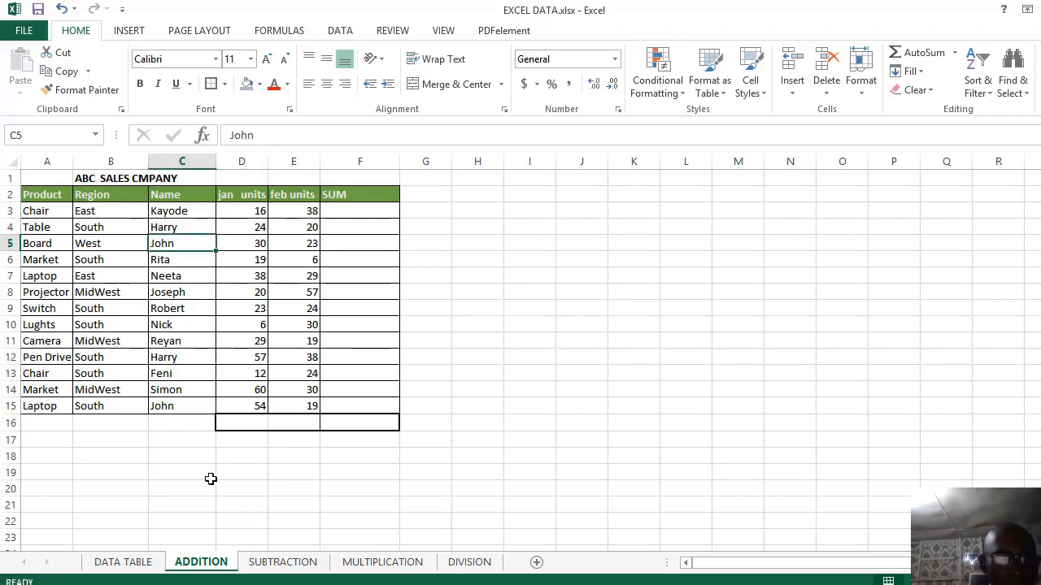
pyautogui.click(54, 213)
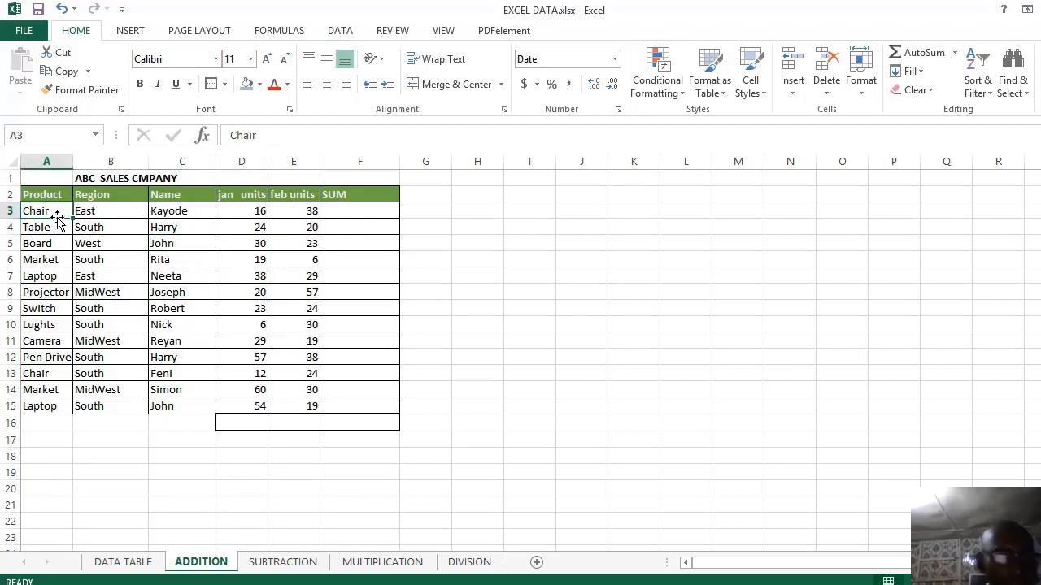
pyautogui.click(242, 212)
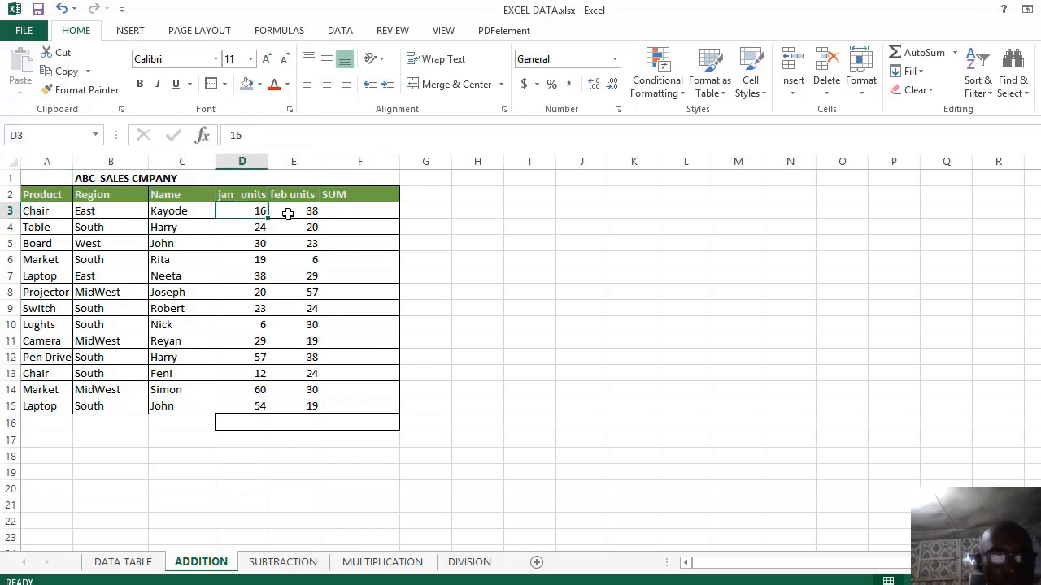
pyautogui.click(288, 213)
pyautogui.click(224, 215)
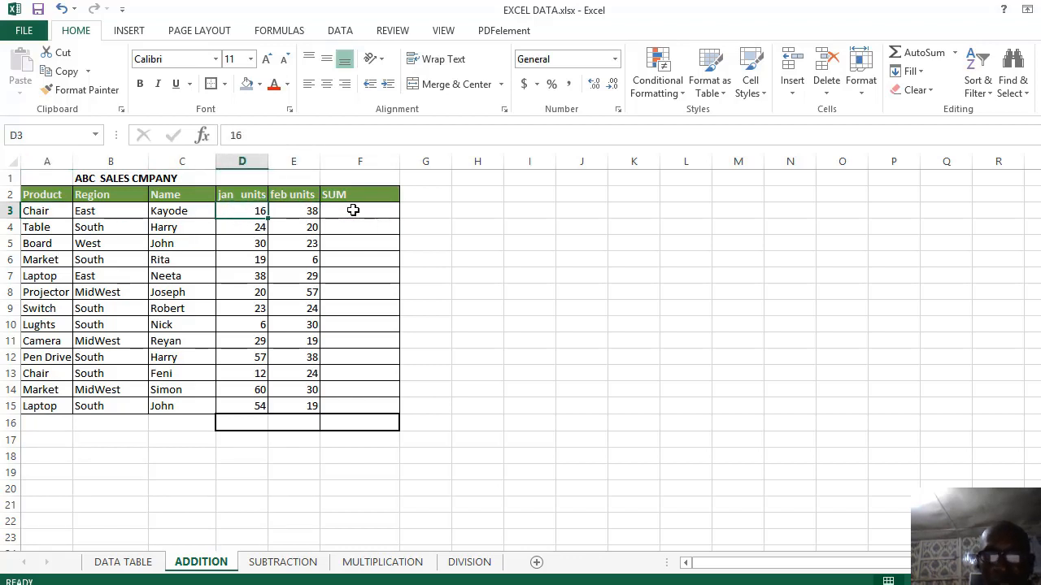
# Enter the formula =D3+E3 in the SUM cell F3 to add the first Chair row's jan and feb units.
pyautogui.click(353, 210)
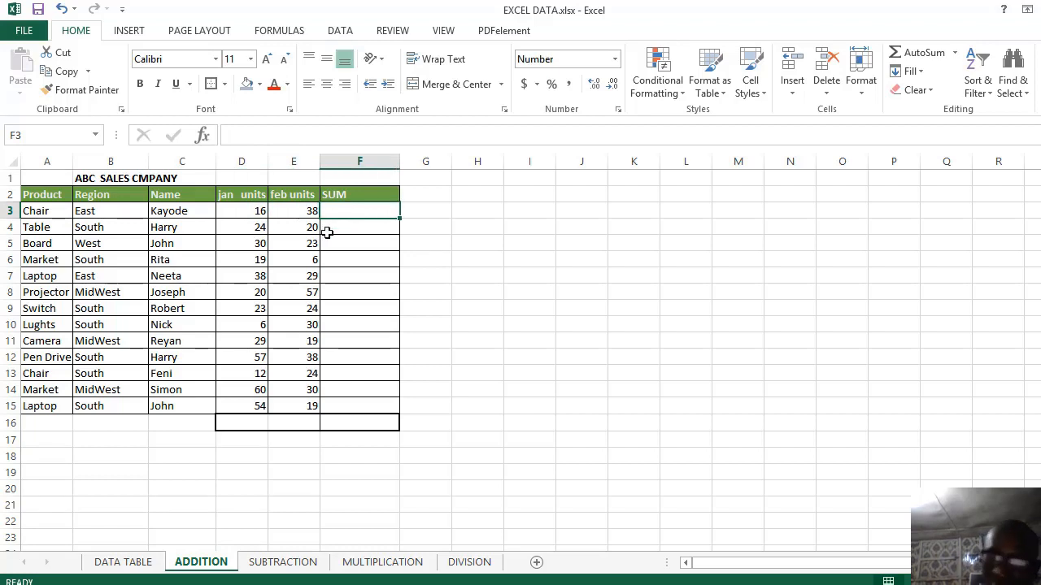
pyautogui.write('=')
pyautogui.click(256, 213)
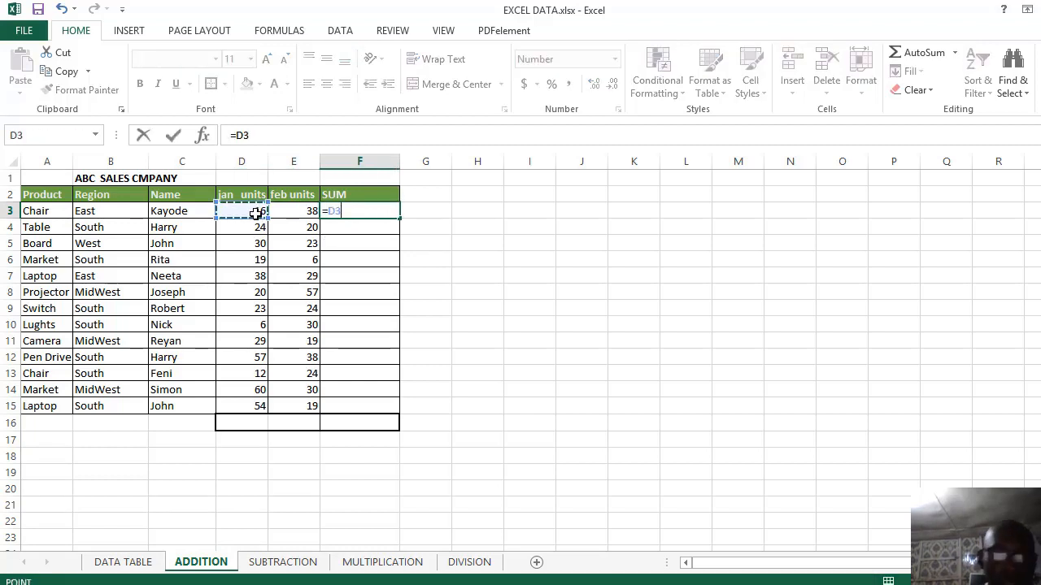
pyautogui.write('+')
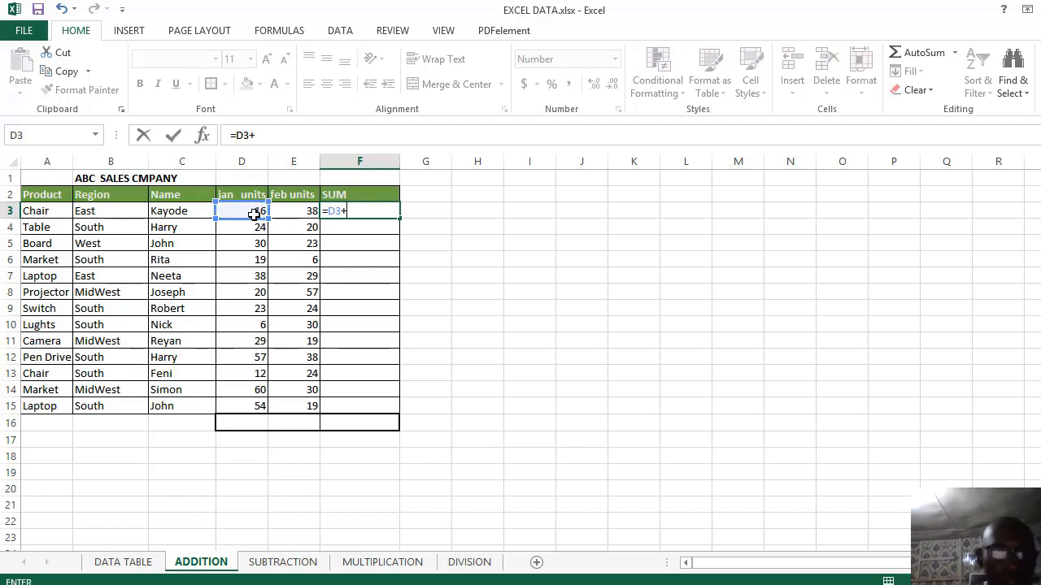
pyautogui.click(303, 212)
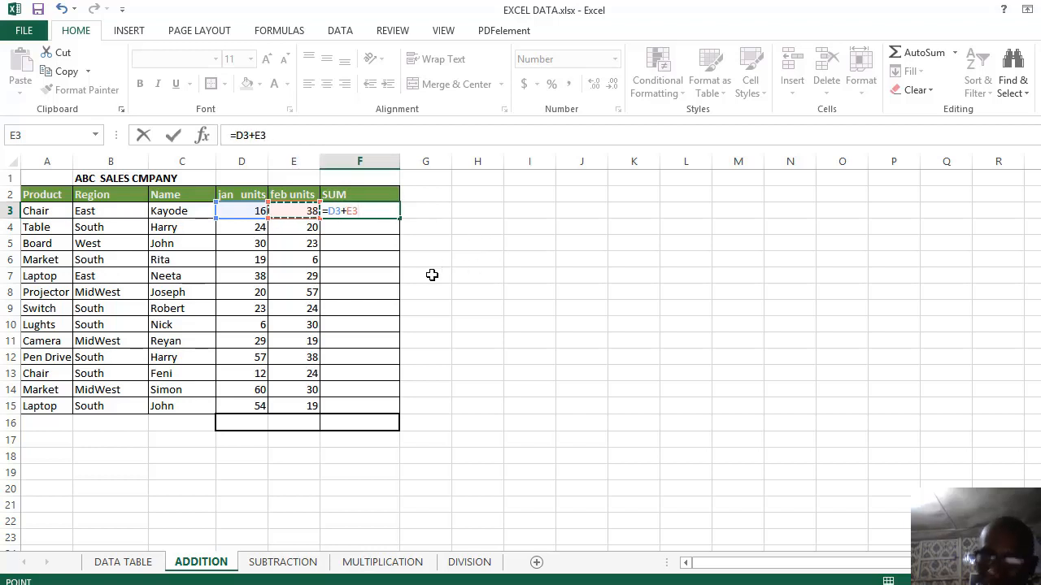
pyautogui.press('Return')
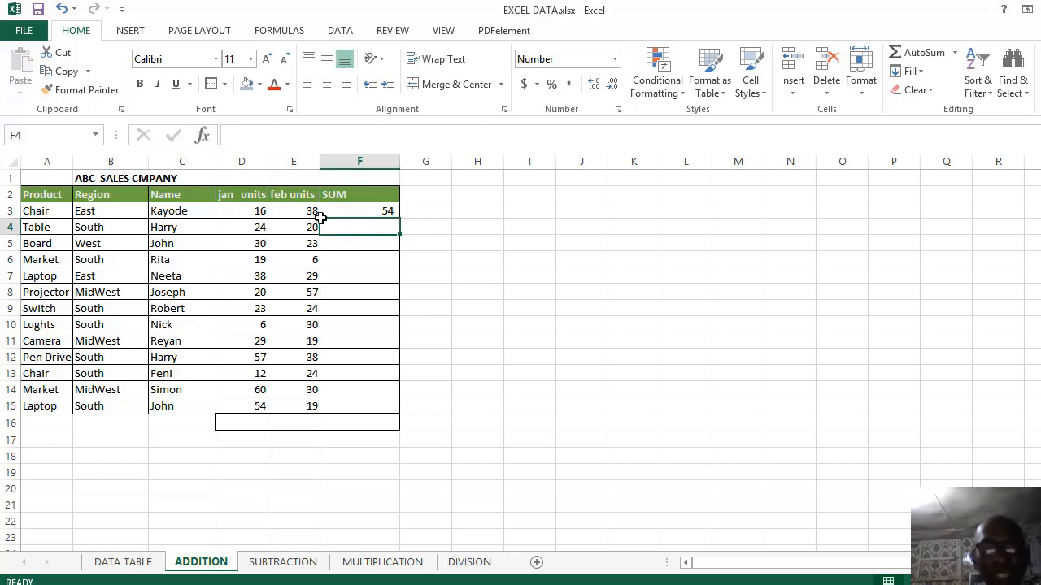
# Enter the formula =D4+E4 in the SUM cell F4 of the Table row and fill it down to F15.
pyautogui.click(388, 211)
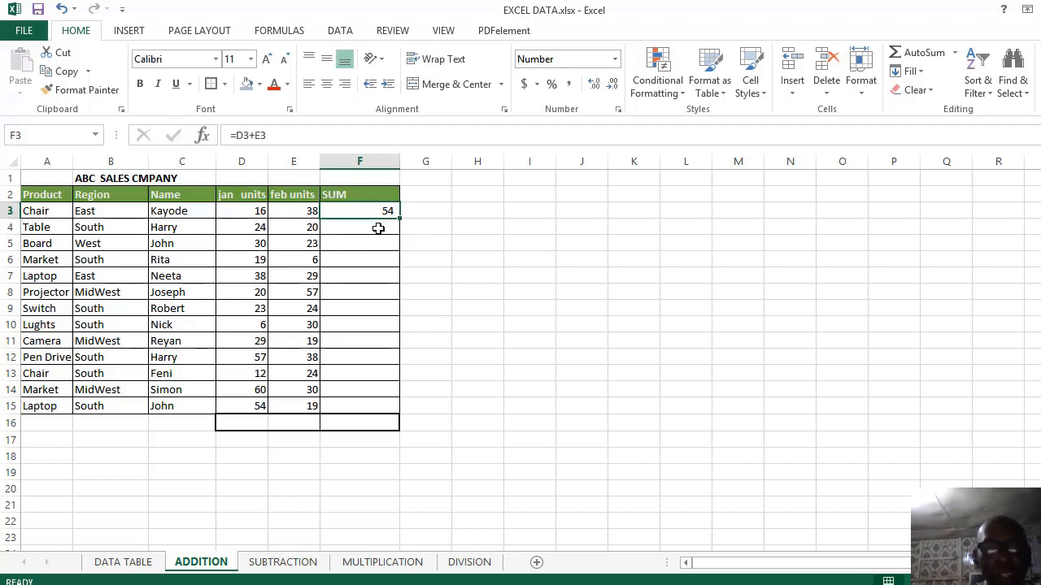
pyautogui.click(345, 230)
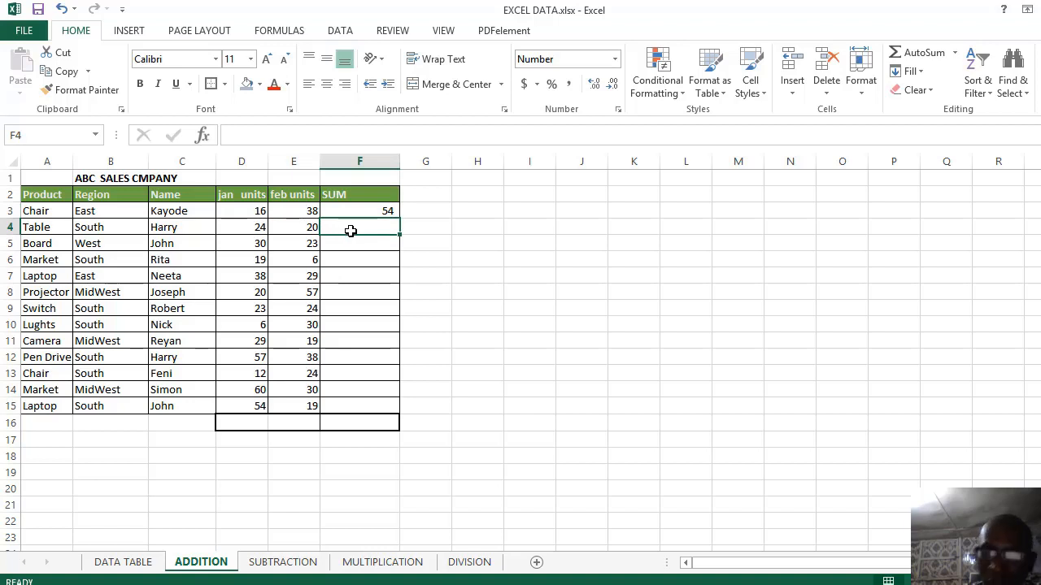
pyautogui.write('=')
pyautogui.click(253, 228)
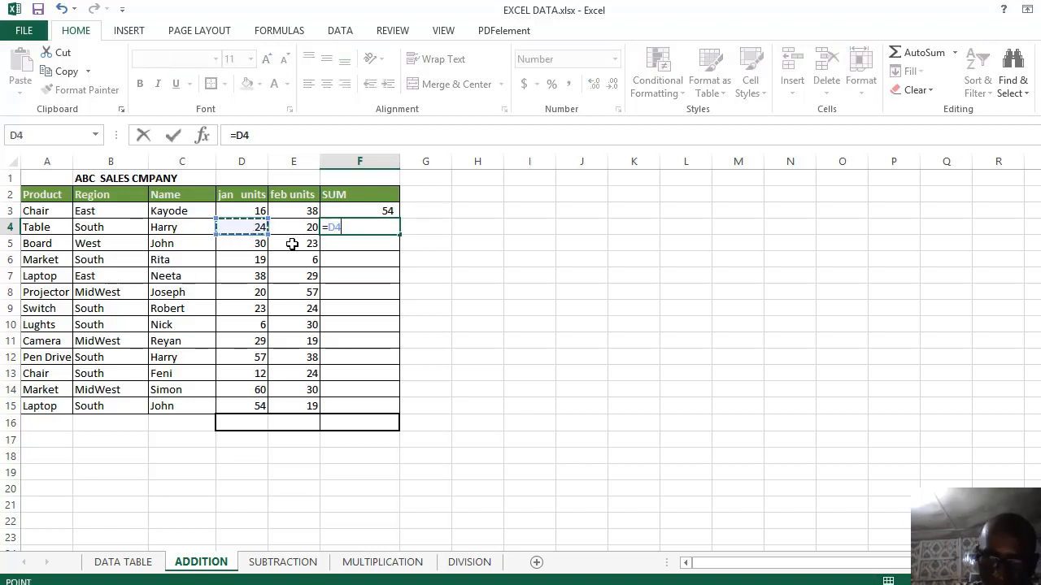
pyautogui.write('+')
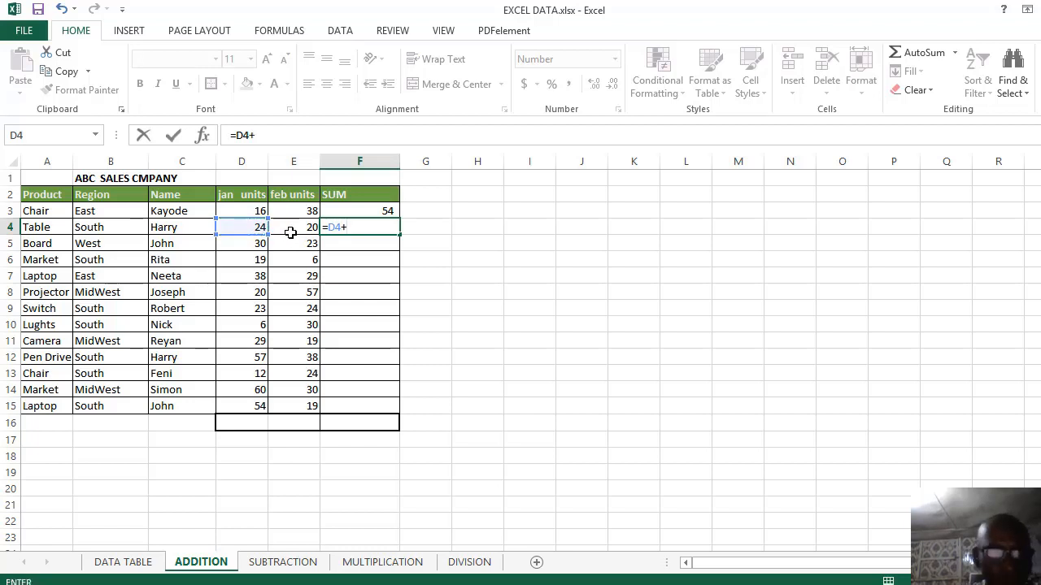
pyautogui.click(293, 229)
pyautogui.press('Return')
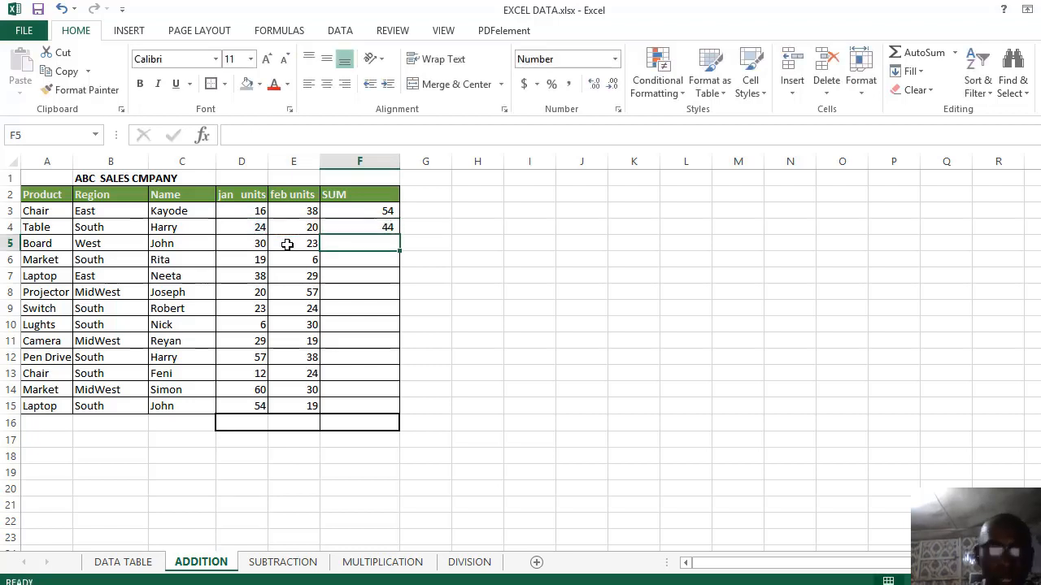
pyautogui.click(390, 231)
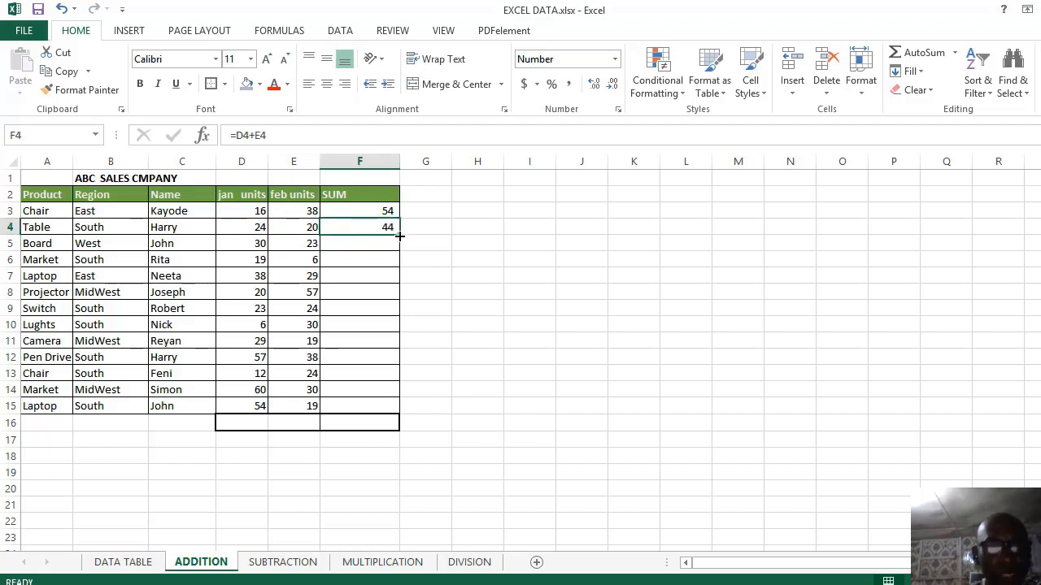
pyautogui.moveTo(398, 233); pyautogui.dragTo(407, 415)
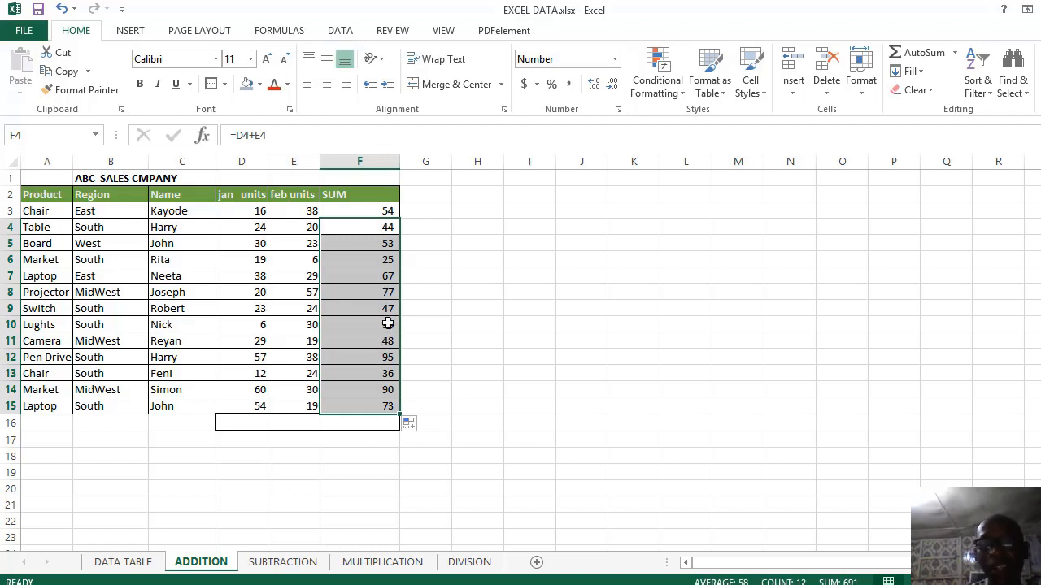
# Check the filled formulas in several cells of the SUM column, including F4, F7, F10 and F15.
pyautogui.click(372, 275)
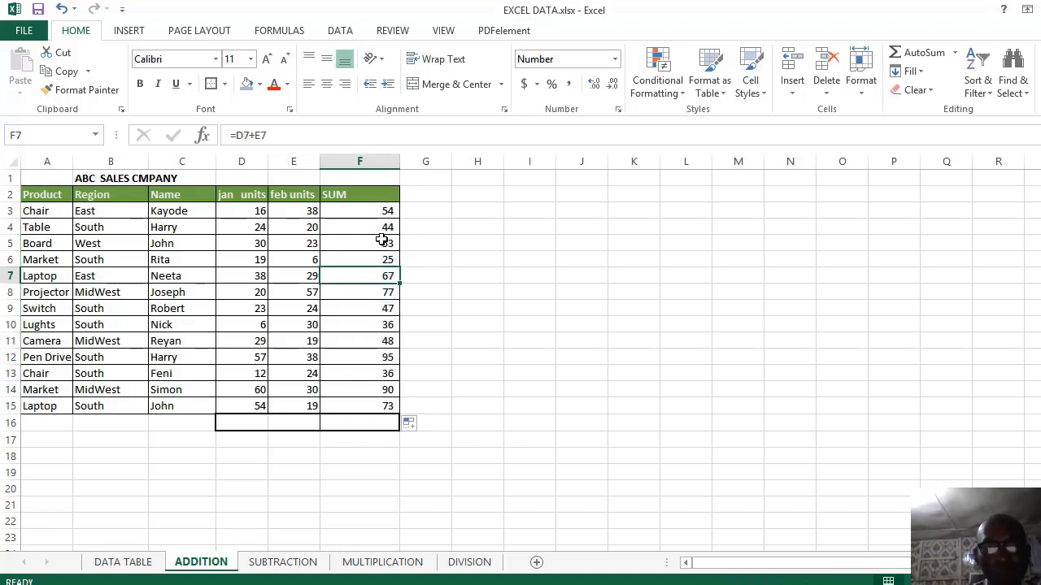
pyautogui.click(384, 236)
pyautogui.click(380, 228)
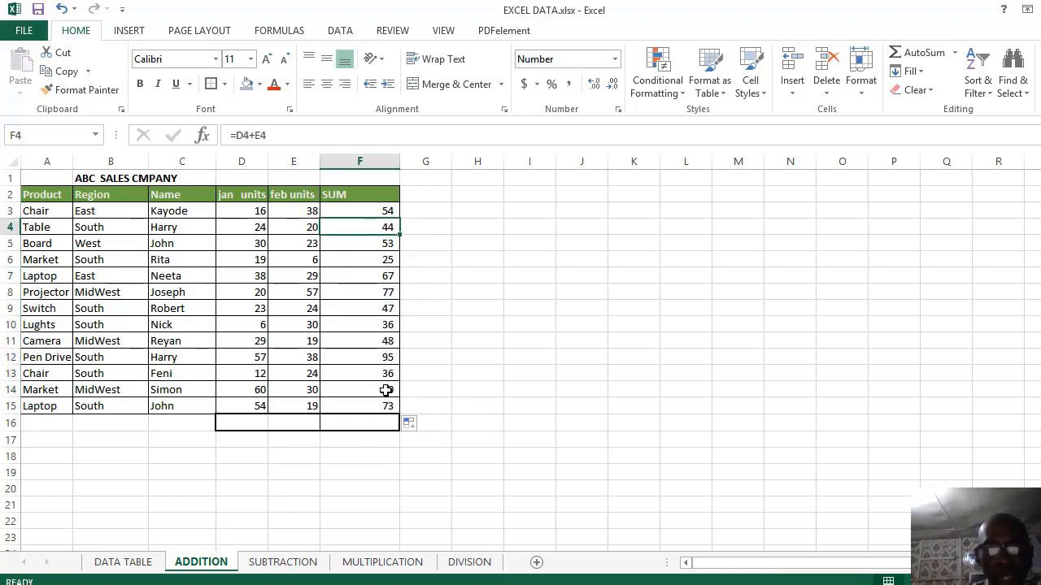
pyautogui.click(381, 403)
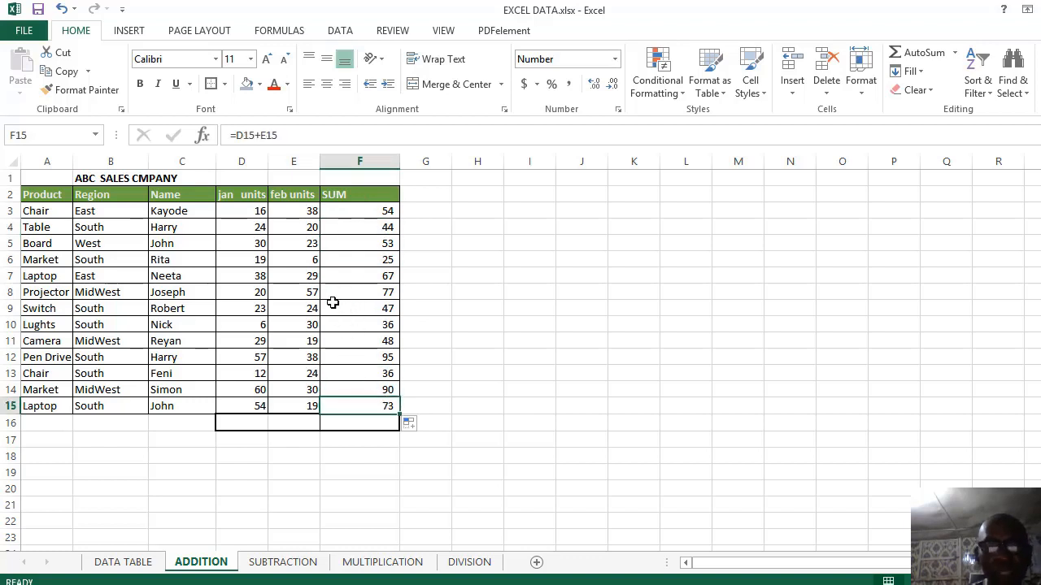
pyautogui.click(365, 258)
pyautogui.click(374, 322)
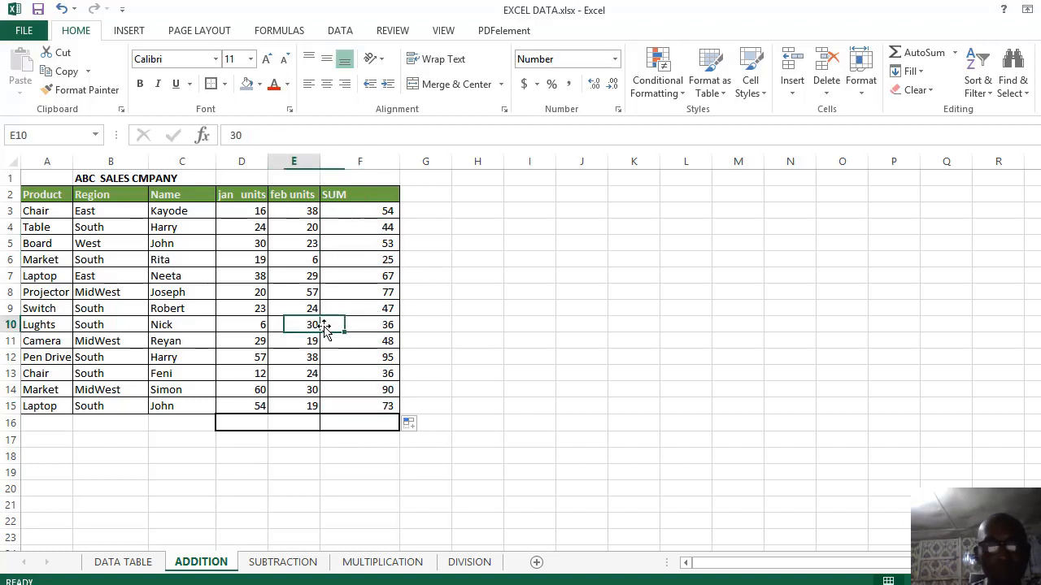
pyautogui.click(330, 287)
pyautogui.click(343, 276)
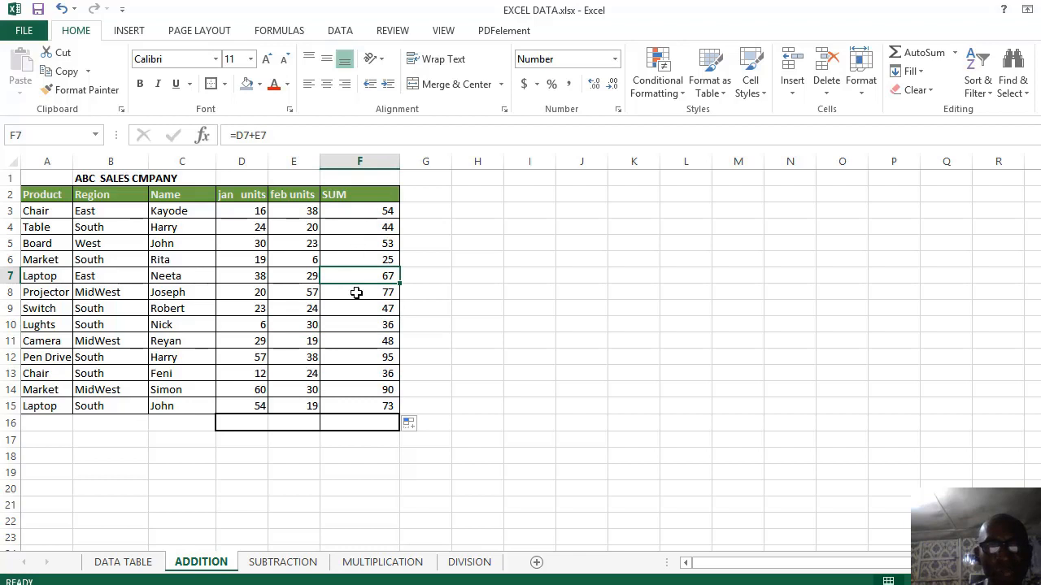
pyautogui.click(357, 325)
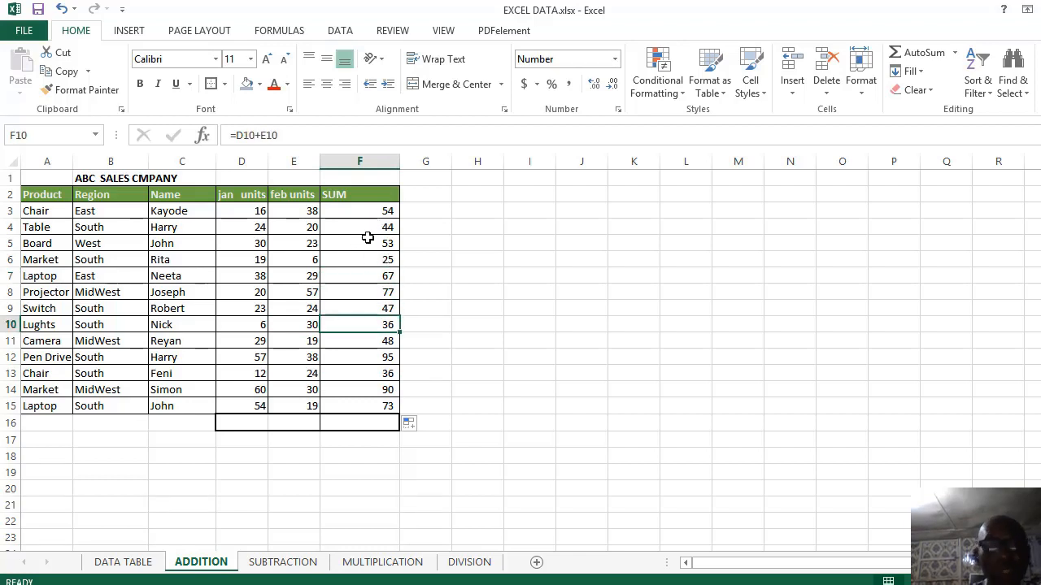
# Try totalling the SUM column's values into cell F16 with AutoSum and clear that total.
pyautogui.moveTo(379, 210); pyautogui.dragTo(360, 421)
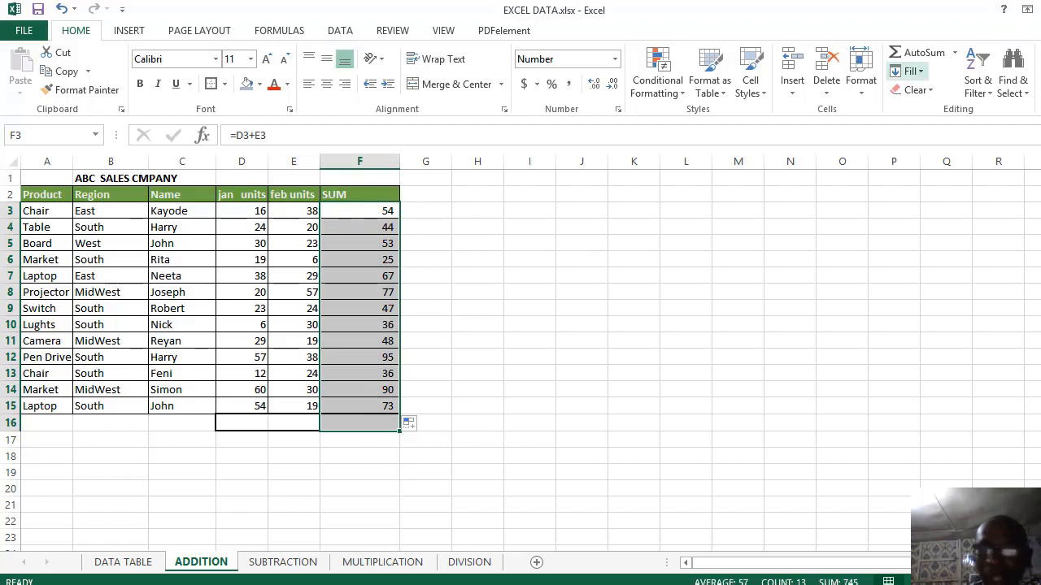
pyautogui.click(923, 53)
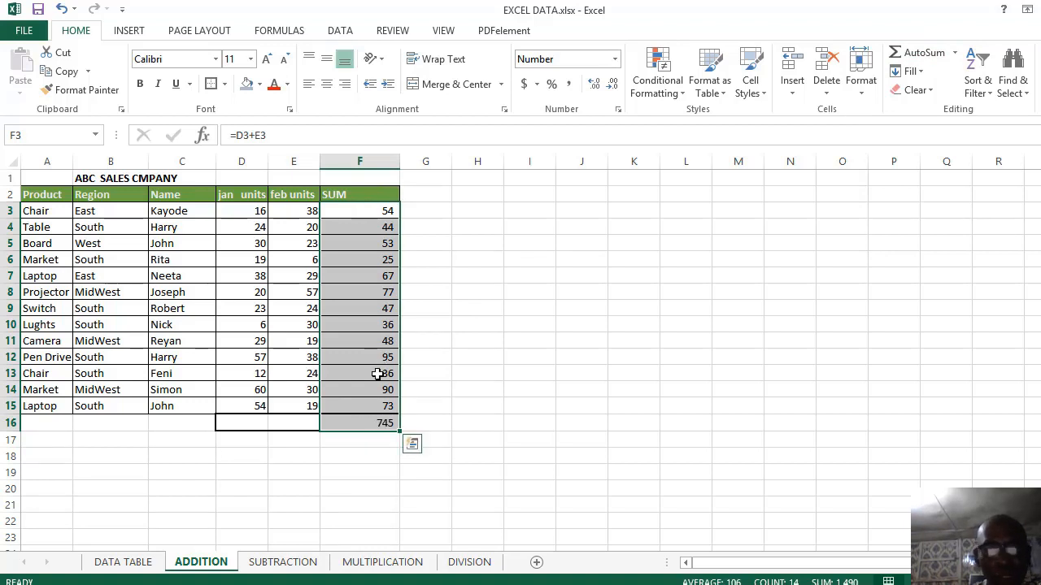
pyautogui.click(379, 424)
pyautogui.press('Delete')
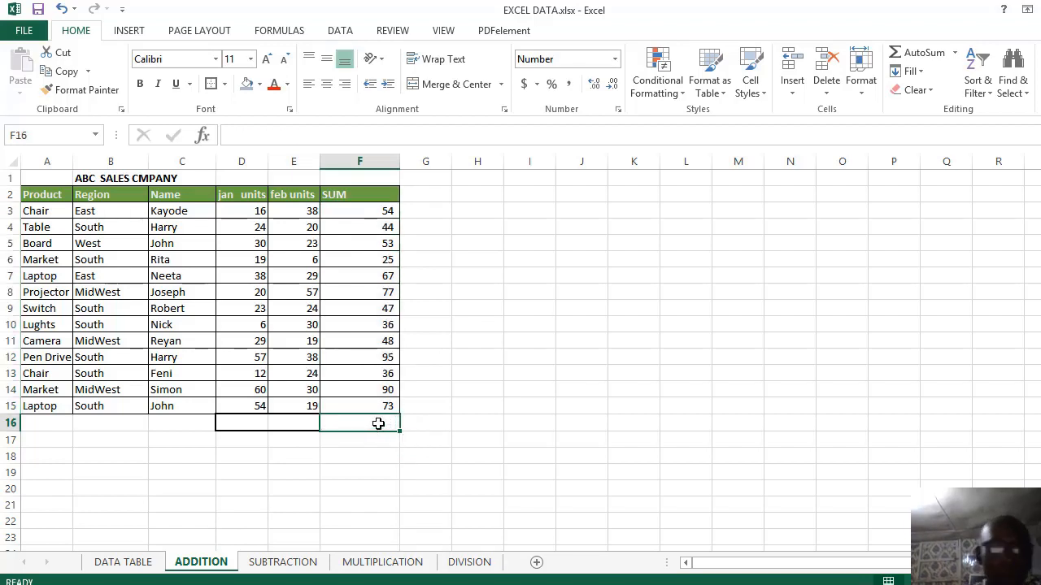
# Try the formula =F2=F15 in cell F16 below the SUM column and delete it again.
pyautogui.write('=')
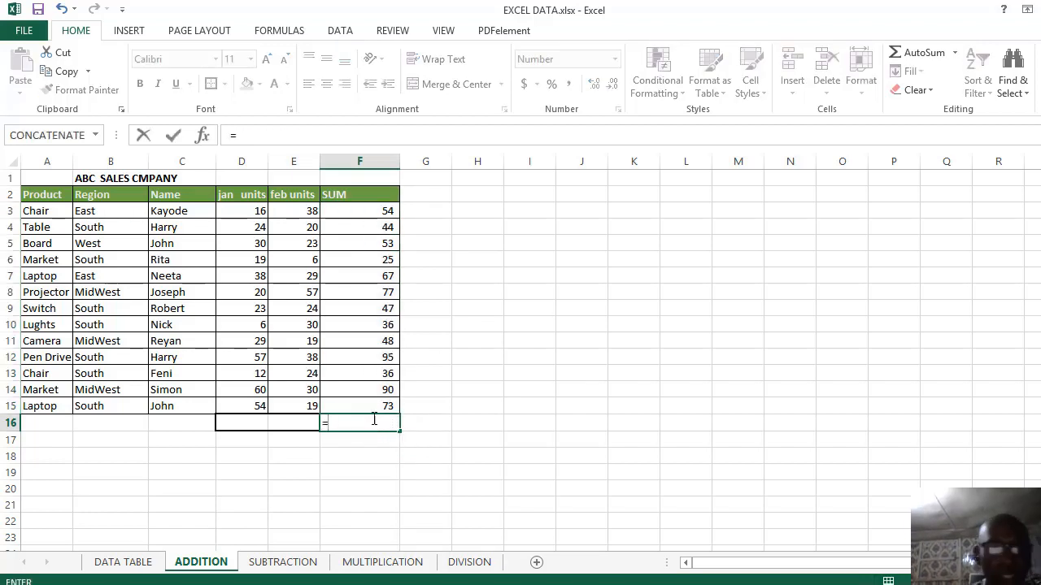
pyautogui.click(384, 210)
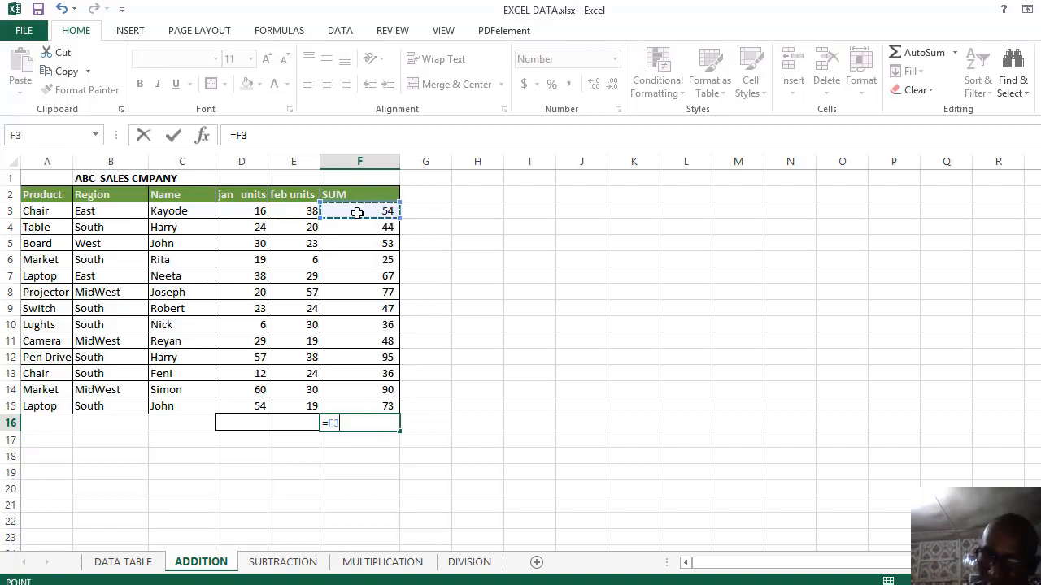
pyautogui.press('Up')
pyautogui.write('=')
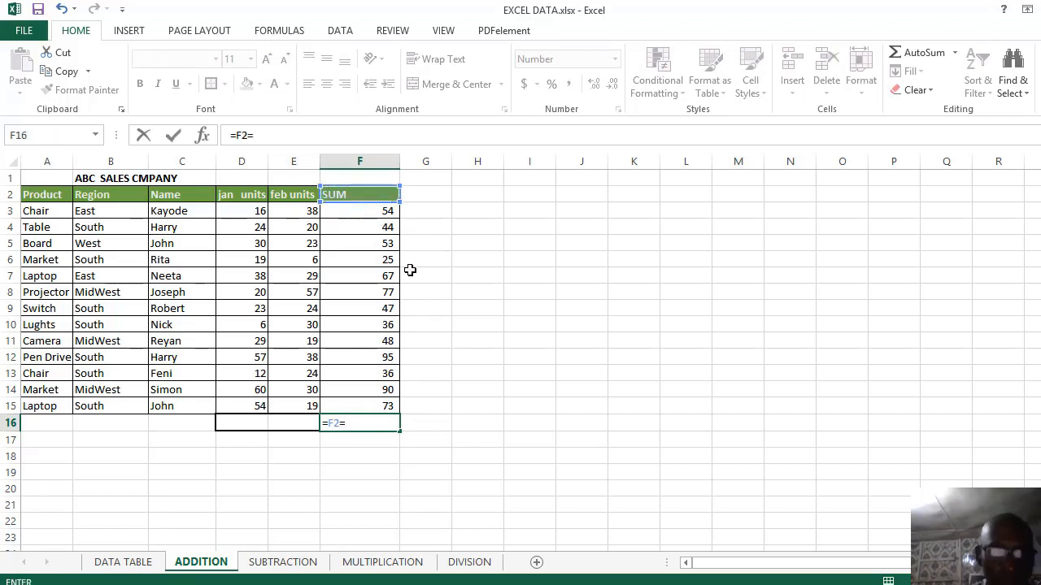
pyautogui.click(382, 404)
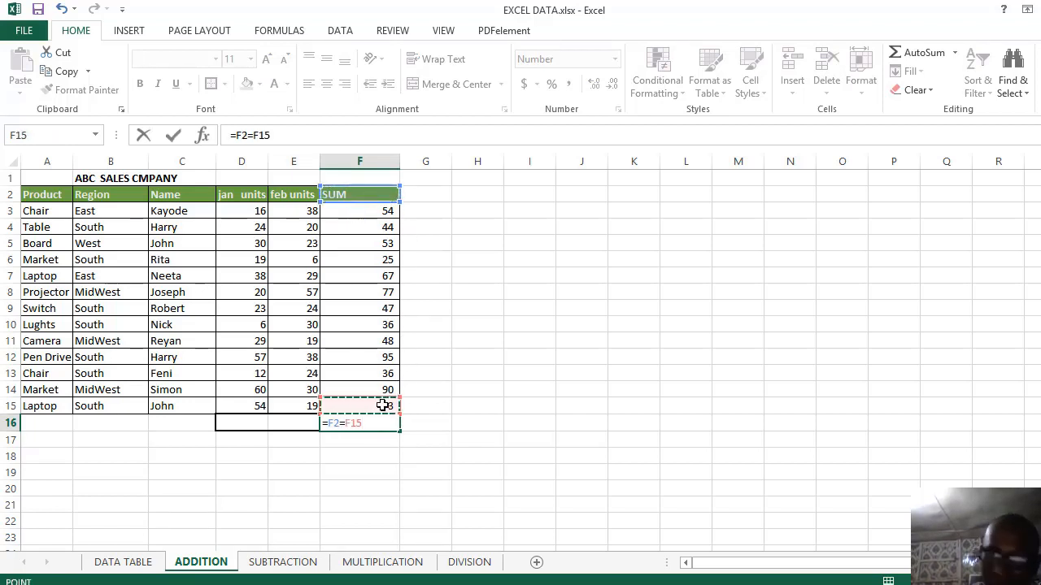
pyautogui.press('Return')
pyautogui.click(389, 420)
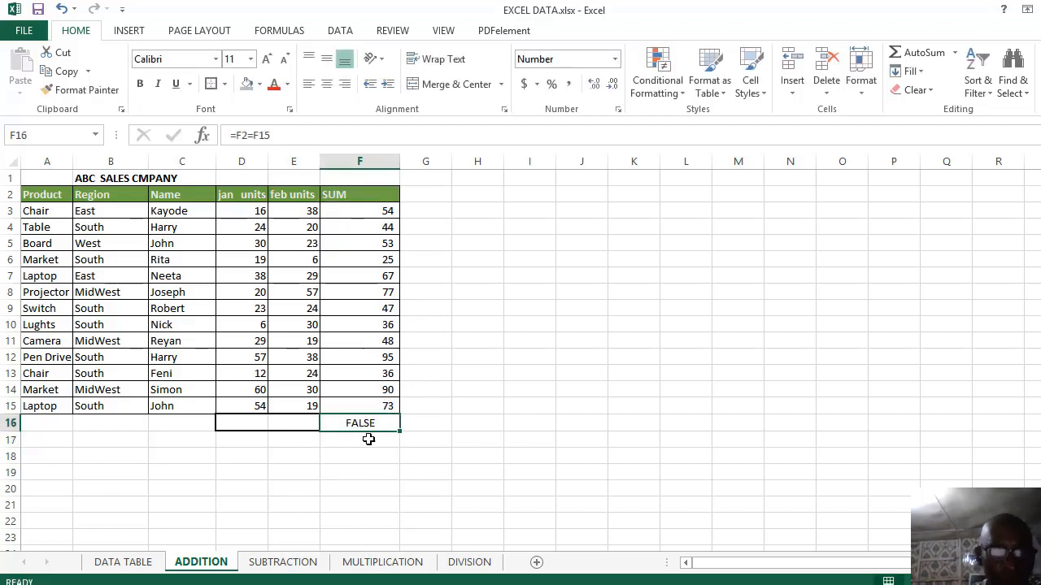
pyautogui.press('Delete')
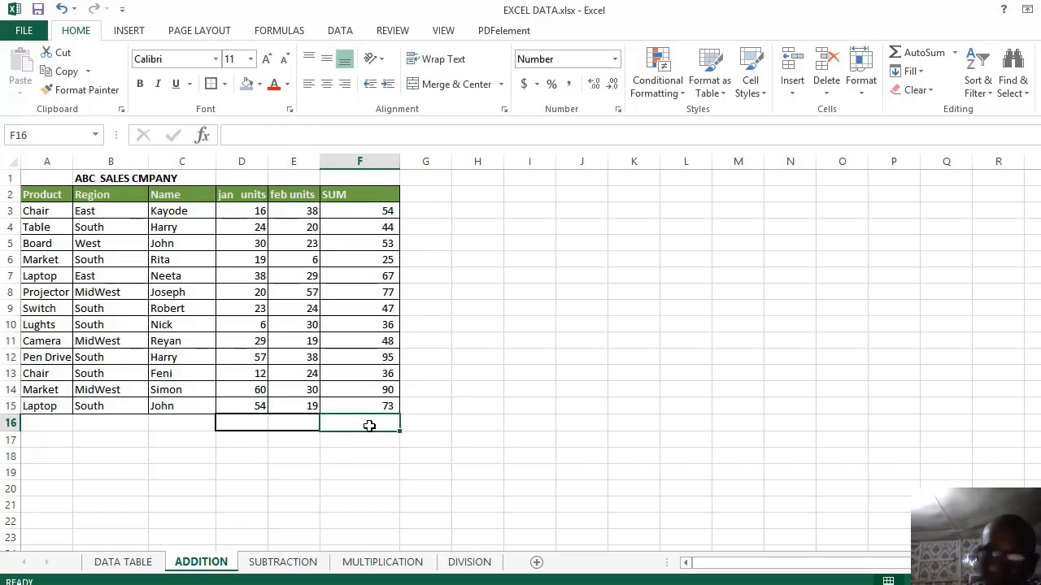
# Enter the formula =F3+F15 in cell F16 to add the first and last values of the SUM column.
pyautogui.write('=')
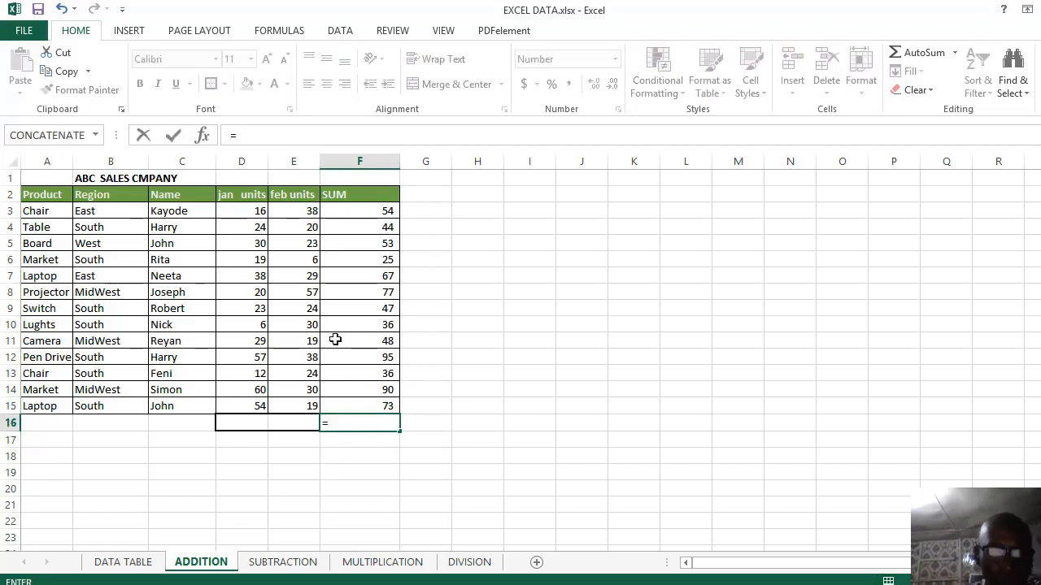
pyautogui.click(388, 209)
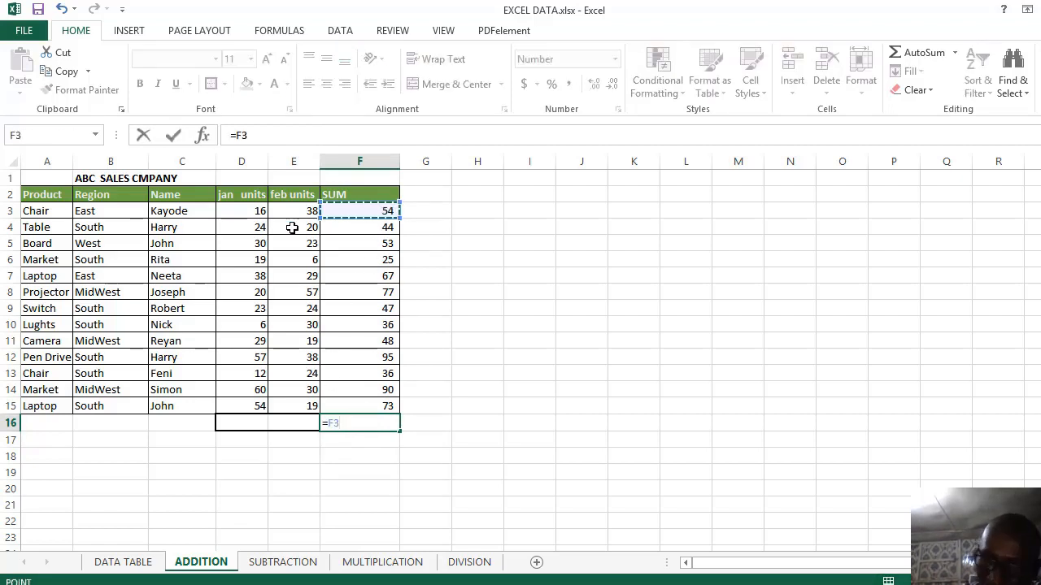
pyautogui.write('+')
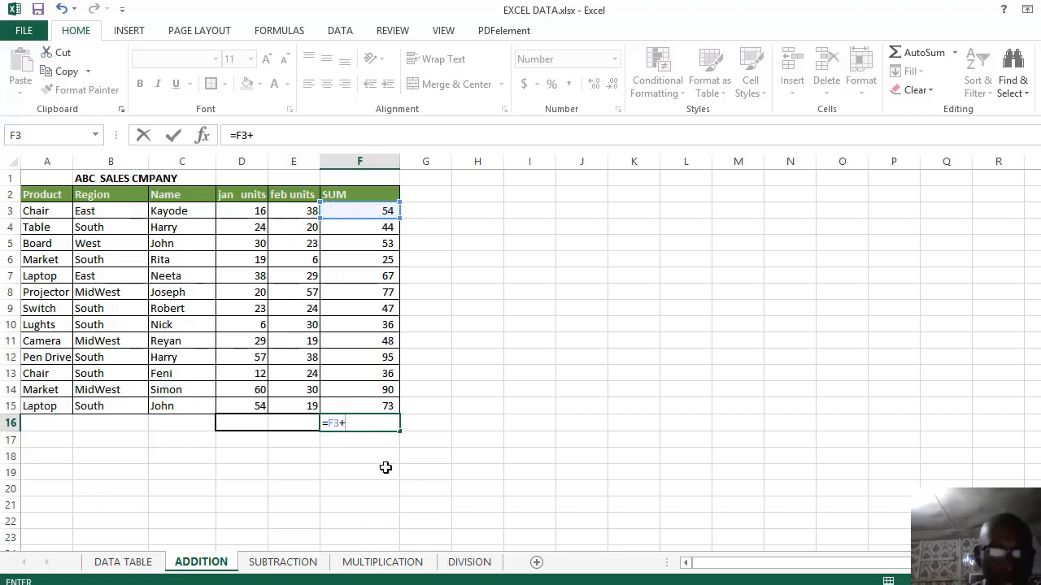
pyautogui.click(383, 405)
pyautogui.press('Return')
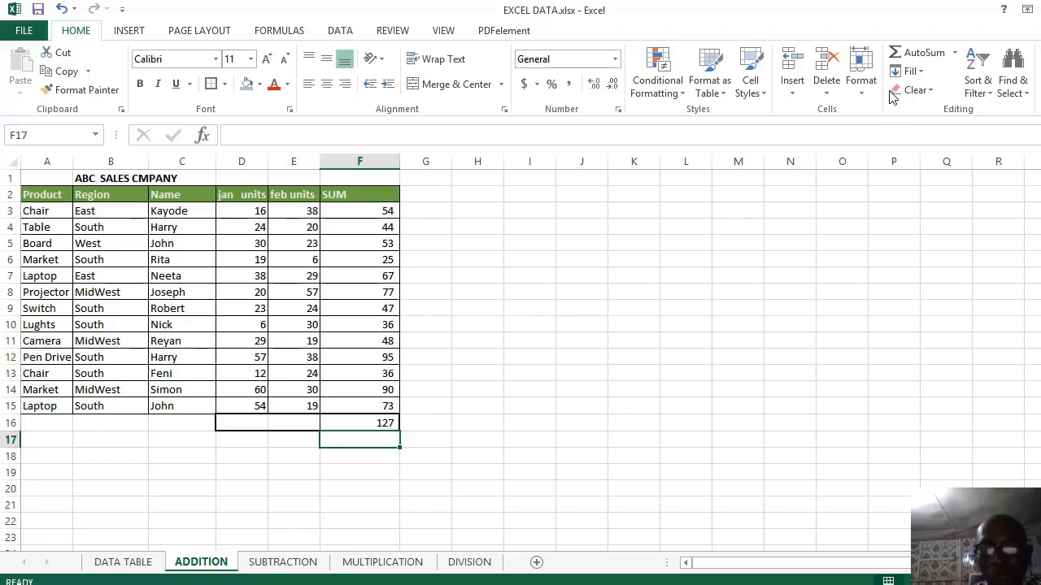
pyautogui.click(391, 424)
pyautogui.click(313, 289)
pyautogui.click(353, 276)
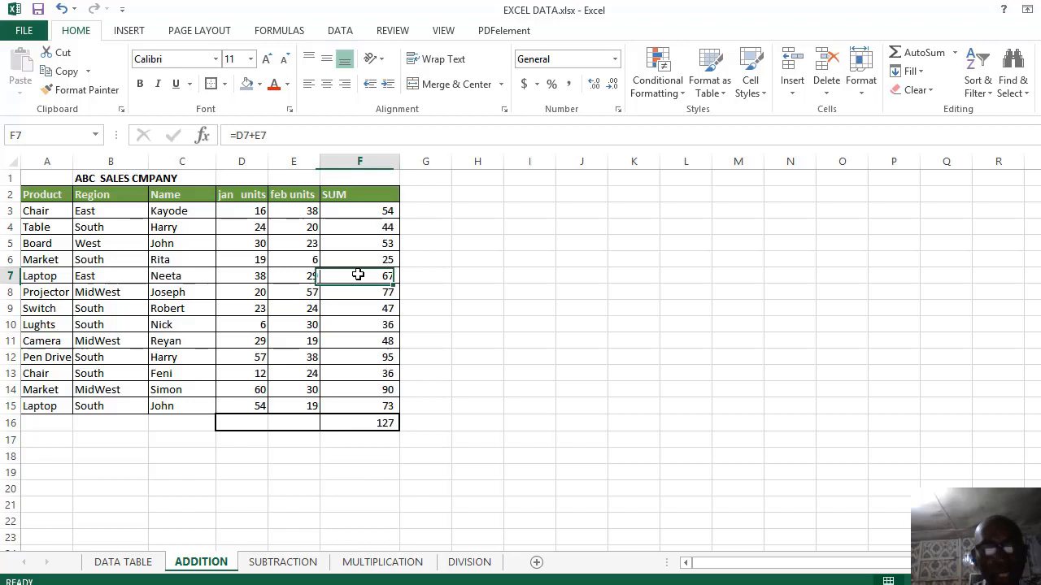
# Open the SUBTRACTION sheet and enter =D3-E3 in F3 to subtract the first Chair row's feb units from its jan units.
pyautogui.click(285, 564)
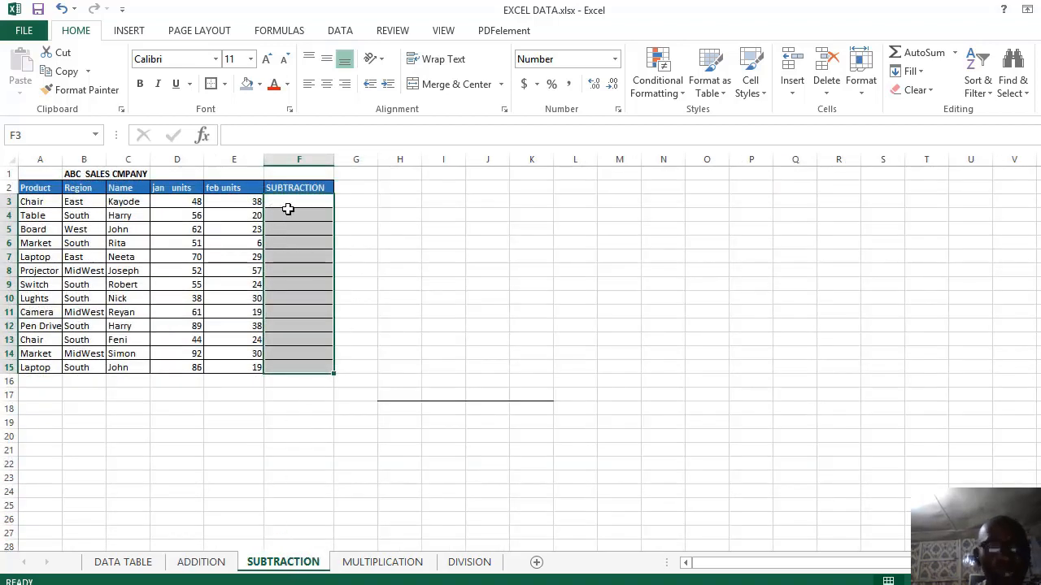
pyautogui.click(297, 207)
pyautogui.write('=')
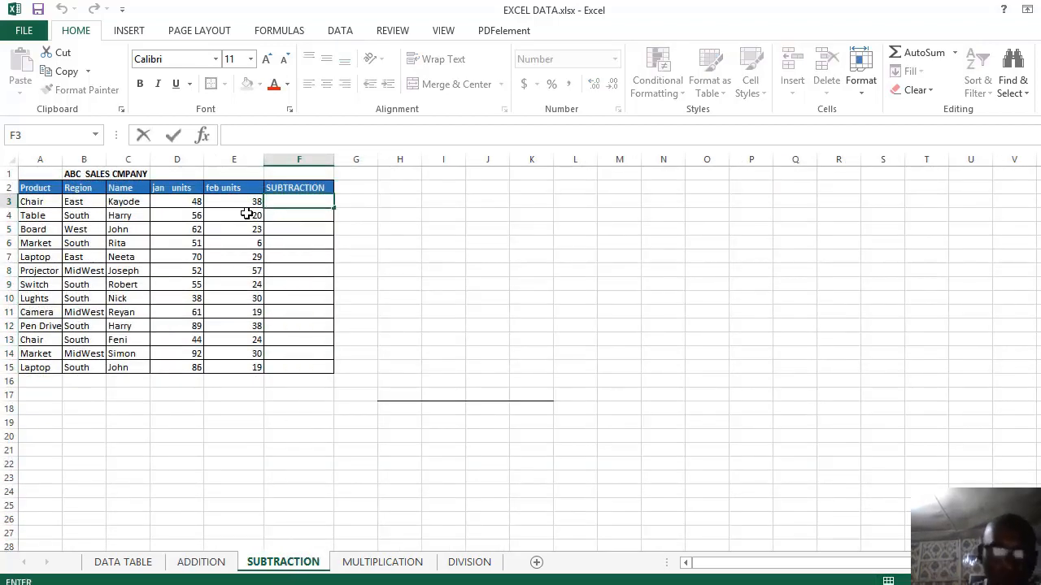
pyautogui.click(187, 201)
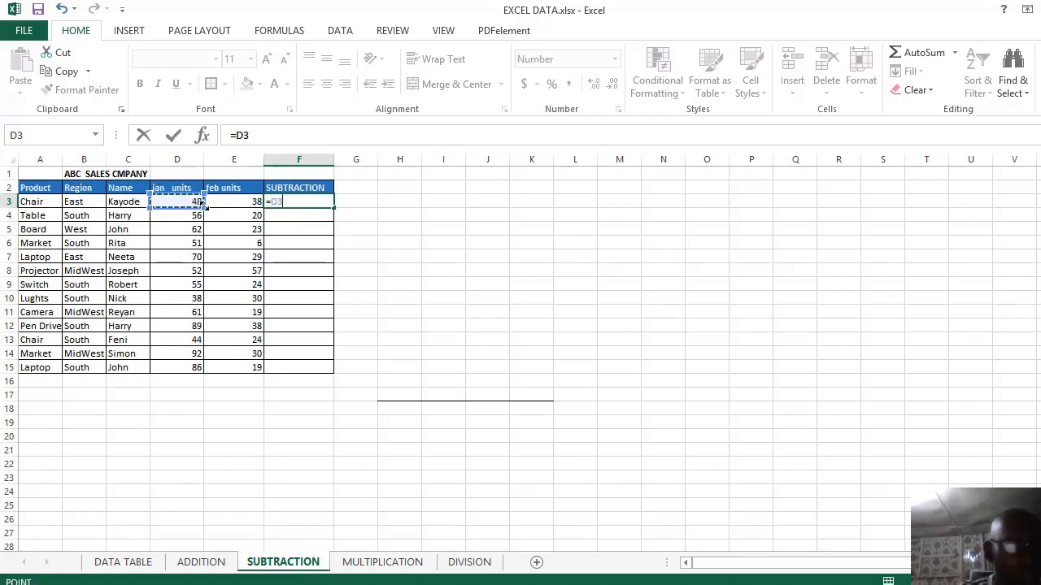
pyautogui.write('-')
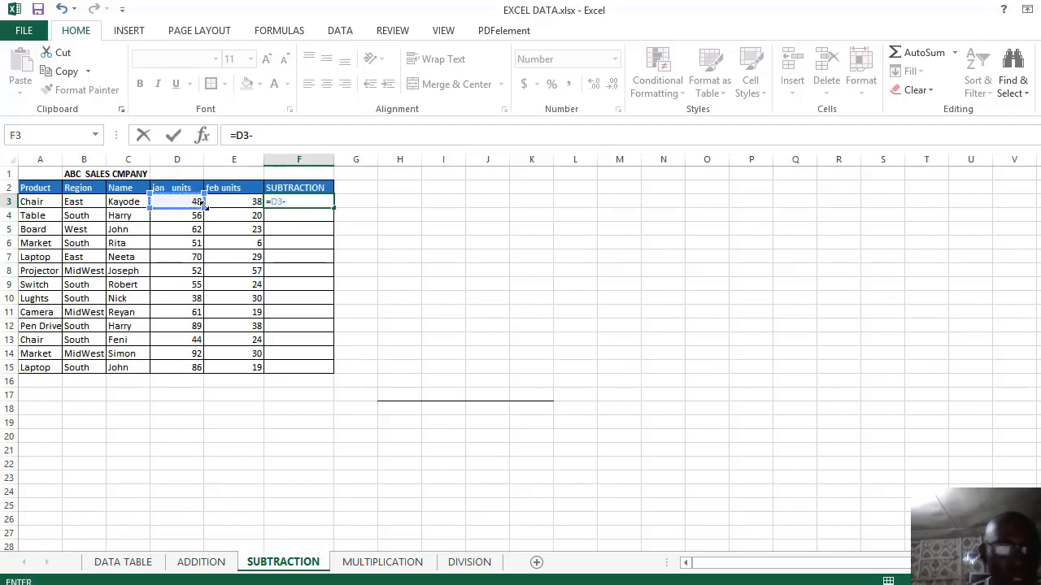
pyautogui.click(250, 201)
pyautogui.press('Return')
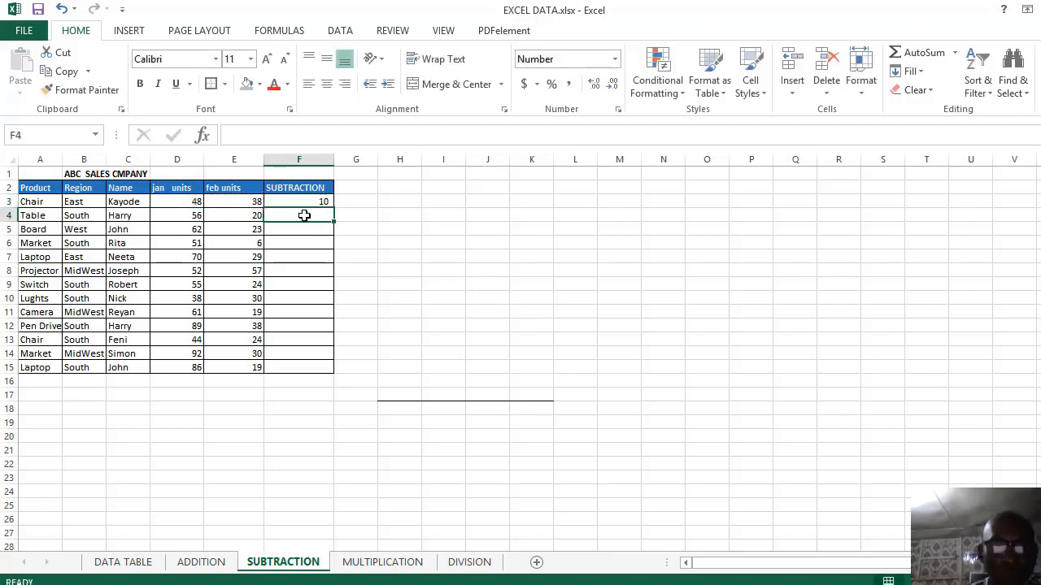
# Enter the formula =D4-E4 in the SUBTRACTION cell F4 of the Table row and fill it down to F15.
pyautogui.write('=')
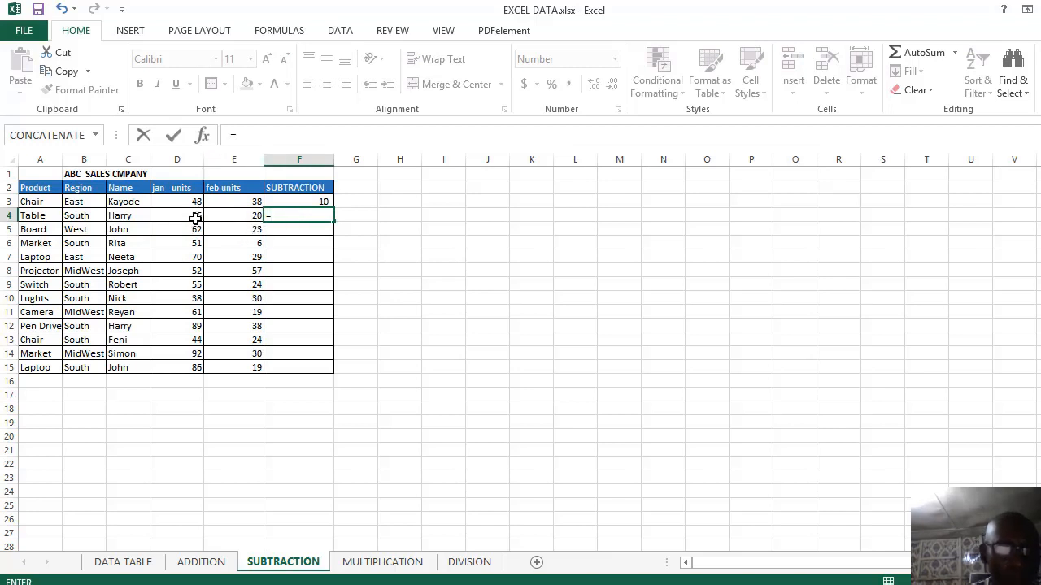
pyautogui.click(188, 215)
pyautogui.write('-')
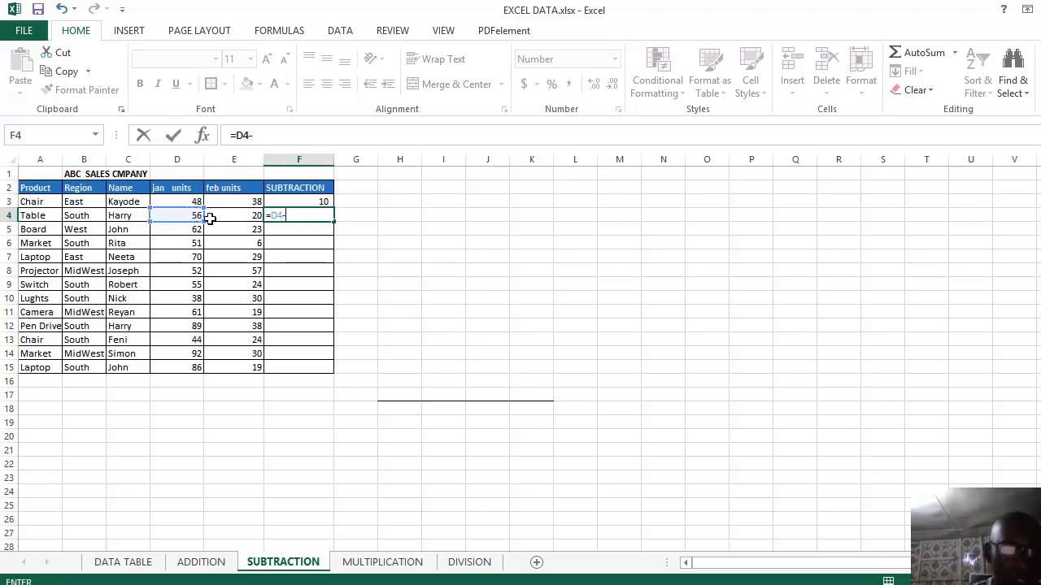
pyautogui.click(252, 215)
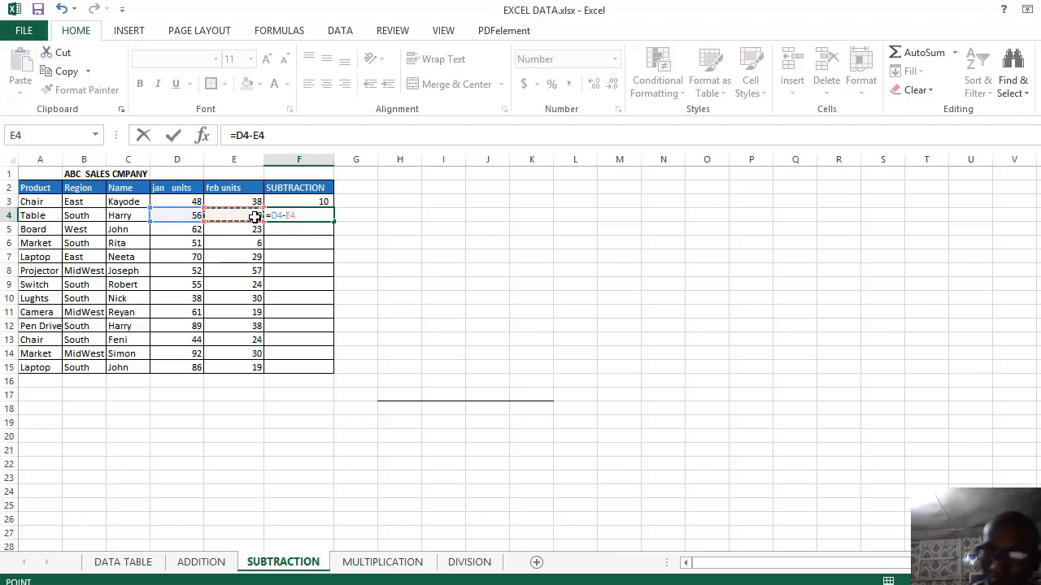
pyautogui.press('Return')
pyautogui.click(319, 217)
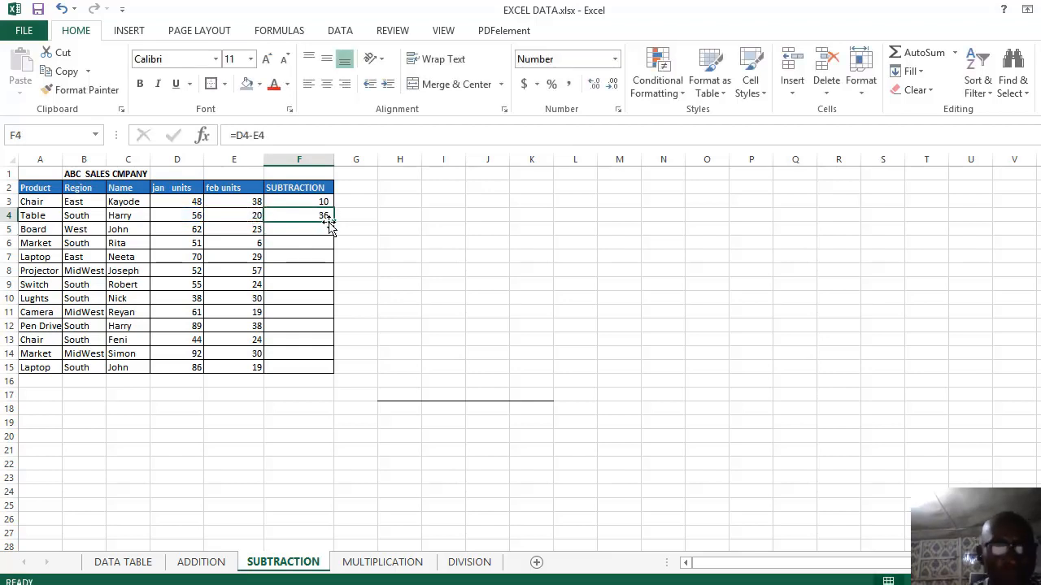
pyautogui.moveTo(334, 220); pyautogui.dragTo(341, 367)
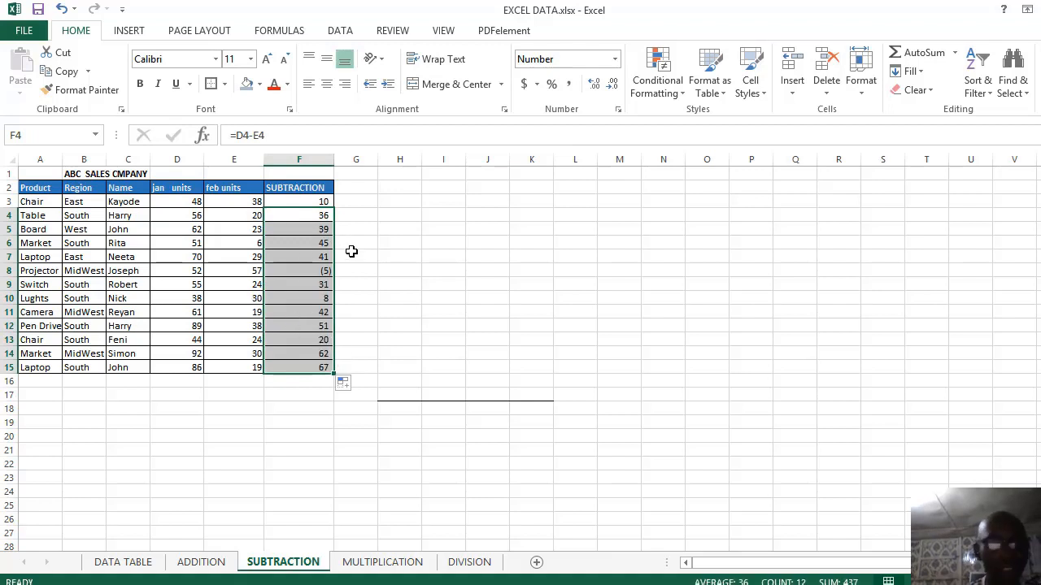
# Open the MULTIPLICATION sheet and clear the existing results in F4:F16 of the MULTIPLICATION column.
pyautogui.click(383, 561)
pyautogui.click(442, 243)
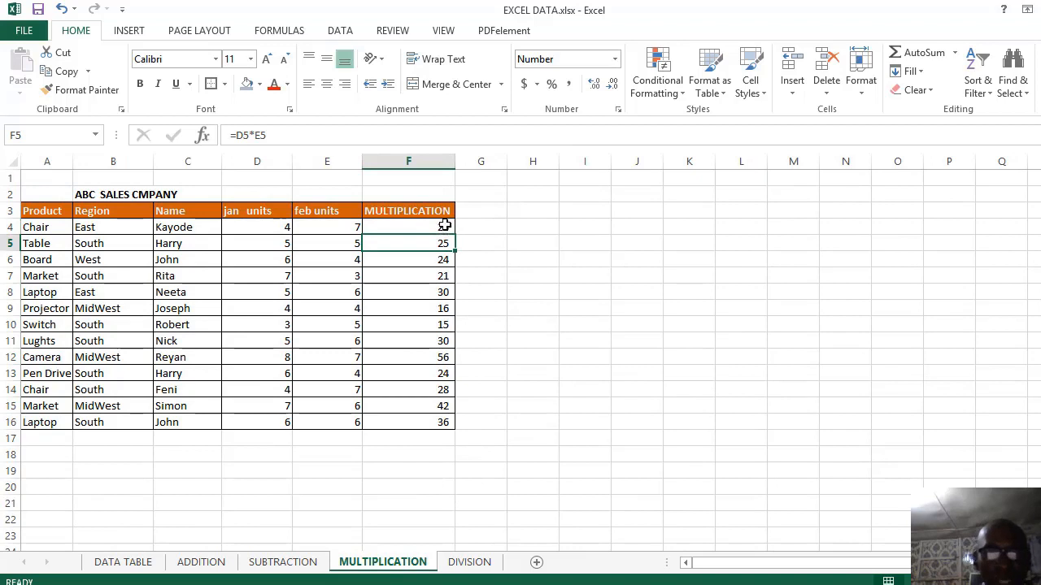
pyautogui.moveTo(443, 228); pyautogui.dragTo(423, 421)
pyautogui.press('Delete')
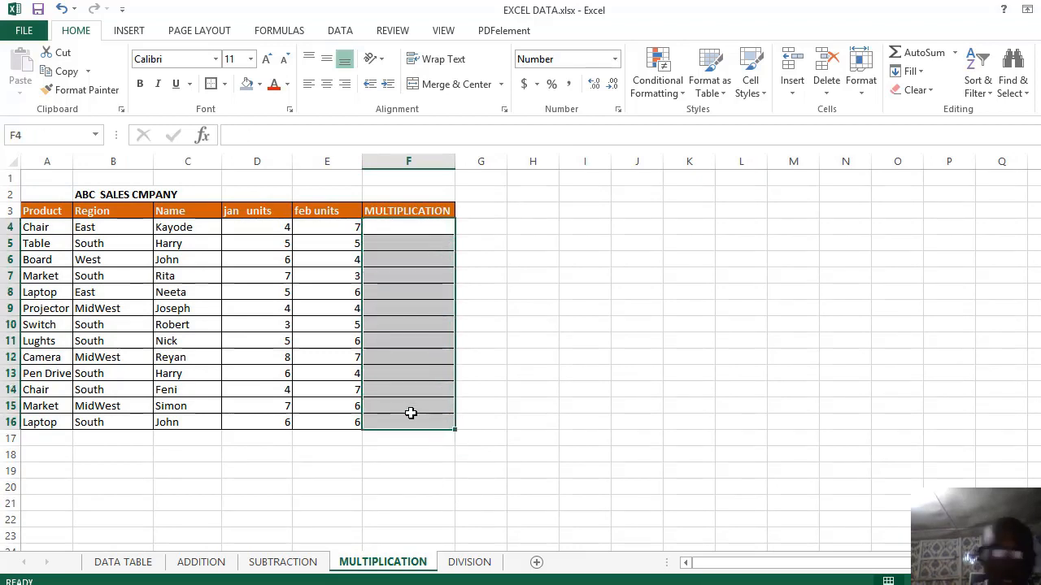
# Enter the formula =D4*E4 in the MULTIPLICATION cell F4 of the first Chair row and fill it down to F16.
pyautogui.click(416, 228)
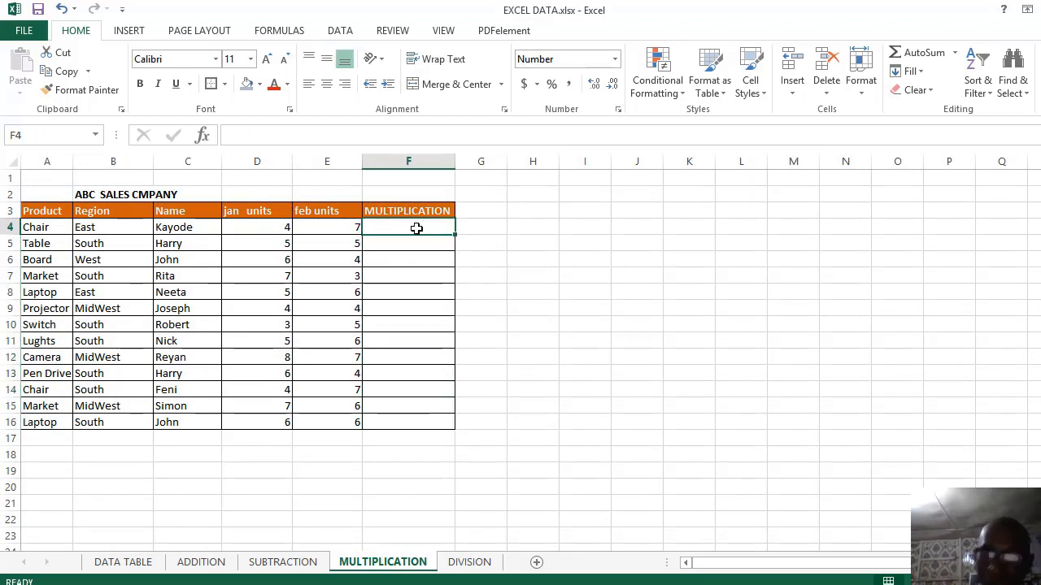
pyautogui.write('=')
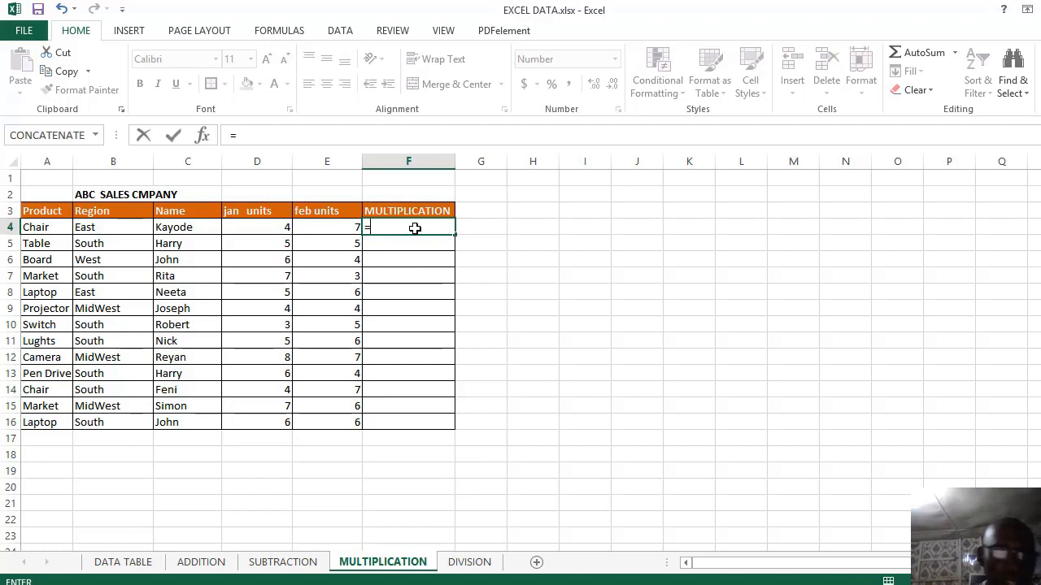
pyautogui.click(264, 227)
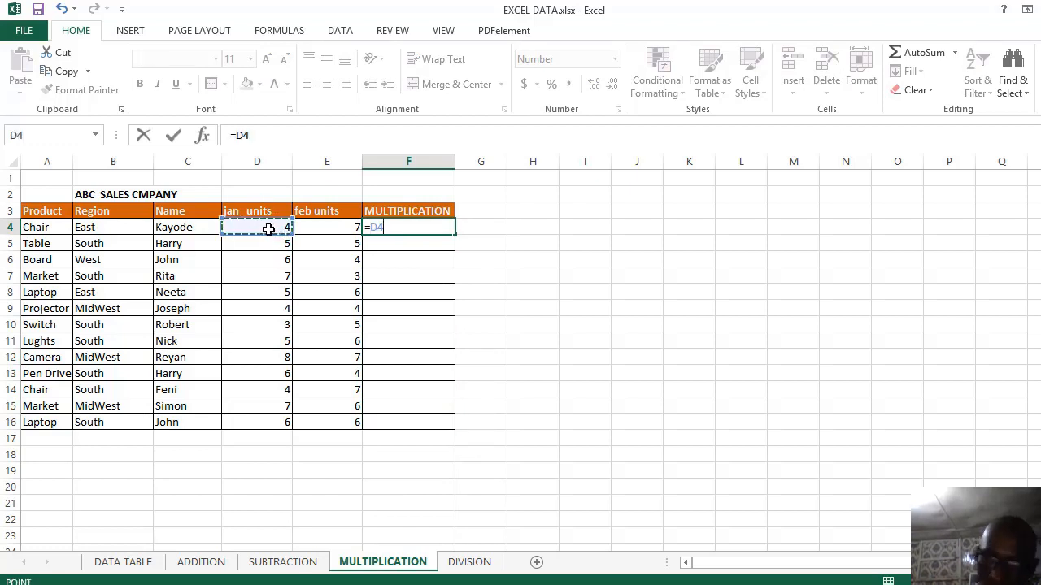
pyautogui.write('*')
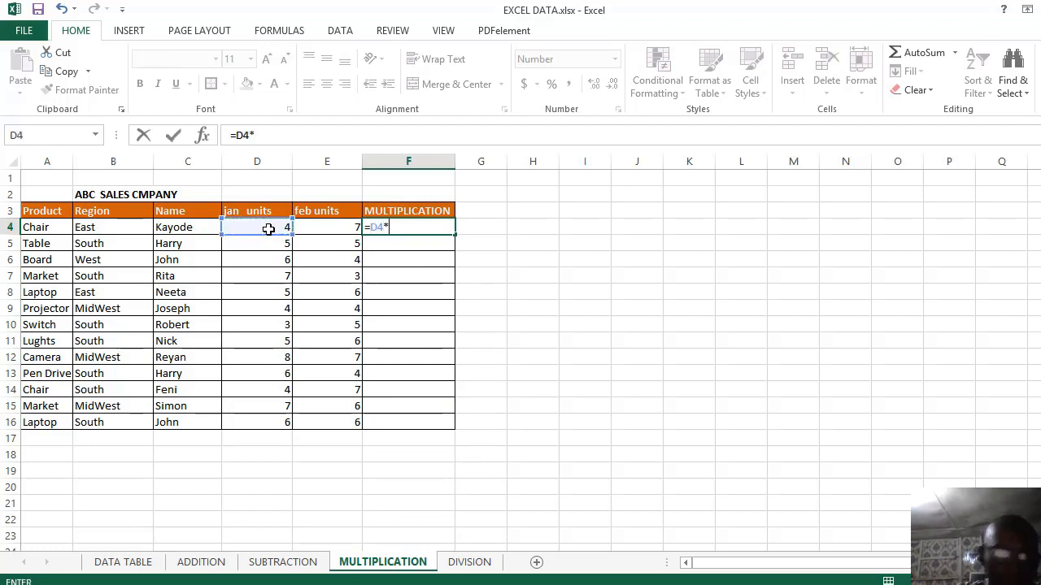
pyautogui.click(331, 227)
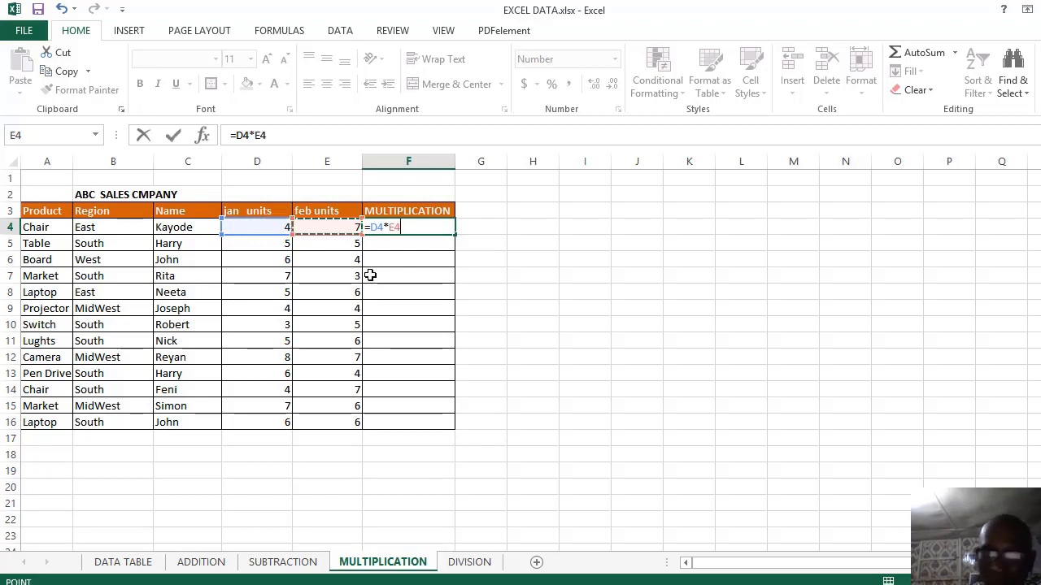
pyautogui.press('Return')
pyautogui.click(436, 230)
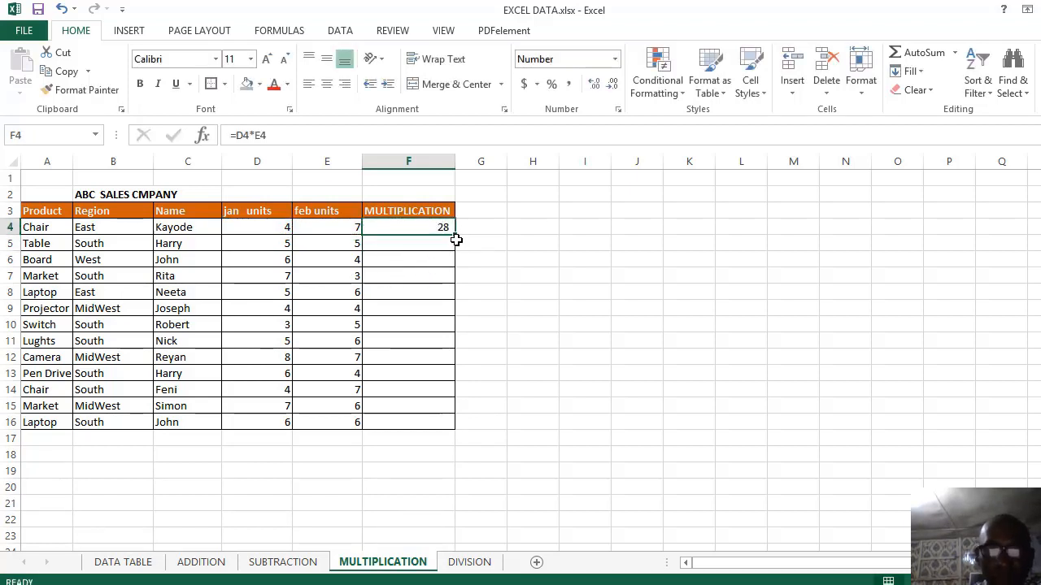
pyautogui.moveTo(455, 236); pyautogui.dragTo(454, 428)
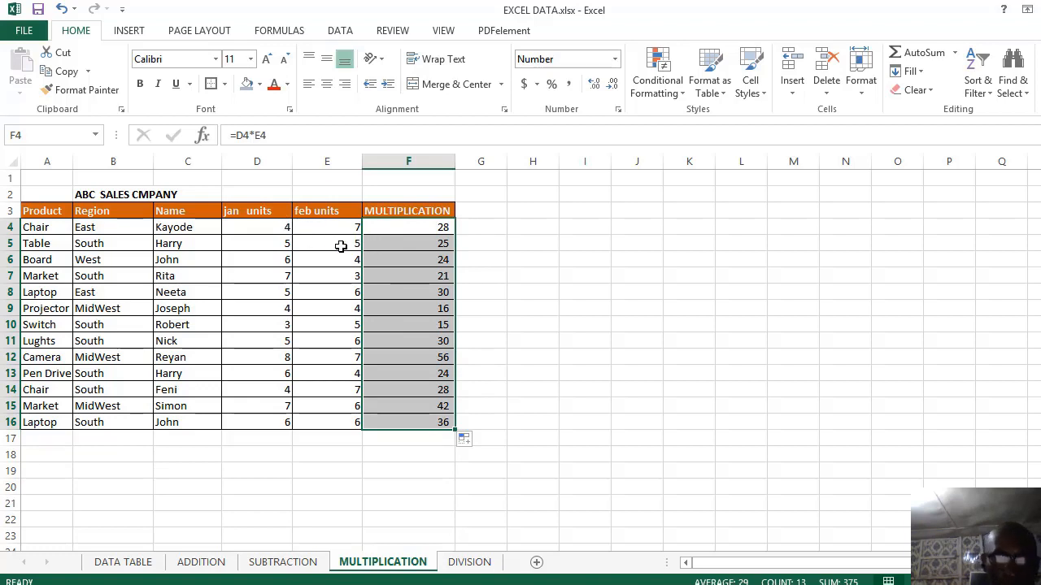
# Re-enter the formula =D5*E5 in the MULTIPLICATION cell F5 of the Table row.
pyautogui.click(397, 244)
pyautogui.doubleClick(376, 248)
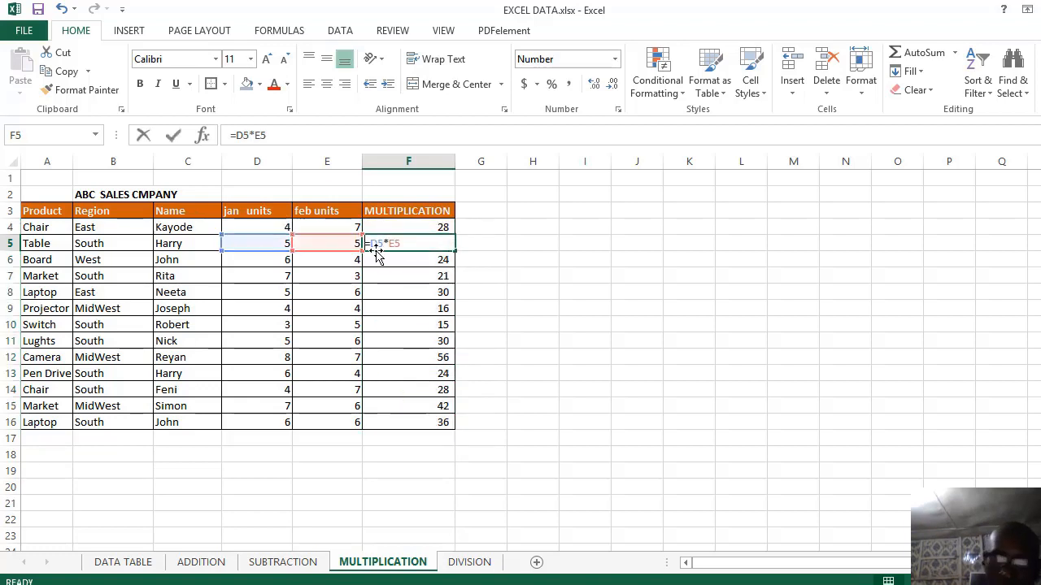
pyautogui.write('=')
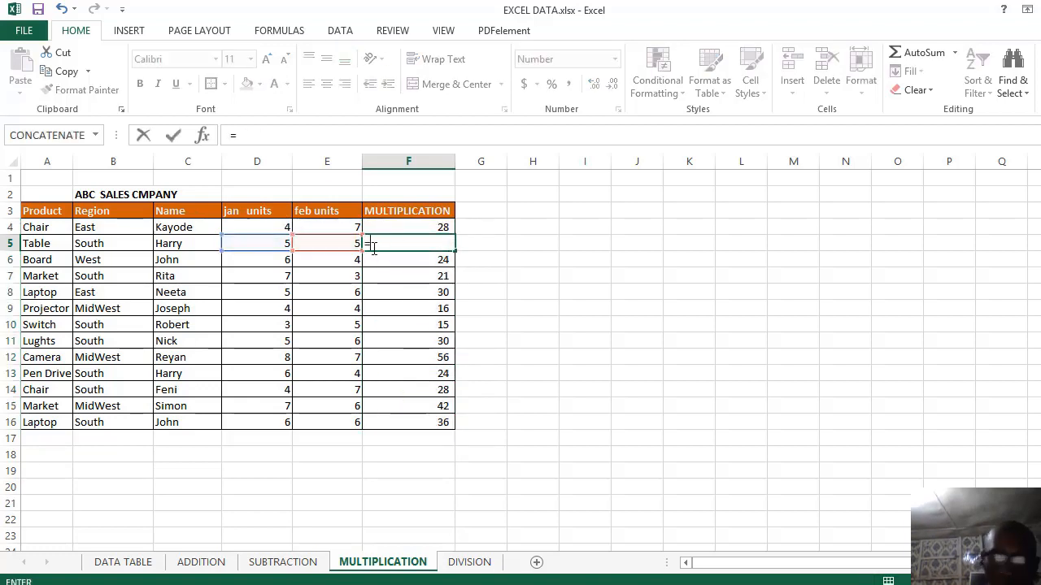
pyautogui.click(277, 243)
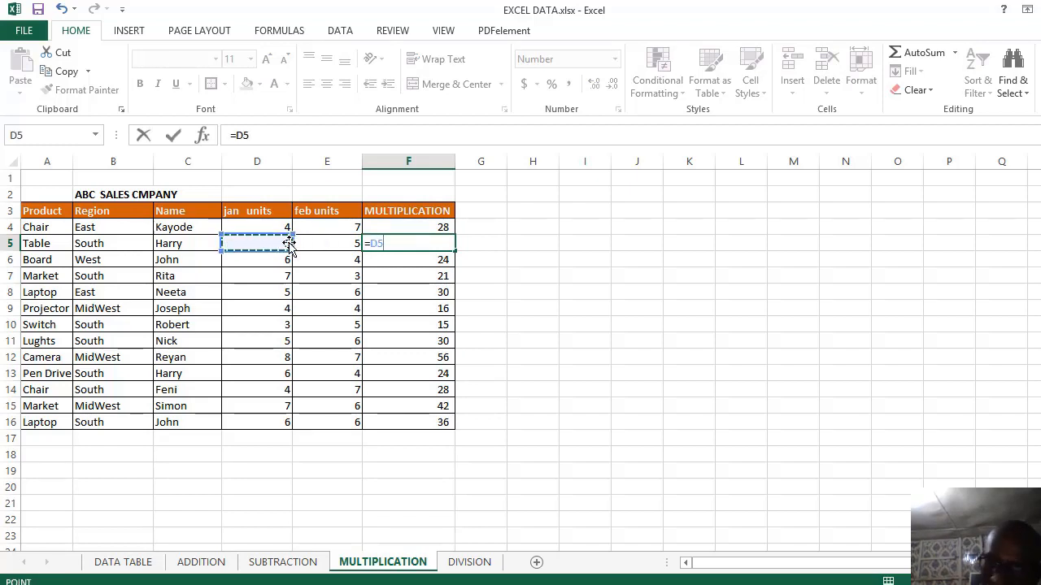
pyautogui.write('*')
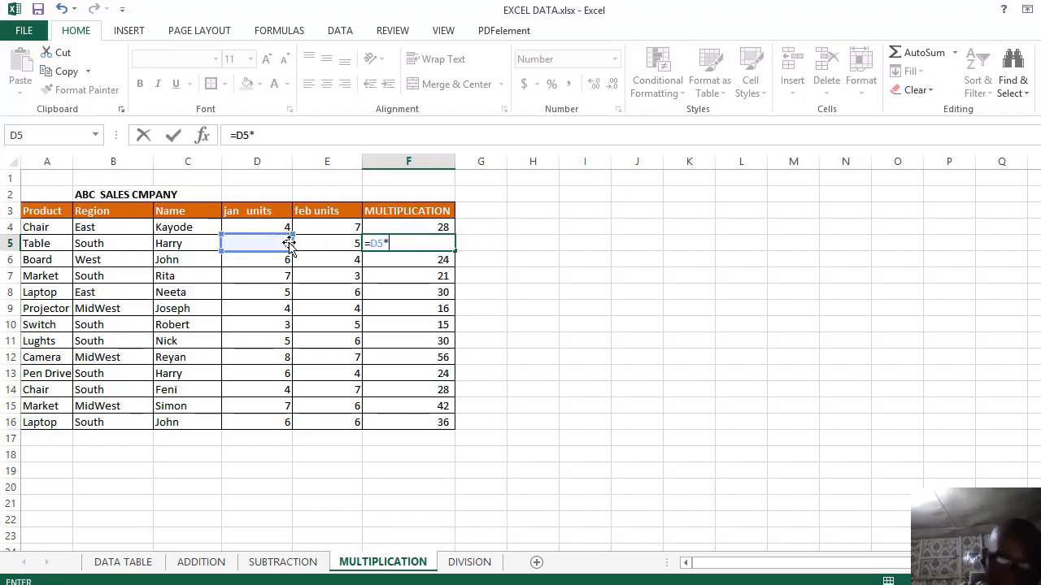
pyautogui.click(348, 244)
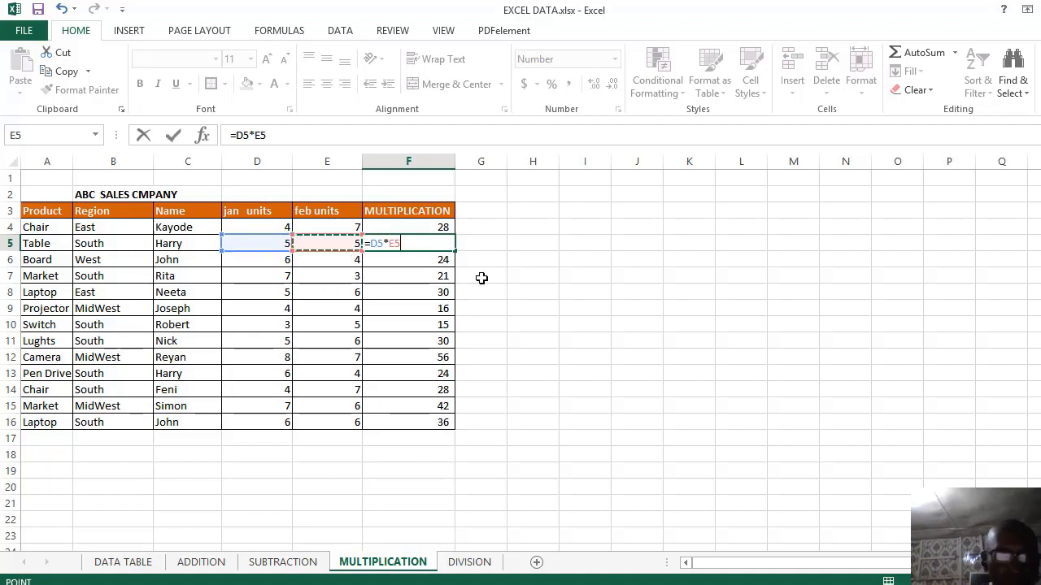
pyautogui.press('Return')
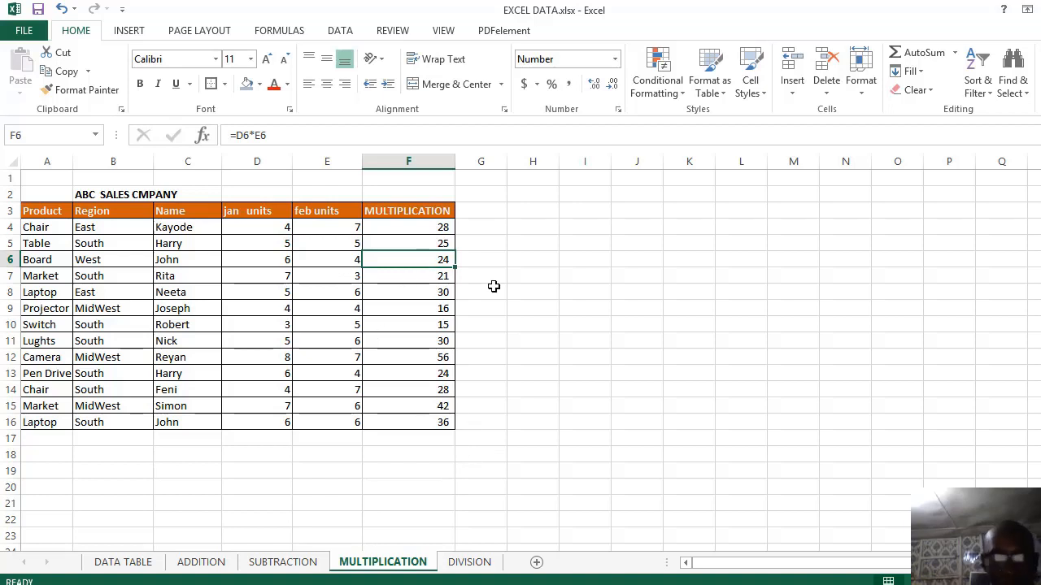
# Open the DIVISION sheet and clear the existing results in F4:F16 of the DIVISION column.
pyautogui.click(472, 562)
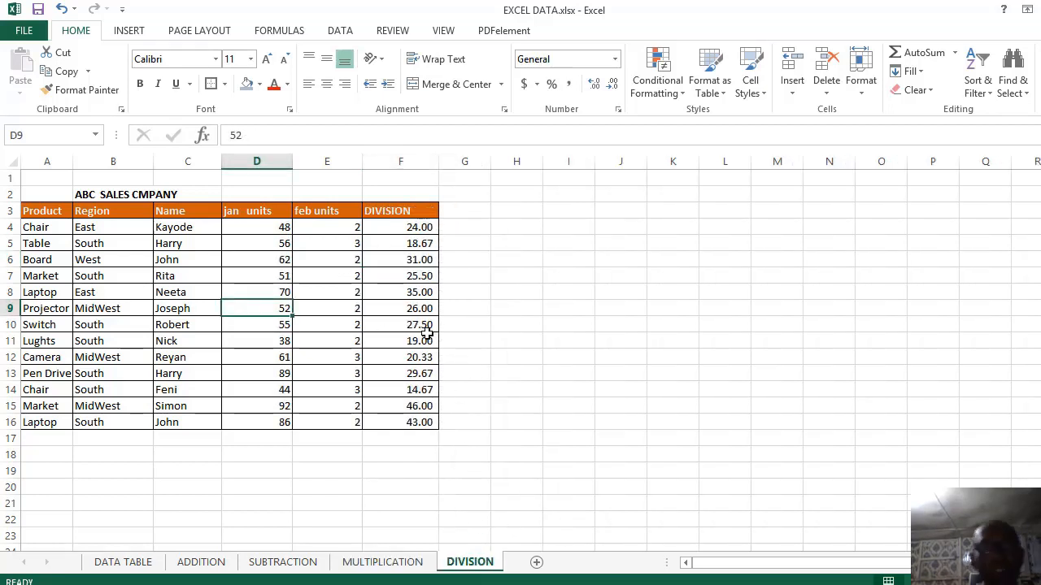
pyautogui.moveTo(393, 227); pyautogui.dragTo(398, 420)
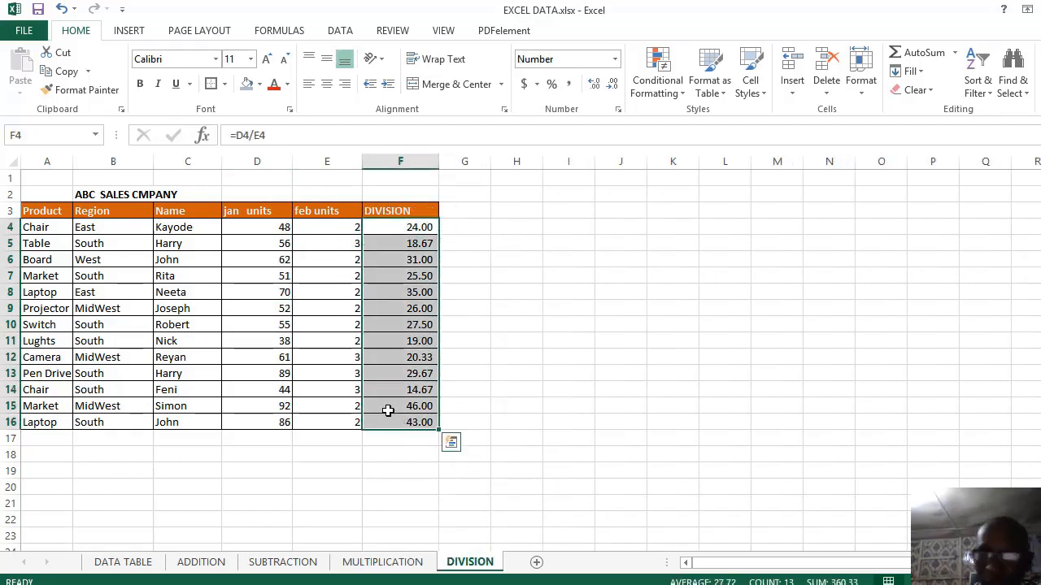
pyautogui.press('BackSpace')
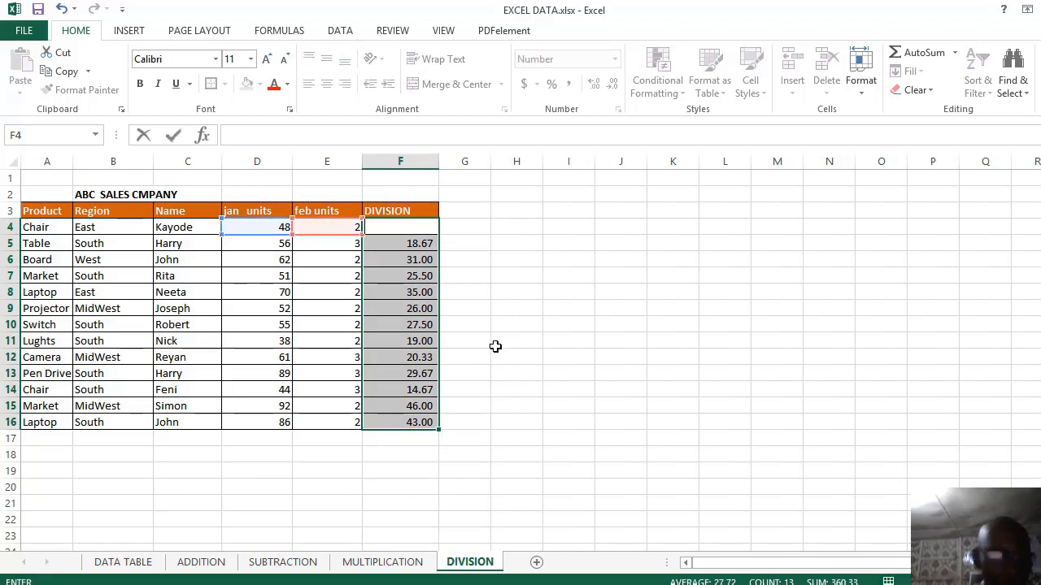
pyautogui.hotkey('ctrl', 'Return')
pyautogui.moveTo(409, 227); pyautogui.dragTo(407, 416)
pyautogui.rightClick(413, 309)
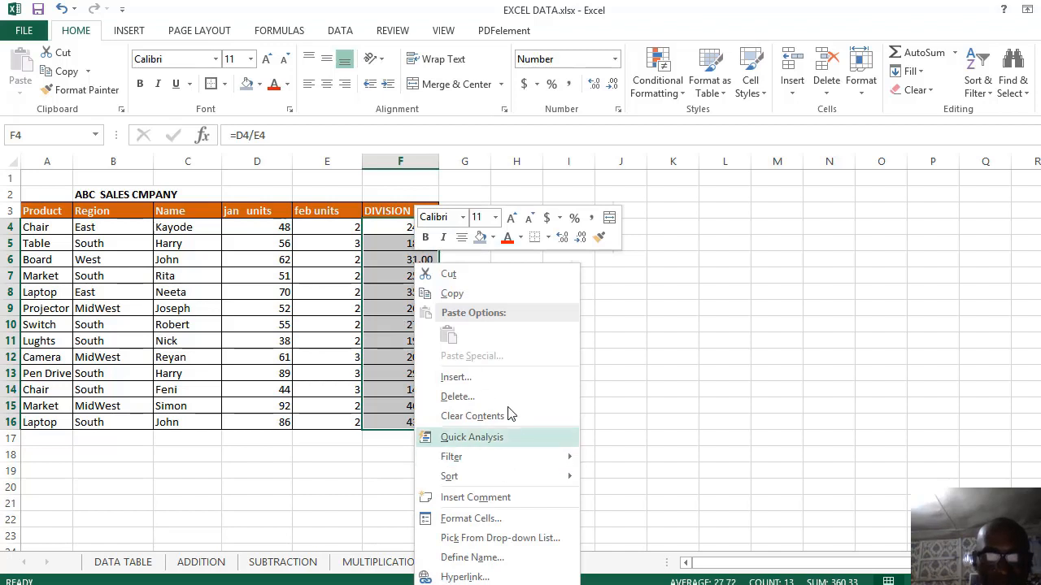
pyautogui.click(487, 417)
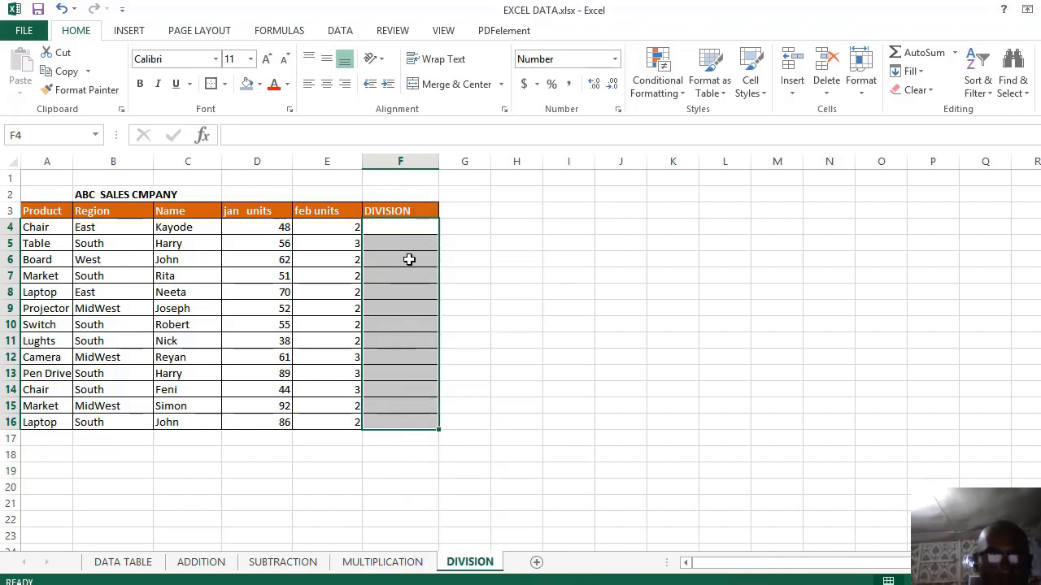
# Enter the formula =D4/E4 in the DIVISION cell F4 to divide the first Chair row's jan units by its feb units.
pyautogui.click(408, 227)
pyautogui.write('=')
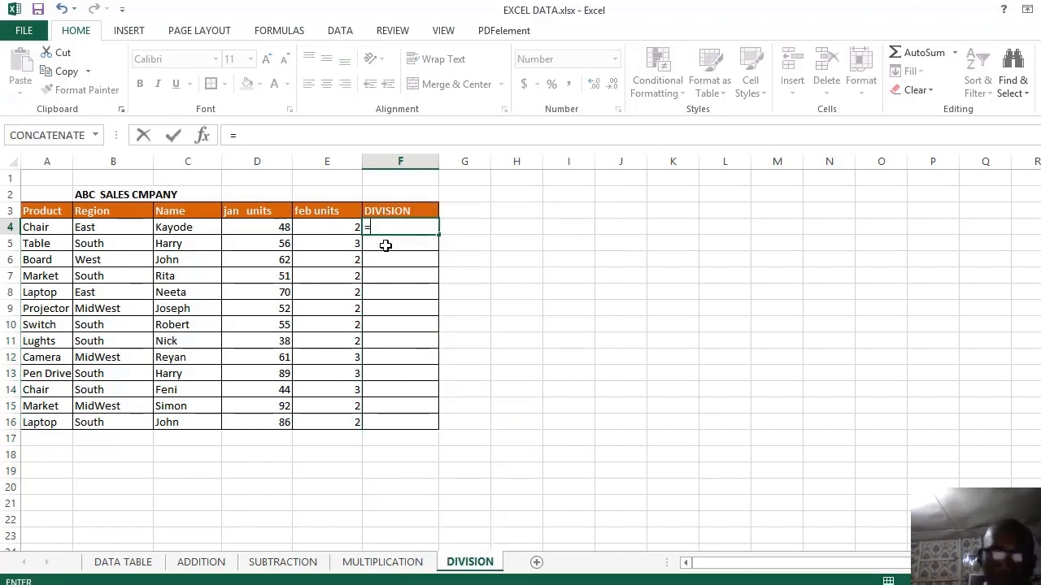
pyautogui.click(282, 227)
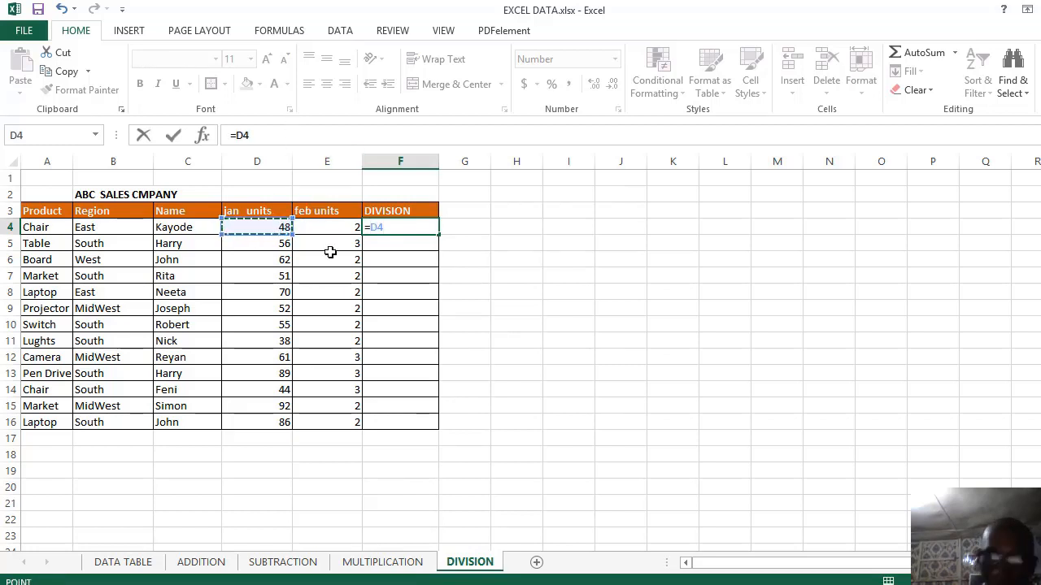
pyautogui.write('/')
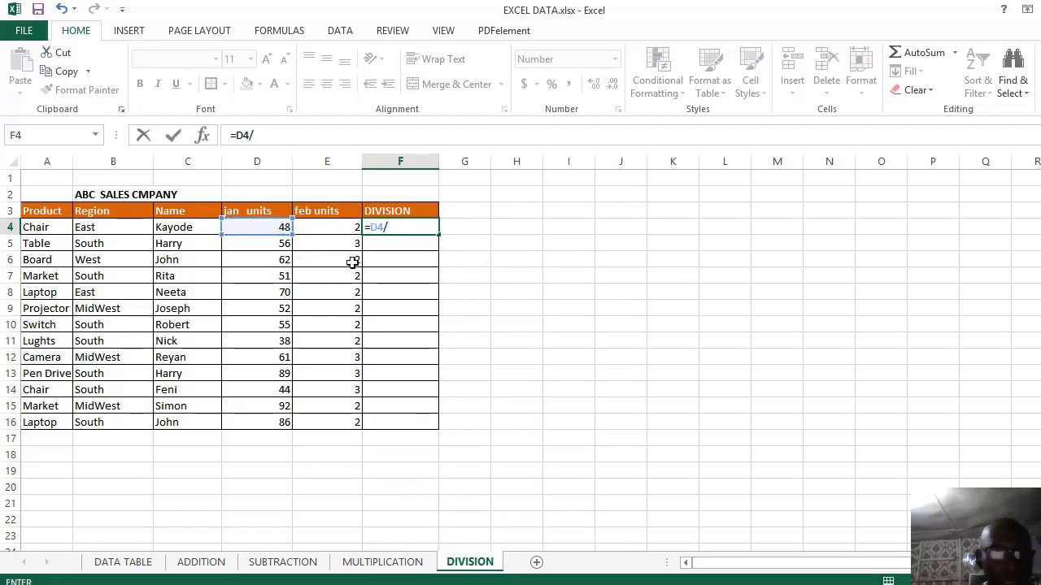
pyautogui.click(344, 227)
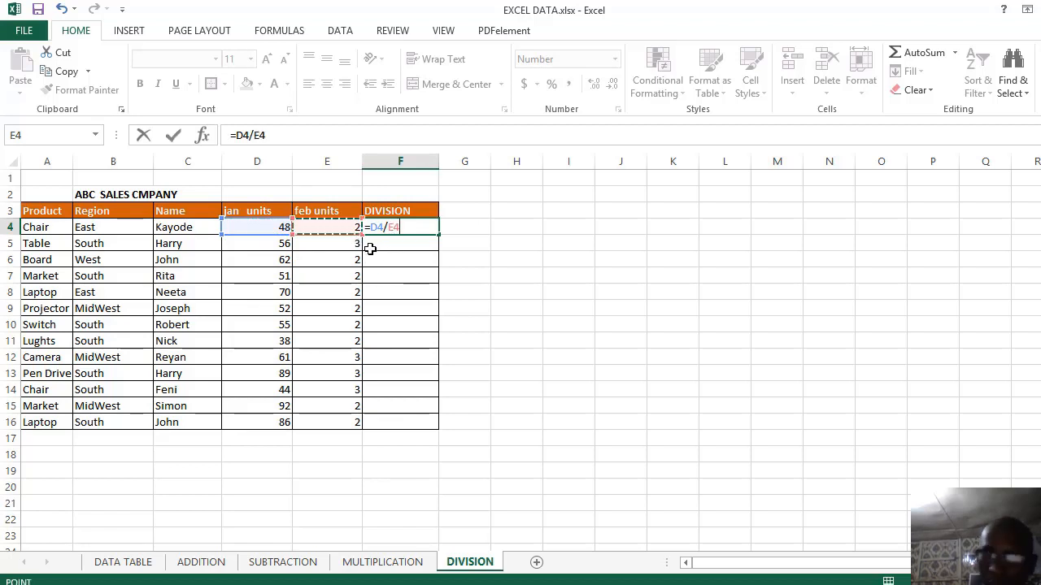
pyautogui.press('Return')
# Enter the formula =D5/E5 in the DIVISION cell F5 of the Table row and fill it down to F16.
pyautogui.click(399, 256)
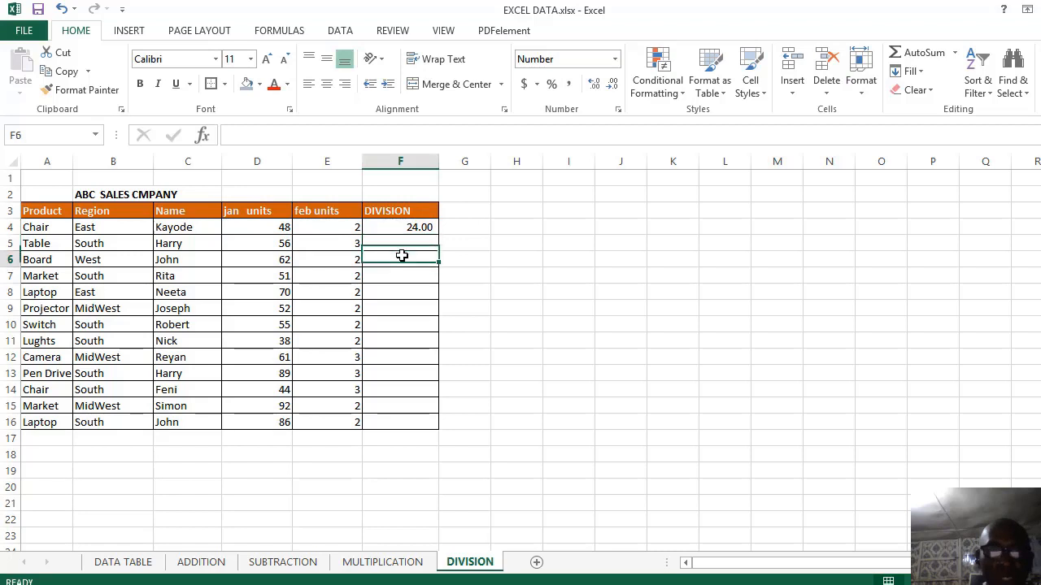
pyautogui.click(405, 247)
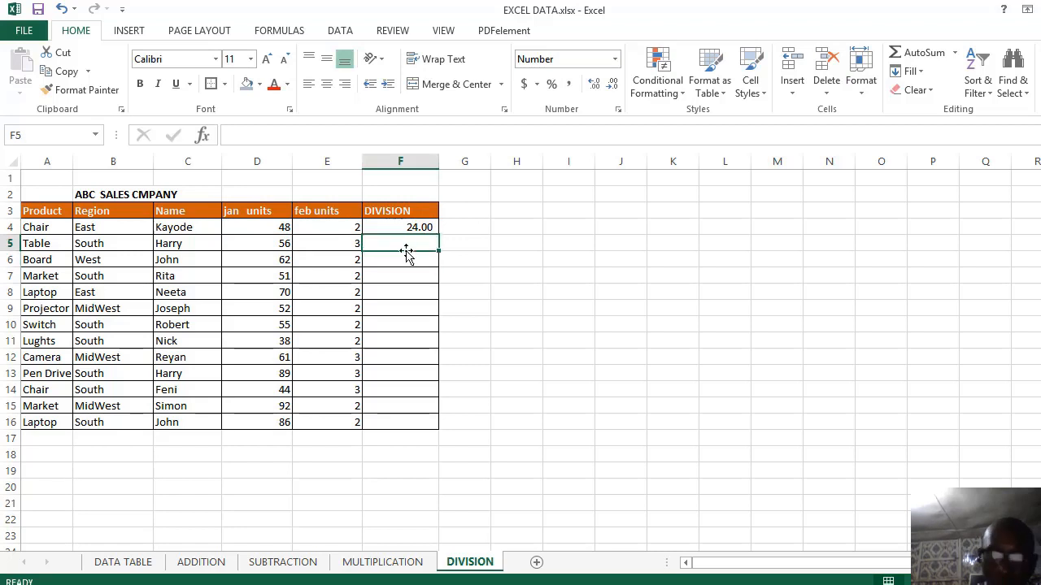
pyautogui.write('=')
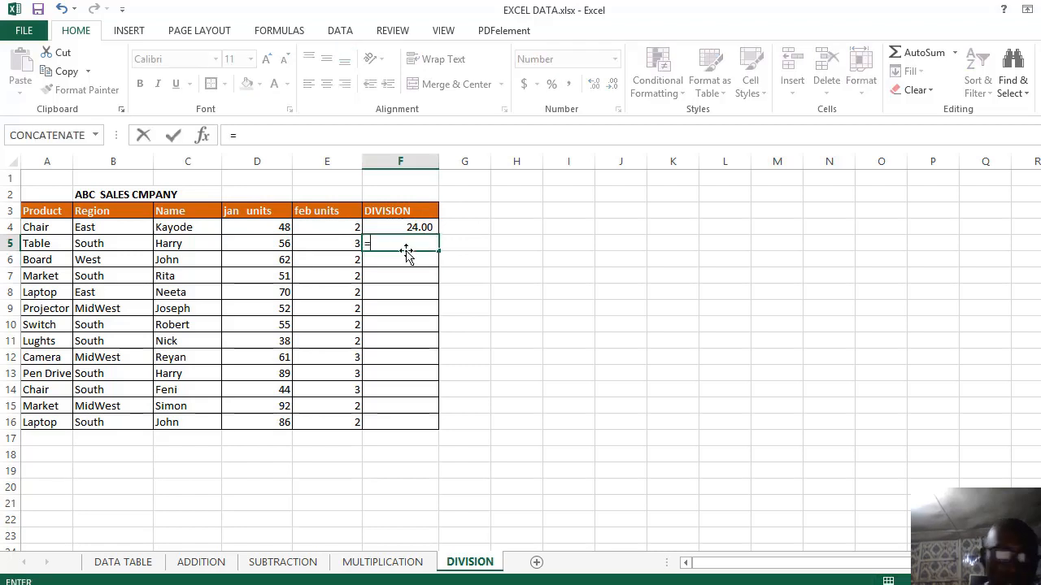
pyautogui.click(279, 244)
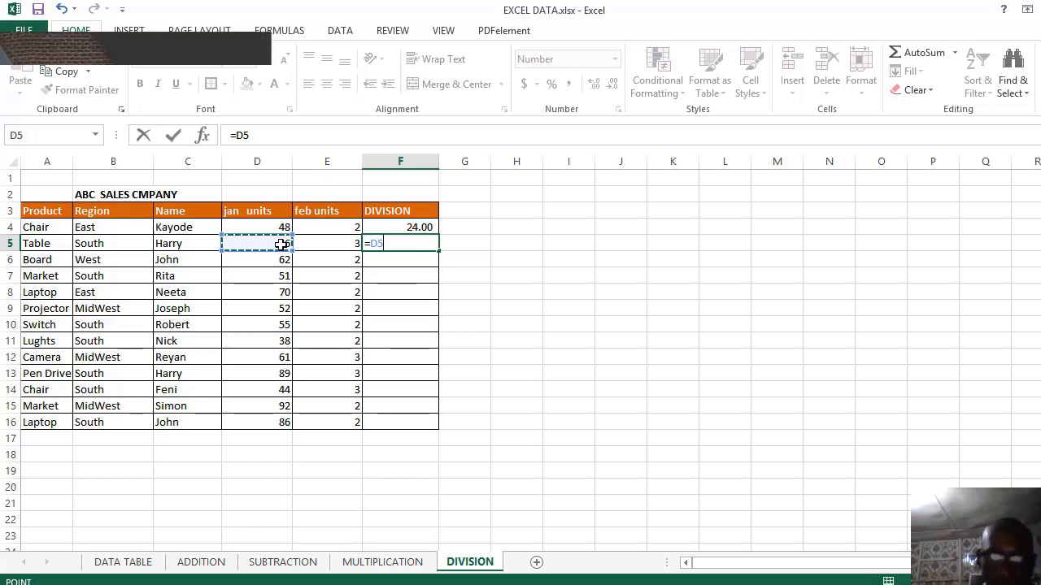
pyautogui.write('/')
pyautogui.click(308, 245)
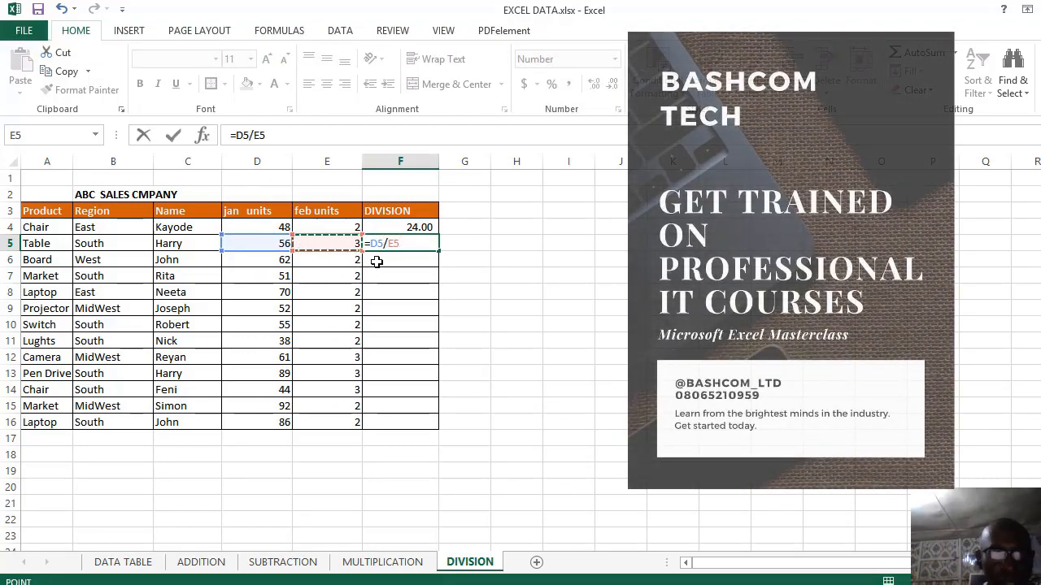
pyautogui.press('Return')
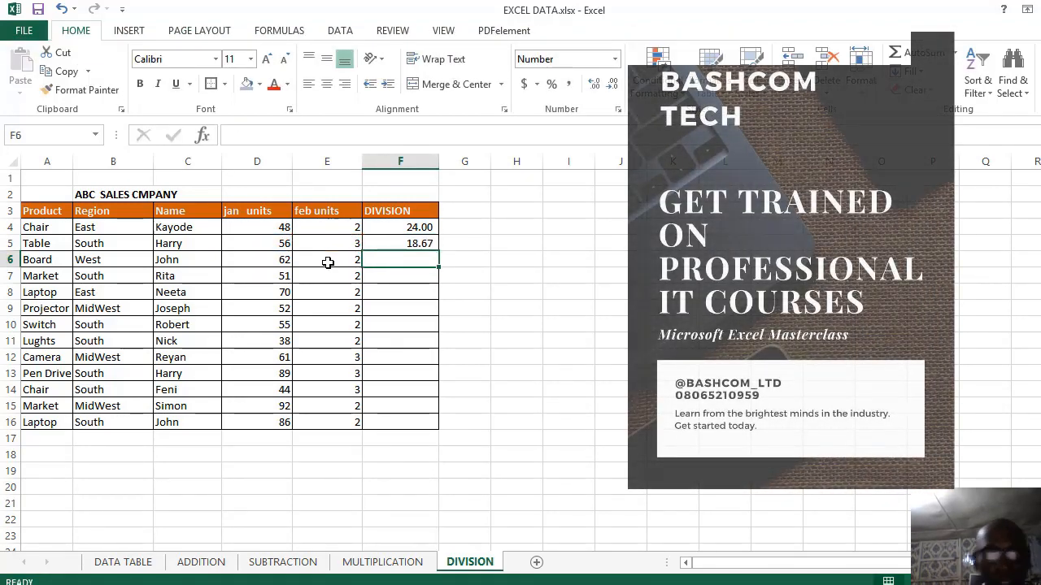
pyautogui.click(413, 243)
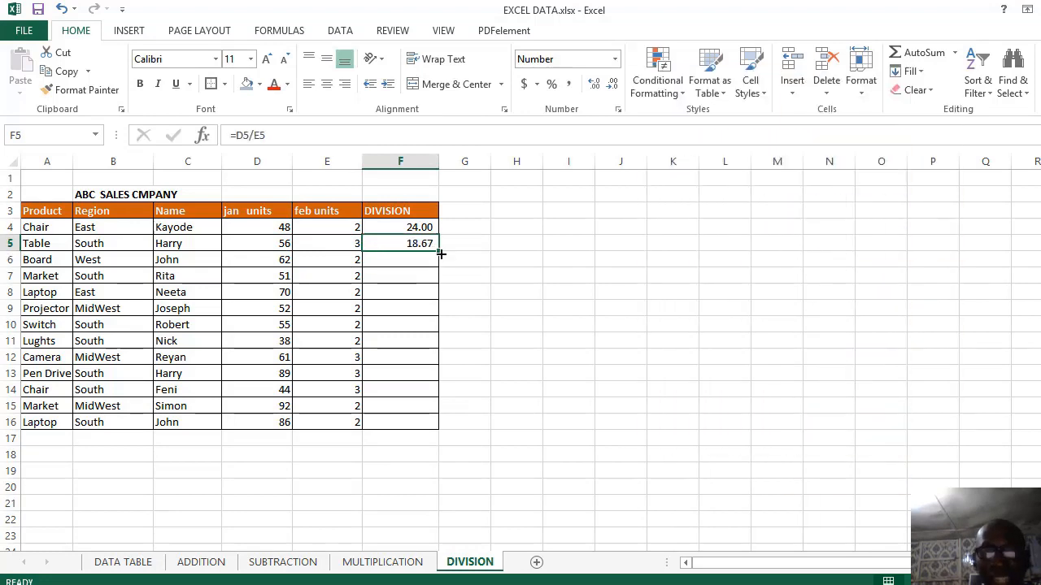
pyautogui.moveTo(440, 252); pyautogui.dragTo(443, 430)
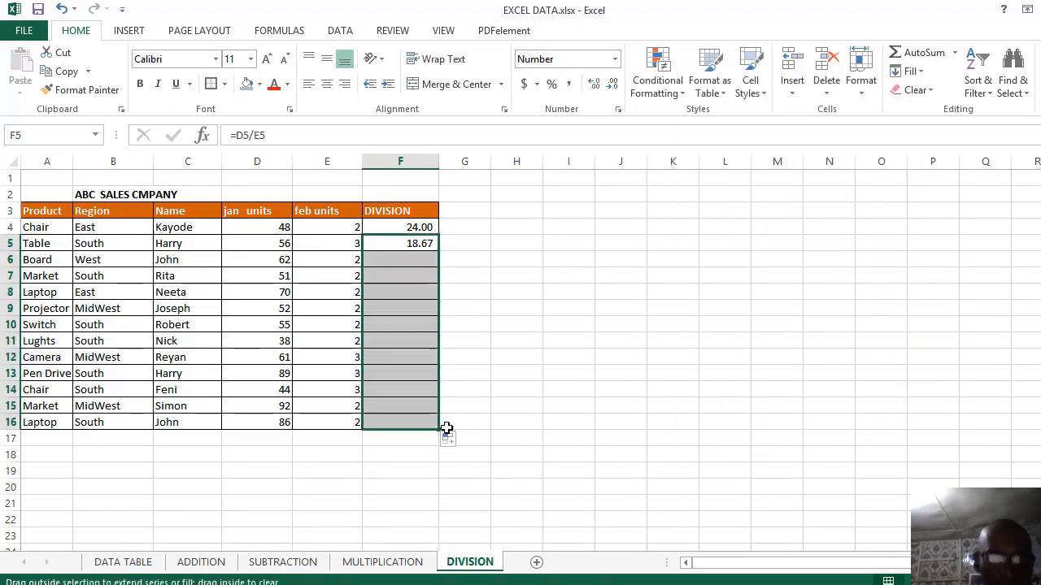
# Return to the DATA TABLE sheet and inspect the formula in the RESULT cell E5 of the Multipliation row.
pyautogui.click(151, 566)
pyautogui.click(187, 564)
pyautogui.click(147, 565)
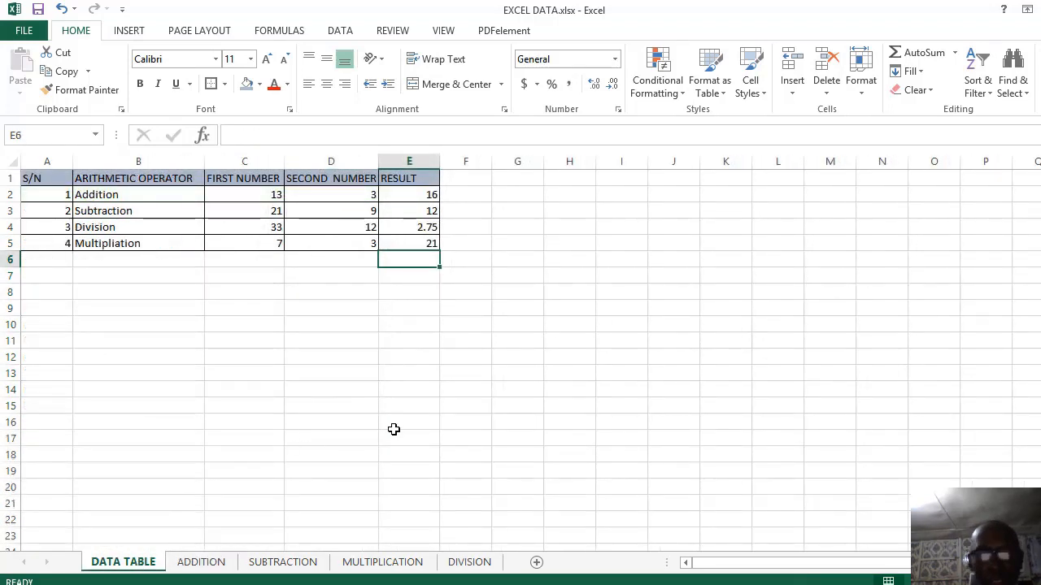
pyautogui.click(402, 245)
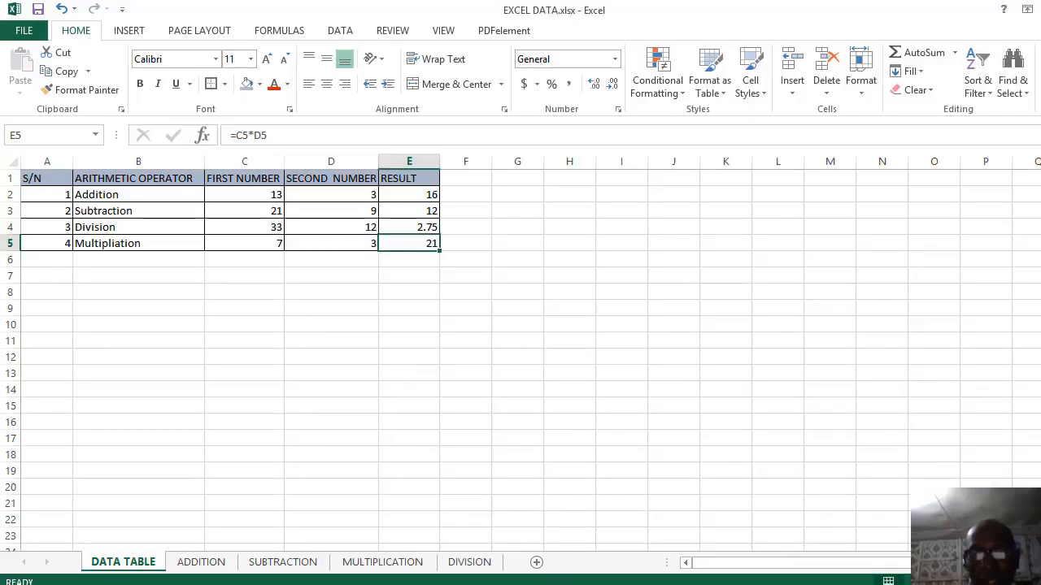
pyautogui.click(618, 584)
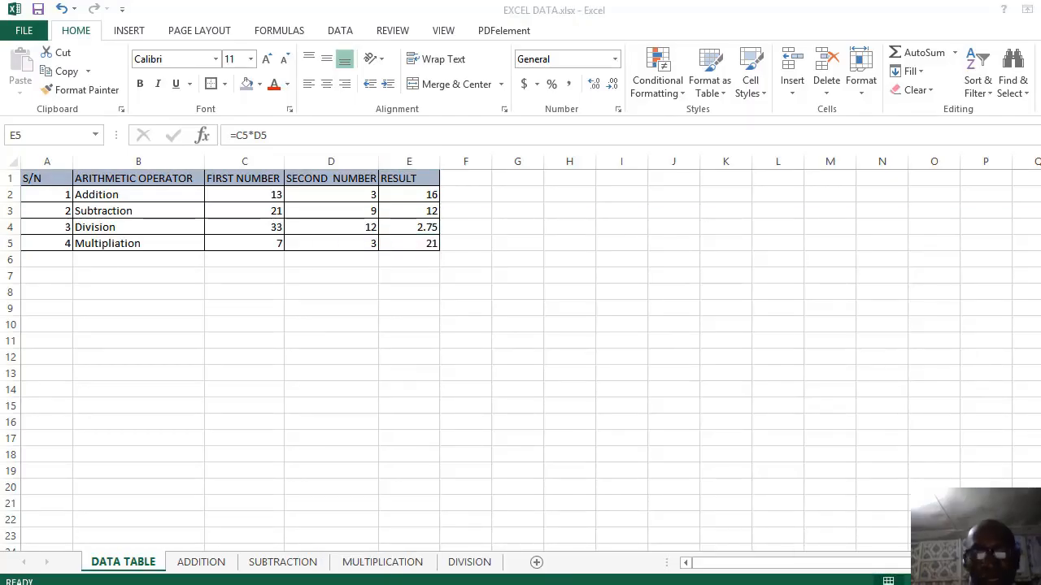